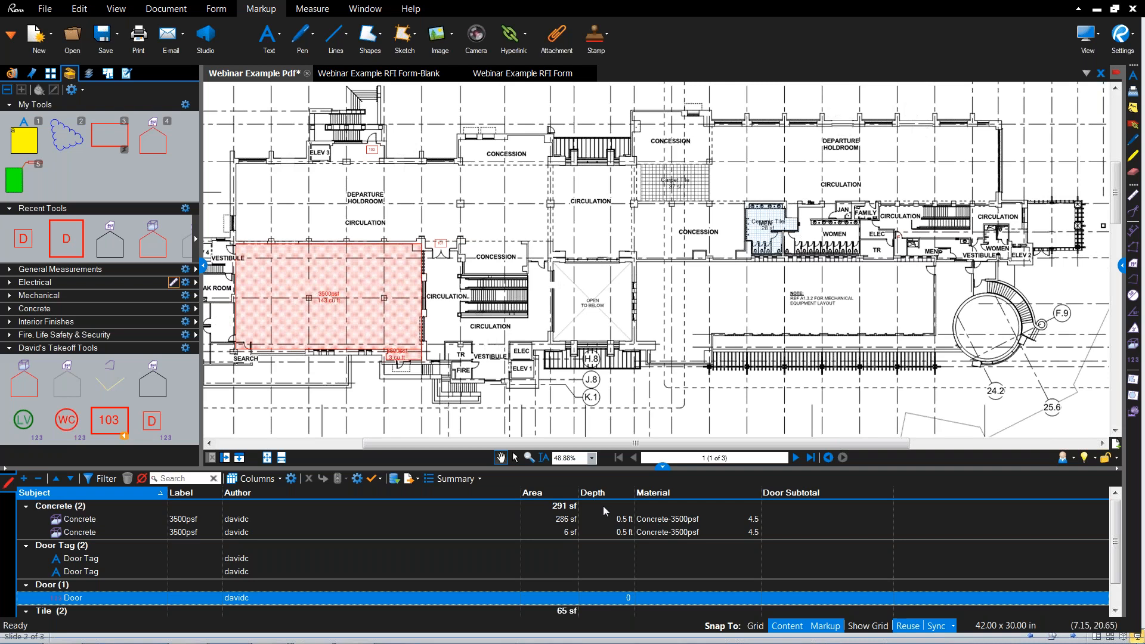
Step: Show the Concrete Subtotal custom column in the markups list
click(292, 479)
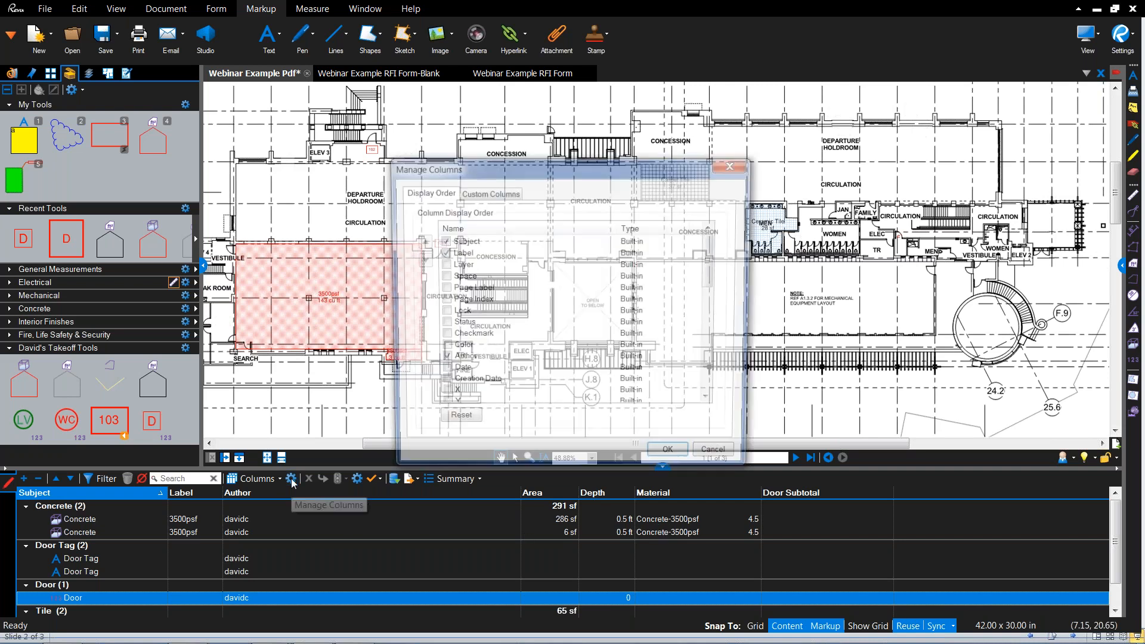
drag(716, 271, 713, 402)
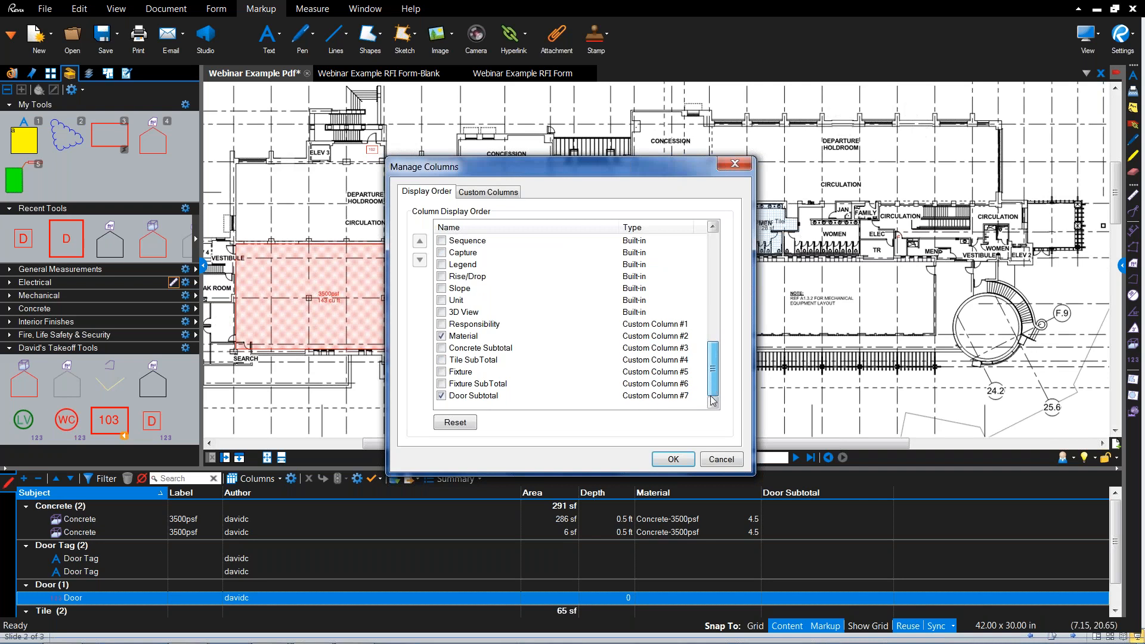
click(443, 347)
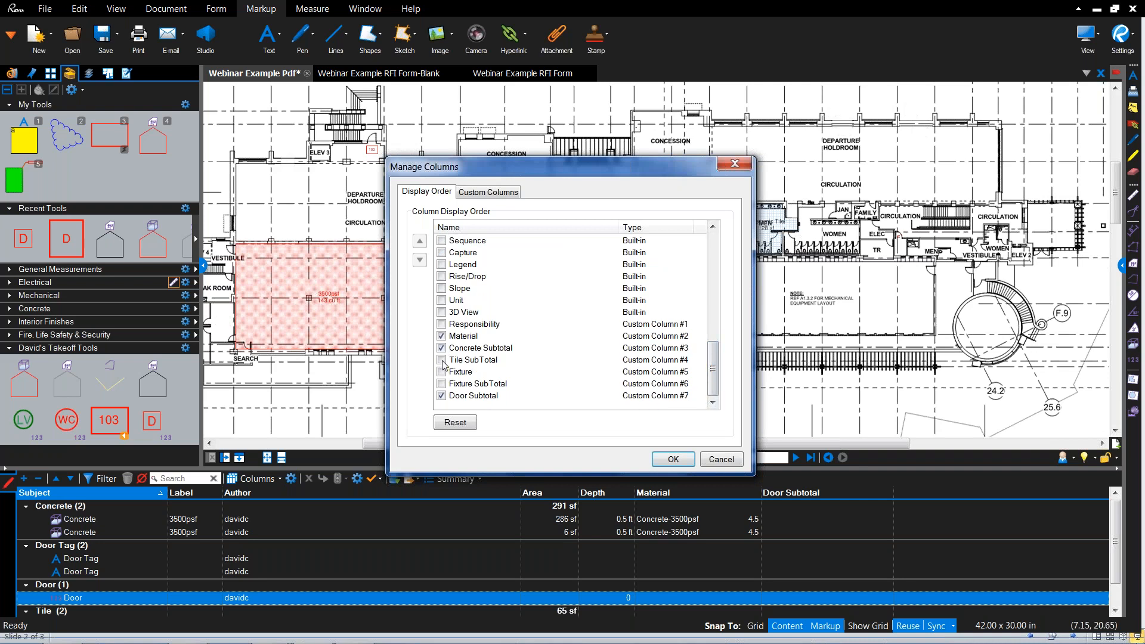
click(671, 461)
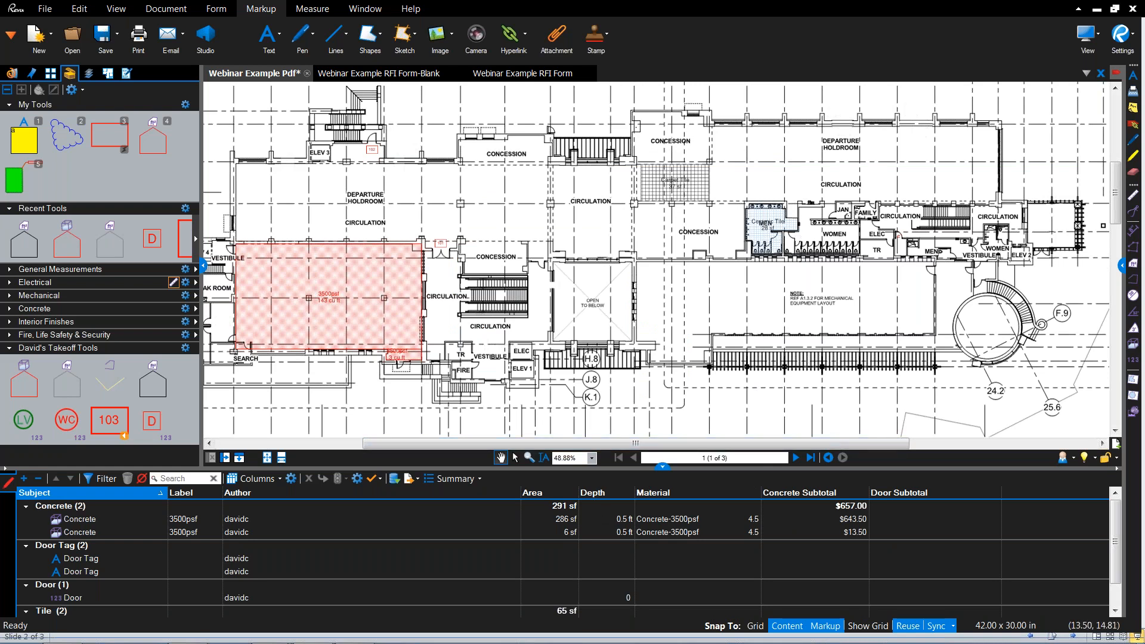
Step: Open the properties of the door tag 101 text box above the double door beside the concession
scroll(442, 248, up, 6)
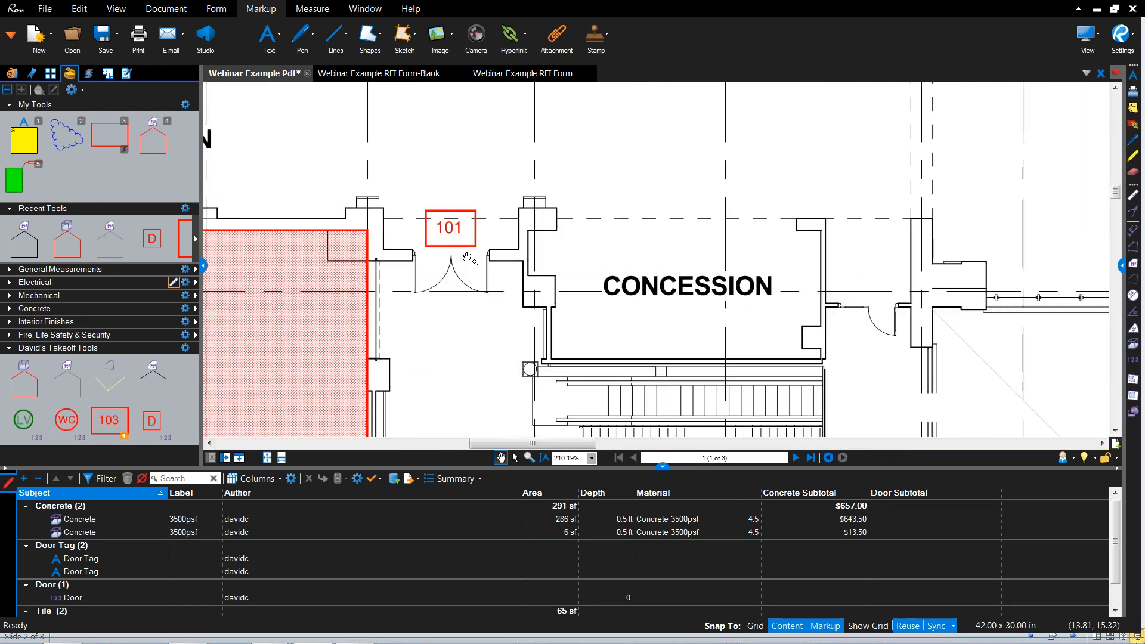
click(463, 244)
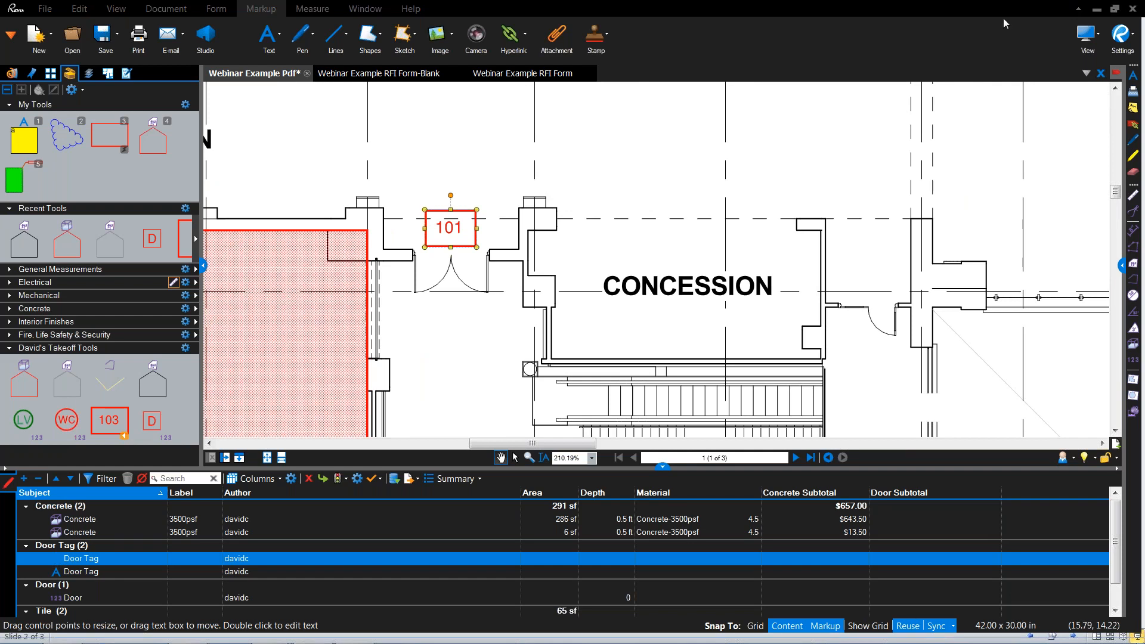
click(1122, 267)
click(978, 74)
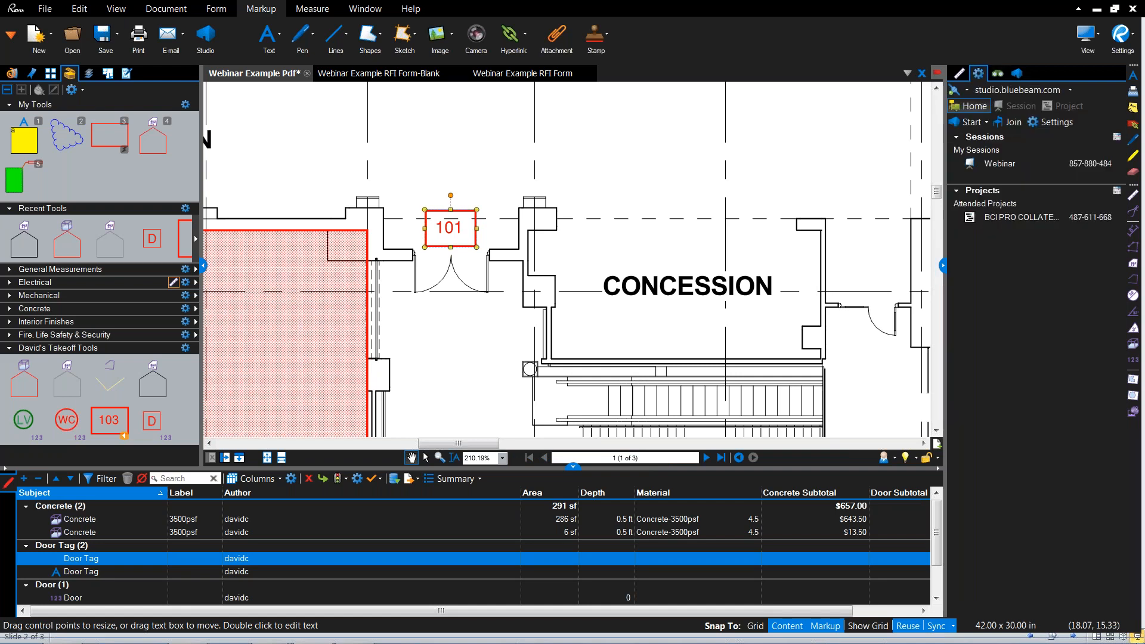
click(980, 74)
click(578, 202)
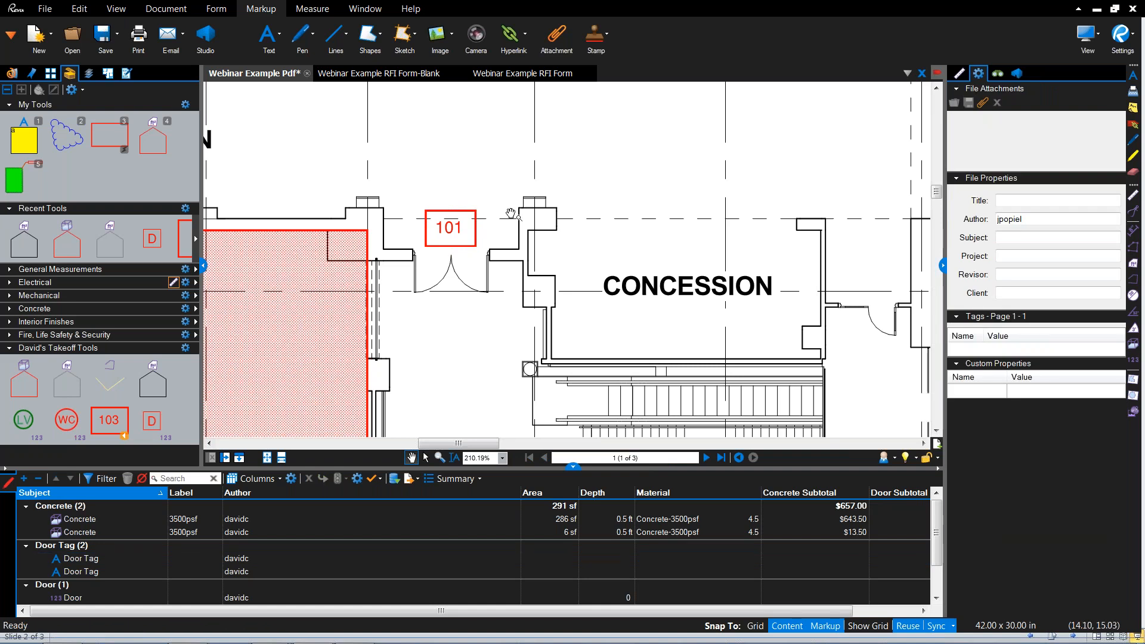
click(466, 237)
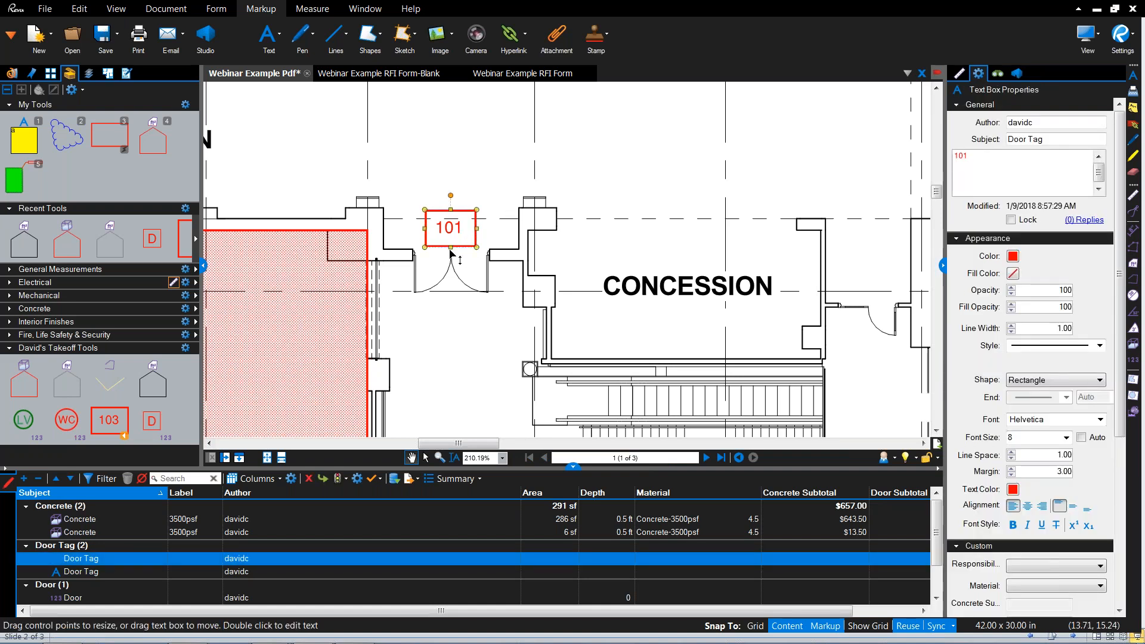
click(122, 420)
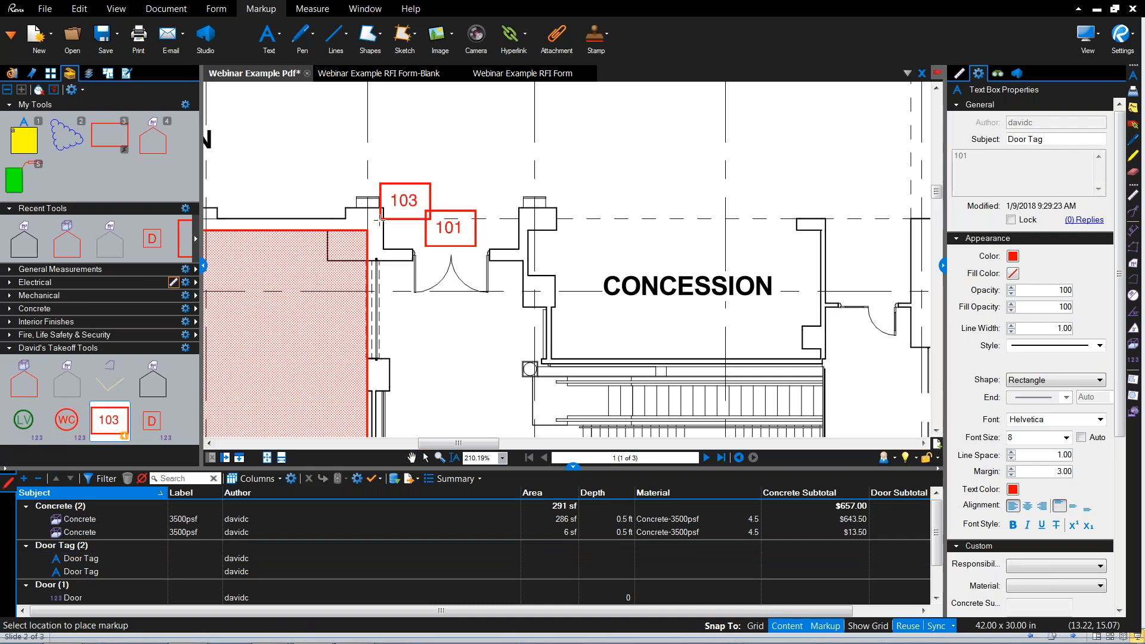
key(Escape)
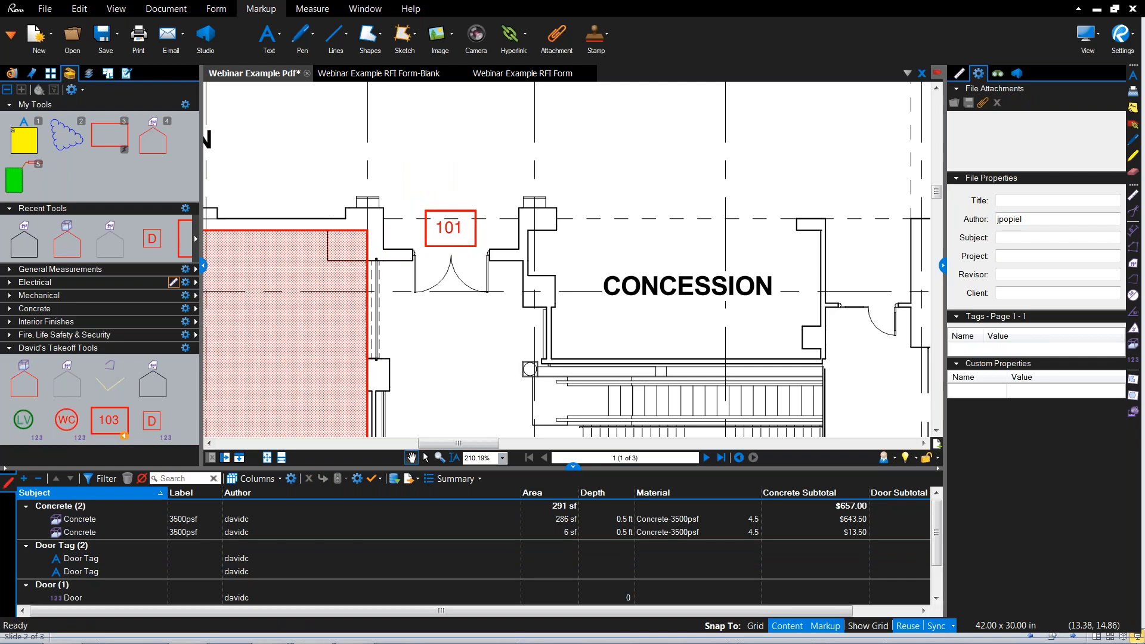
scroll(473, 207, down, 2)
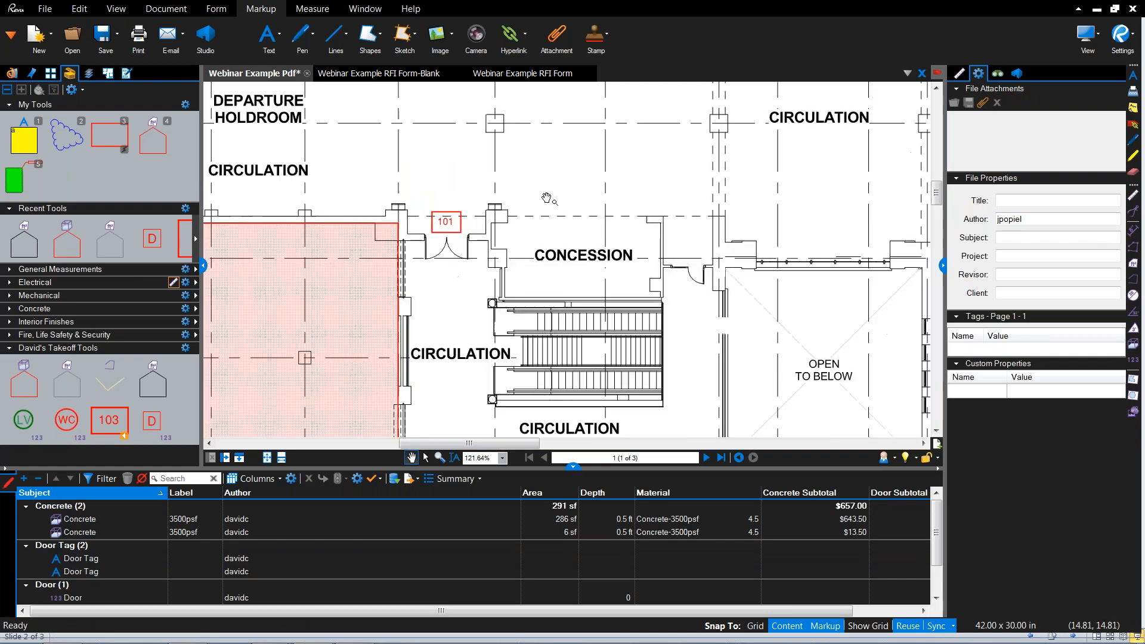
drag(599, 198, 602, 256)
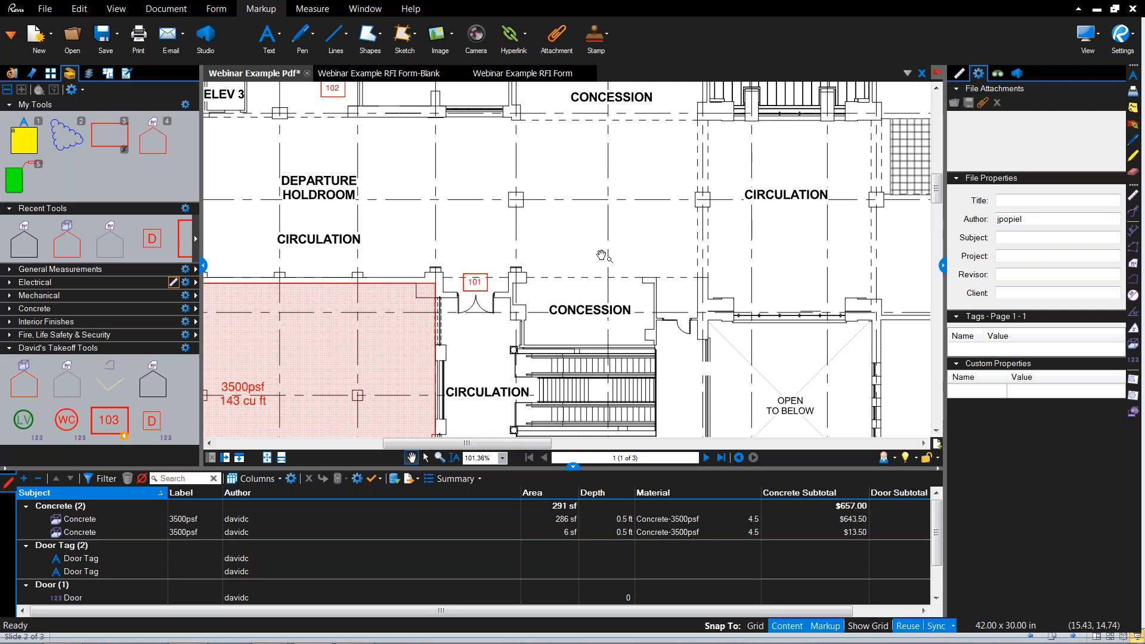
scroll(481, 281, up, 1)
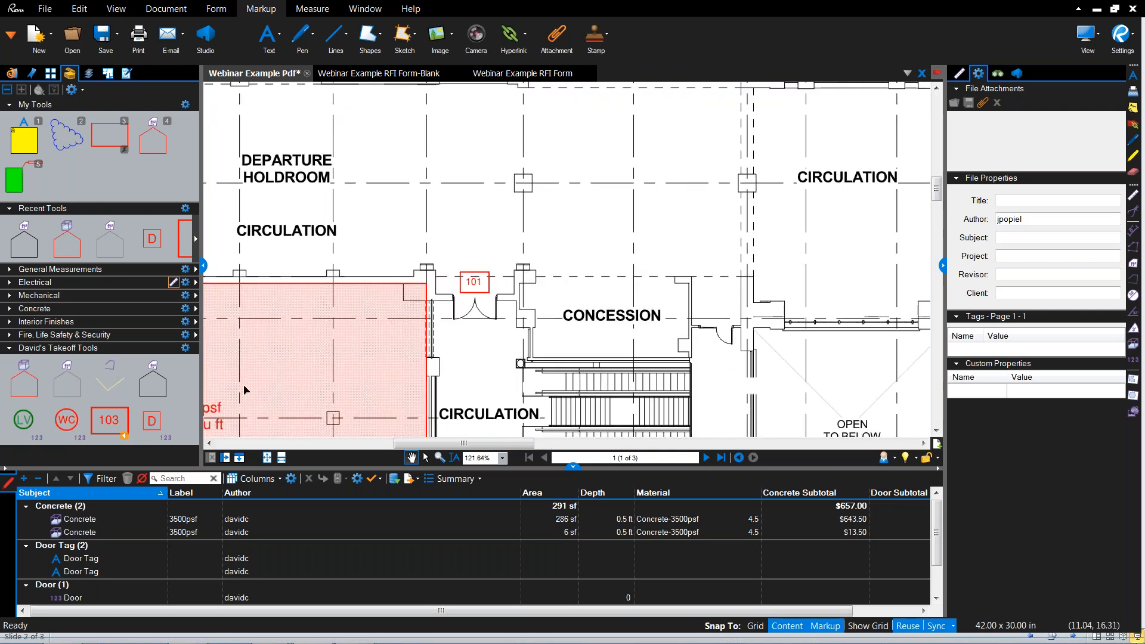
Step: Place a D door count marker from David's Takeoff Tools beside the stair door above tag 102
click(152, 425)
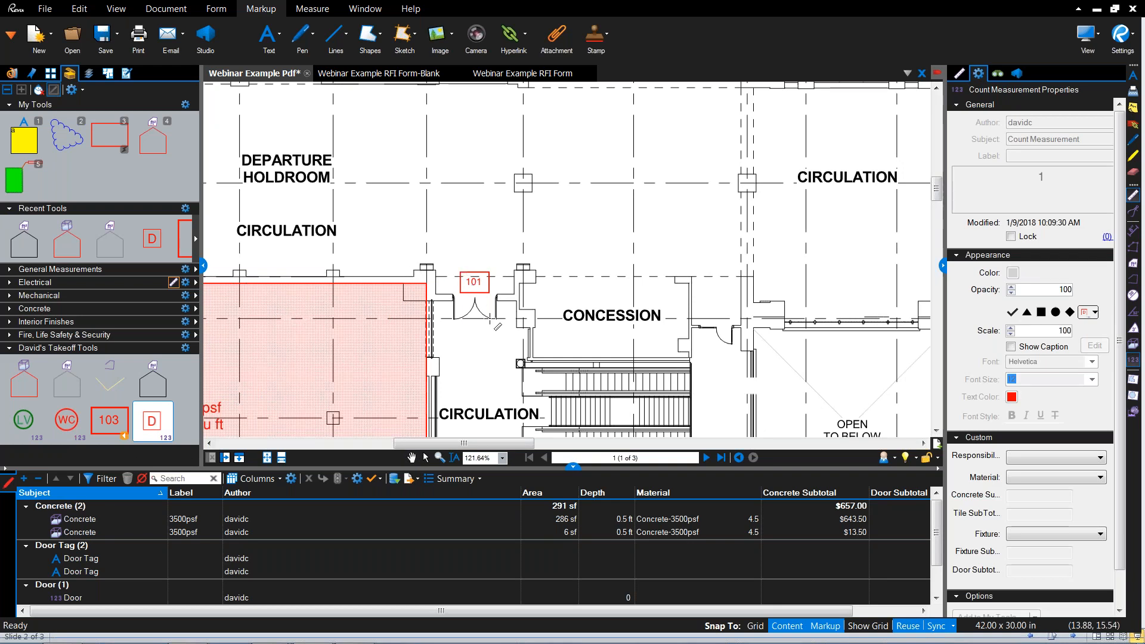
scroll(490, 320, down, 5)
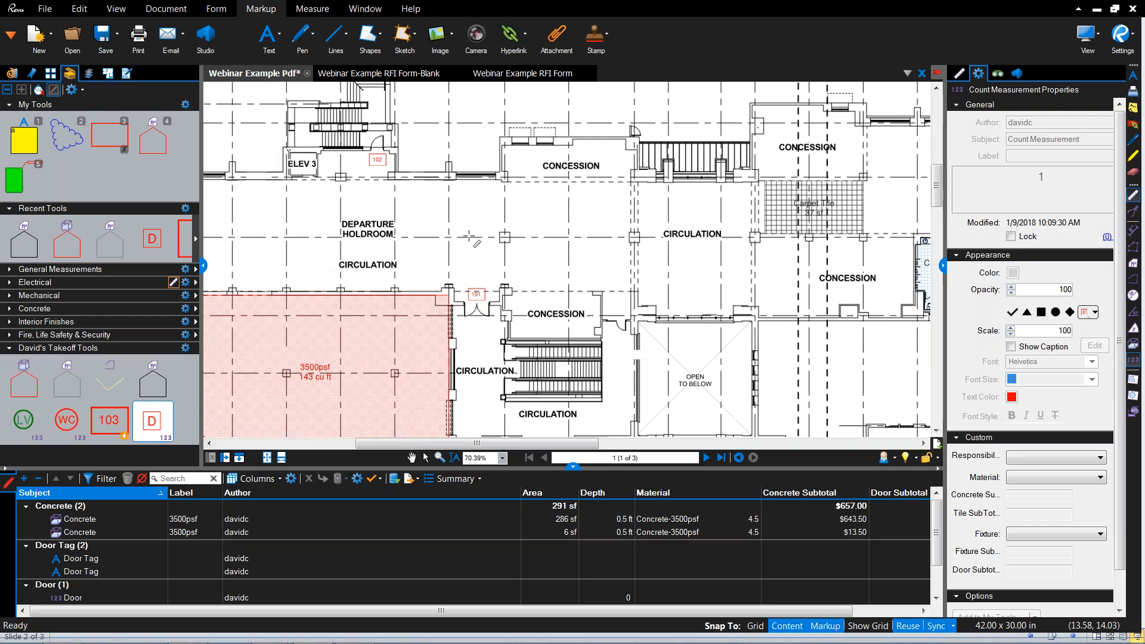
scroll(470, 237, up, 2)
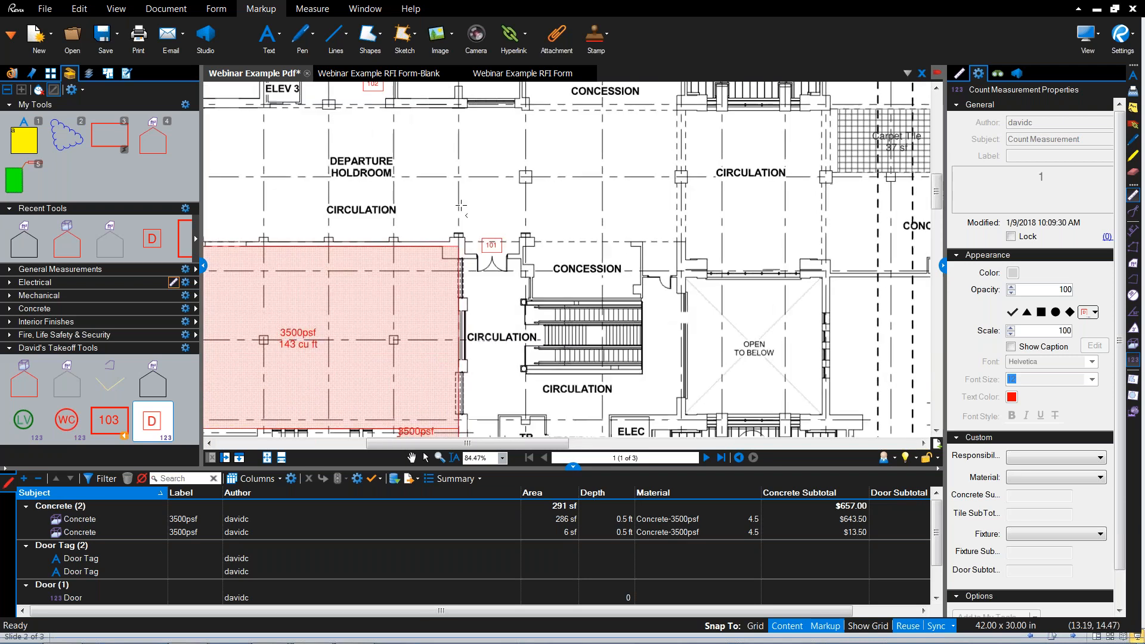
scroll(461, 206, up, 6)
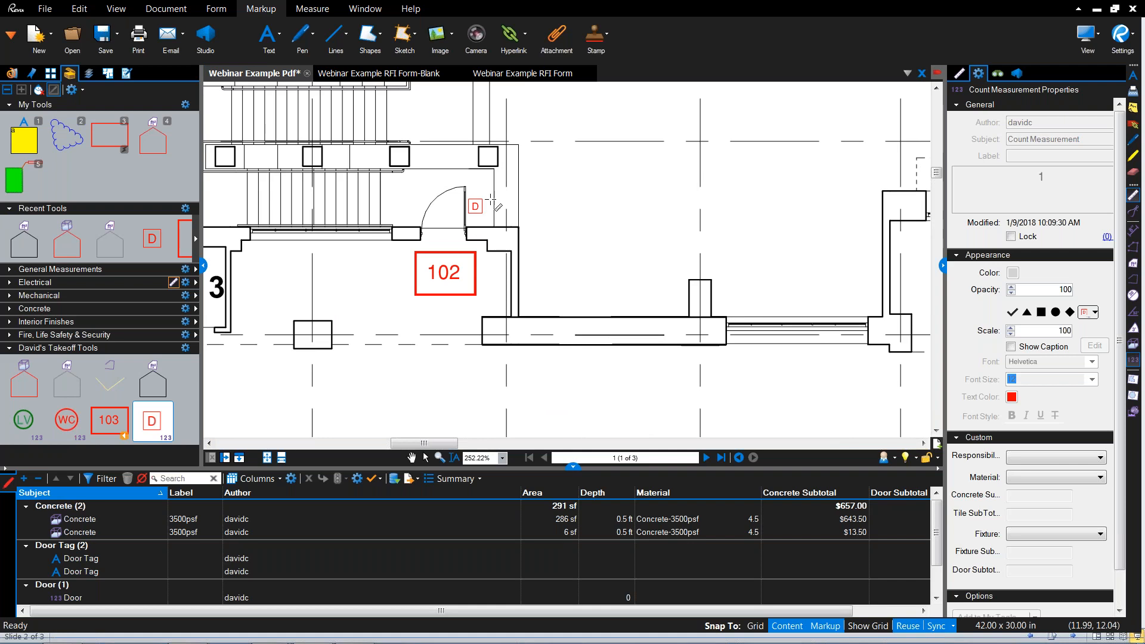
scroll(474, 206, up, 4)
click(478, 206)
key(Escape)
Step: Set the subject of the new count marker beside the tag 102 door to Door
click(478, 206)
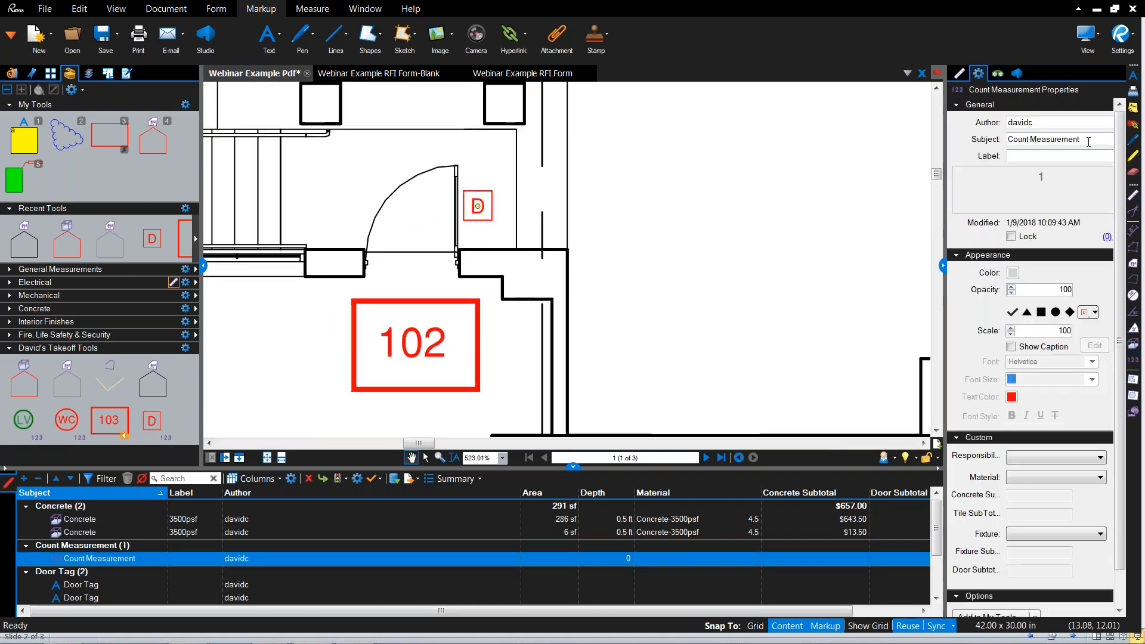
drag(1087, 140, 957, 143)
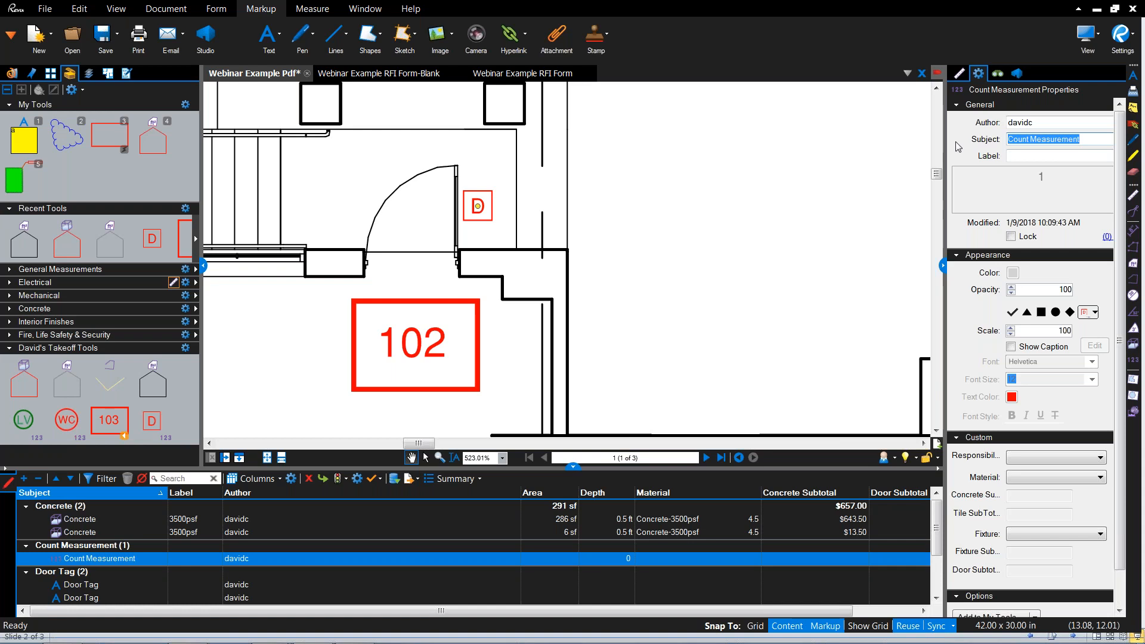
text(Door)
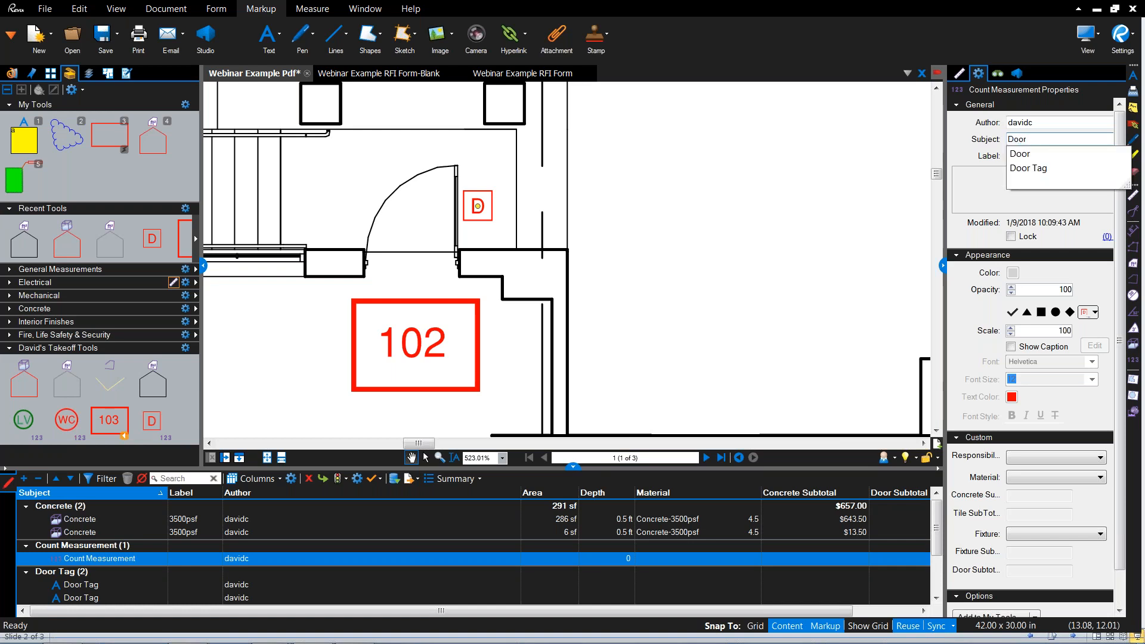
click(1023, 154)
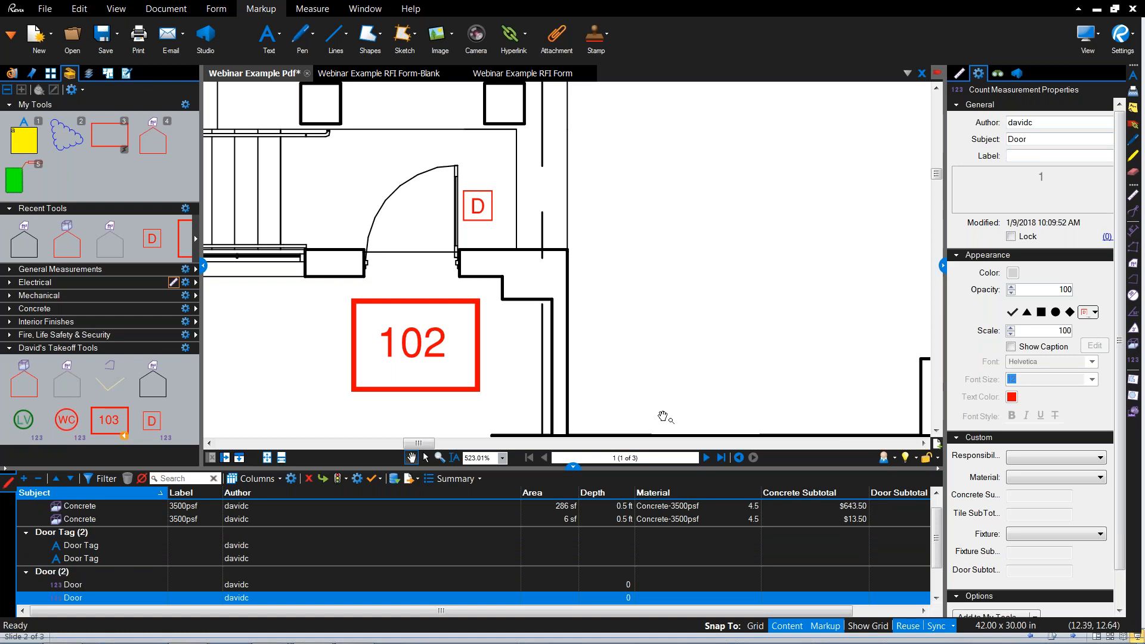
Step: Set the new door count's material to HM in the markups list and bring its Door Subtotal into view
scroll(936, 549, down, 3)
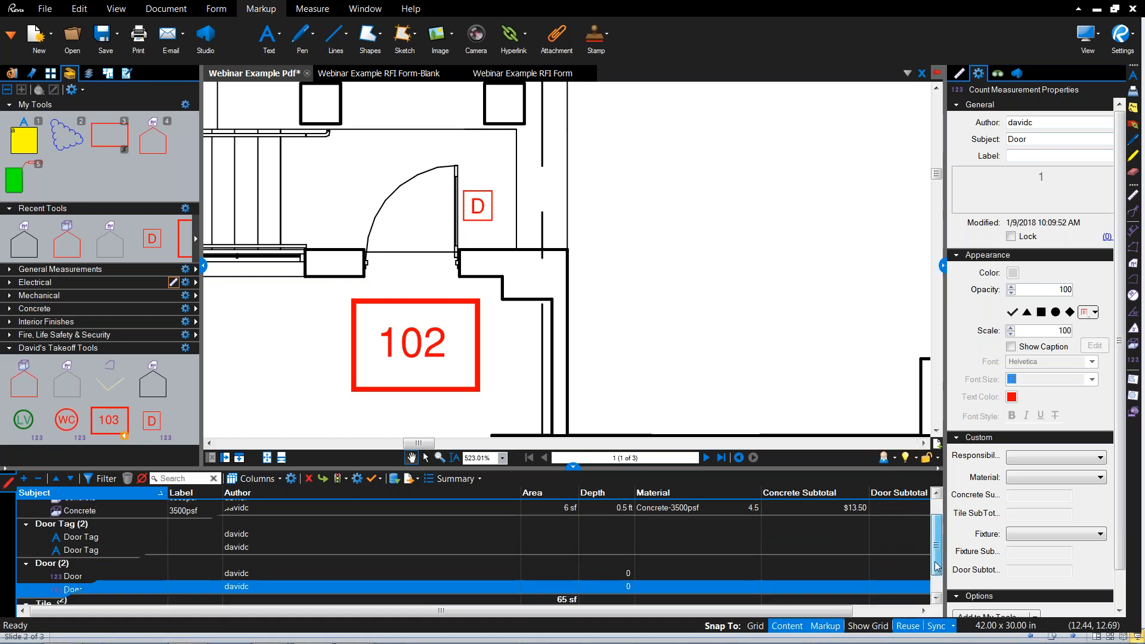
drag(841, 612, 908, 611)
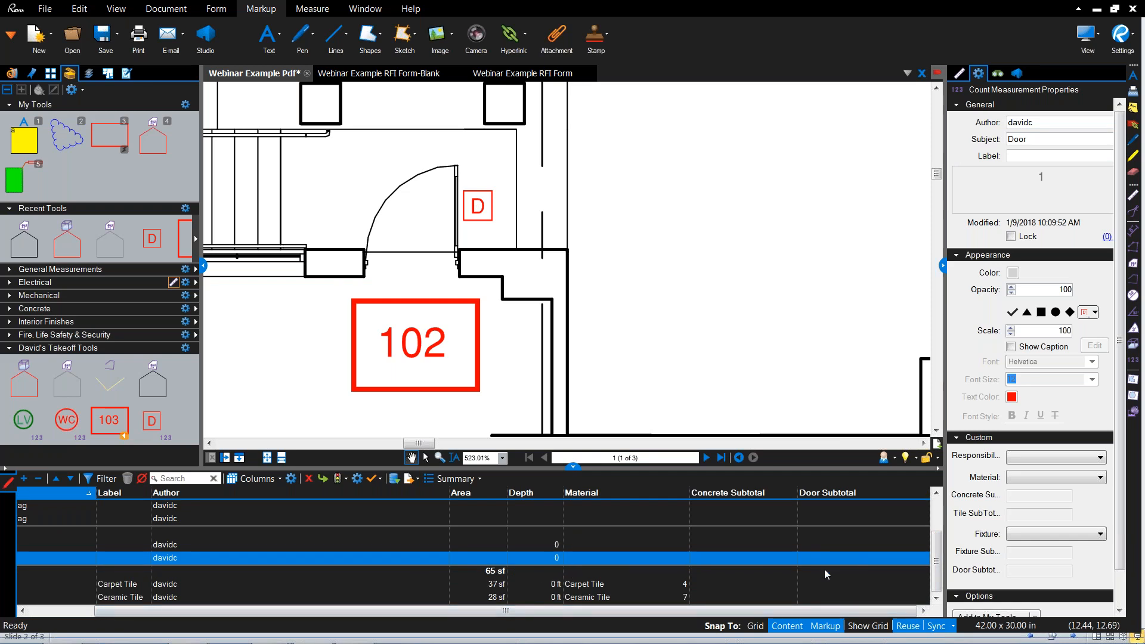
drag(630, 609, 589, 617)
click(732, 558)
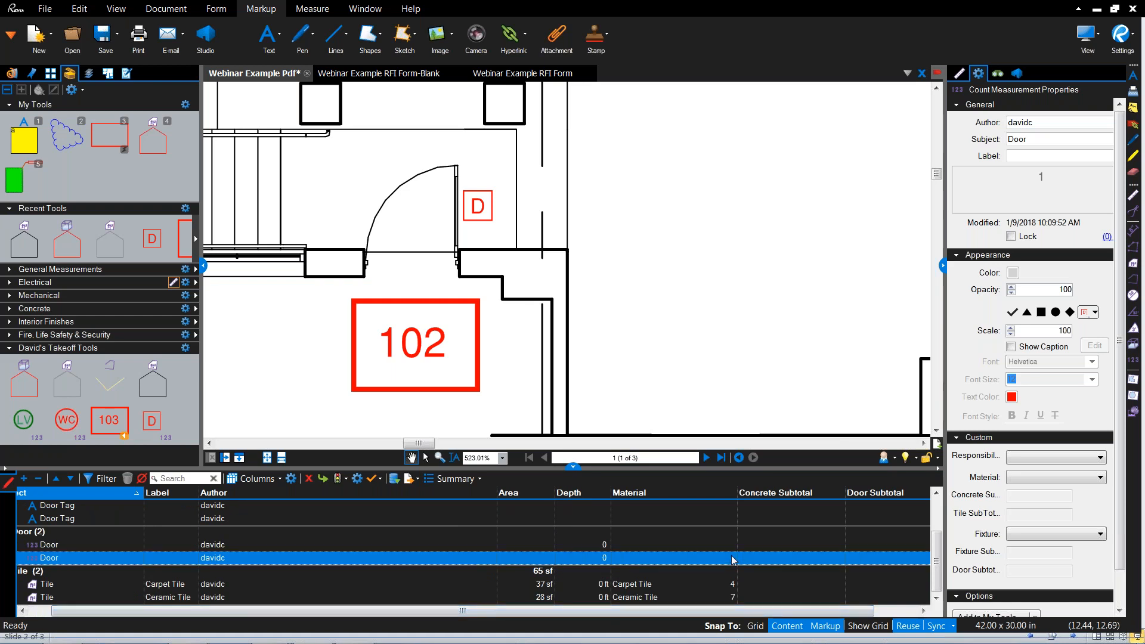
click(731, 558)
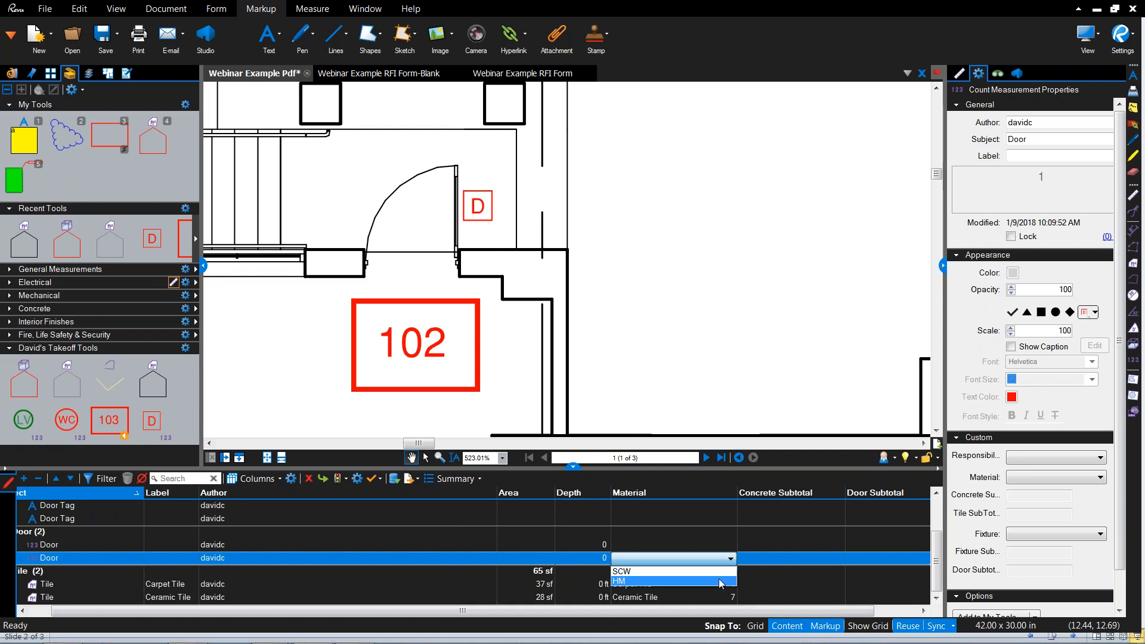
click(719, 582)
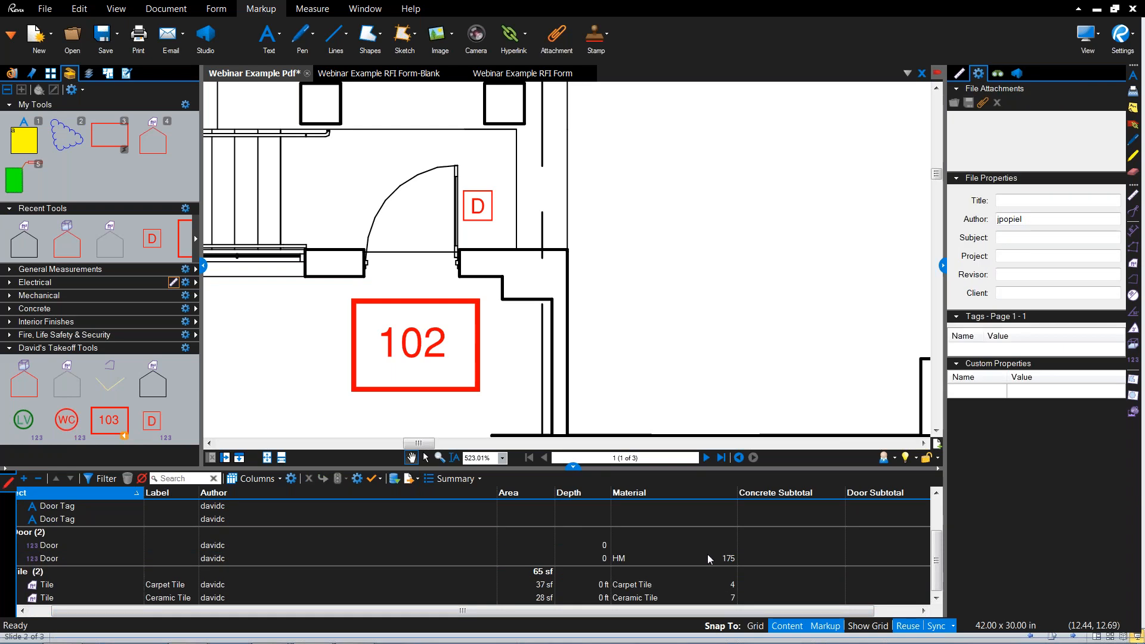
drag(727, 613, 770, 617)
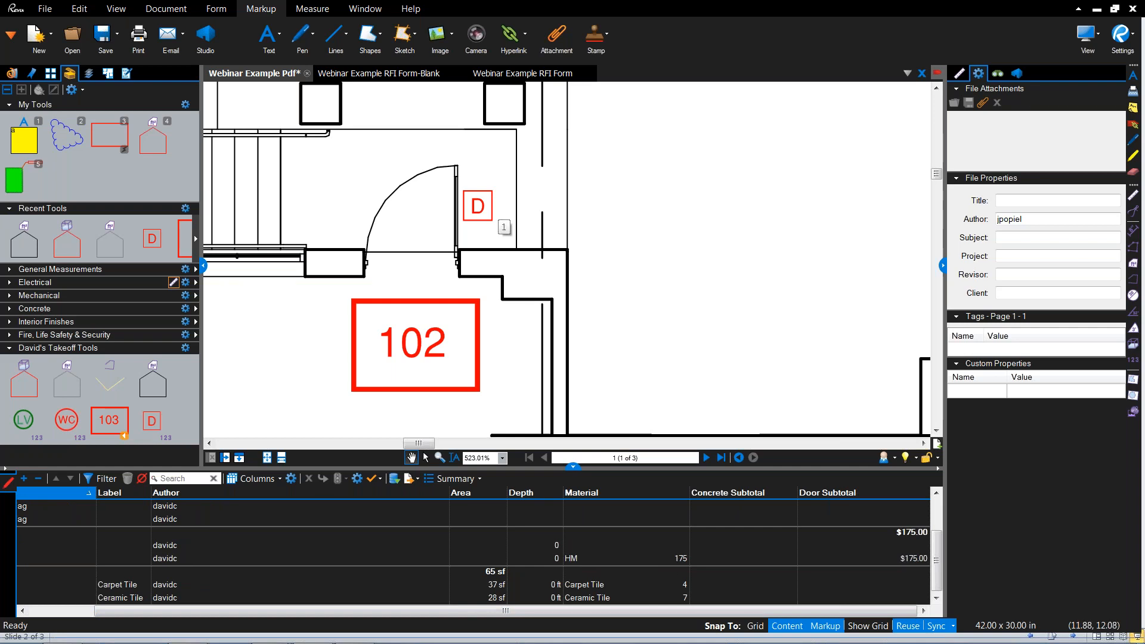
Step: Resume the count from the door marker near tag 102 and mark the vestibule door by ELEV 4 and the break room door
click(473, 214)
scroll(474, 218, down, 3)
scroll(474, 217, down, 2)
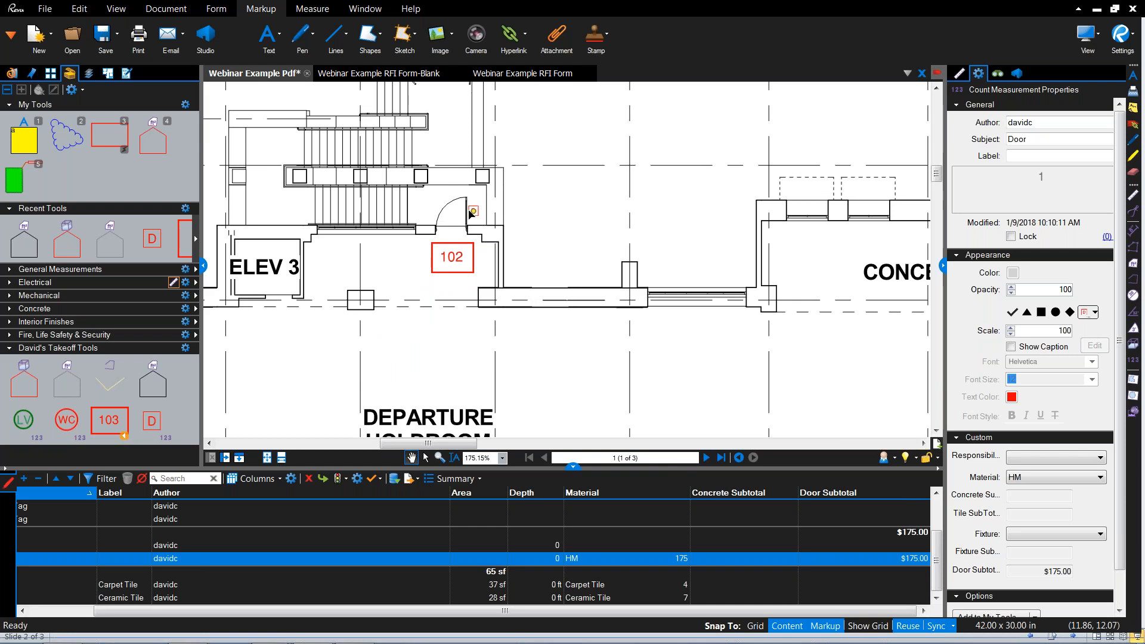
scroll(474, 213, up, 3)
scroll(474, 213, down, 3)
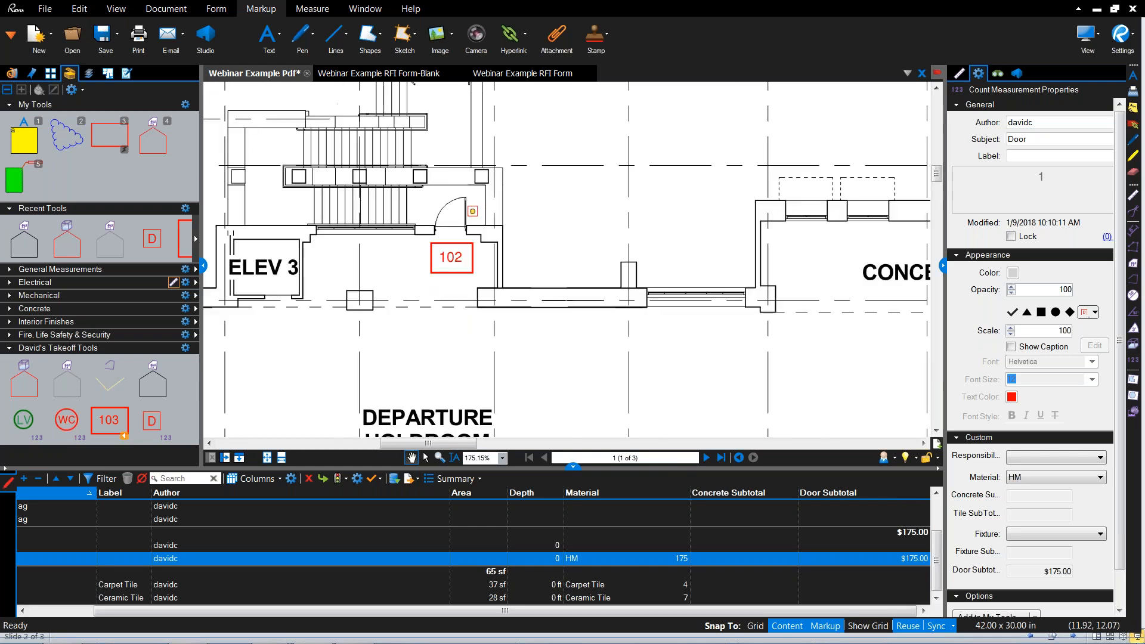
scroll(473, 213, down, 1)
right_click(473, 212)
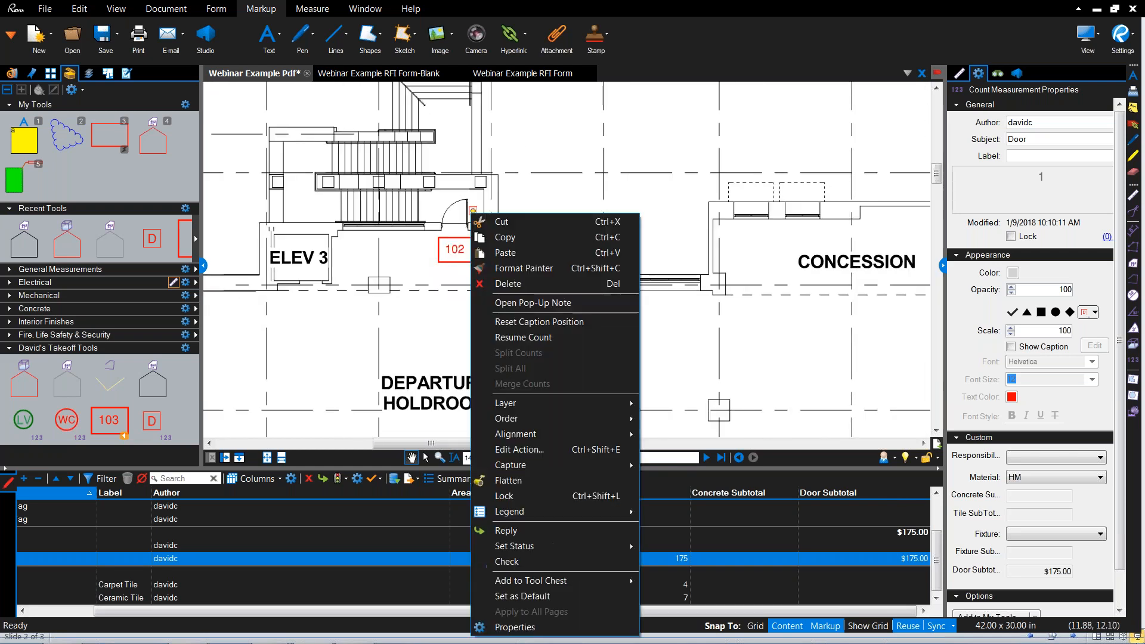
click(528, 338)
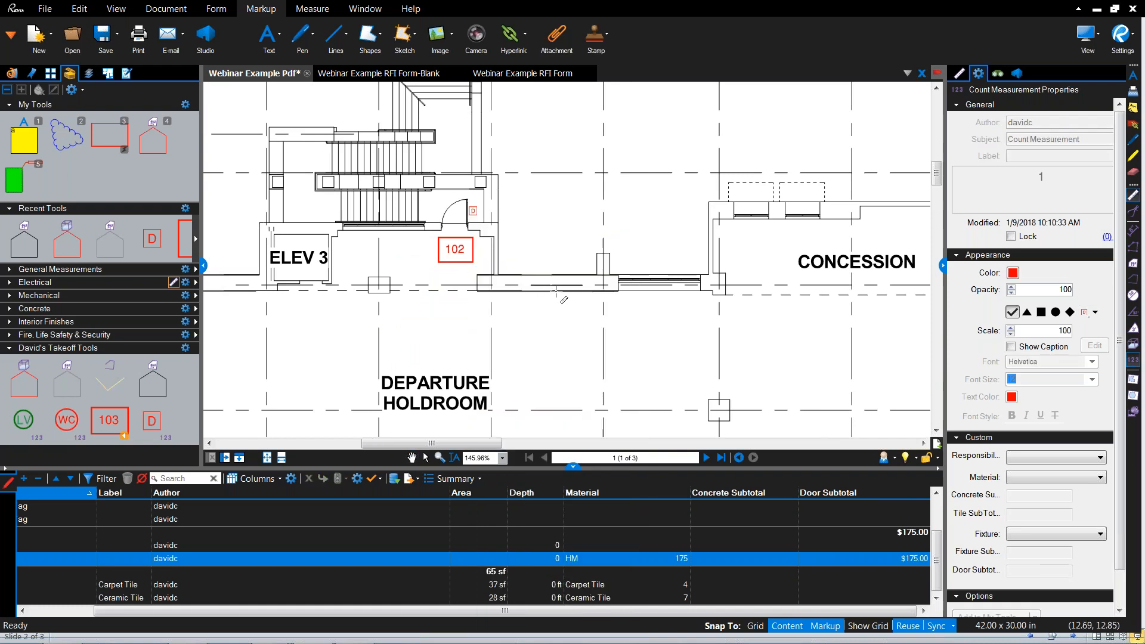
scroll(557, 293, down, 4)
drag(424, 223, 623, 159)
scroll(451, 222, up, 1)
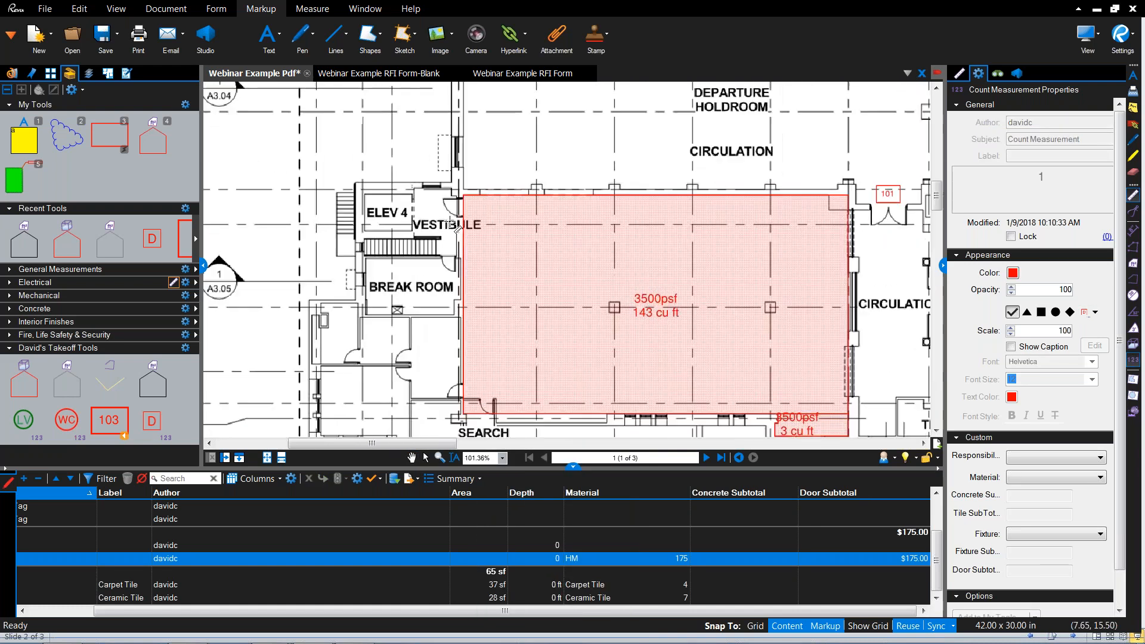
scroll(454, 226, up, 3)
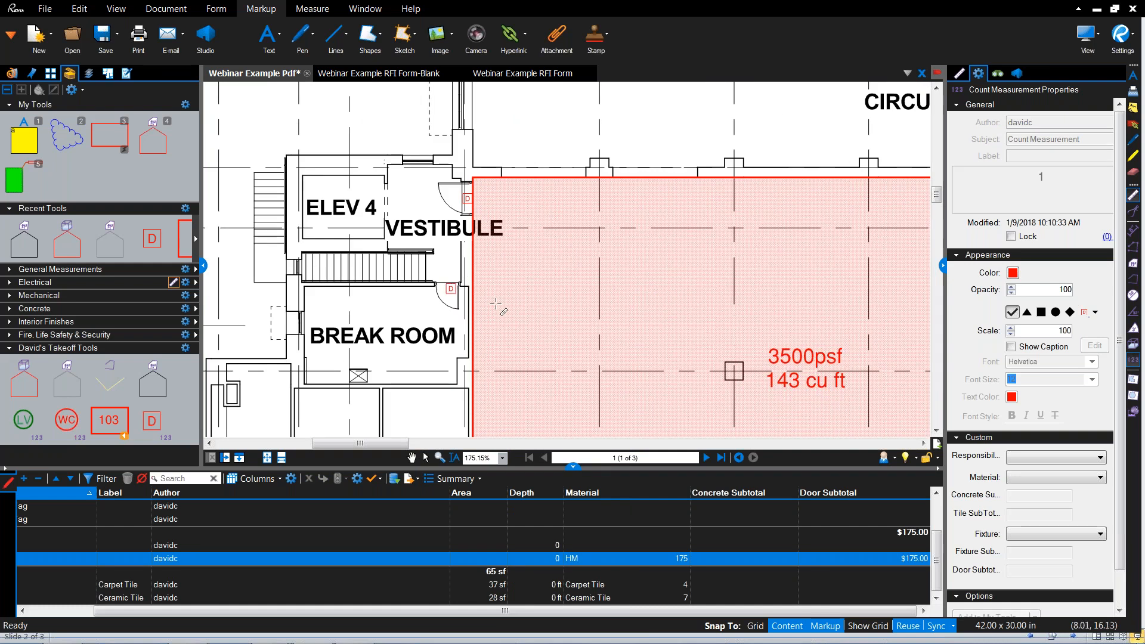
Step: Add door count markers to the two doors just above the SEARCH area, at the lower corner of the concrete area
scroll(496, 305, down, 2)
drag(490, 243, 473, 159)
click(437, 231)
click(477, 250)
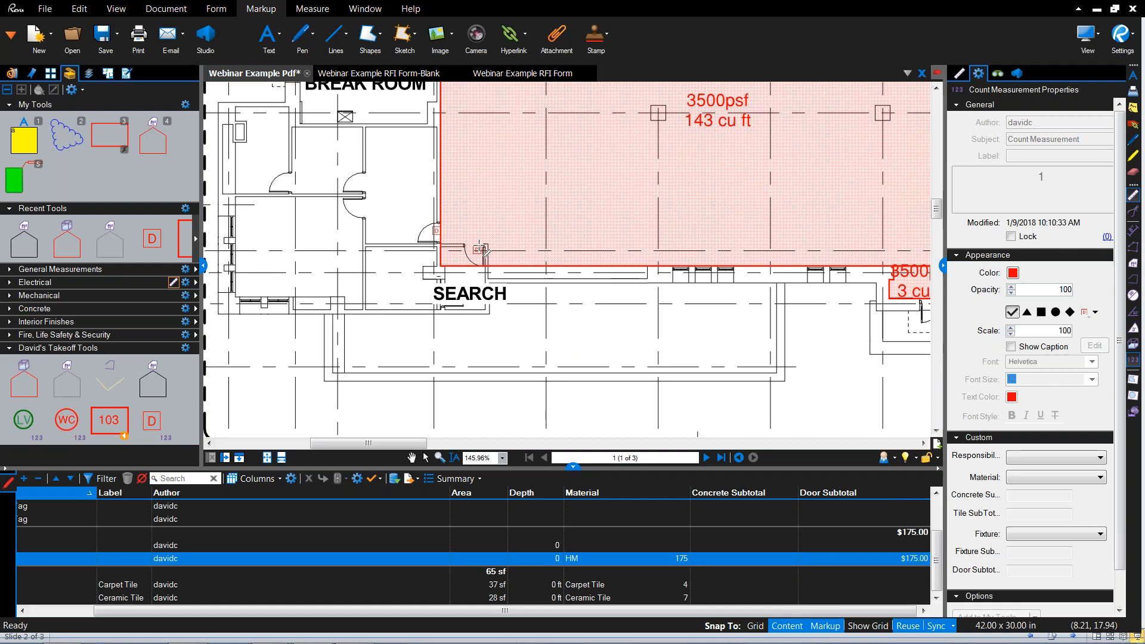
Step: Finish the door count and check its Door Subtotal in the markups list
key(Escape)
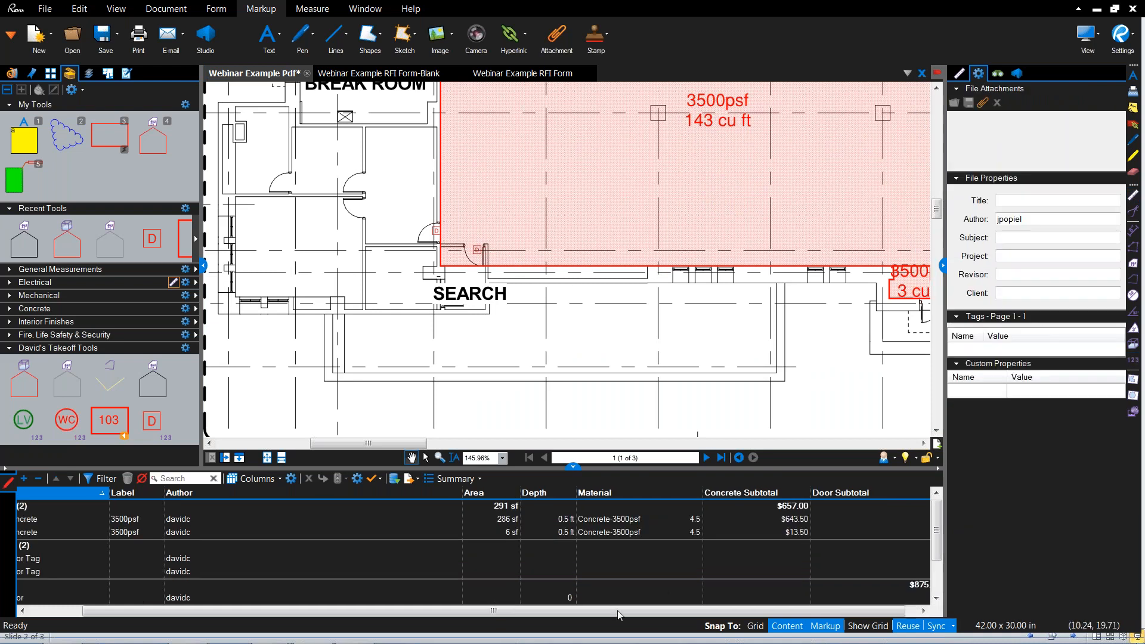
scroll(612, 608, right, 1)
scroll(835, 575, down, 2)
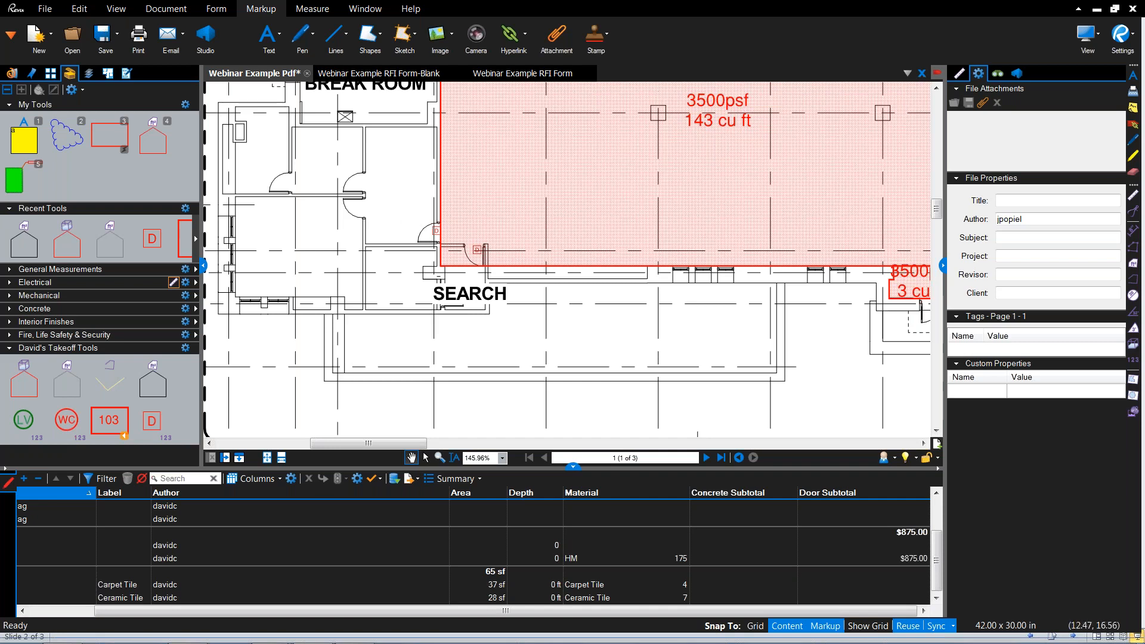
Step: Run a visual search of the current document for the unmarked door swing northwest of SEARCH, with the sensitivity raised slightly
click(999, 74)
click(985, 144)
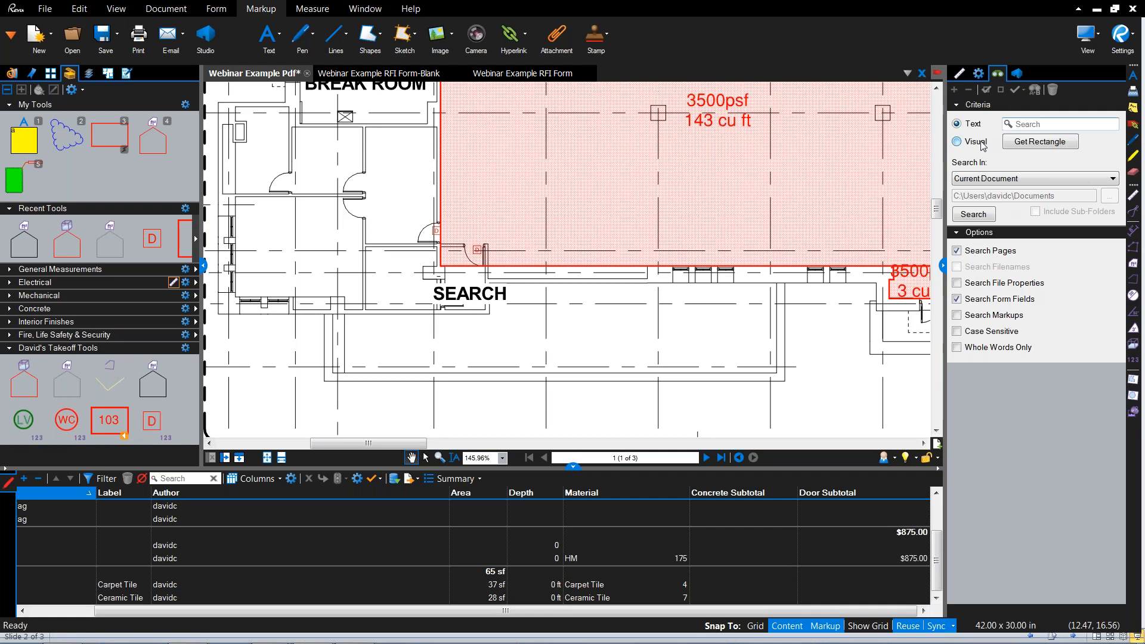
click(1026, 146)
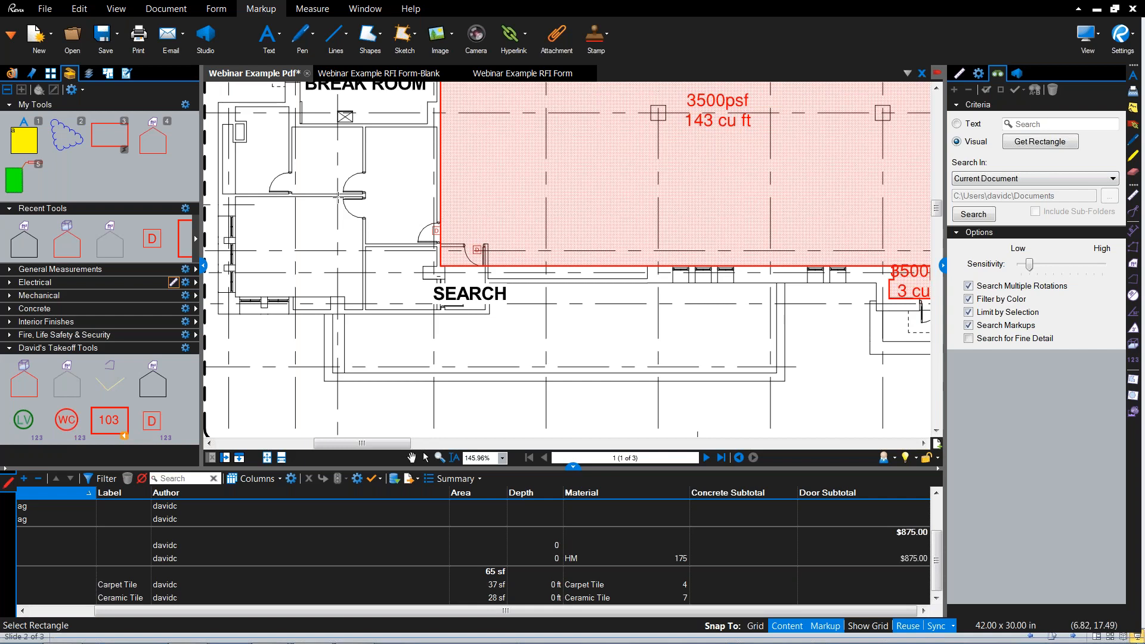
scroll(338, 197, up, 3)
scroll(340, 197, up, 2)
mouse_move(343, 197)
mouse_down()
mouse_move(416, 265)
mouse_move(413, 253)
mouse_up()
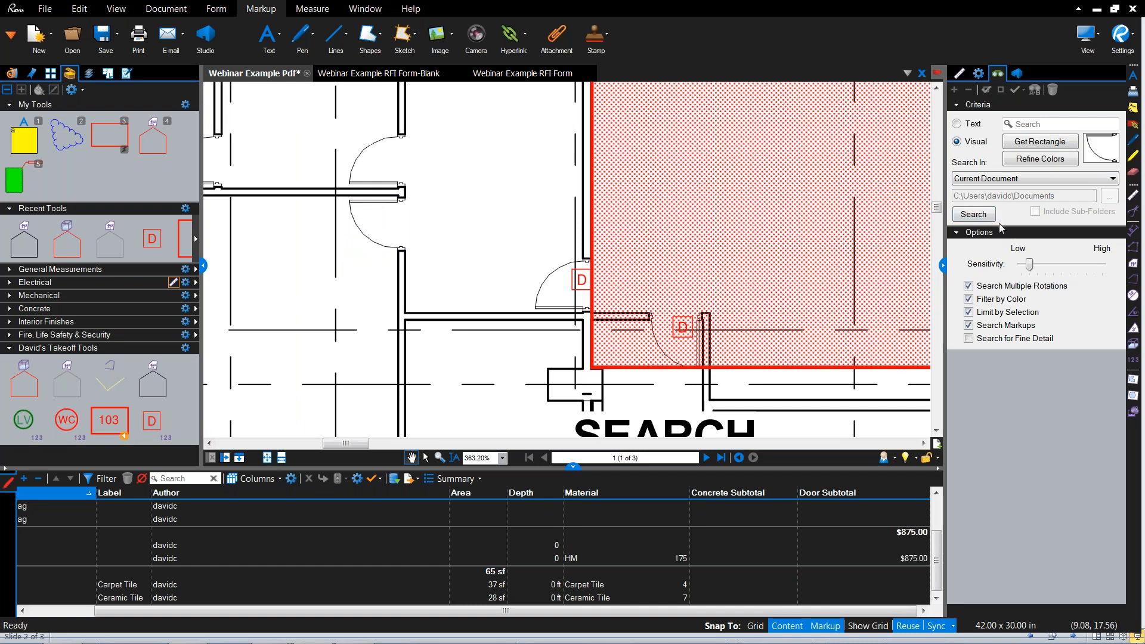
drag(1030, 267, 1054, 272)
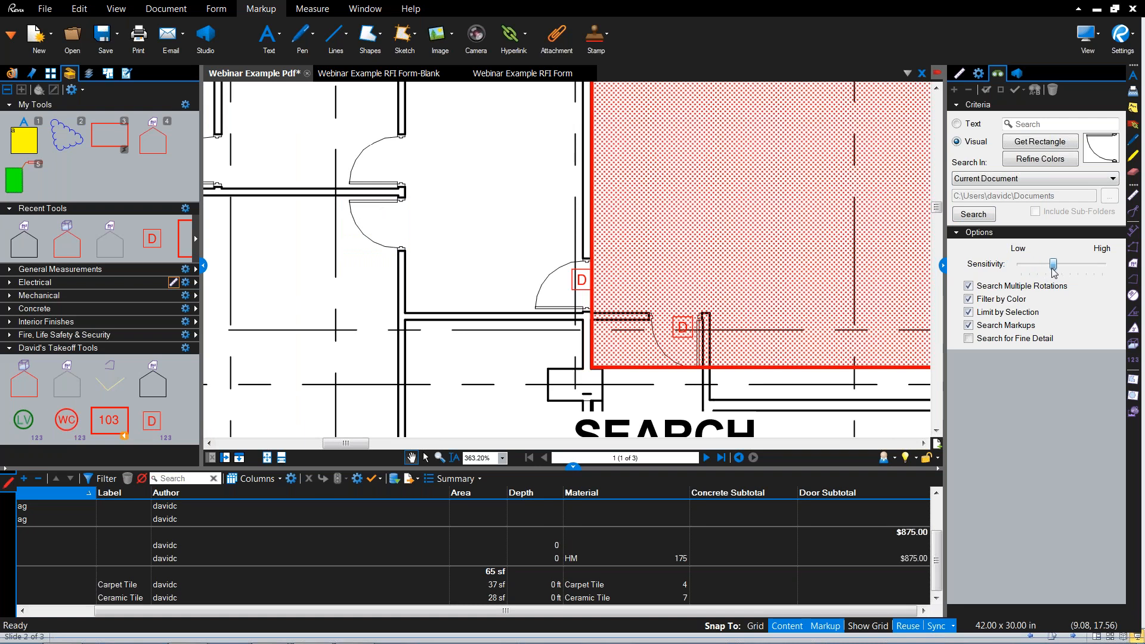
click(982, 215)
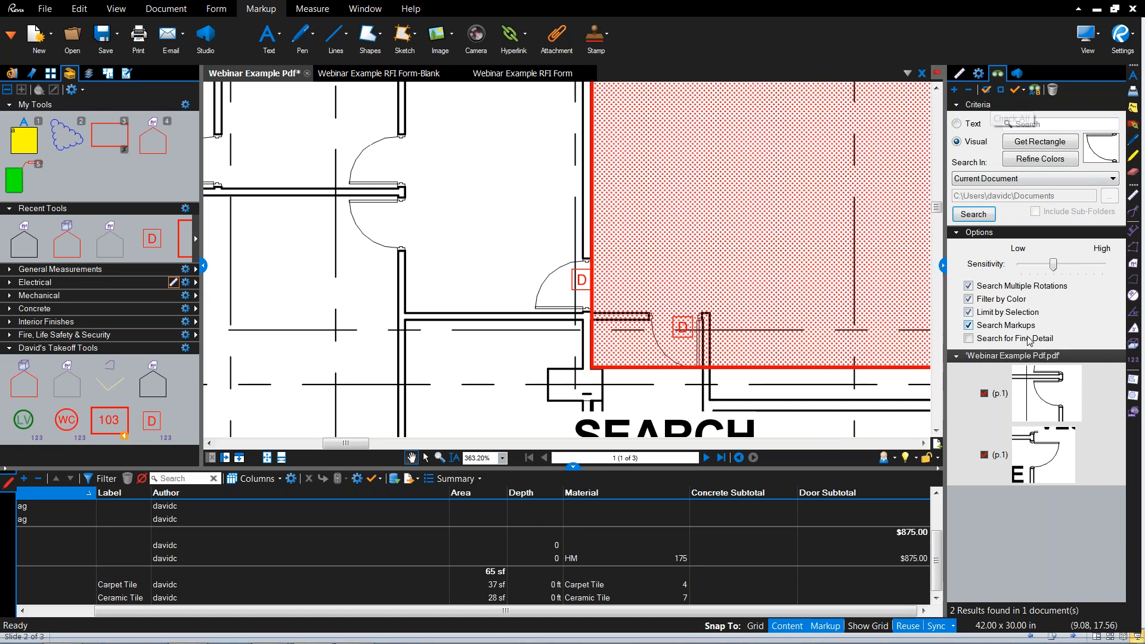
Step: Check all visual search results and apply the D door count from David's Takeoff Tools to them
click(1018, 91)
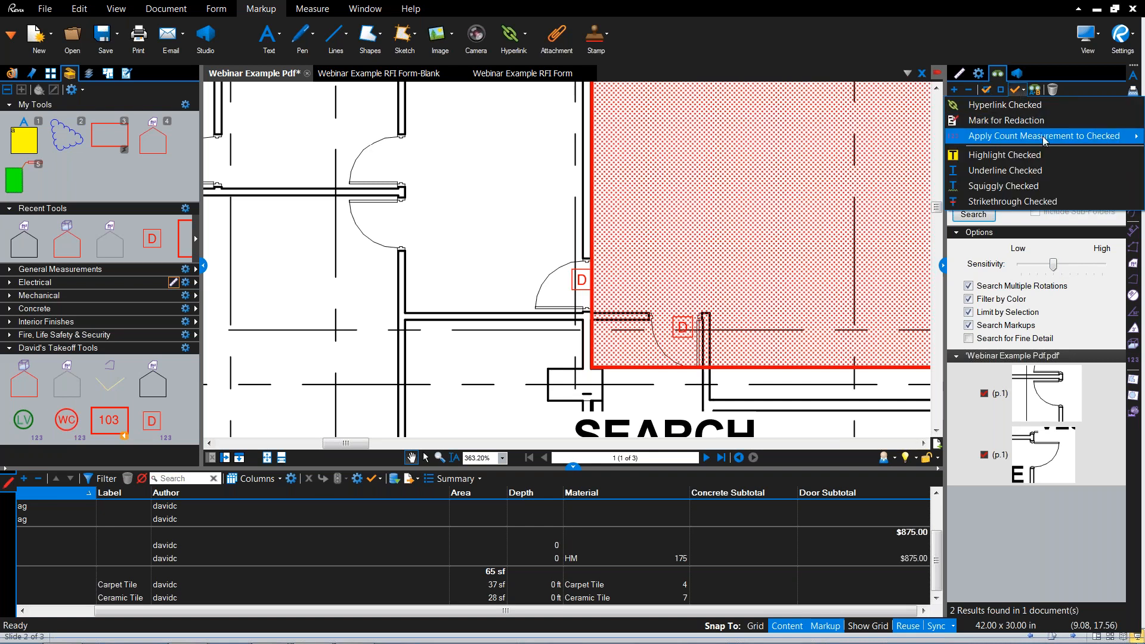
mouse_move(1045, 140)
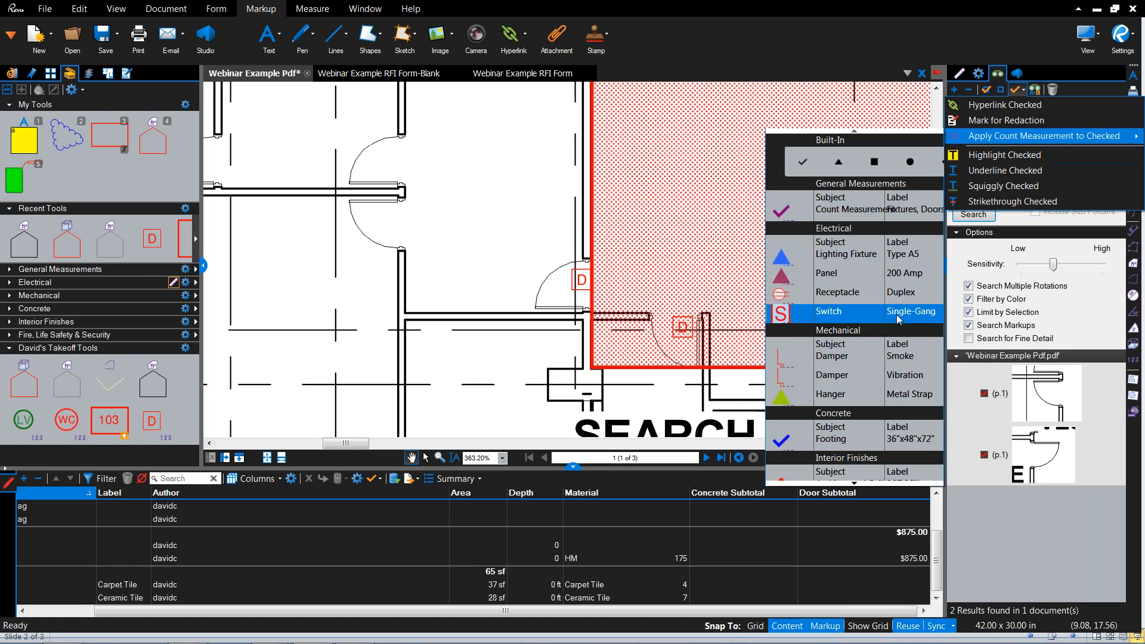
click(857, 485)
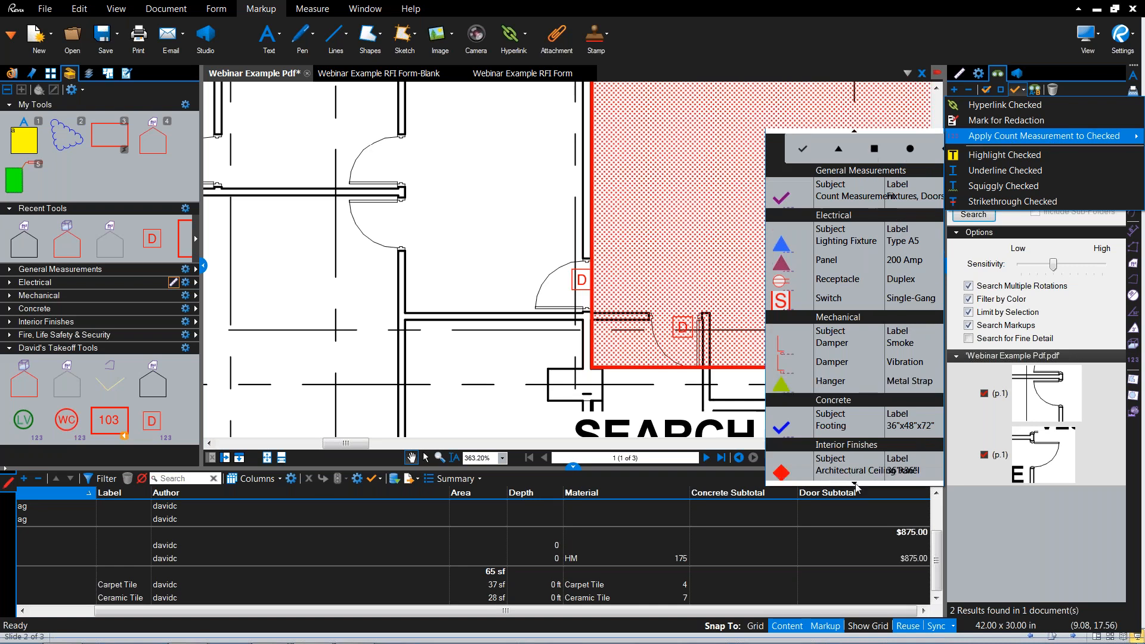
click(857, 488)
click(1016, 90)
mouse_move(1029, 145)
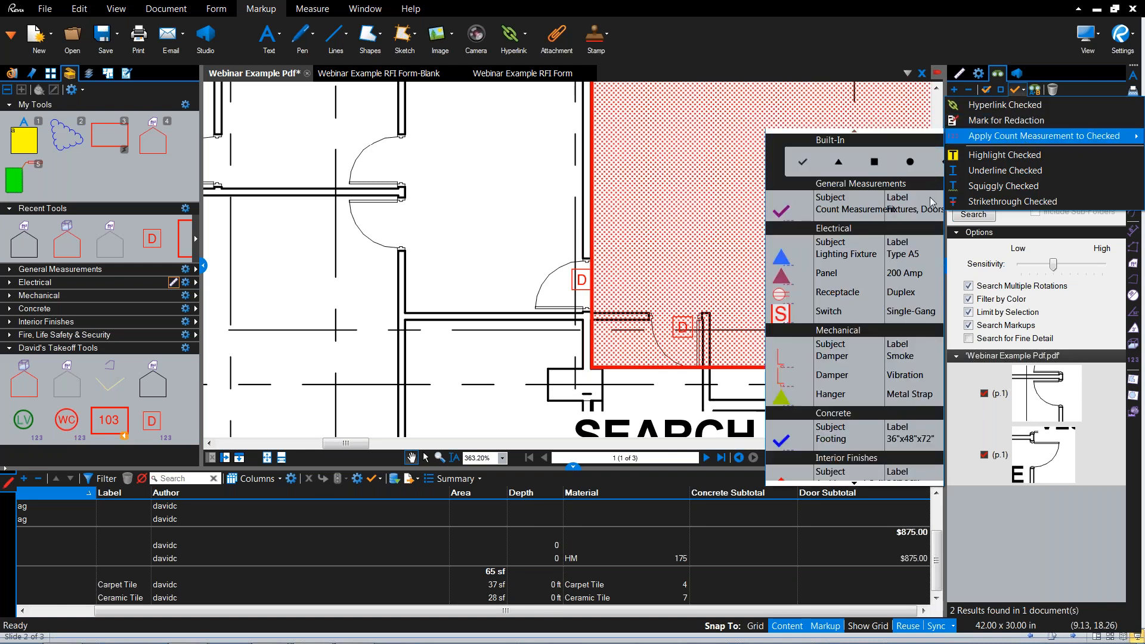
scroll(909, 489, down, 3)
scroll(910, 489, down, 3)
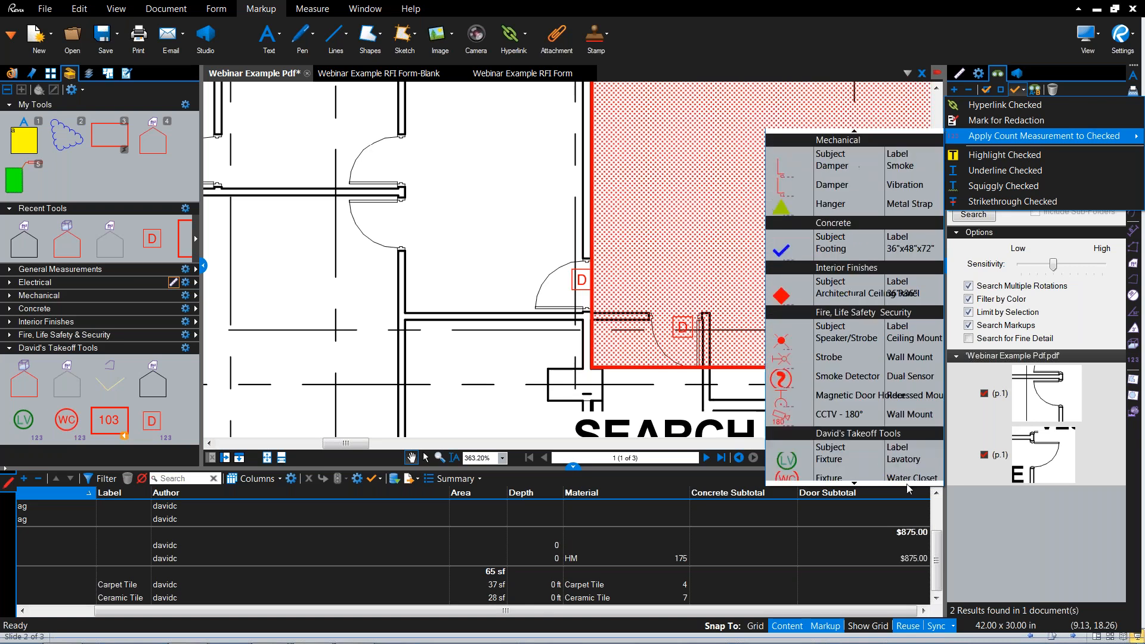
click(852, 464)
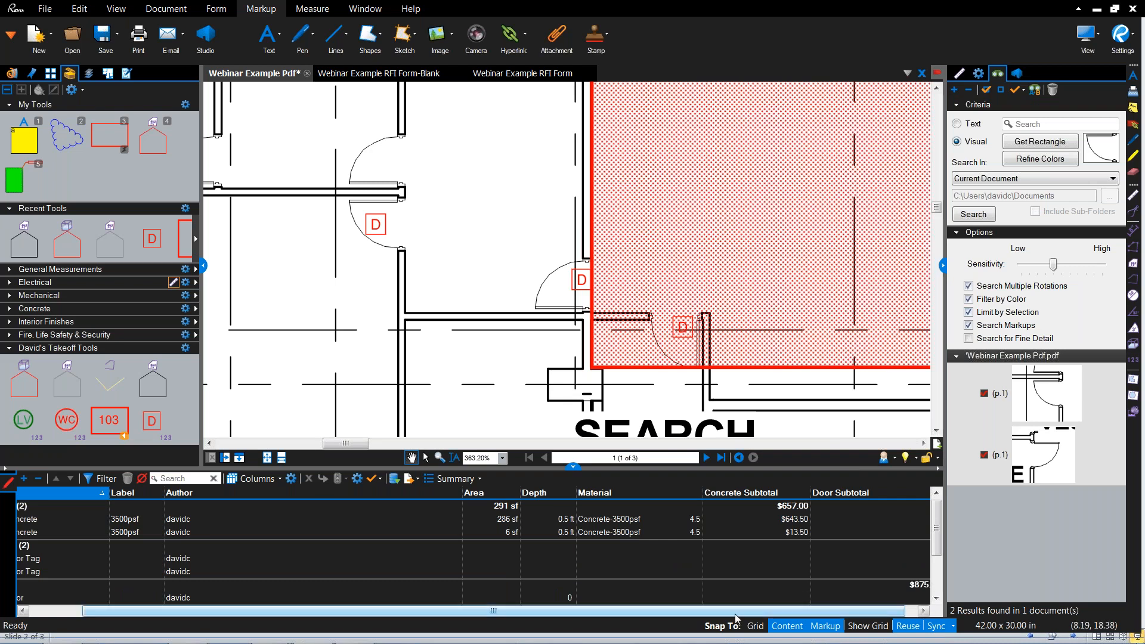
Step: Set the material of the newly added Door count to SCW in the markups list and check its Door Subtotal
scroll(742, 581, down, 2)
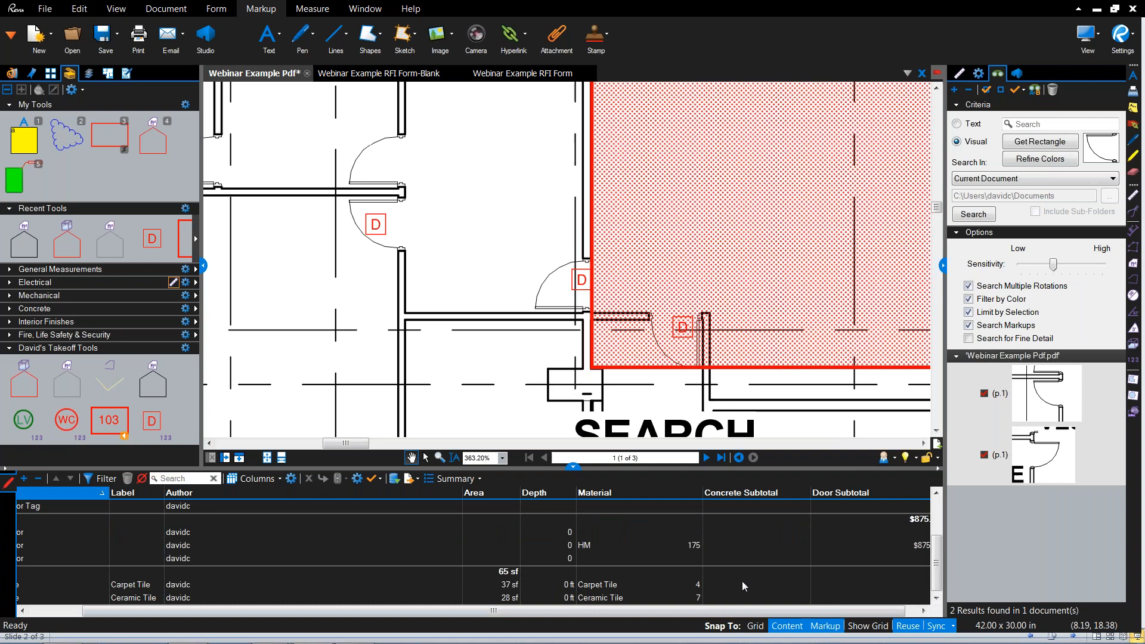
scroll(661, 609, up, 2)
scroll(660, 612, down, 2)
scroll(655, 615, left, 2)
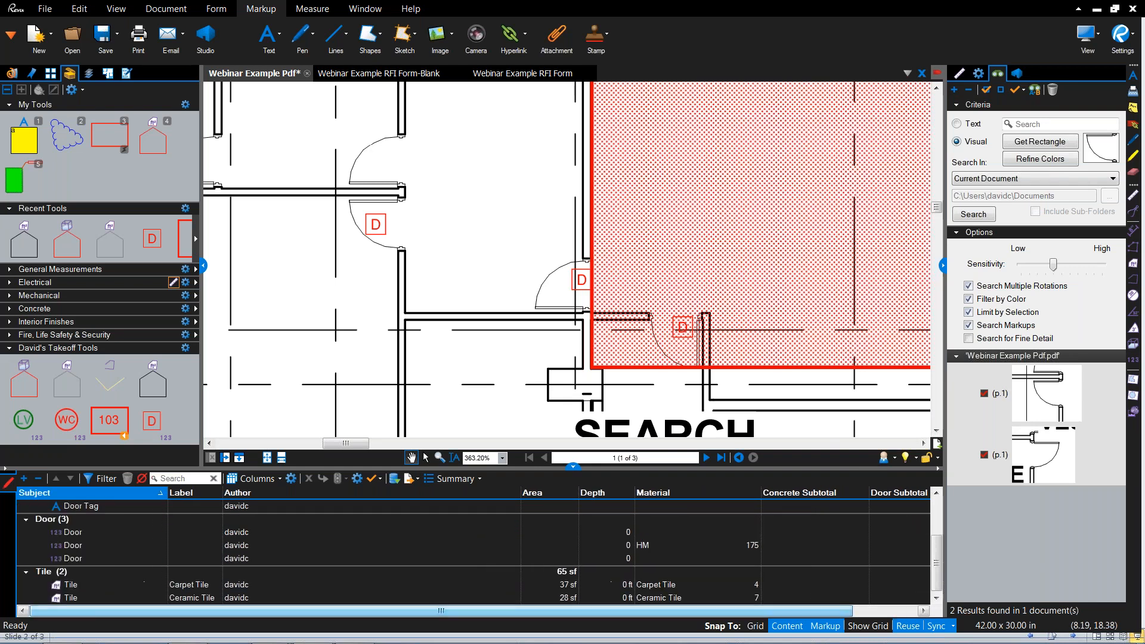
click(752, 559)
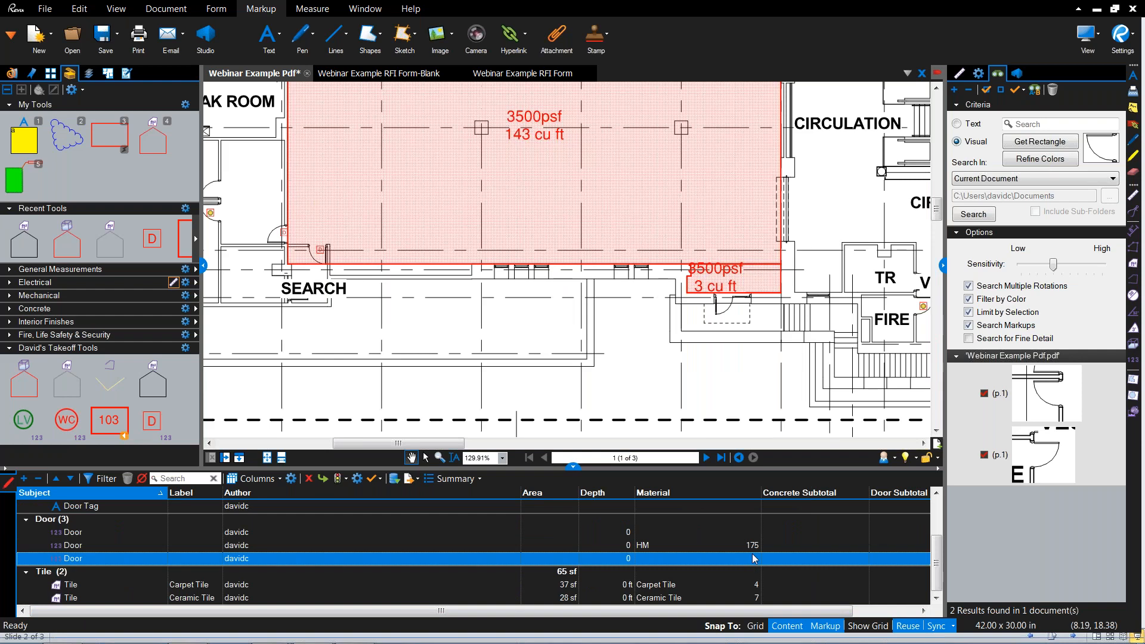
click(755, 561)
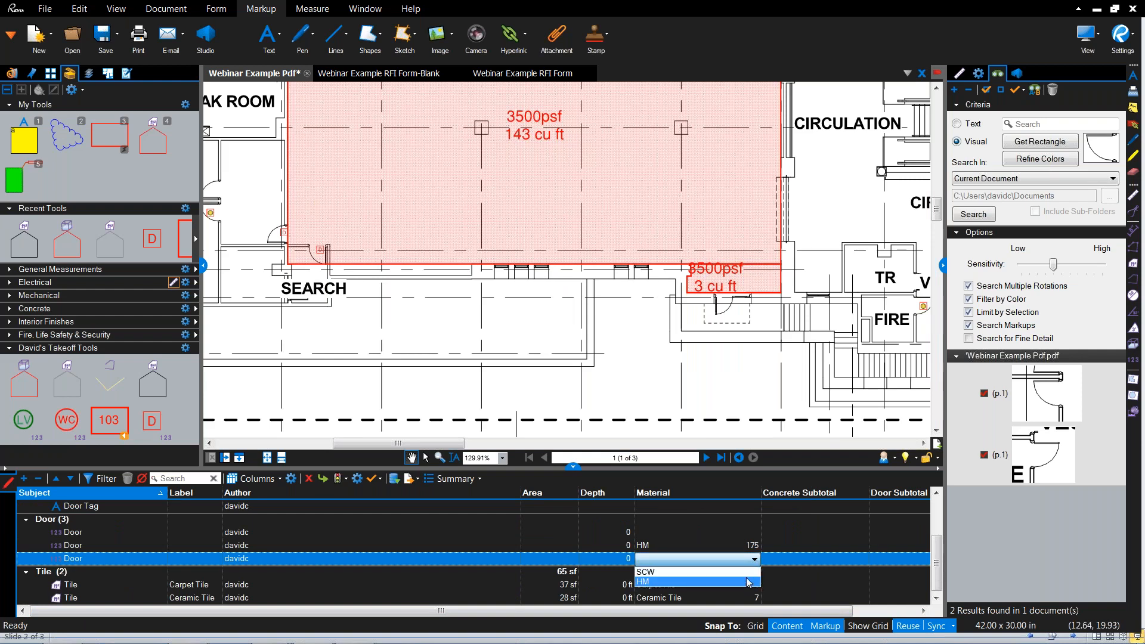
click(746, 572)
drag(776, 617, 886, 610)
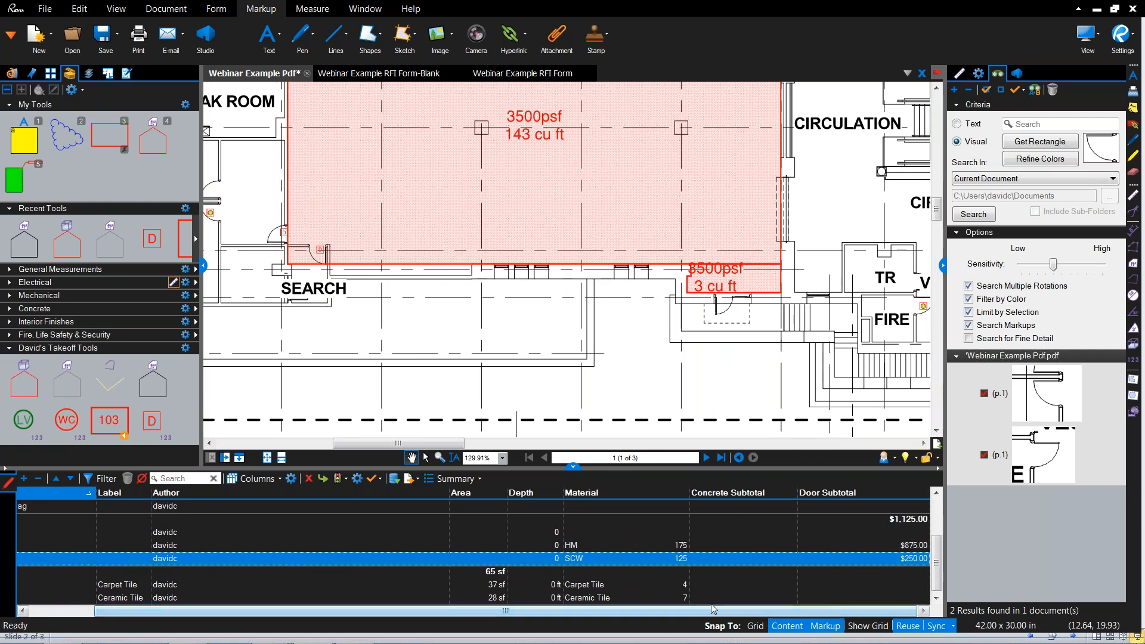
drag(834, 615, 769, 614)
click(659, 343)
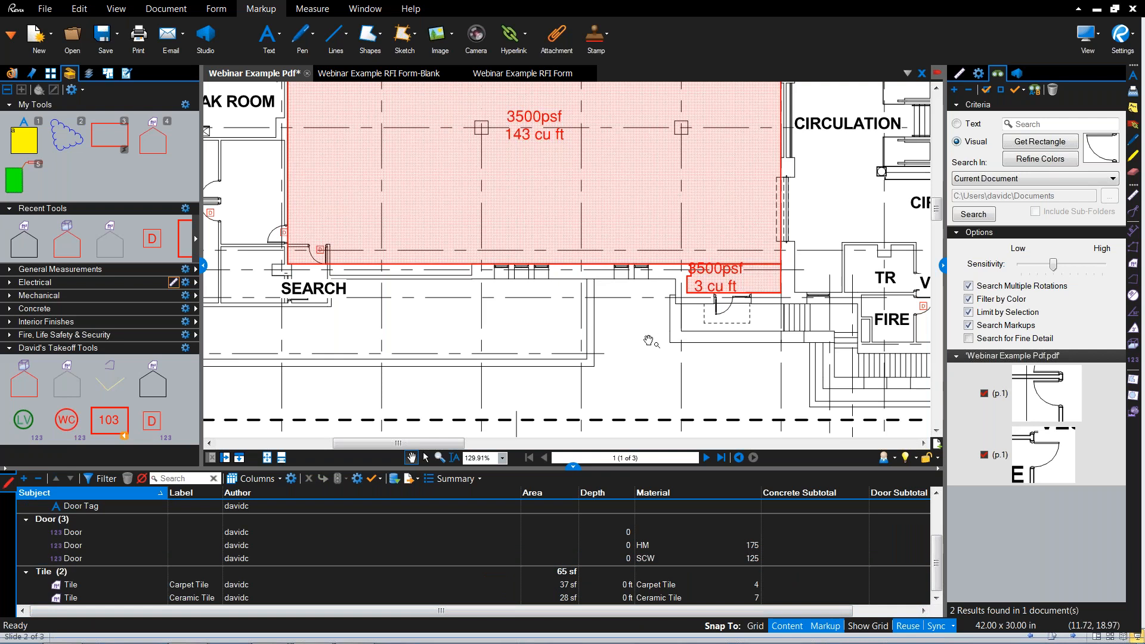
Step: Place a Lavatory (LV) count marker from David's Takeoff Tools on the westernmost sink in the WOMEN restroom
scroll(550, 314, down, 3)
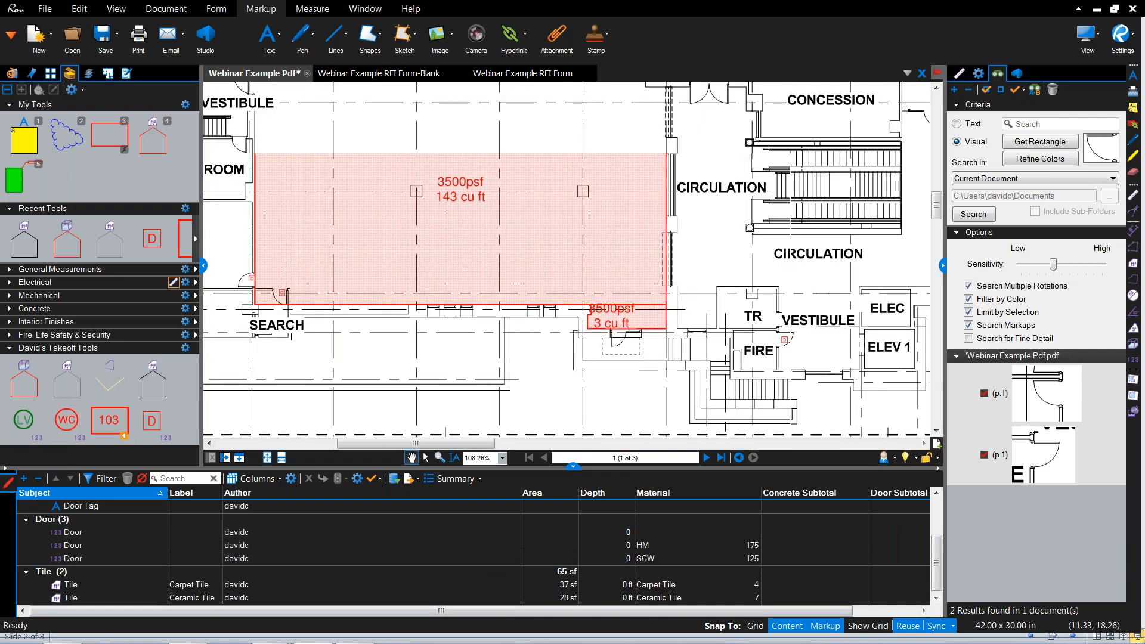
mouse_move(819, 252)
mouse_down()
mouse_move(590, 310)
mouse_move(554, 307)
mouse_move(560, 289)
mouse_move(488, 255)
mouse_up()
scroll(563, 229, down, 1)
drag(563, 229, 426, 335)
drag(786, 307, 509, 331)
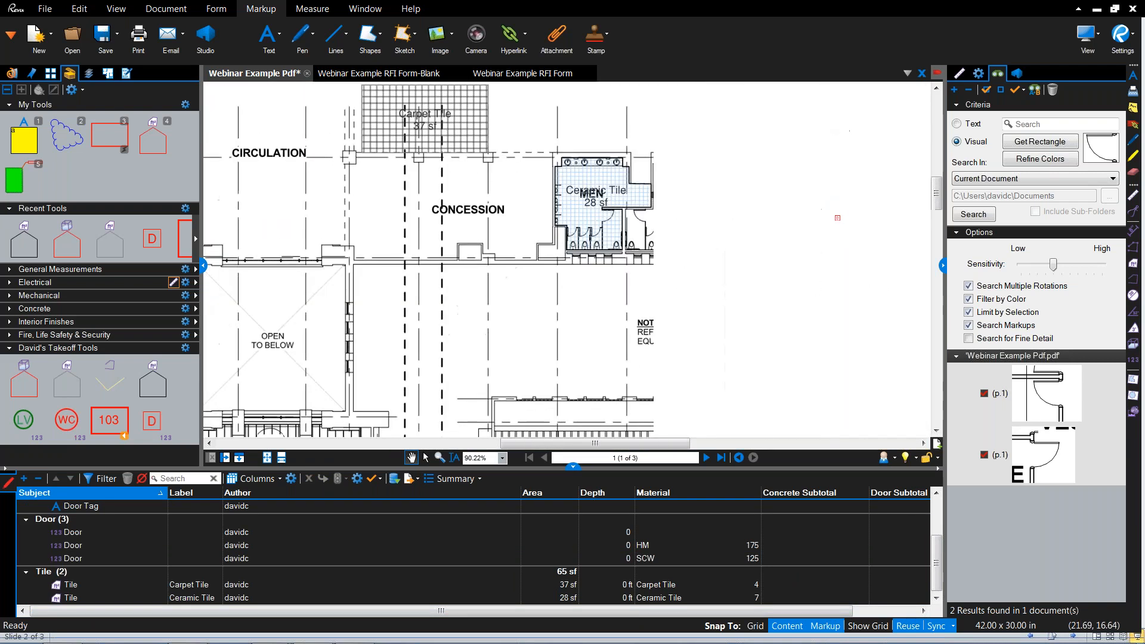
scroll(704, 219, up, 4)
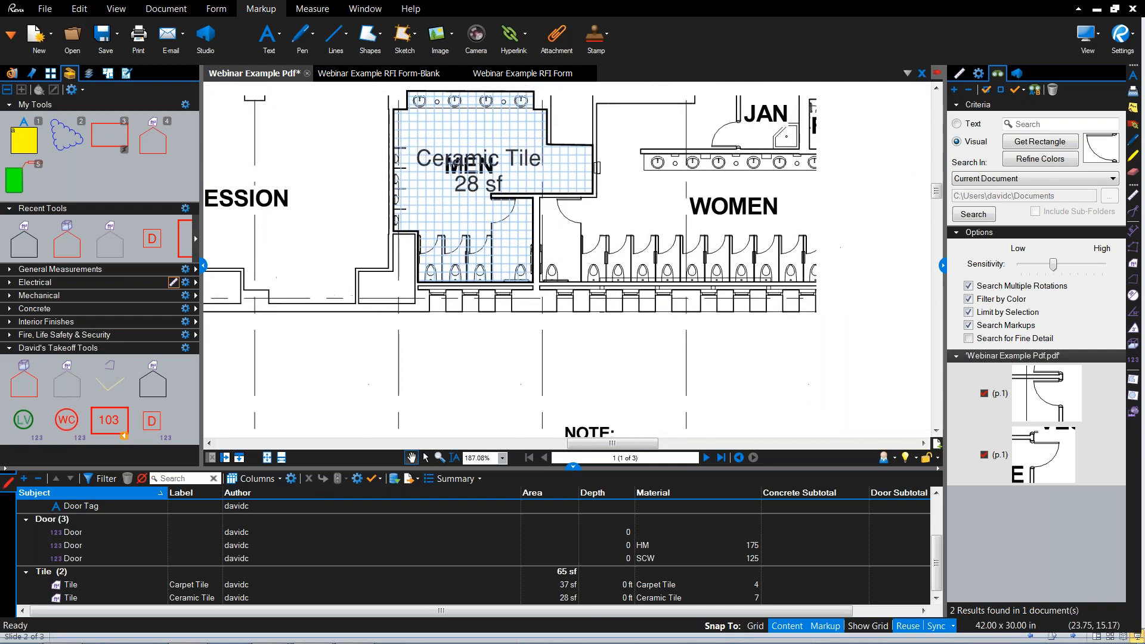
scroll(581, 247, up, 1)
click(33, 425)
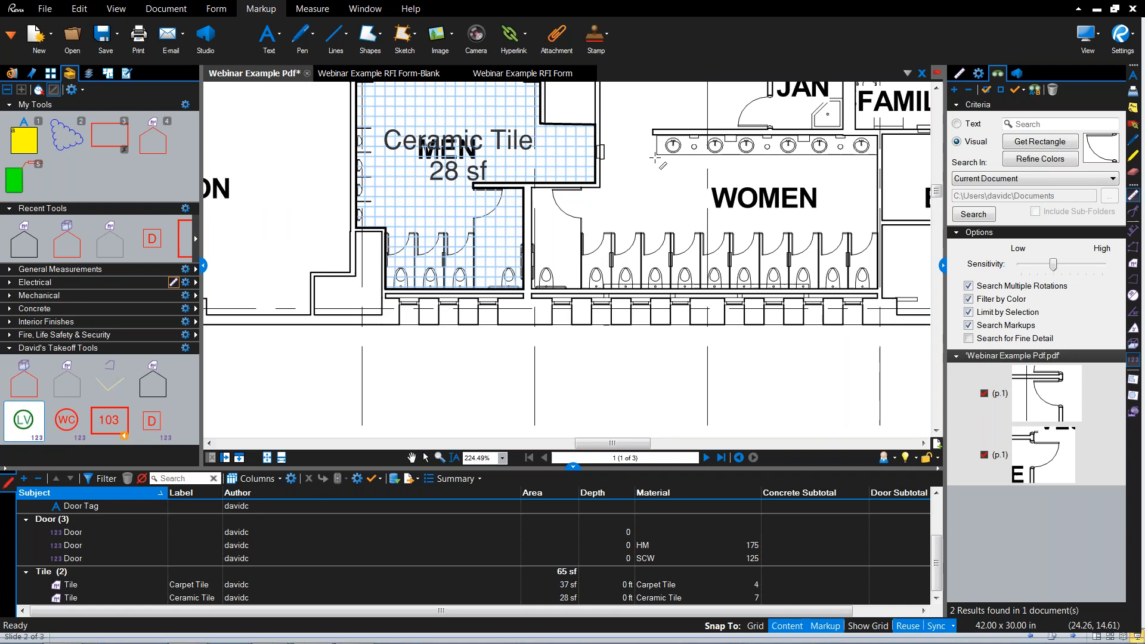
click(673, 146)
key(Escape)
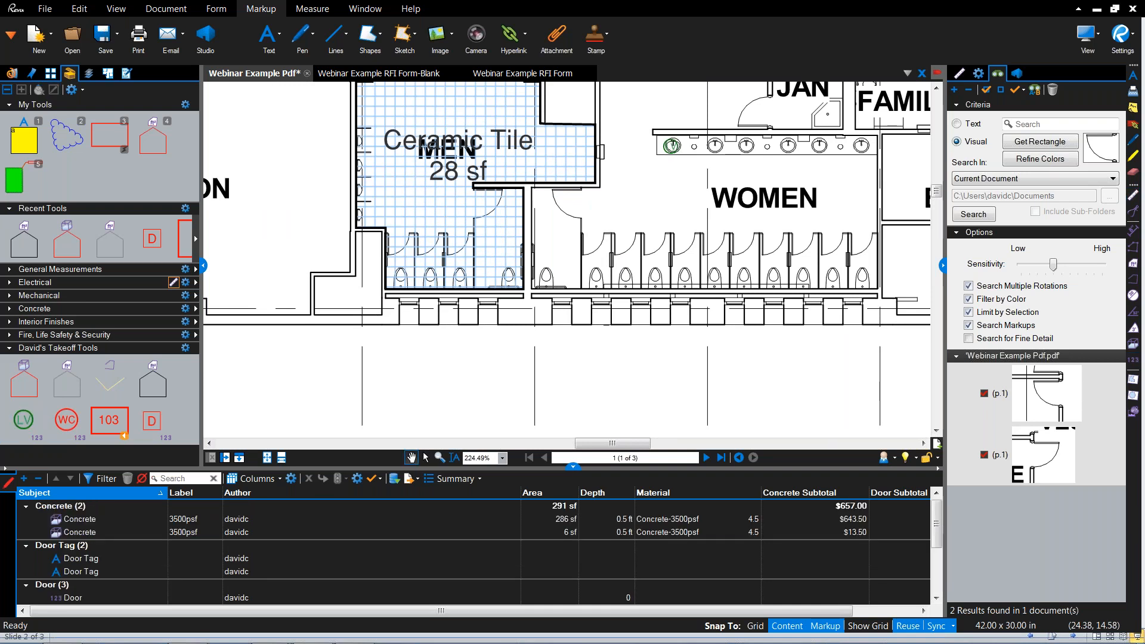
Step: Move the LV marker just below its sink and view its fixture properties
drag(679, 174, 679, 175)
scroll(678, 172, up, 3)
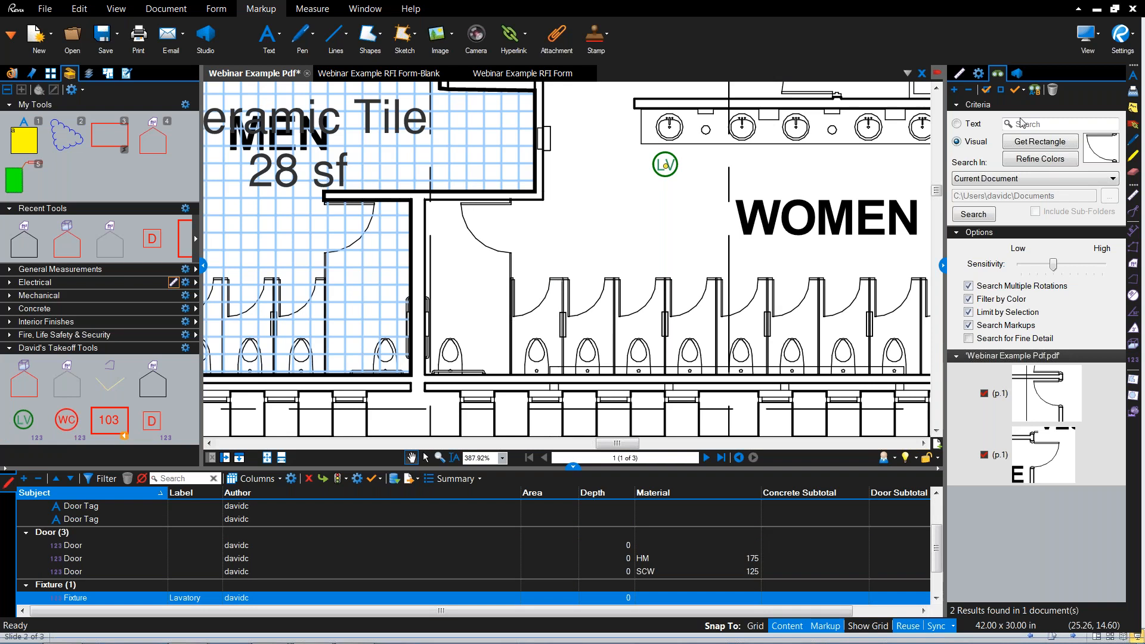
click(980, 73)
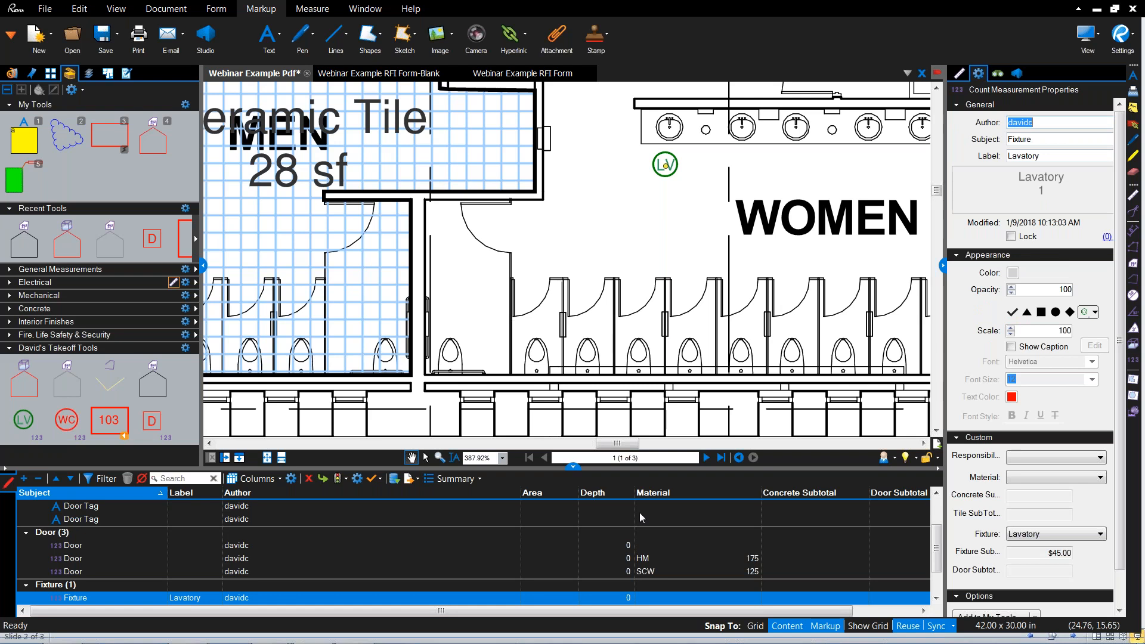
click(739, 178)
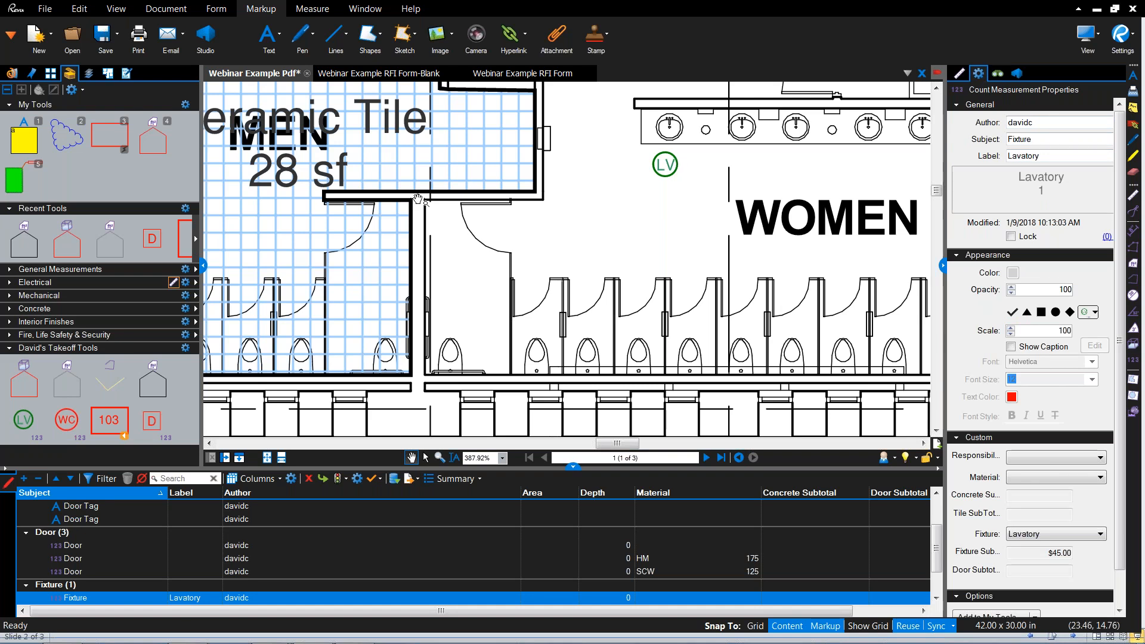
Step: Resume the lavatory count and mark the other five sinks along the WOMEN restroom counter
right_click(666, 165)
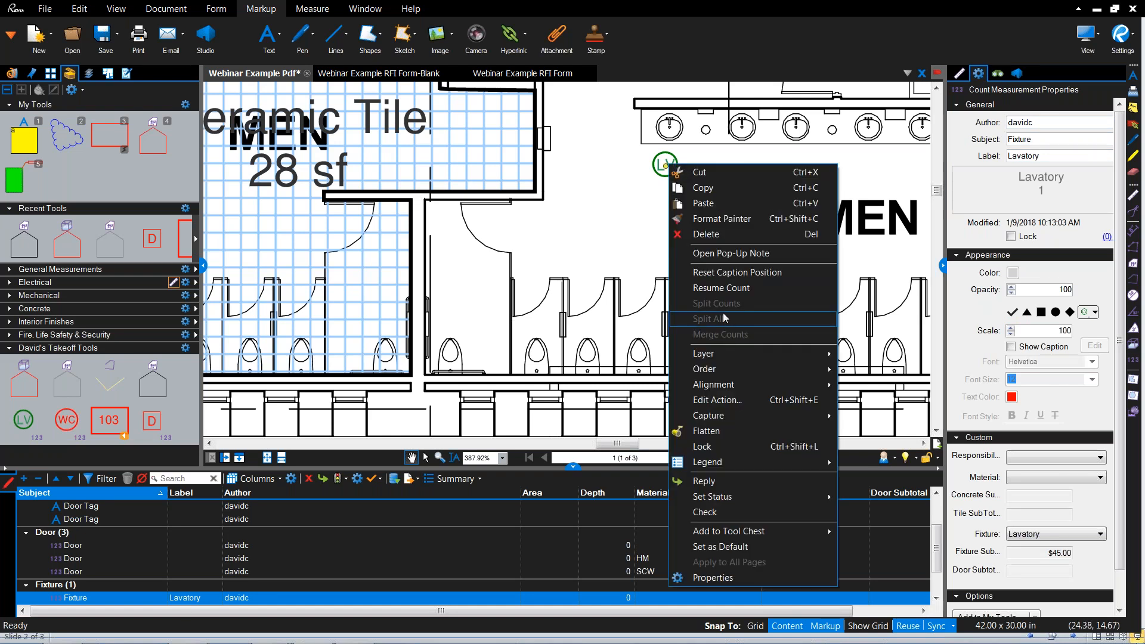
click(722, 287)
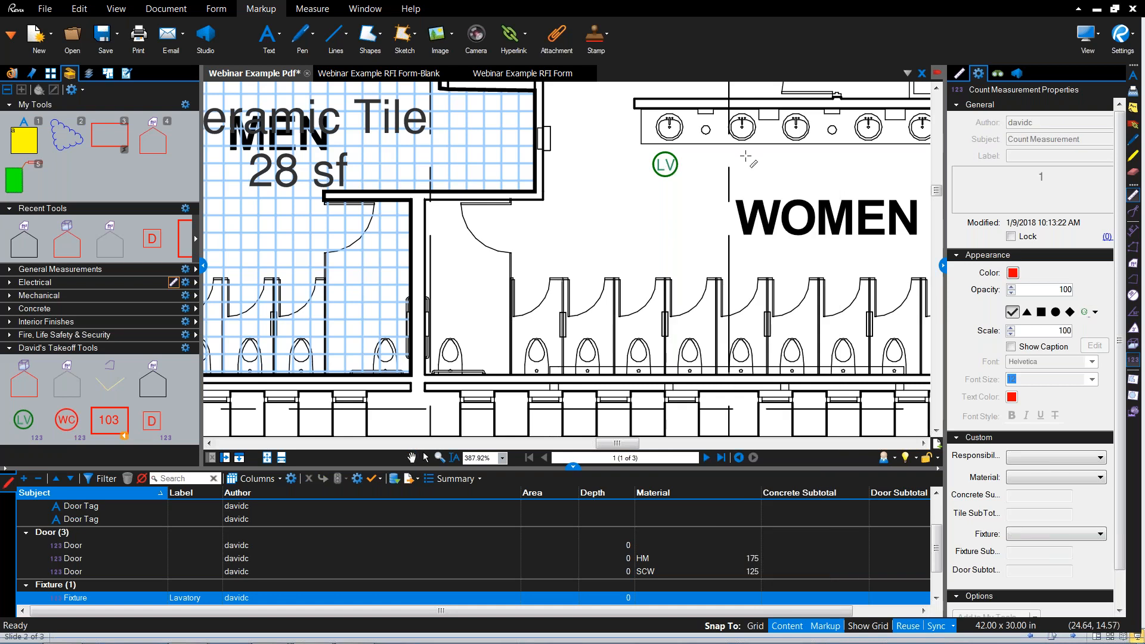
click(744, 159)
click(788, 159)
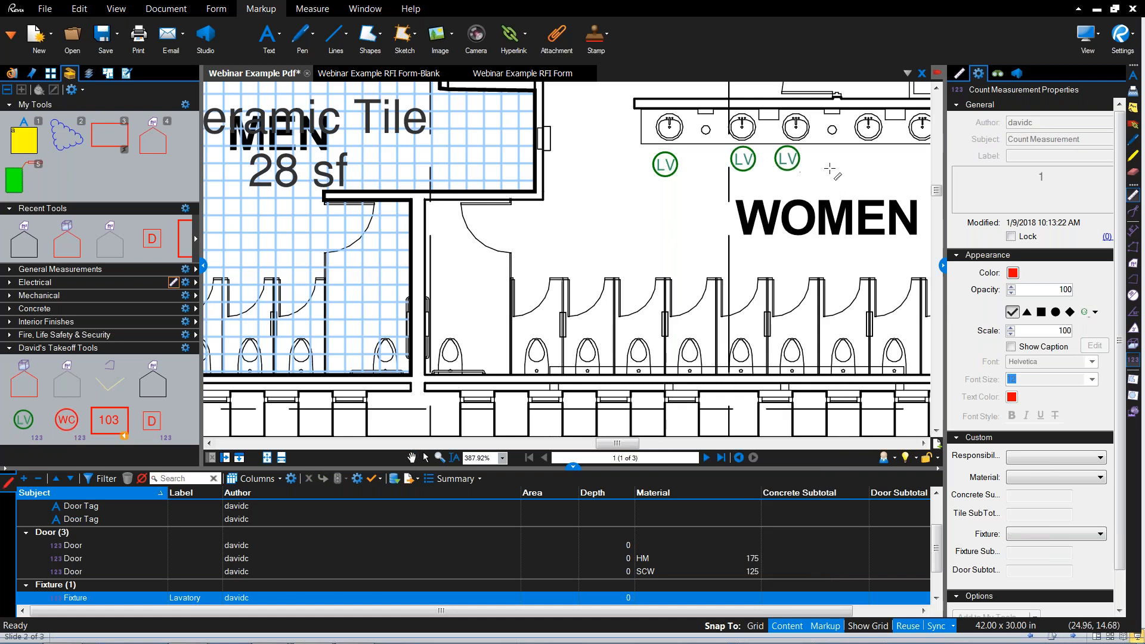
scroll(835, 169, up, 1)
click(696, 185)
click(753, 185)
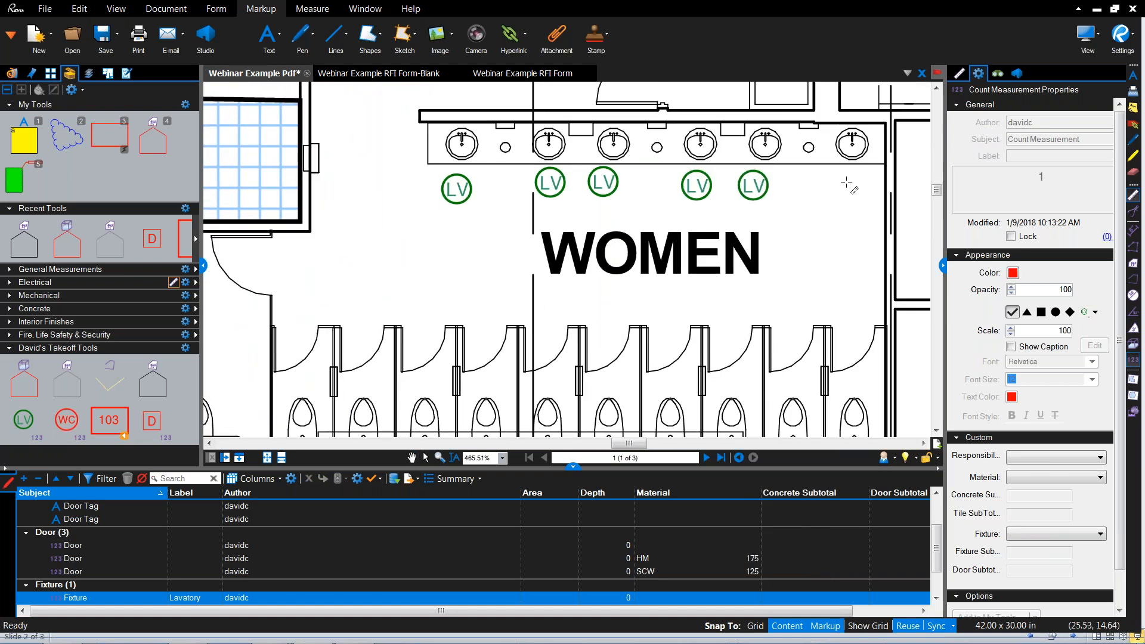
click(846, 180)
key(Escape)
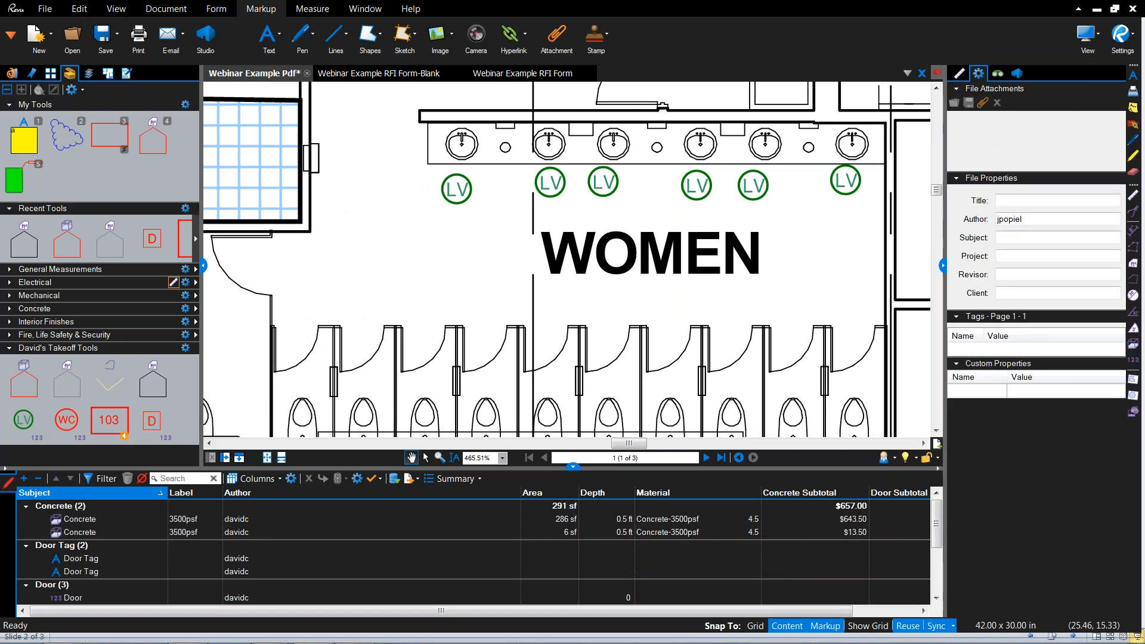
Step: Show the Fixture and Fixture SubTotal columns in the markups list and bring the Lavatory entry into view
click(292, 480)
drag(714, 265, 715, 379)
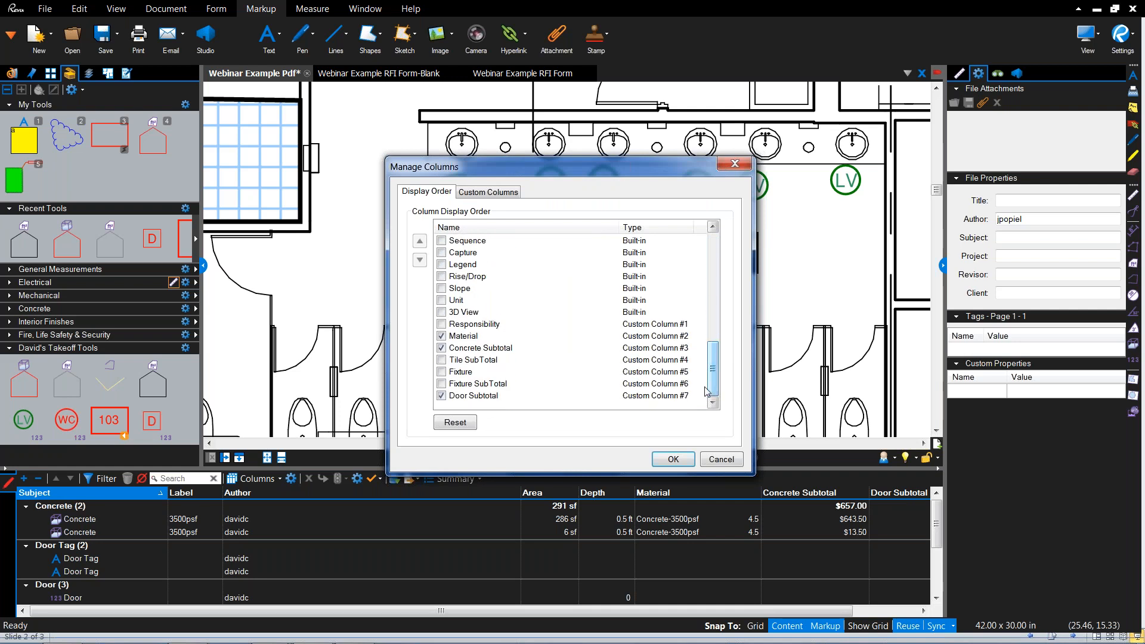
click(442, 372)
click(673, 460)
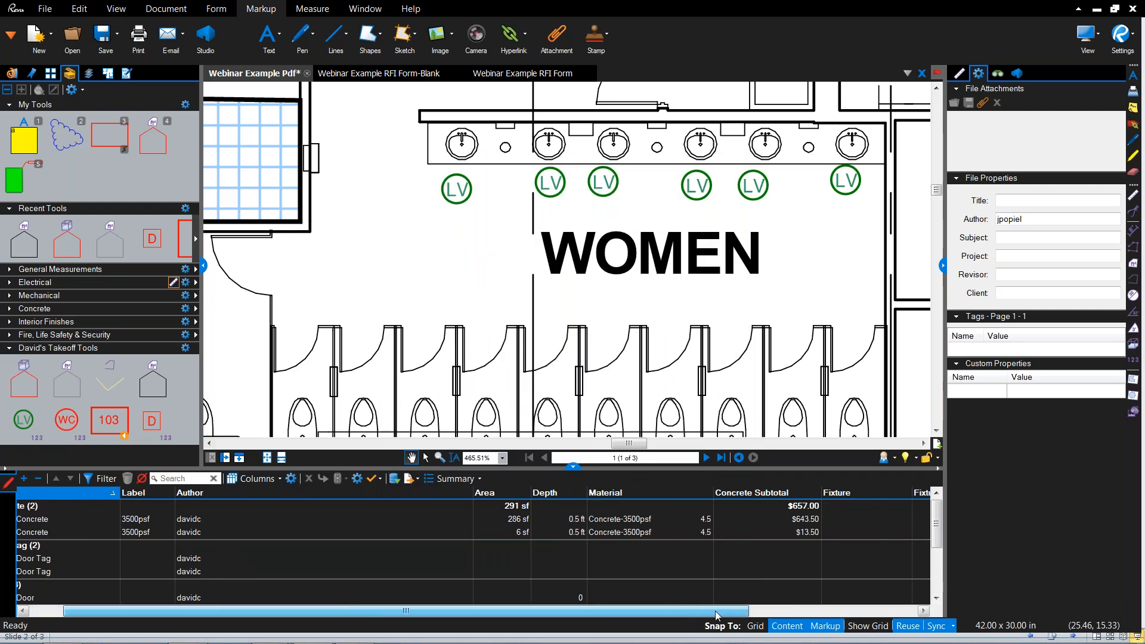
scroll(483, 567, down, 3)
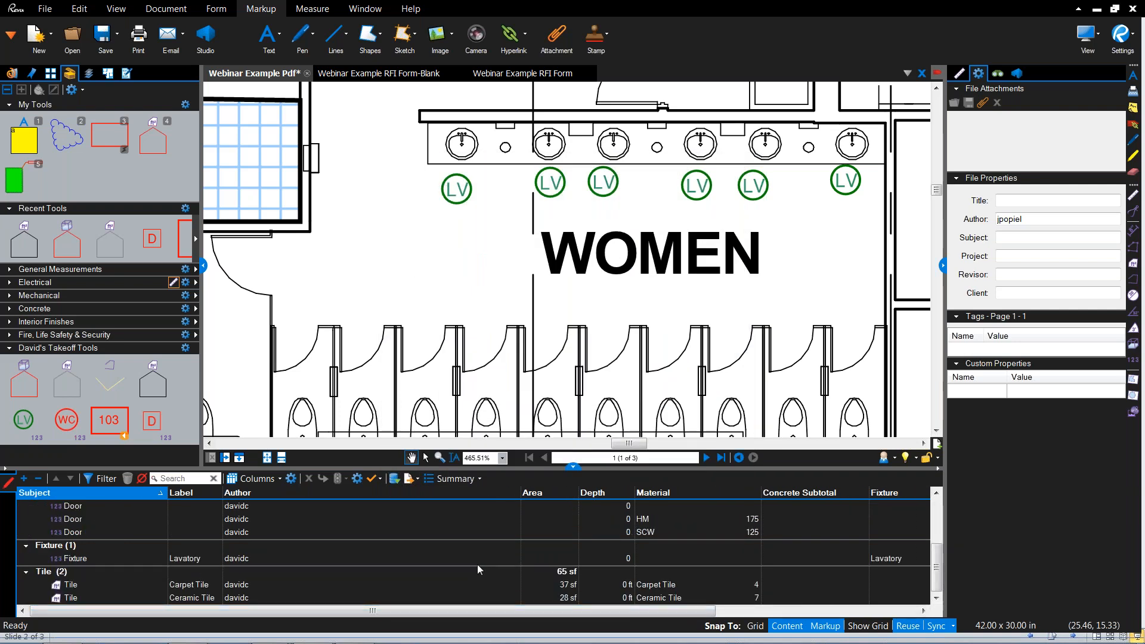
Step: Select the Lavatory entry in the markups list and check its fixture price and Fixture SubTotal
drag(563, 611, 821, 612)
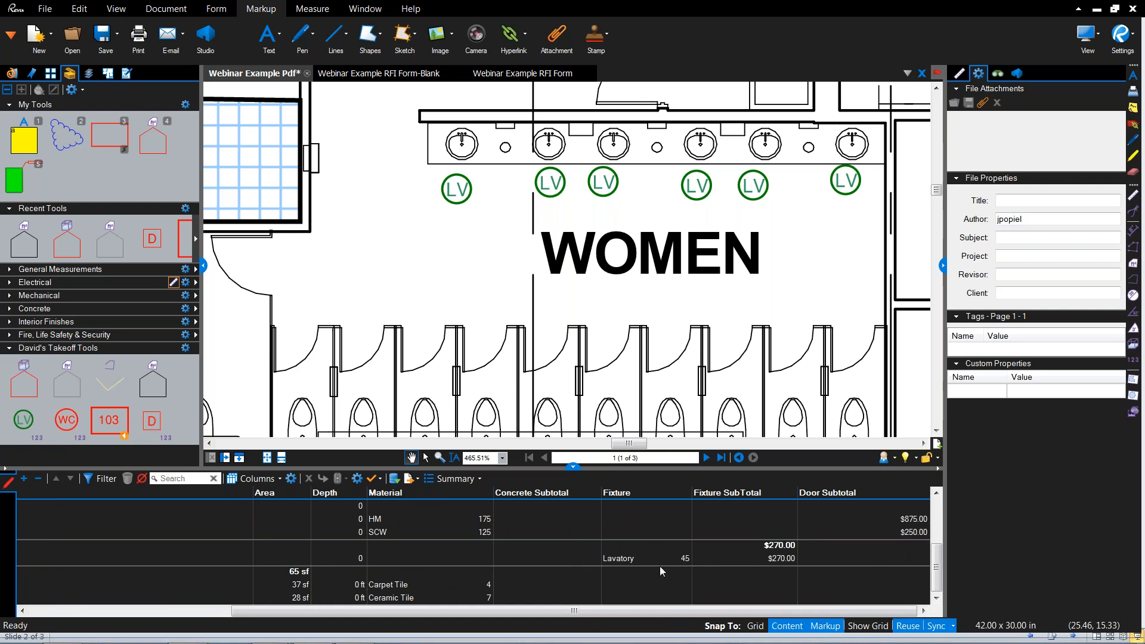
scroll(660, 566, up, 1)
click(686, 585)
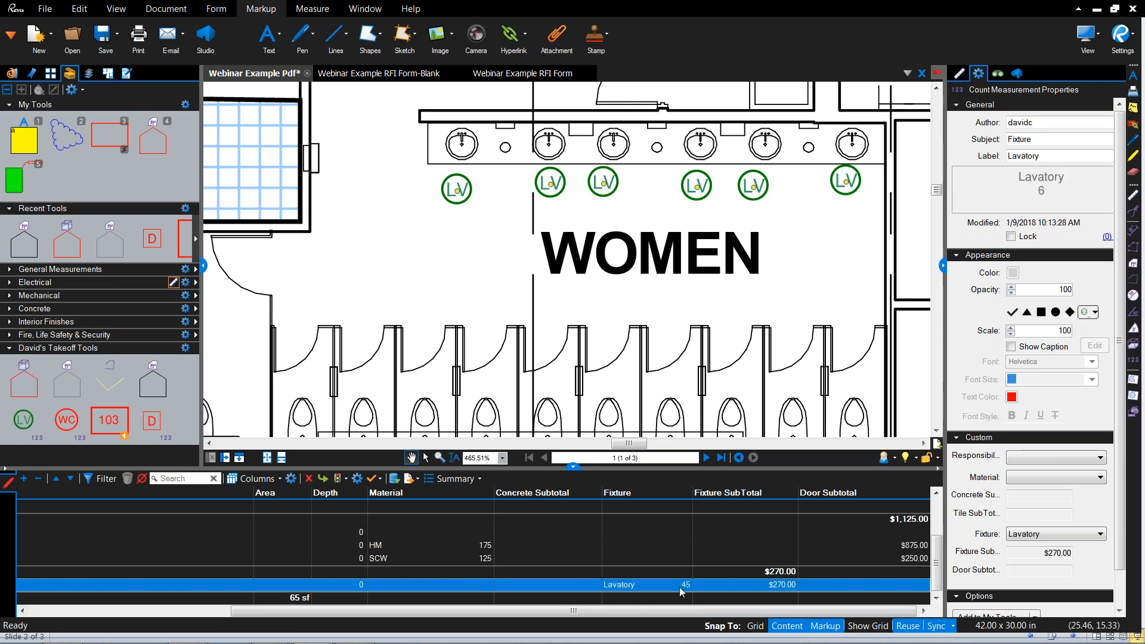
drag(824, 612, 653, 612)
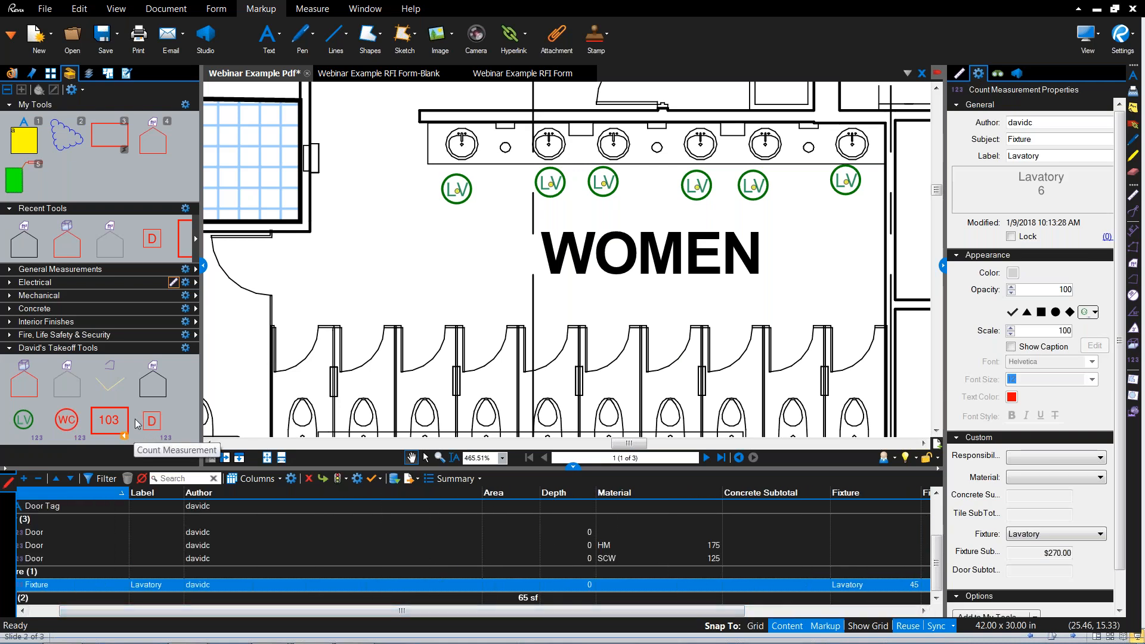
Step: Place Water Closet (WC) count markers from David's Takeoff Tools at three adjacent toilet stalls in the WOMEN restroom
click(66, 420)
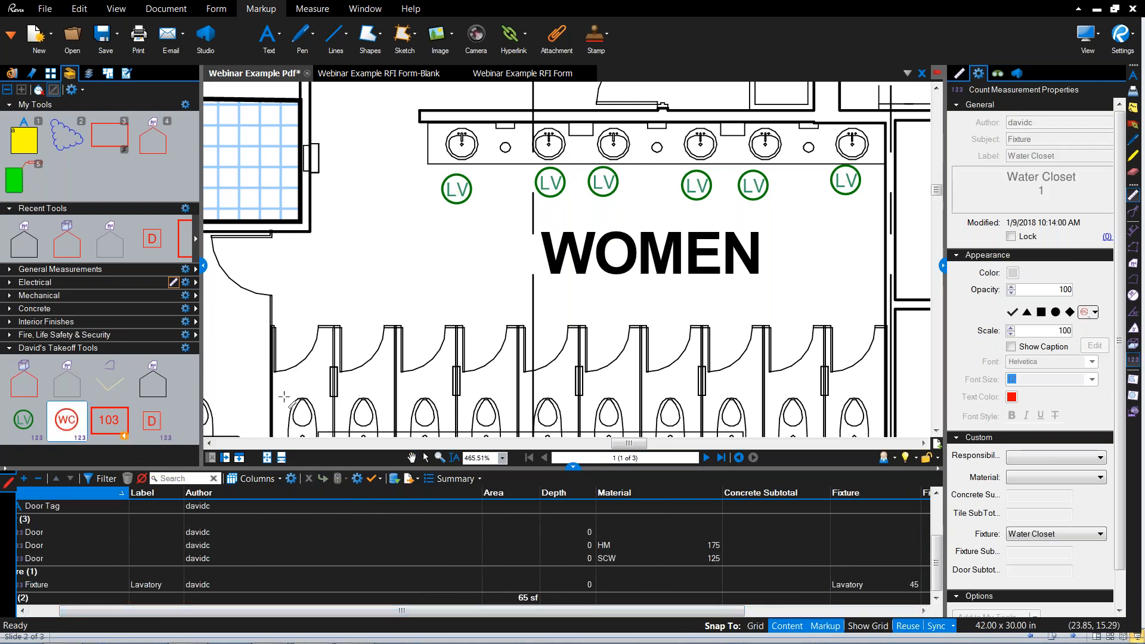
click(303, 378)
click(366, 378)
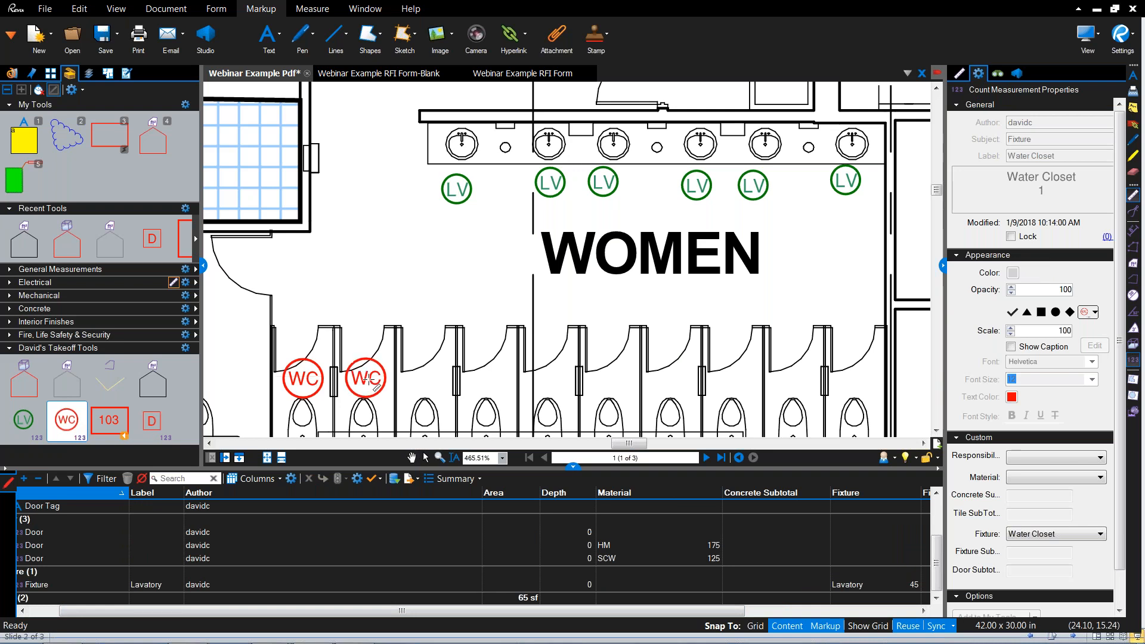
click(421, 380)
key(Escape)
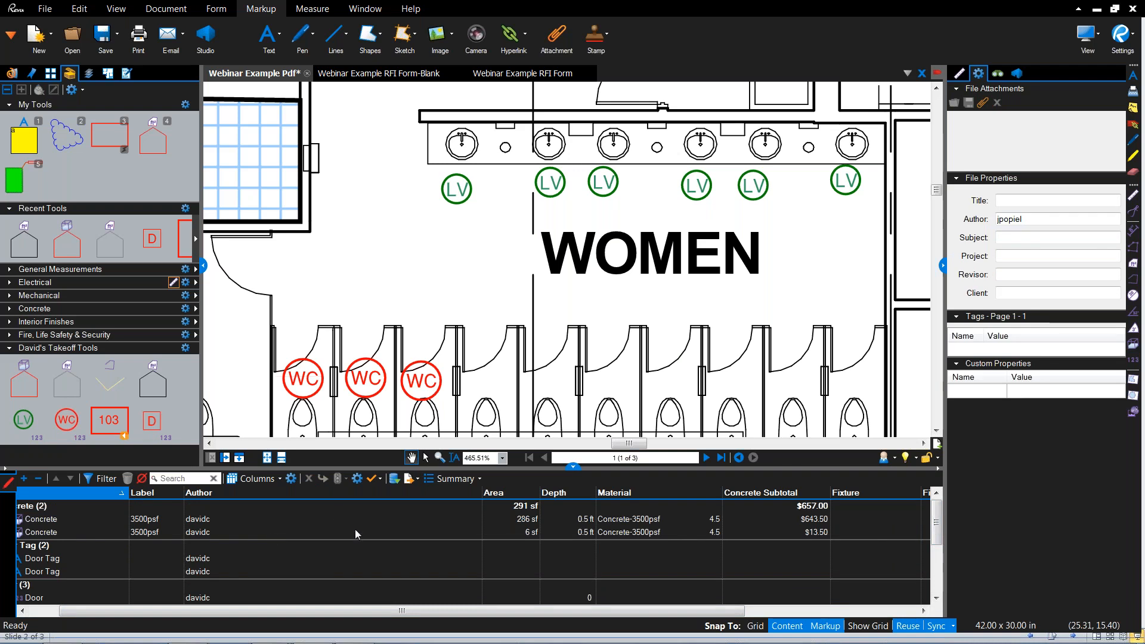
Step: Filter the markups list by Subject to show only the Fixture entries
click(111, 497)
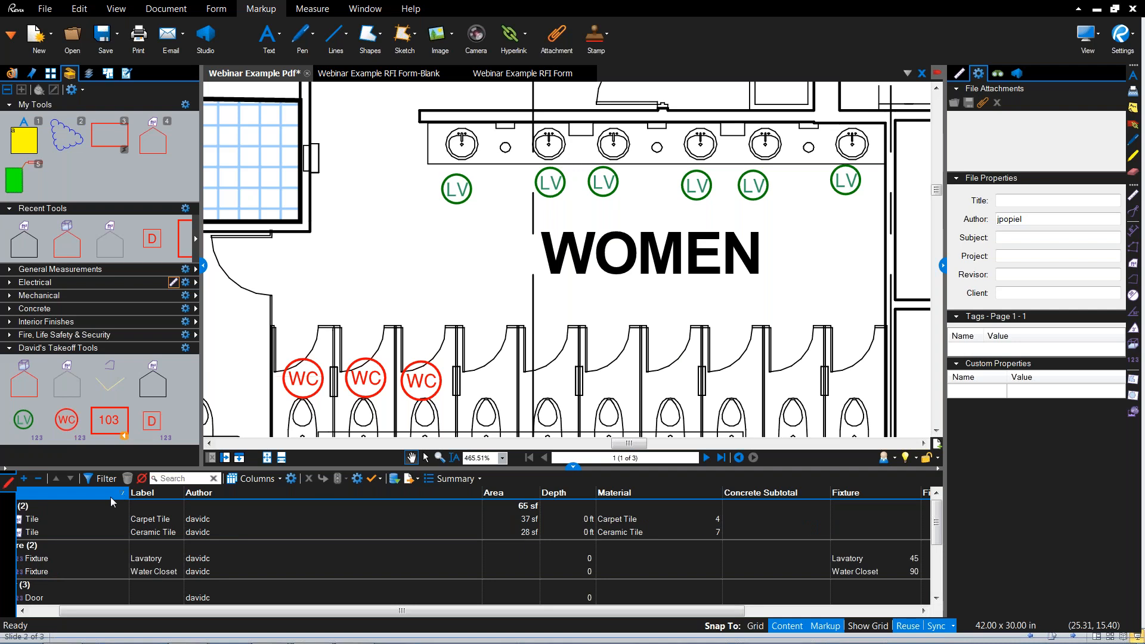
click(122, 497)
click(101, 480)
click(123, 495)
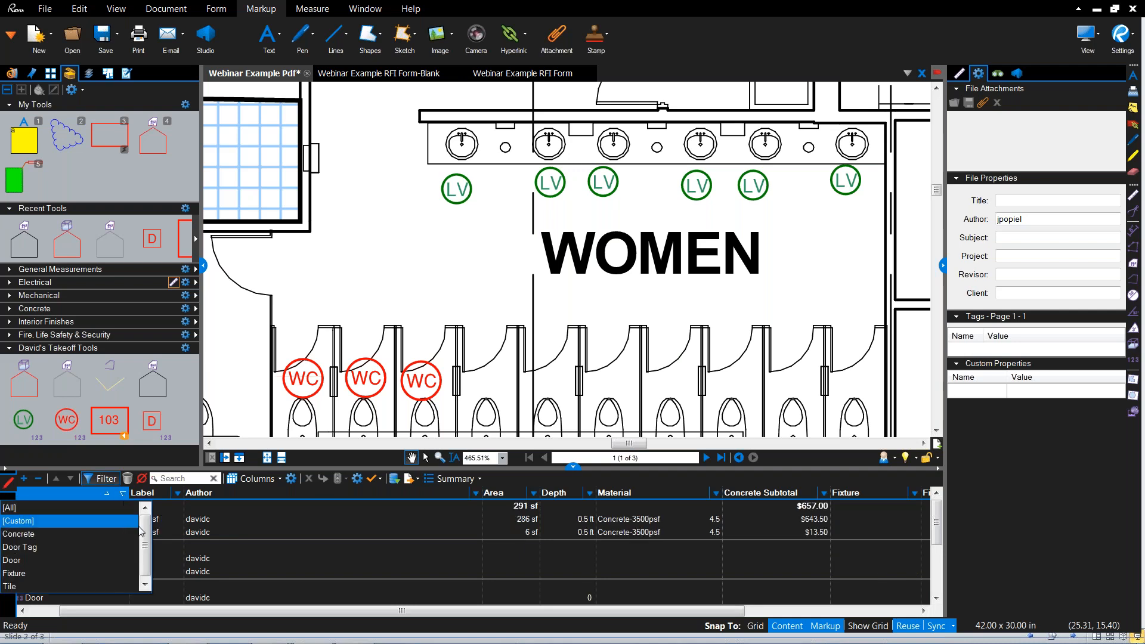
click(49, 571)
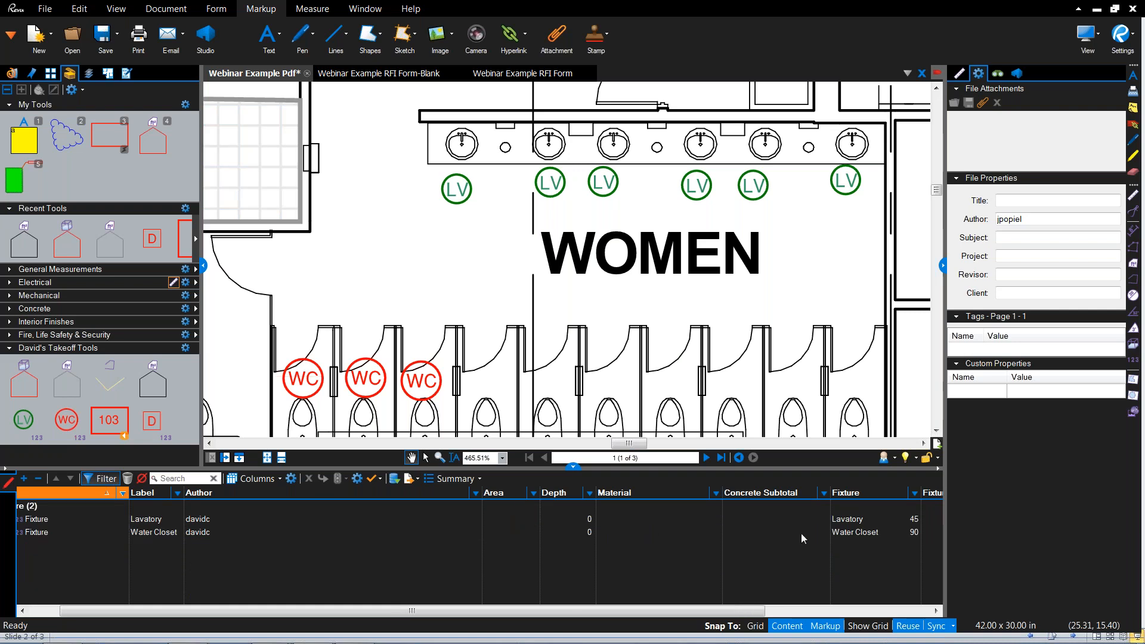
drag(759, 607, 724, 614)
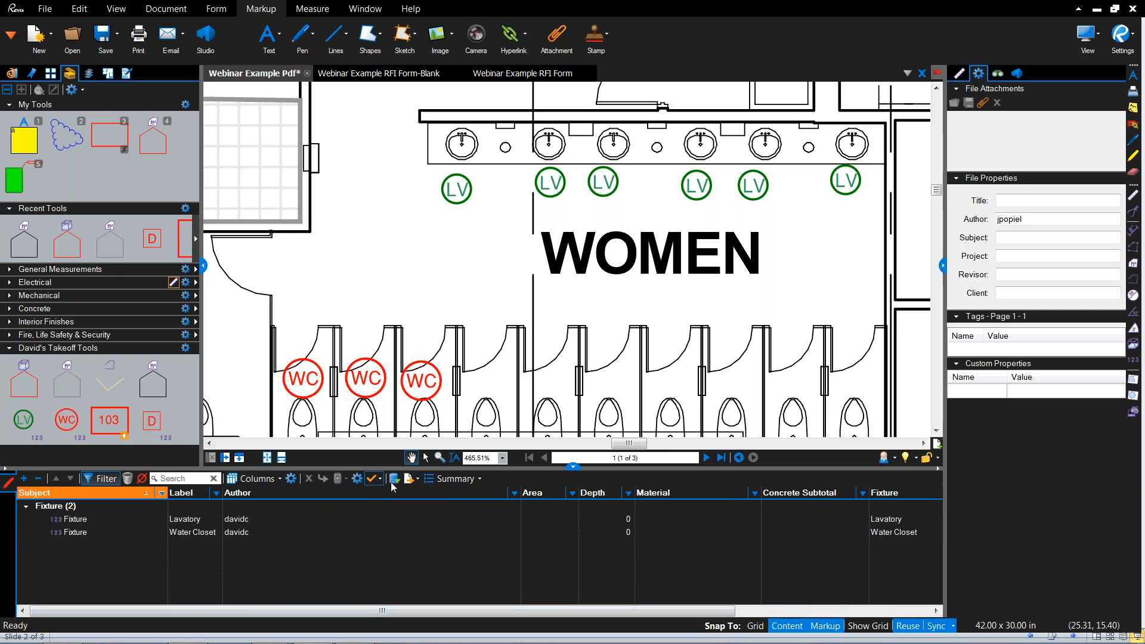
Step: View the summary export formats available for the markups list without exporting
click(453, 479)
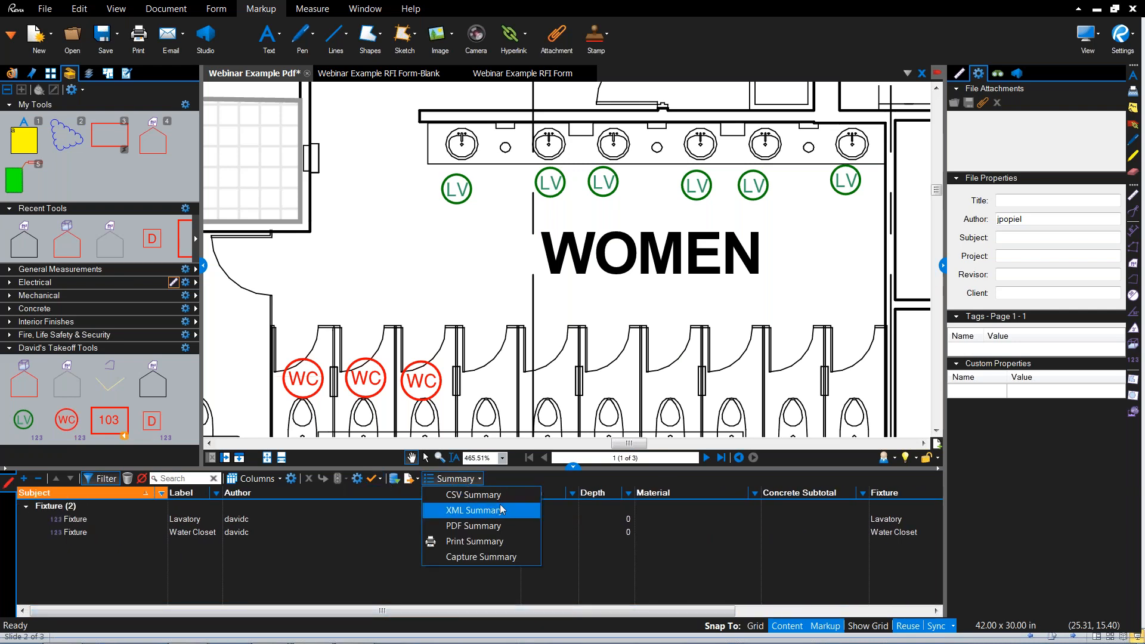
click(550, 484)
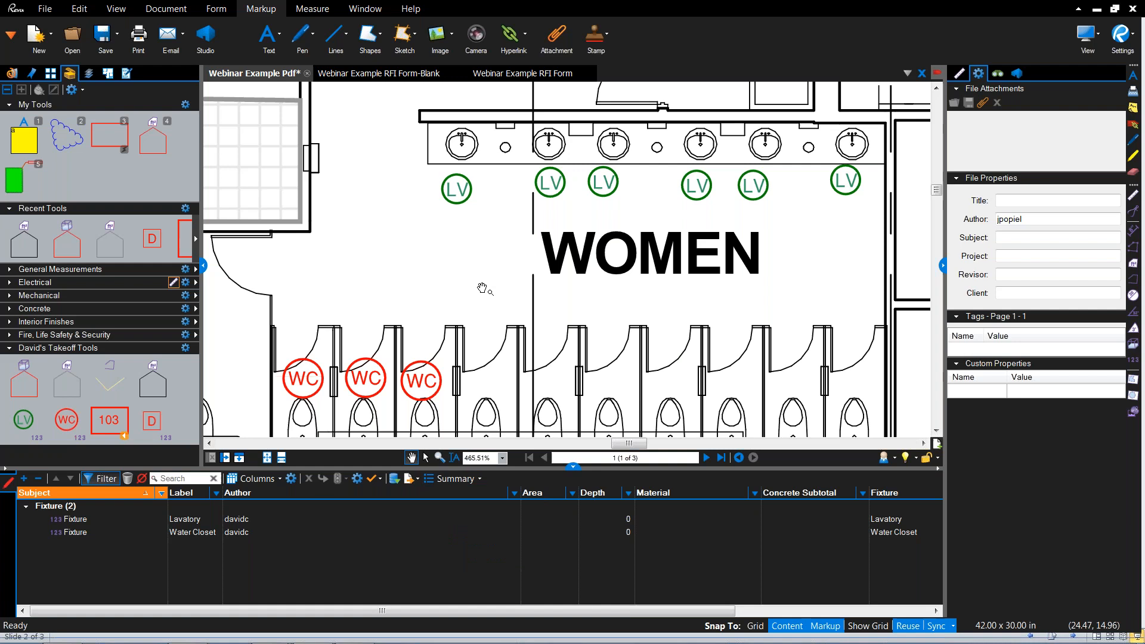
scroll(388, 292, down, 3)
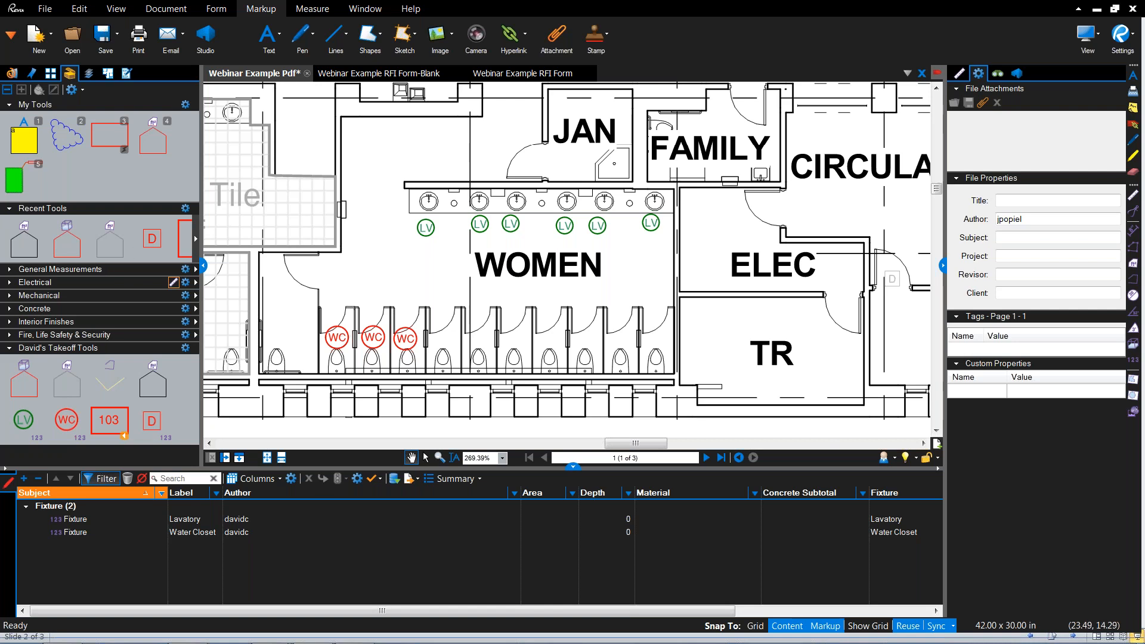
Step: Review the saved profiles in the profile manager and choose David's Takeoff Profile
click(116, 8)
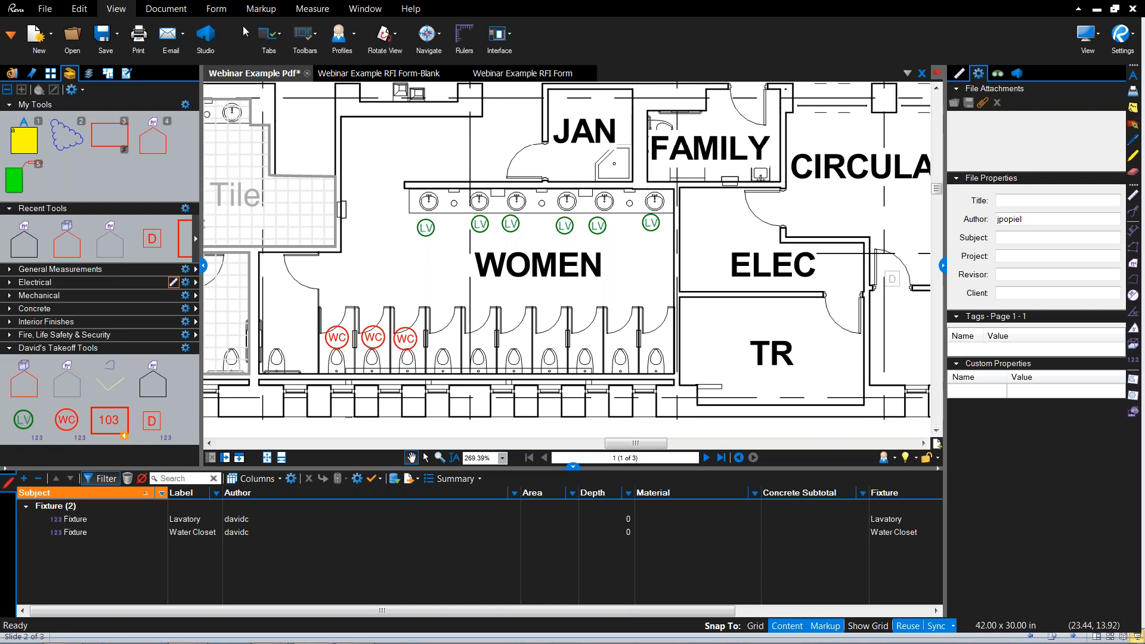
click(352, 43)
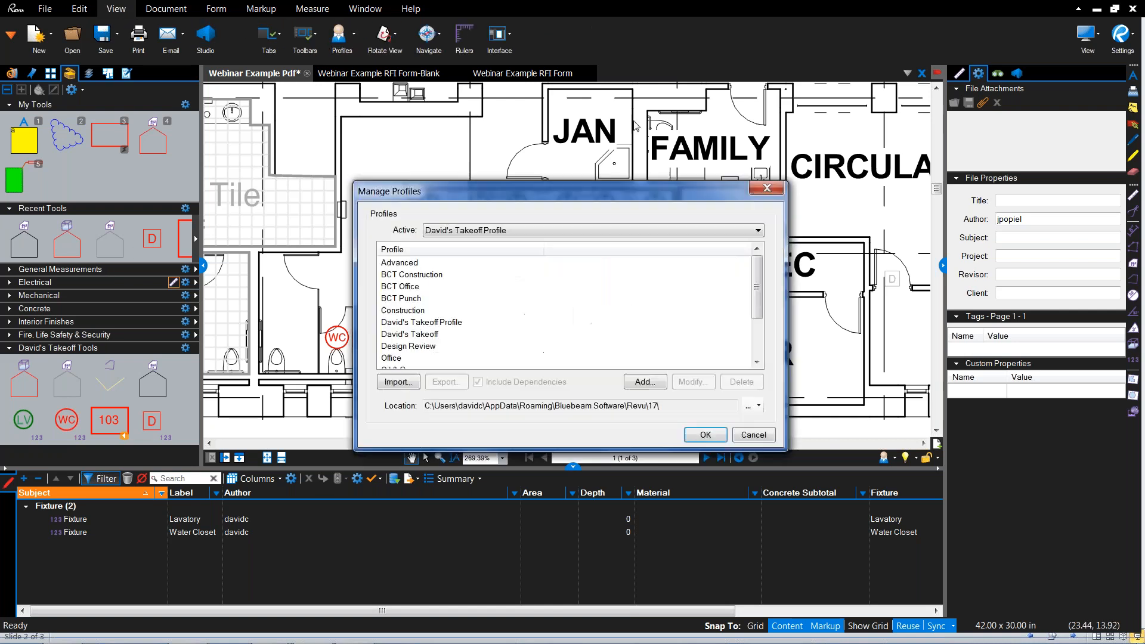
key(Escape)
click(354, 41)
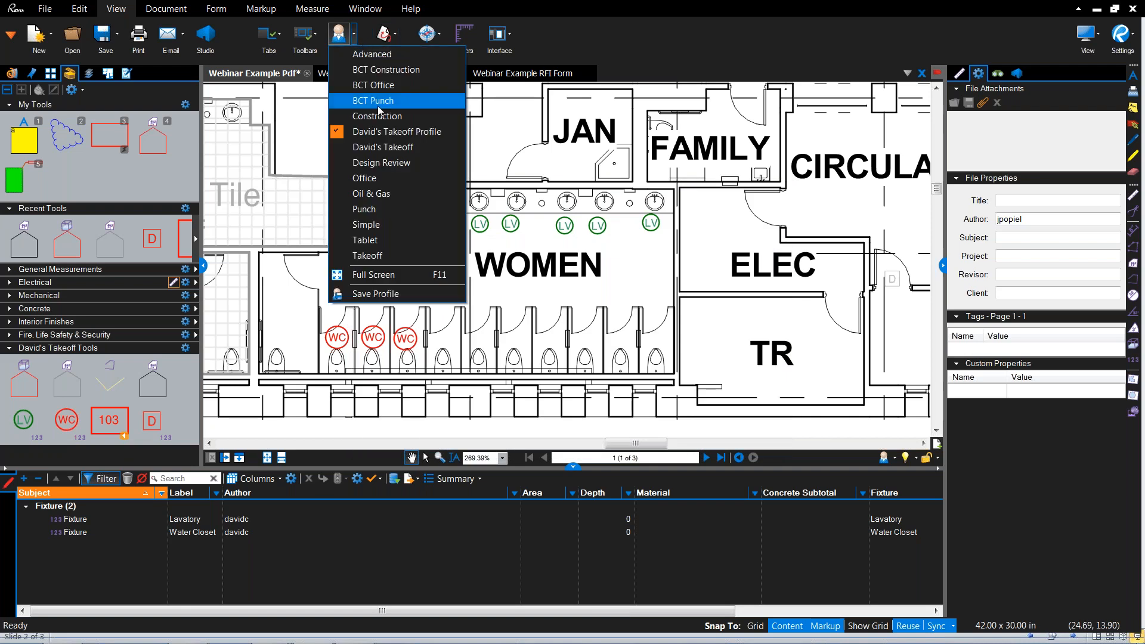
click(387, 132)
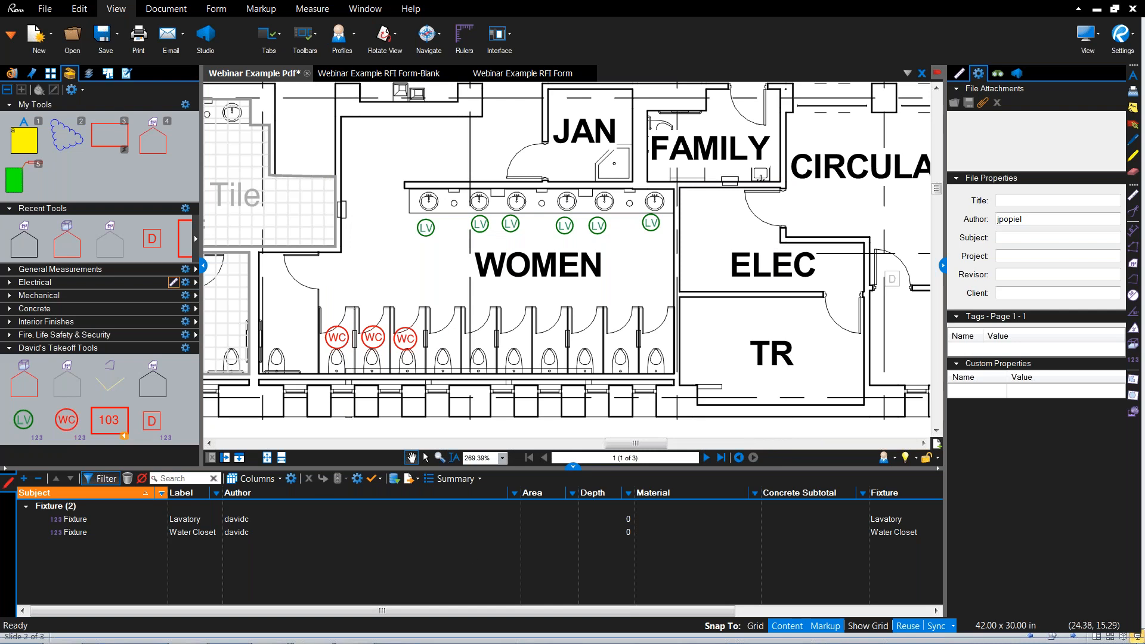
Step: Bring up the measurement tools and turn off the markups list filter to list every markup
scroll(400, 274, down, 5)
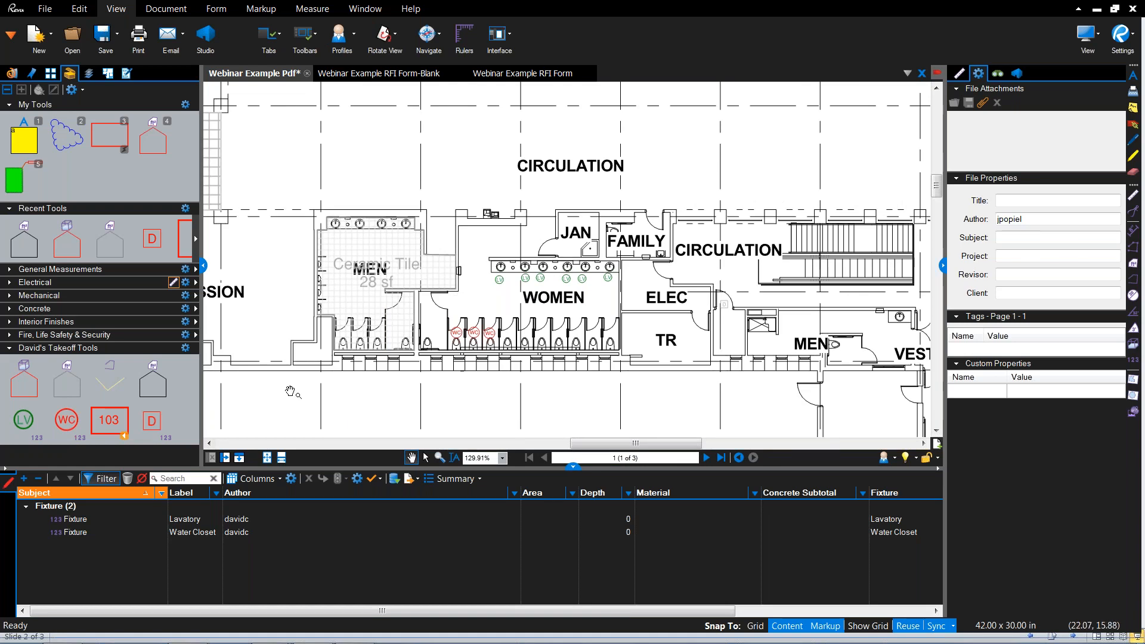
drag(596, 300, 587, 303)
drag(533, 344, 499, 348)
click(261, 9)
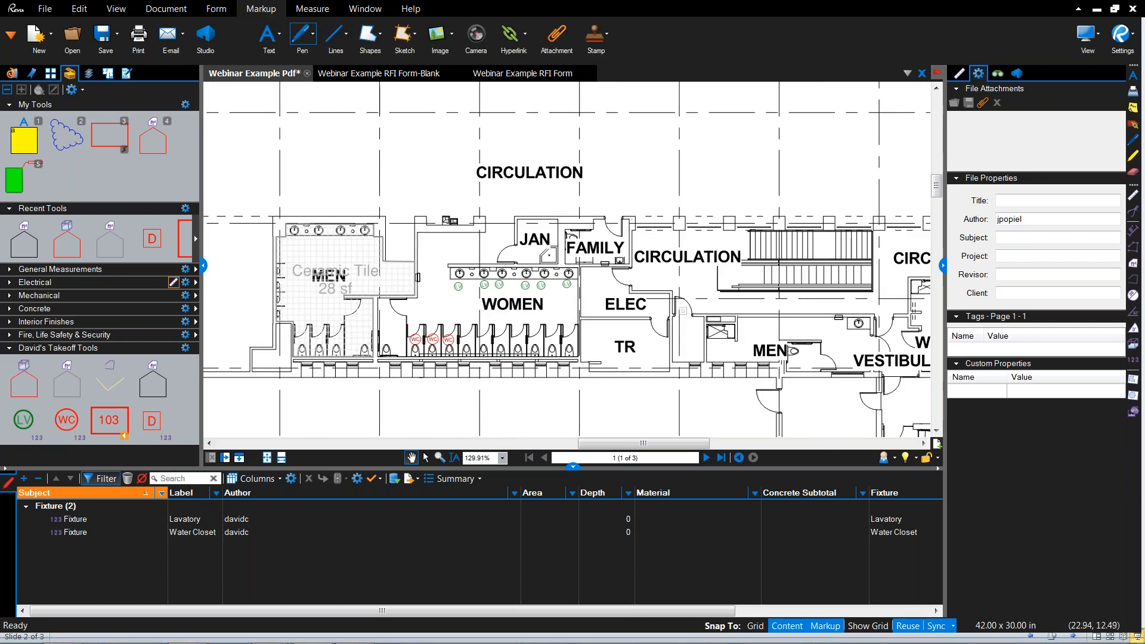
click(312, 8)
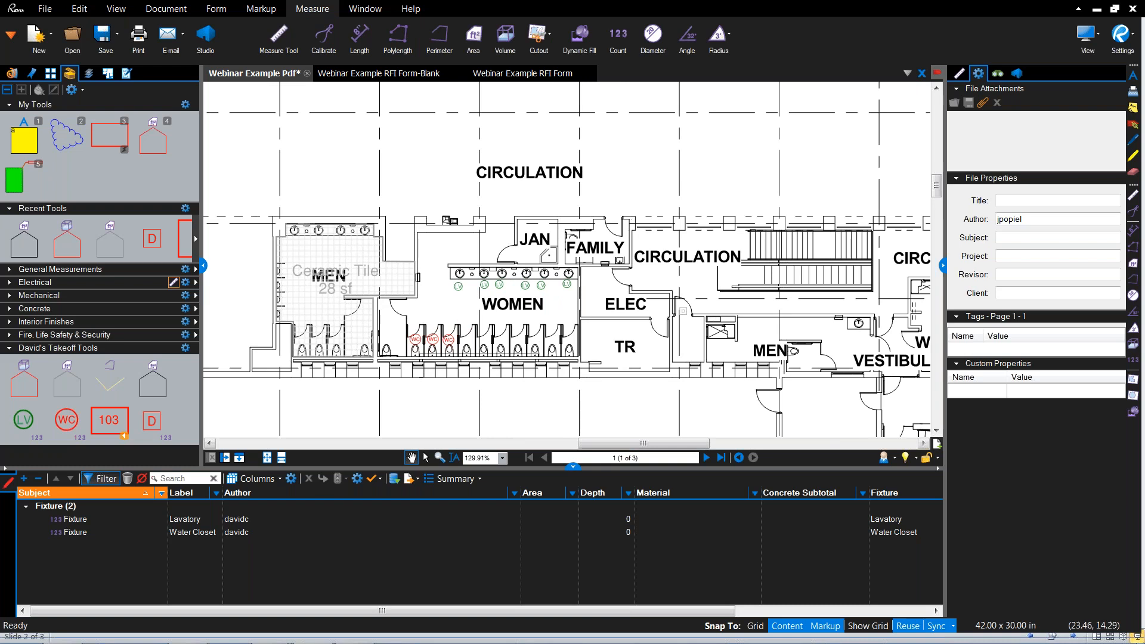
click(101, 479)
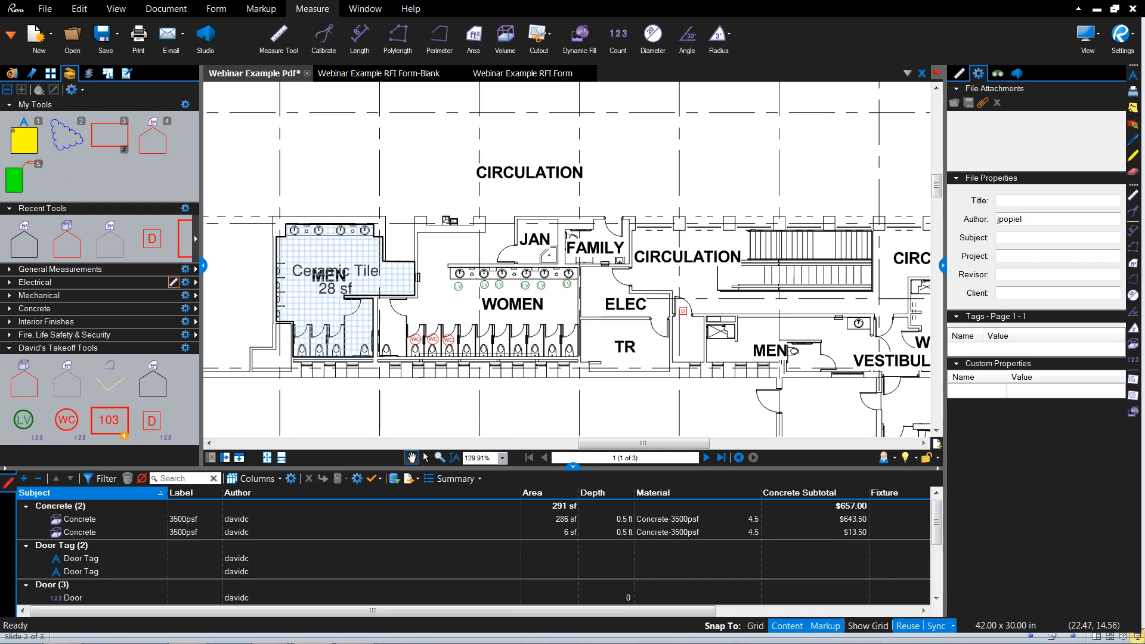
Step: Calibrate the measuring tool on the 2nd Floor Reference Plan's scale bar from 0' to 16', entering 16' as the distance
scroll(496, 169, down, 3)
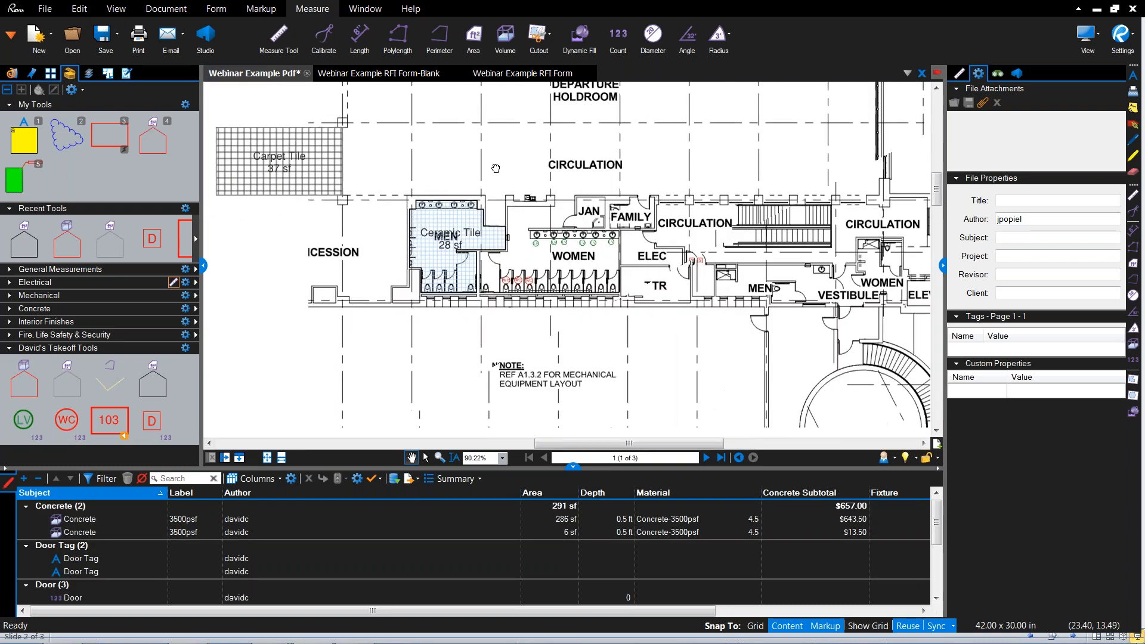
drag(496, 168, 539, 183)
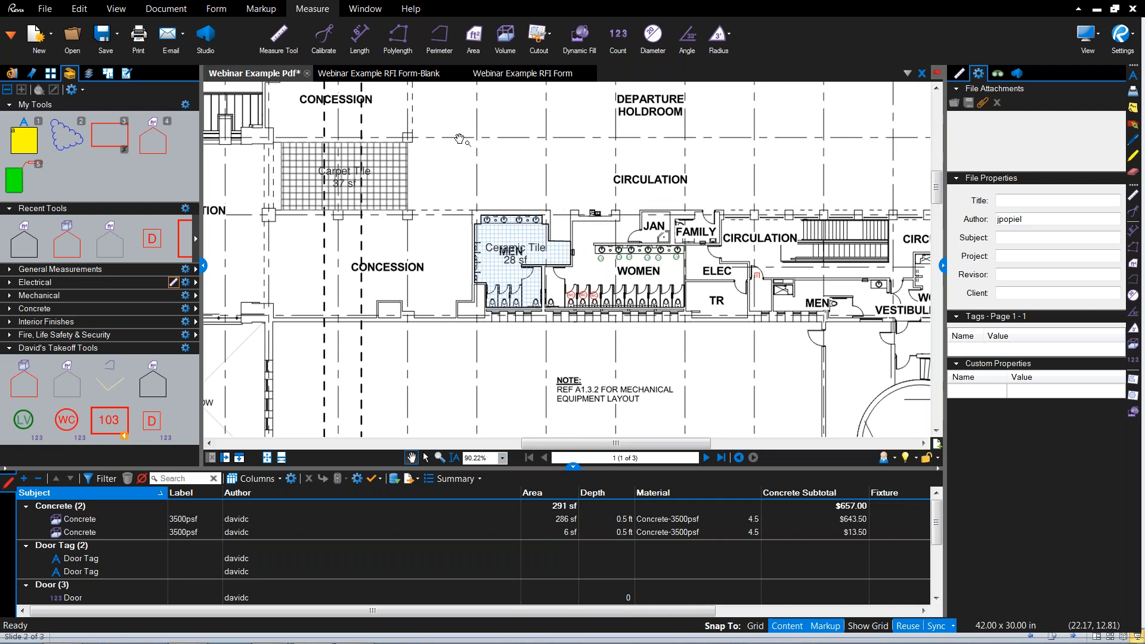
click(326, 37)
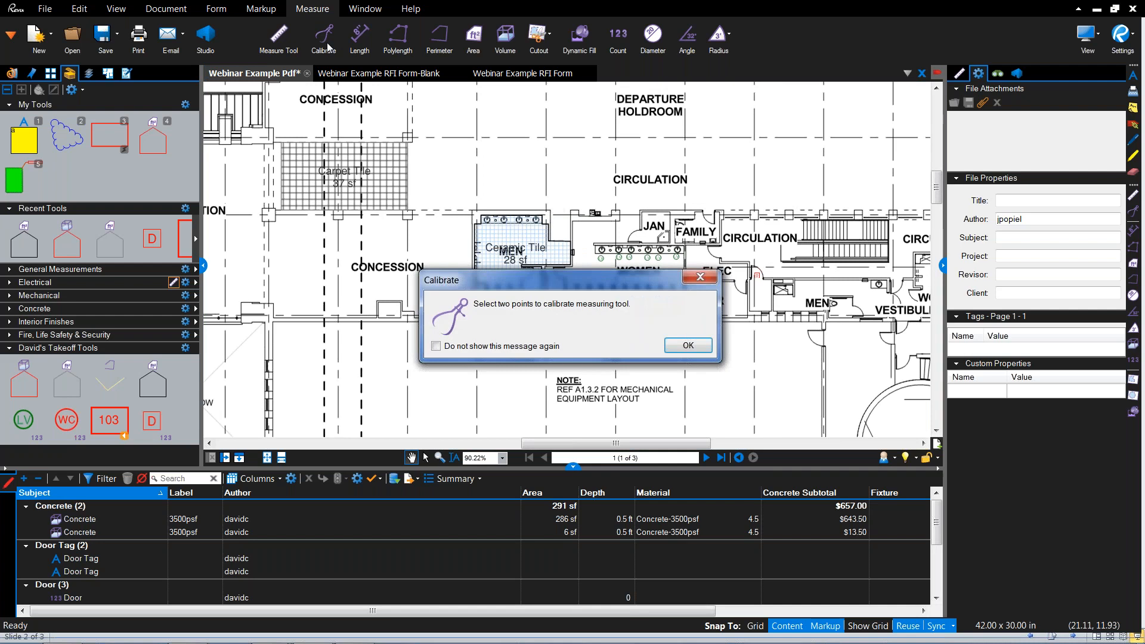
click(689, 346)
scroll(704, 311, down, 5)
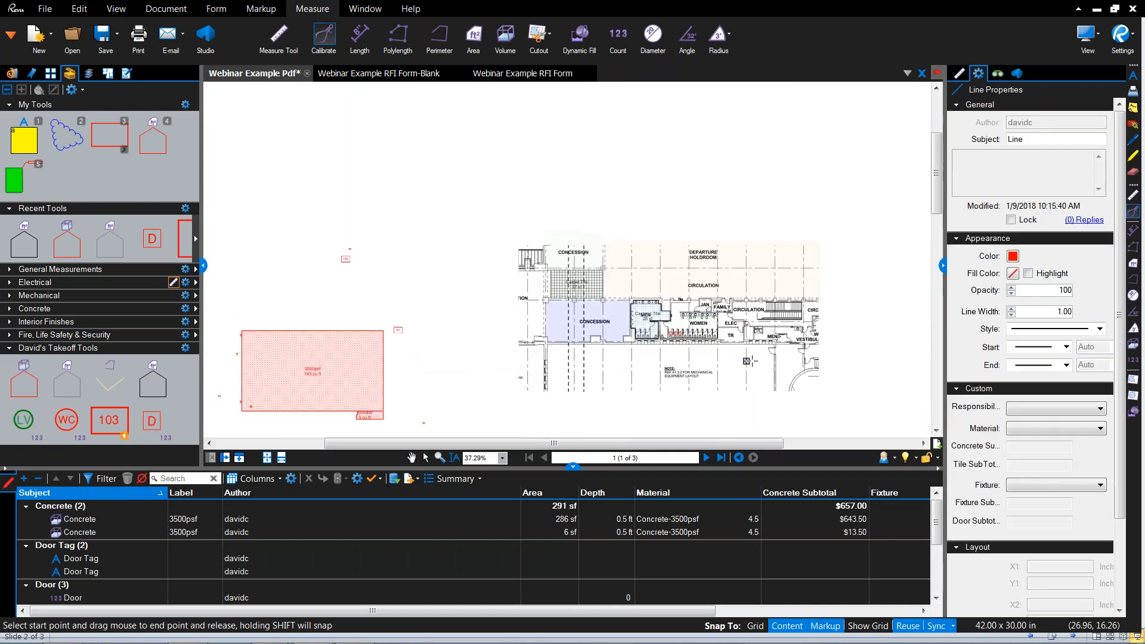
scroll(533, 266, up, 8)
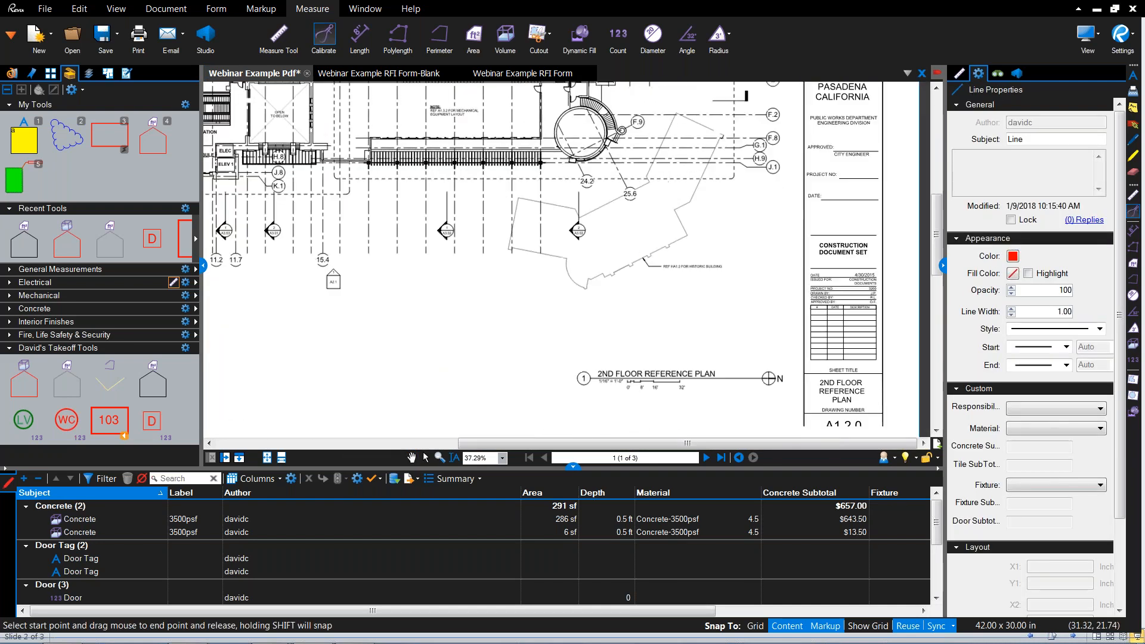
scroll(532, 266, up, 1)
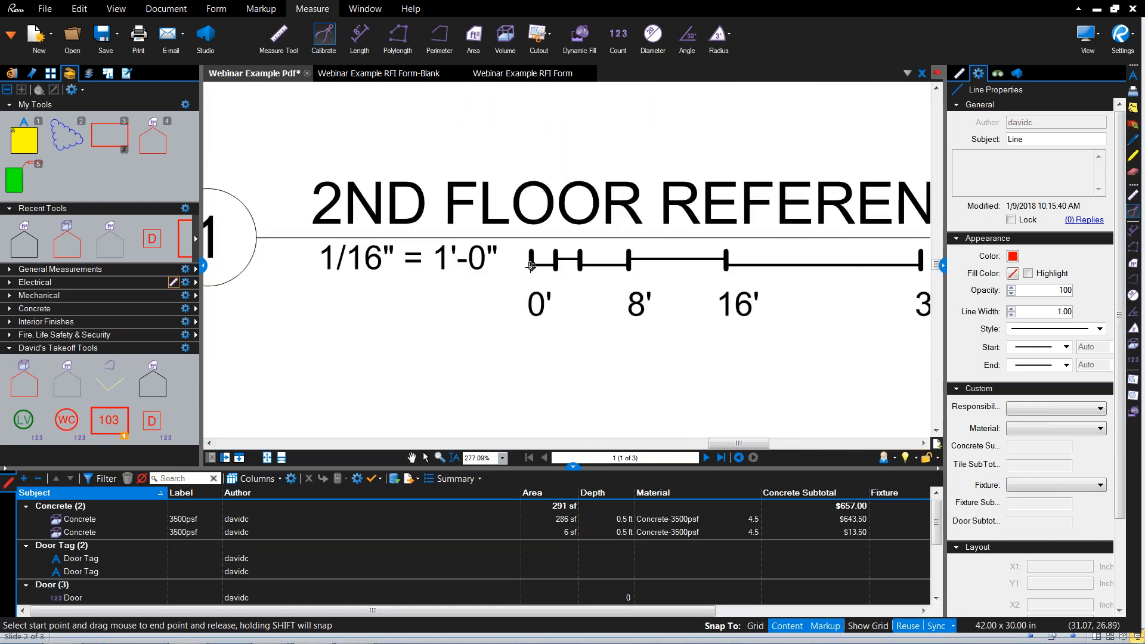
drag(556, 267, 726, 265)
text(16')
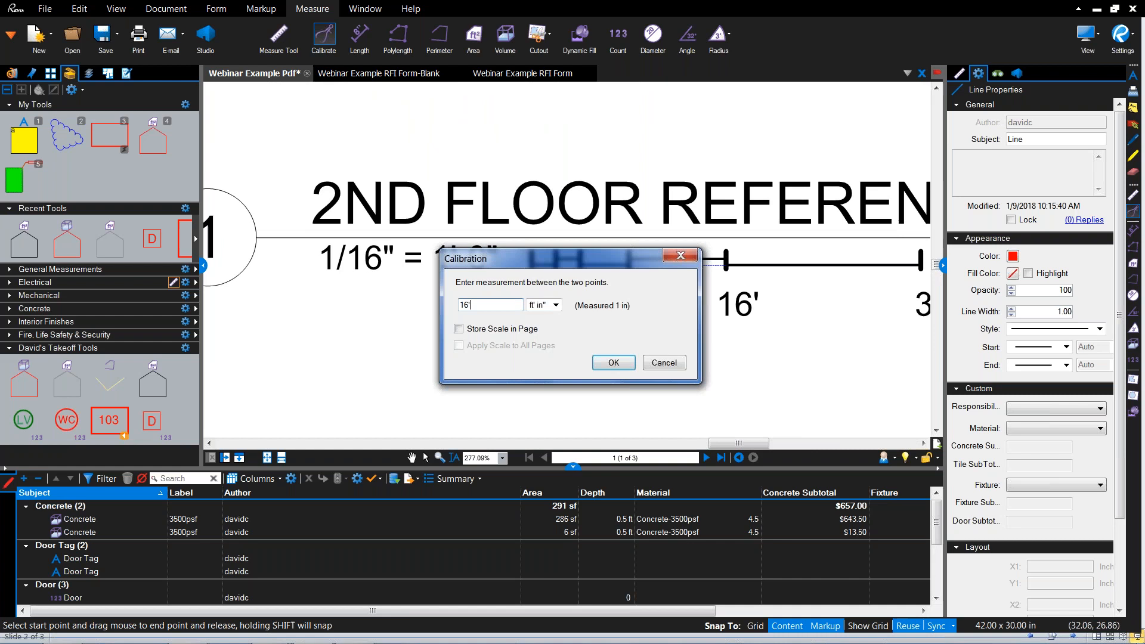
key(Return)
Step: Check the calibration with a length measurement from 0' to 16' on the scale bar, and delete the measurement
scroll(600, 297, down, 2)
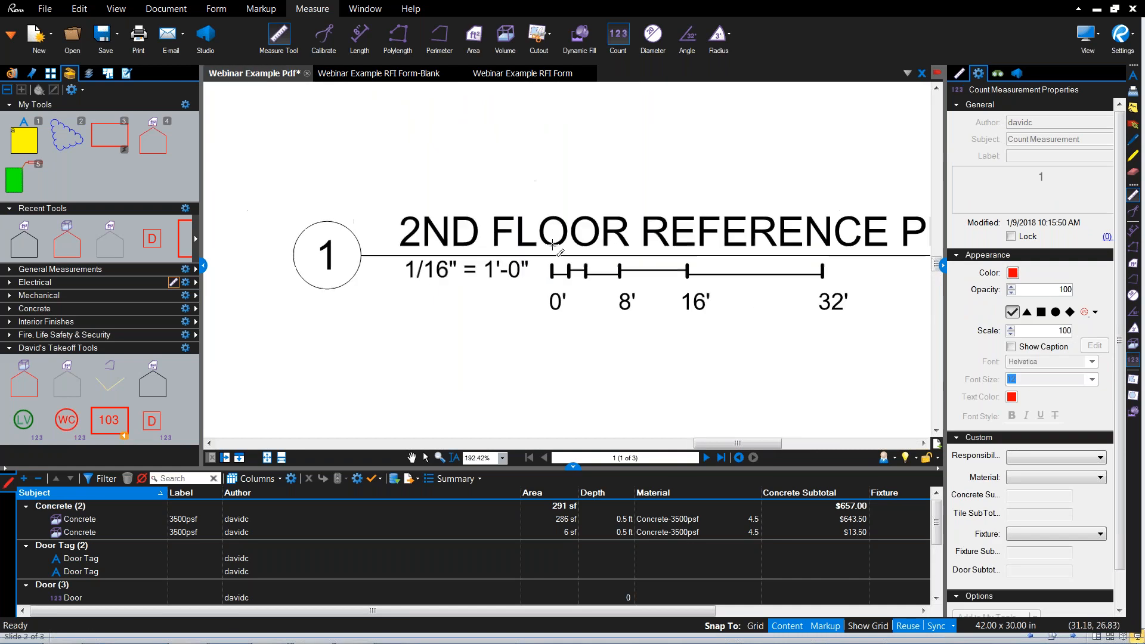
scroll(545, 275, up, 2)
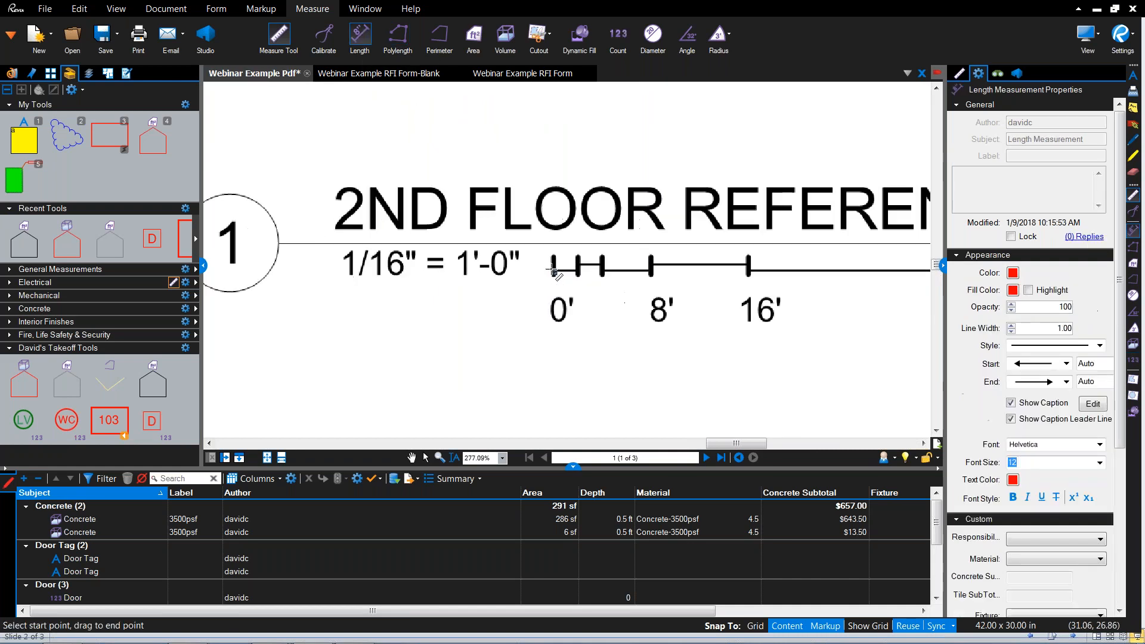
drag(554, 270, 750, 269)
click(708, 246)
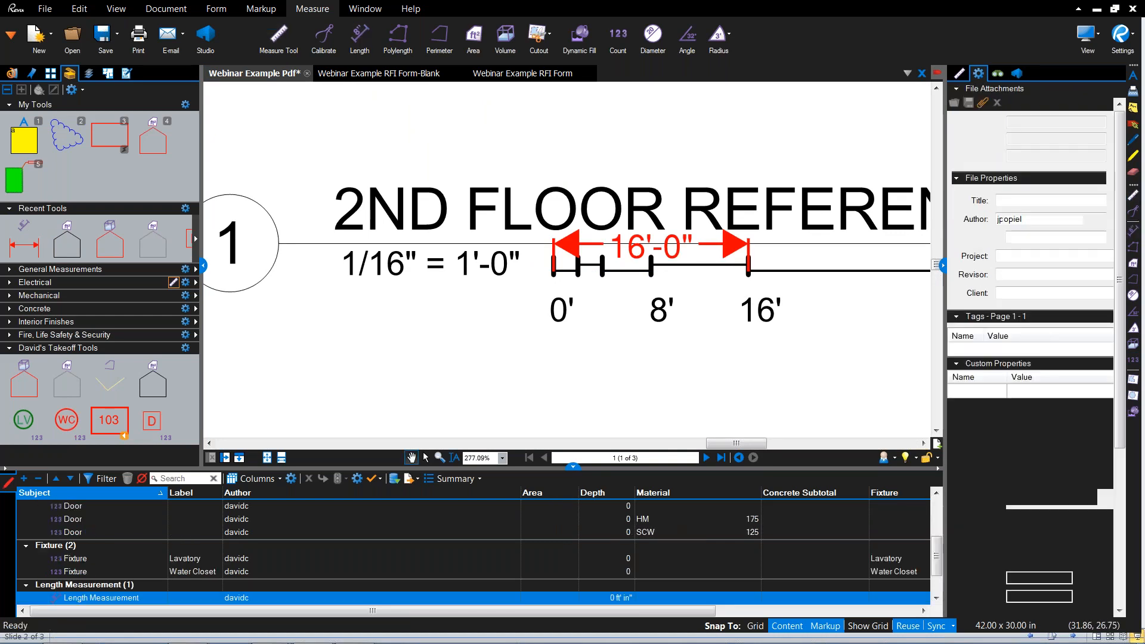
key(Delete)
Step: Return to the concession and restroom area of the floor plan and check the Carpet Tile area's properties
scroll(662, 198, down, 5)
drag(564, 186, 685, 342)
scroll(629, 238, down, 3)
drag(550, 209, 695, 412)
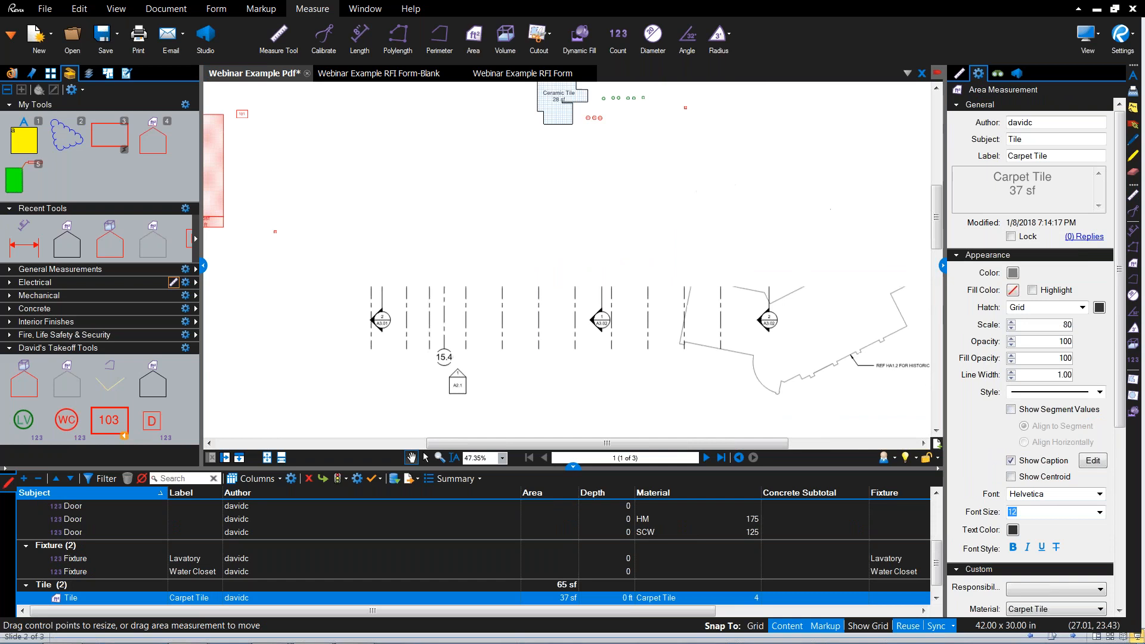
scroll(561, 226, up, 3)
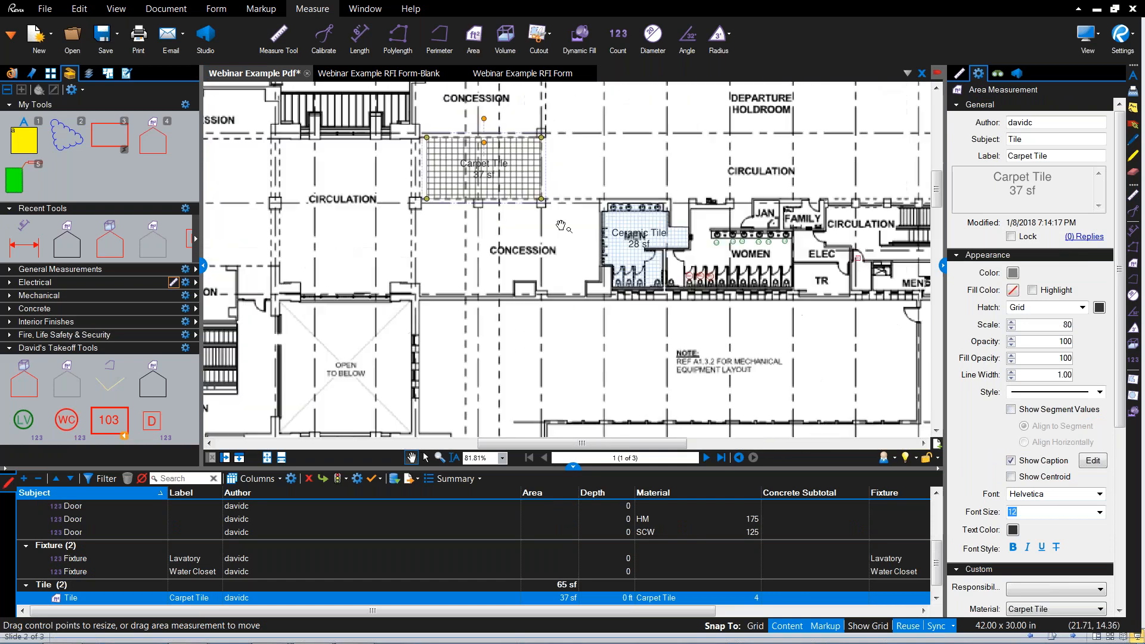
click(562, 226)
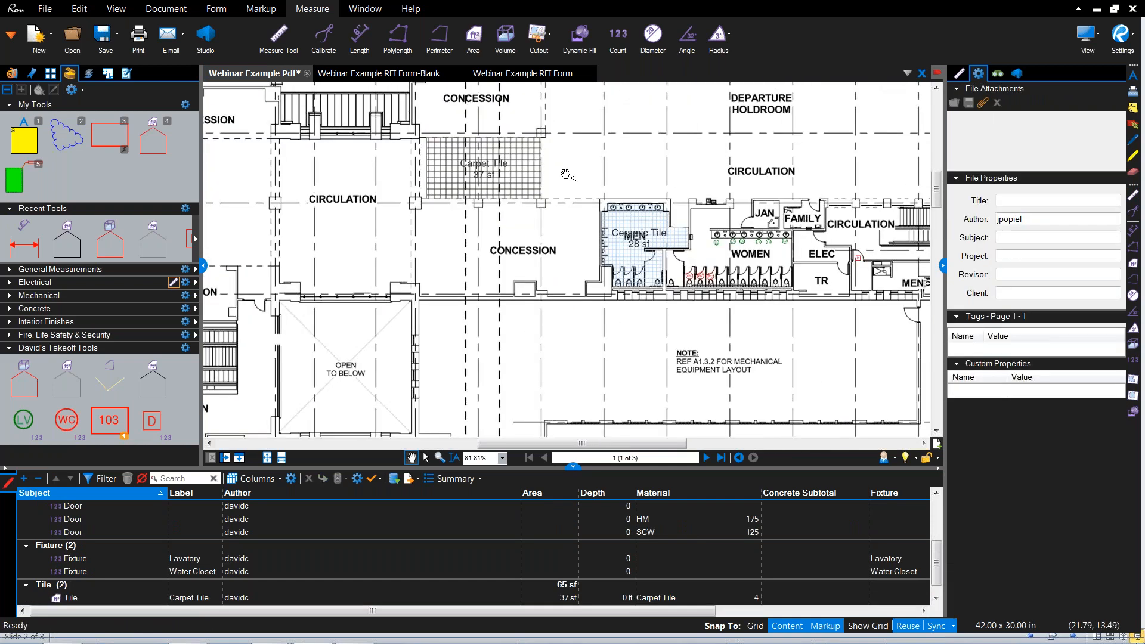
scroll(535, 241, down, 2)
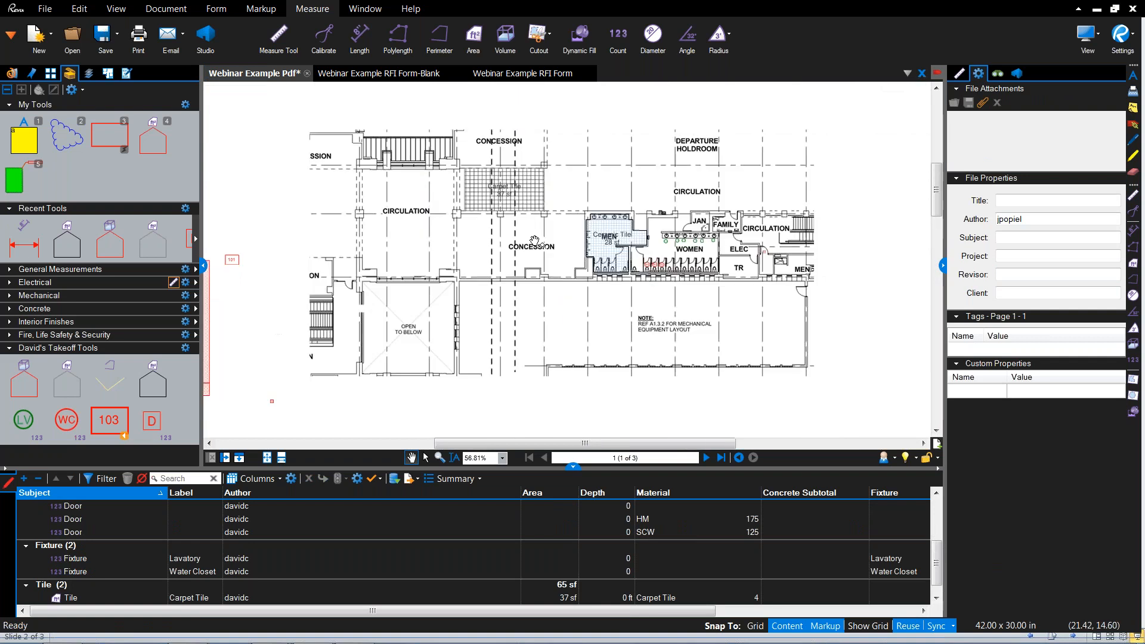
Step: Delete the Ceramic Tile area in the men's restroom and the Carpet Tile area in the concession space
scroll(534, 241, up, 2)
click(528, 187)
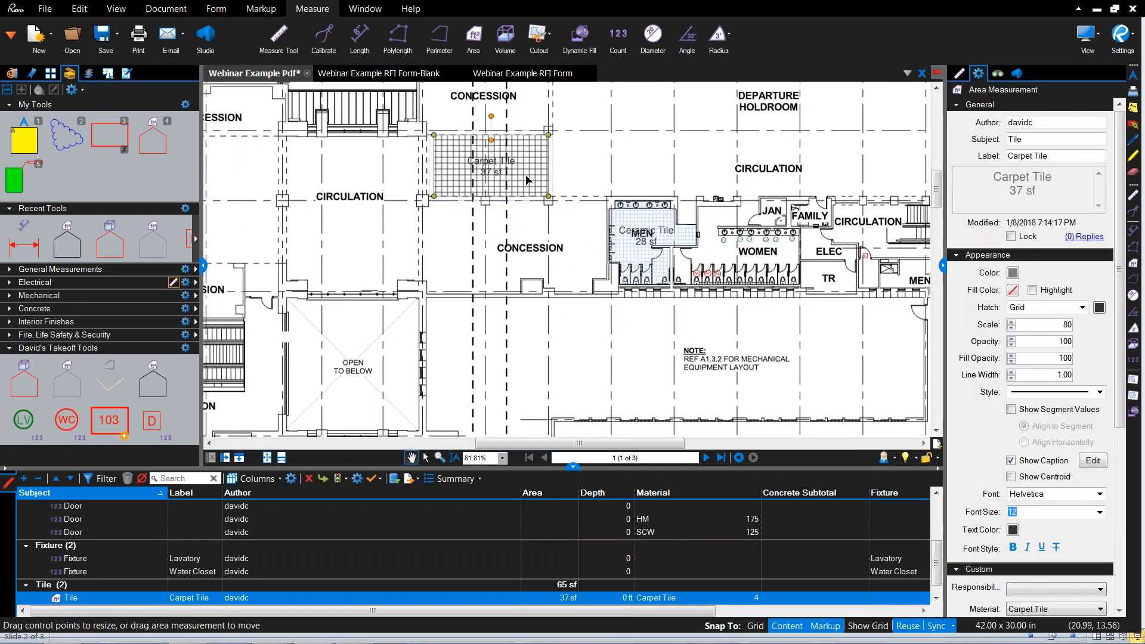
click(630, 229)
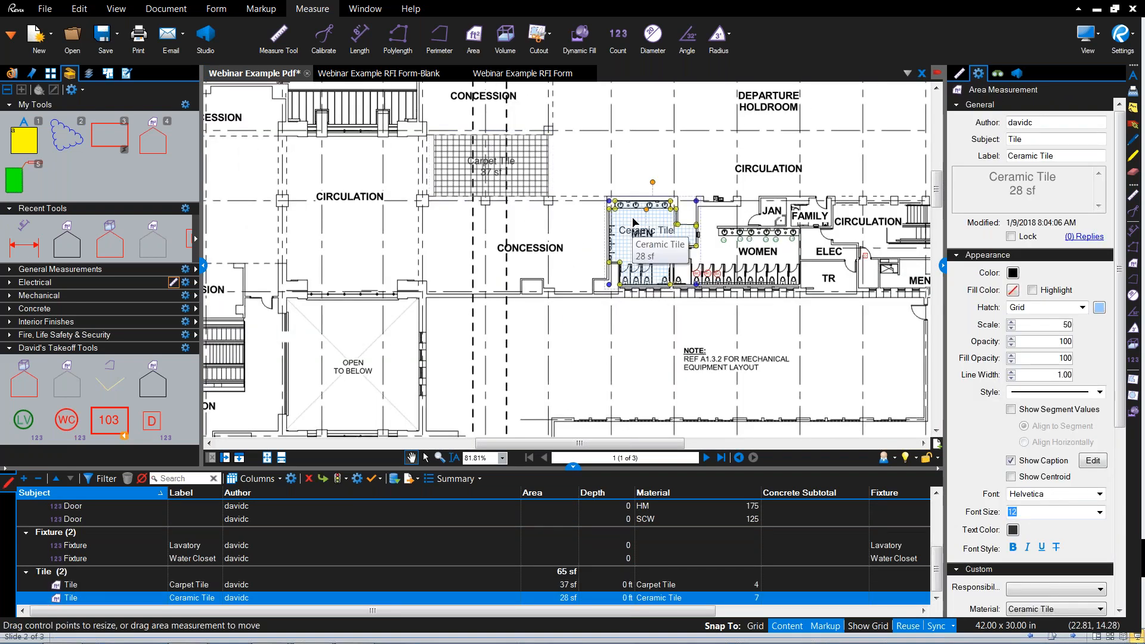
key(Delete)
click(539, 171)
key(Delete)
Step: Delete the large 3500psf concrete volume in the open space south of the Departure Holdroom
drag(502, 249, 766, 203)
mouse_move(261, 250)
mouse_down()
mouse_move(434, 253)
mouse_move(588, 285)
mouse_up()
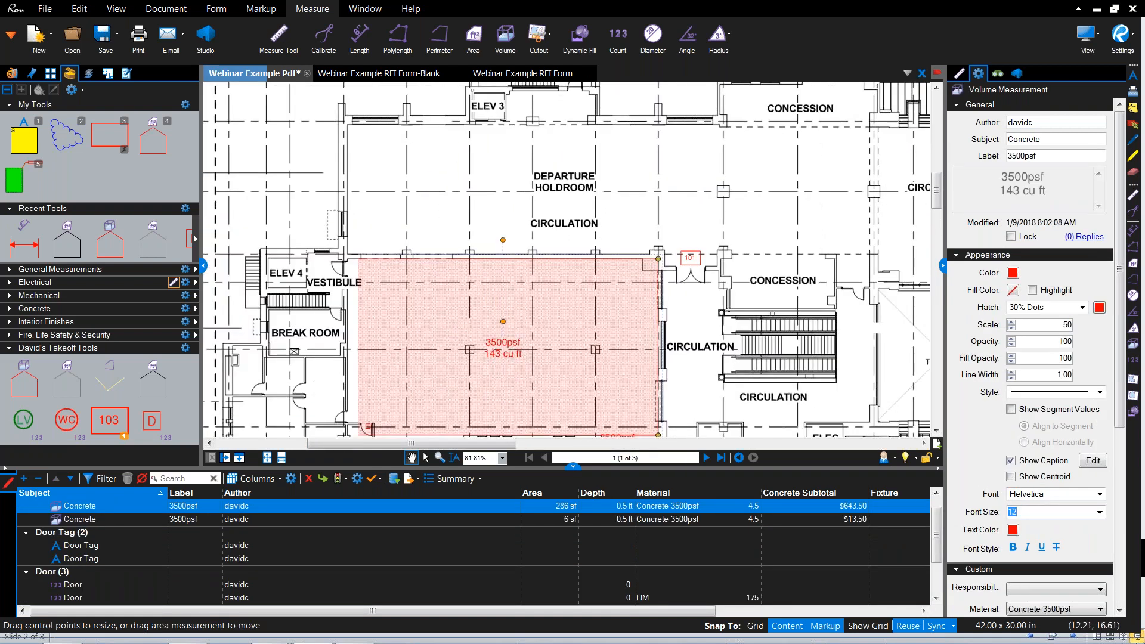
key(Delete)
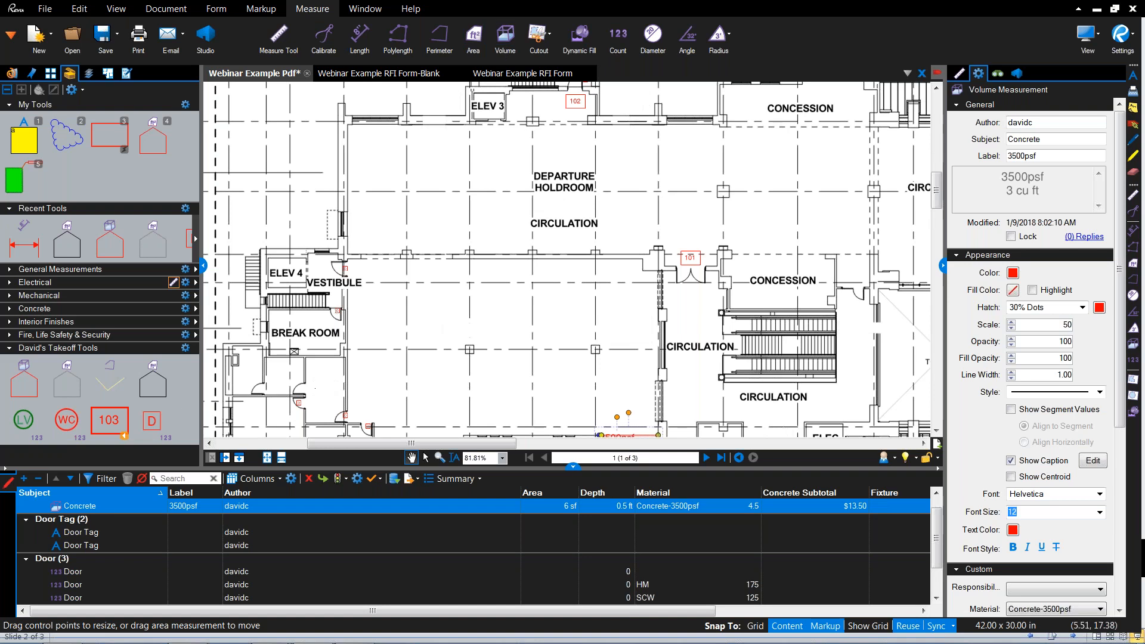
Step: Take off the Departure Holdroom and Circulation slab with the saved 3500psf concrete volume tool, tracing the walls and column outlines
click(24, 389)
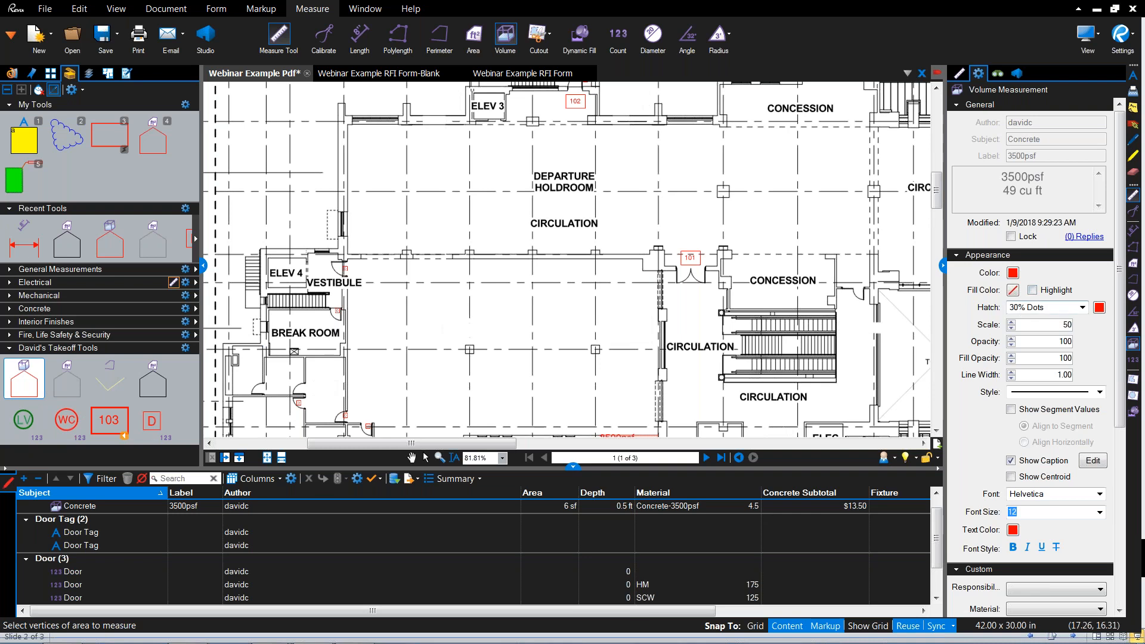
scroll(348, 279, up, 1)
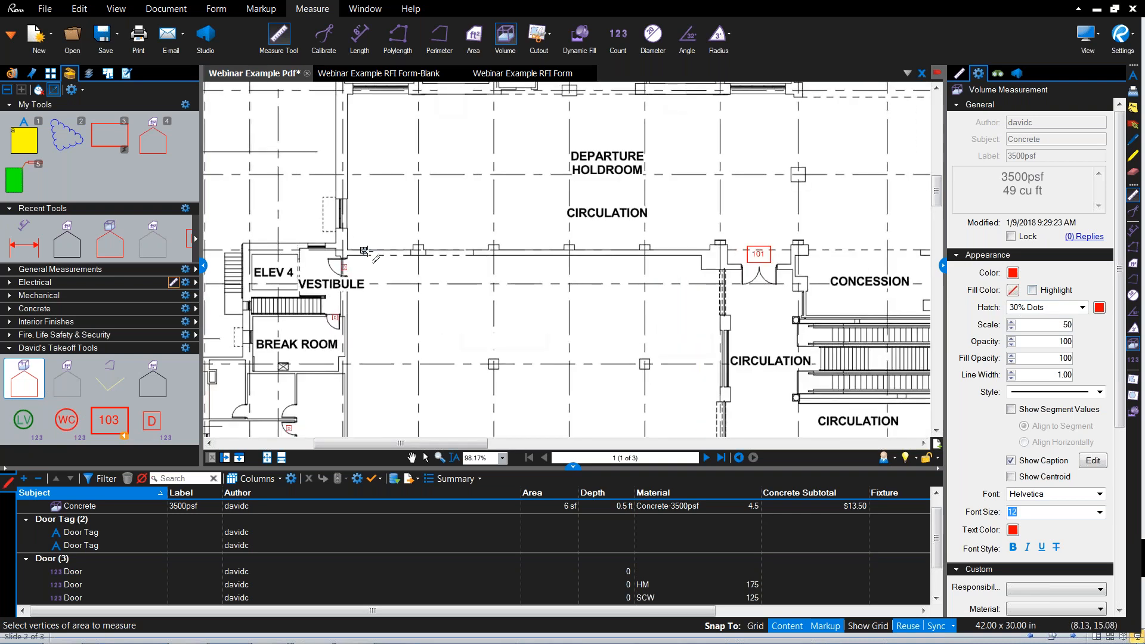
click(346, 250)
click(348, 95)
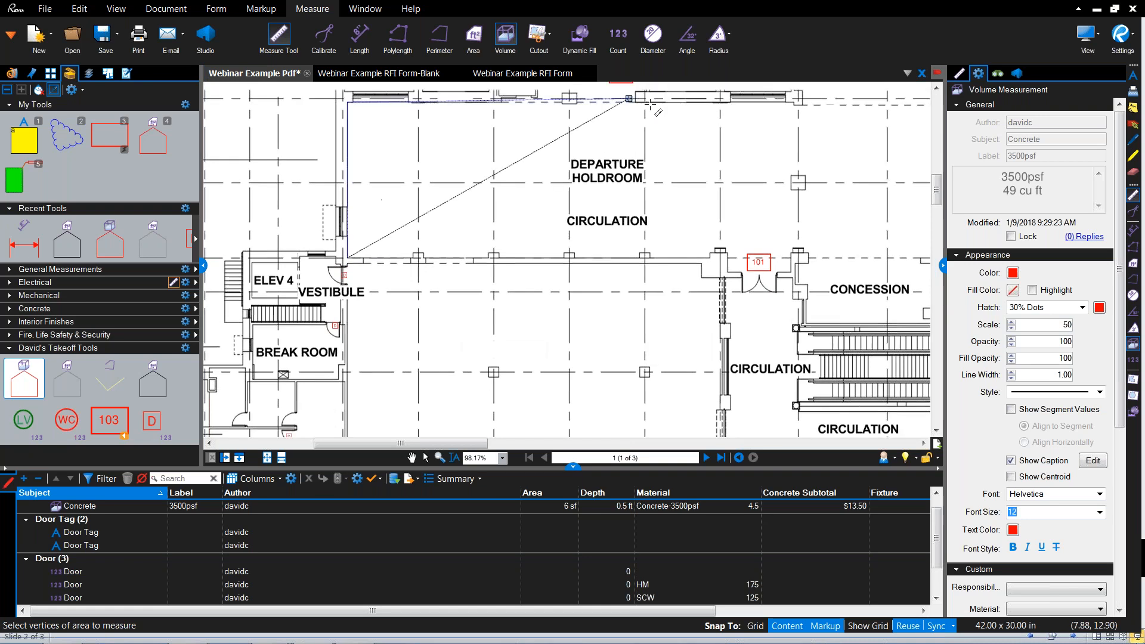
scroll(582, 112, up, 4)
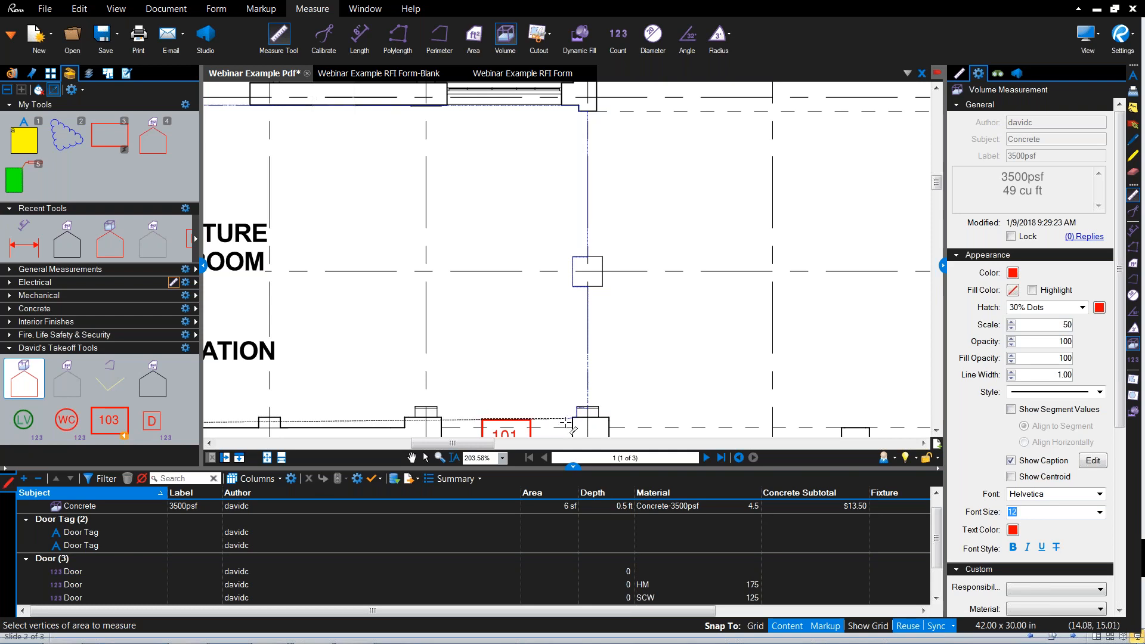
scroll(577, 416, down, 1)
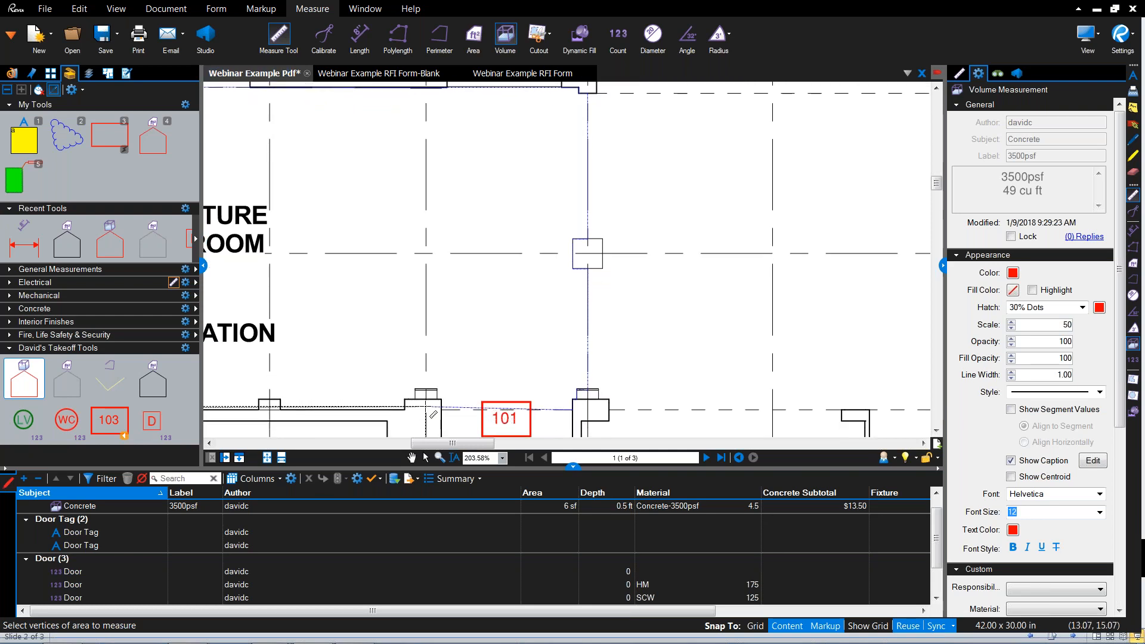
scroll(471, 368, down, 1)
key(Return)
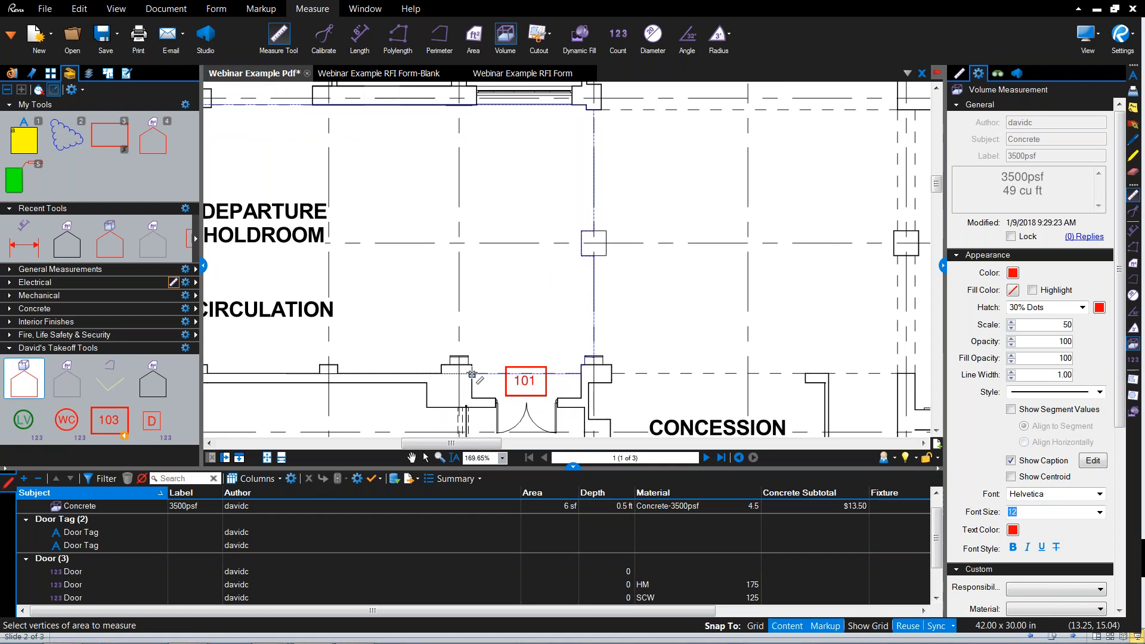
scroll(472, 346, down, 3)
scroll(472, 346, down, 5)
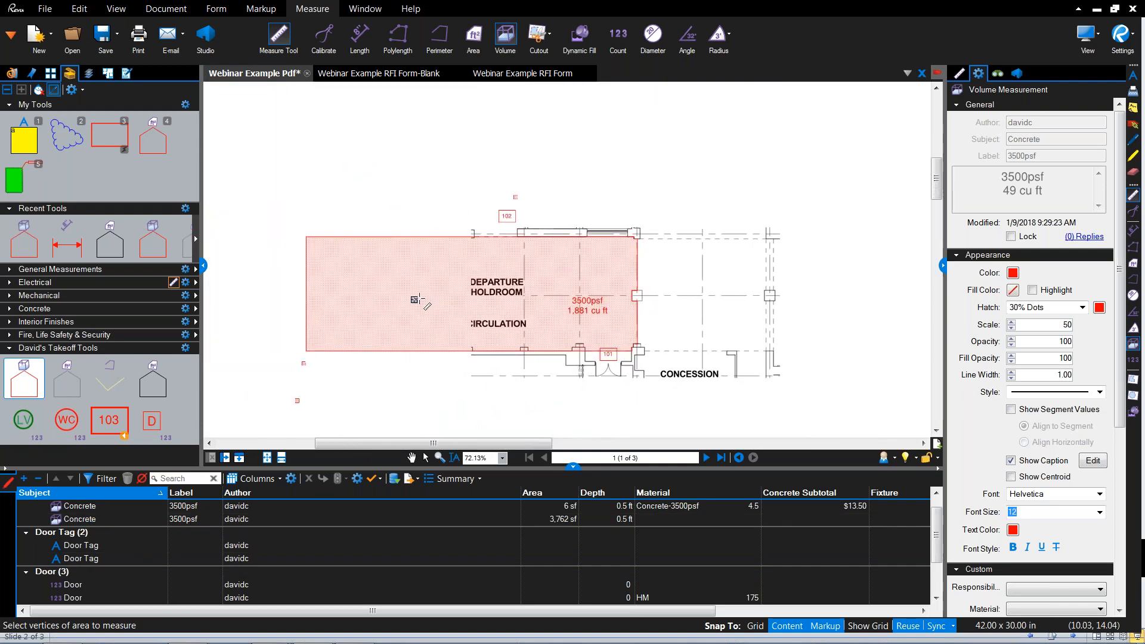
key(Escape)
Step: Try Concrete-2500psf as the Departure Holdroom volume's material, and set it to Concrete-3500psf
scroll(602, 309, up, 3)
drag(592, 318, 699, 283)
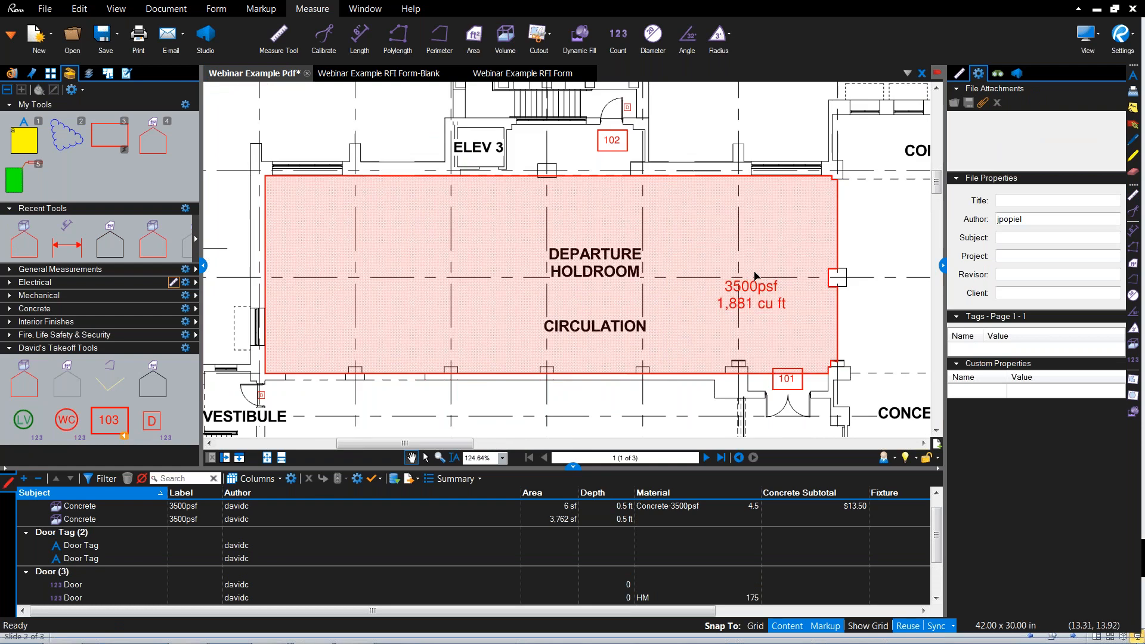
click(772, 295)
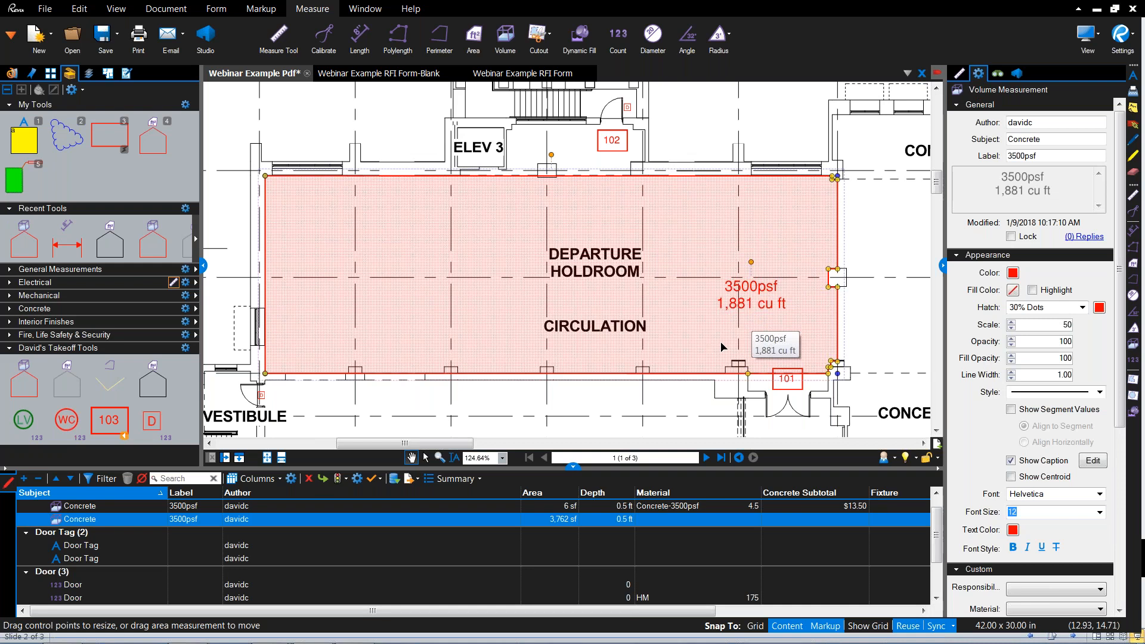
scroll(926, 518, up, 1)
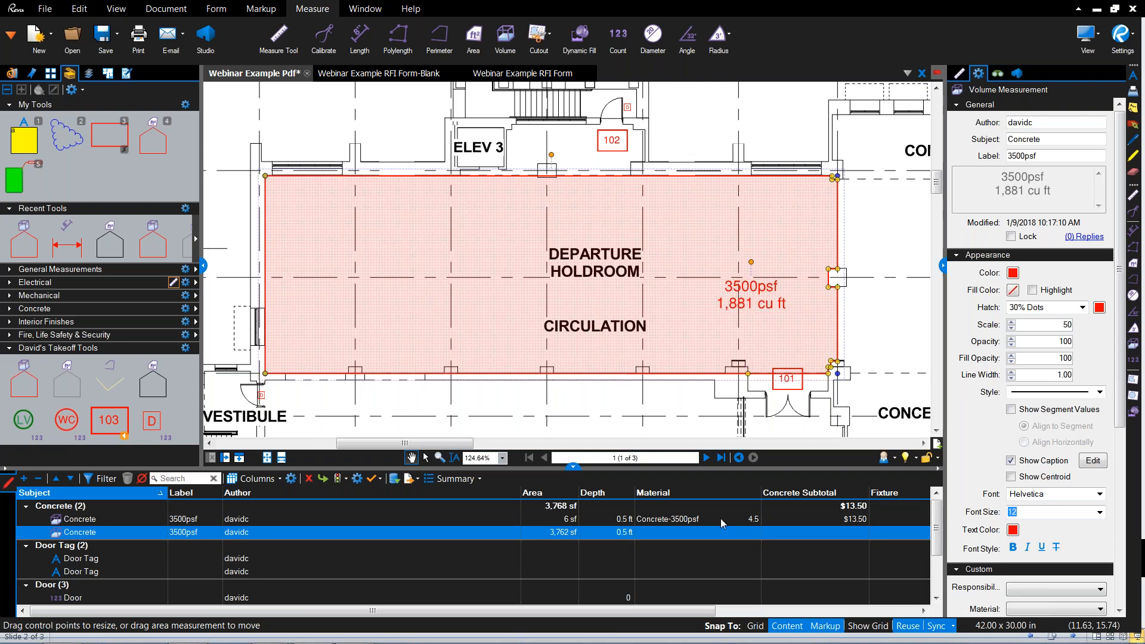
click(756, 534)
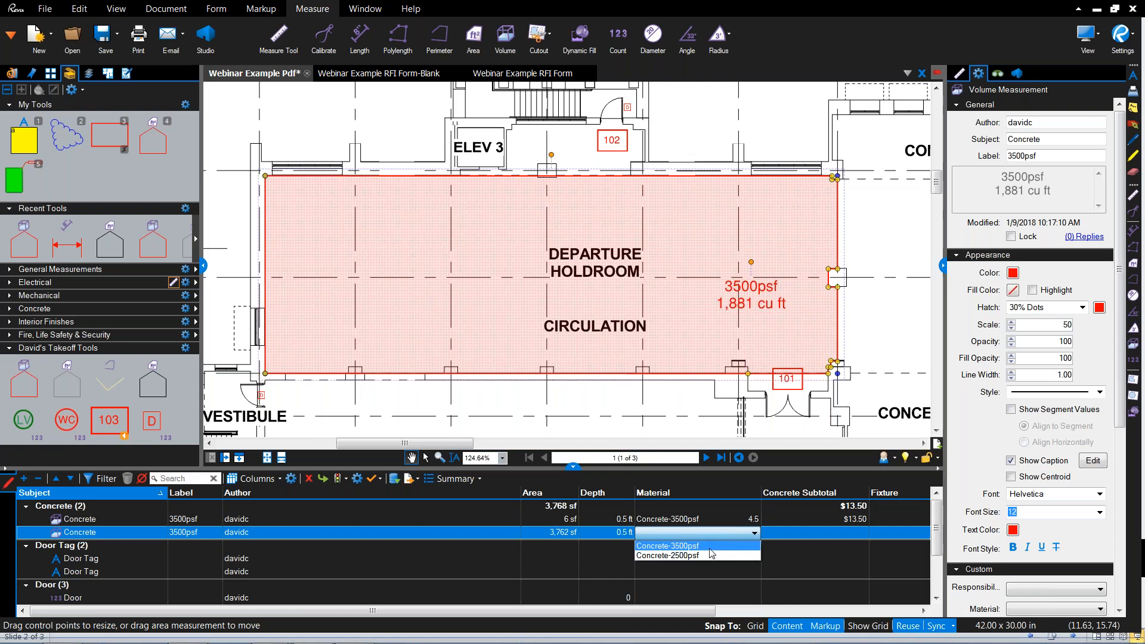
click(741, 556)
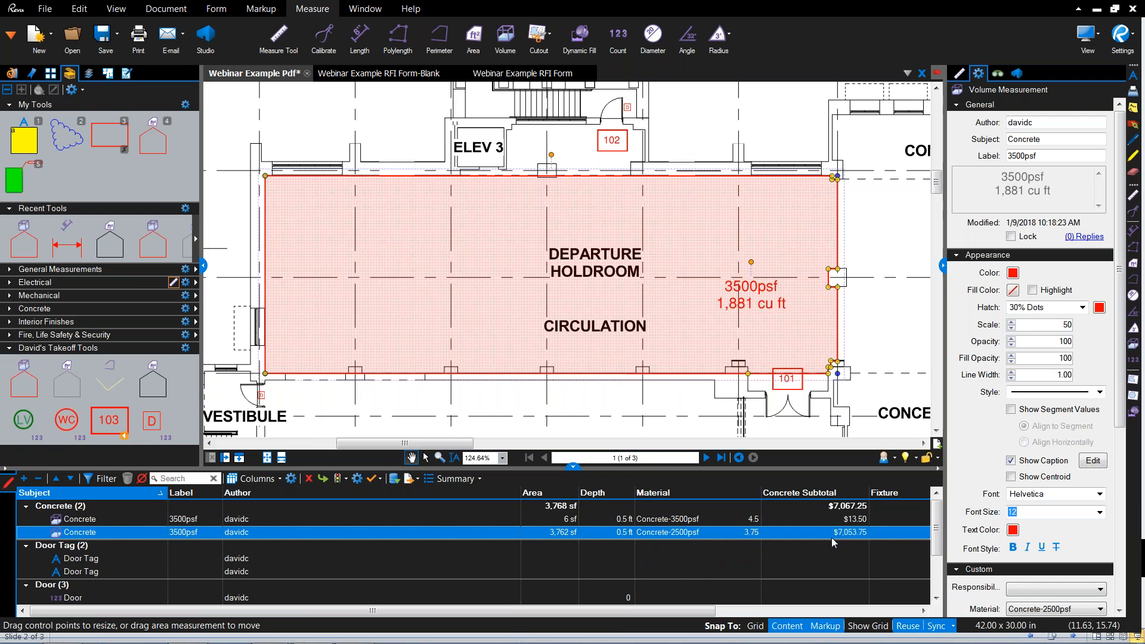
click(756, 536)
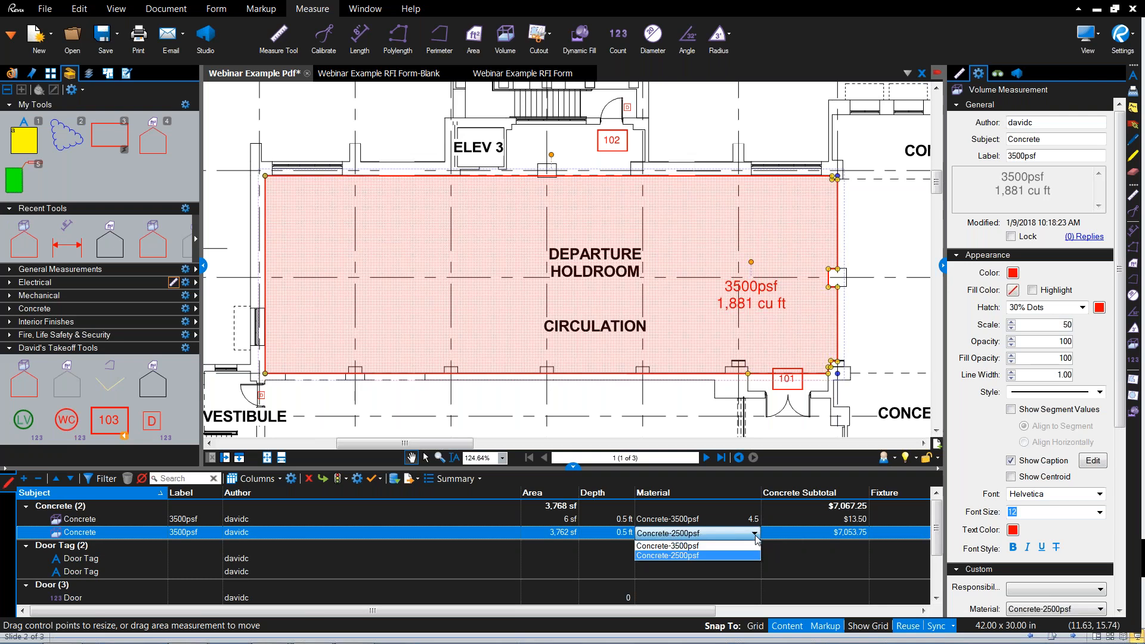
click(753, 547)
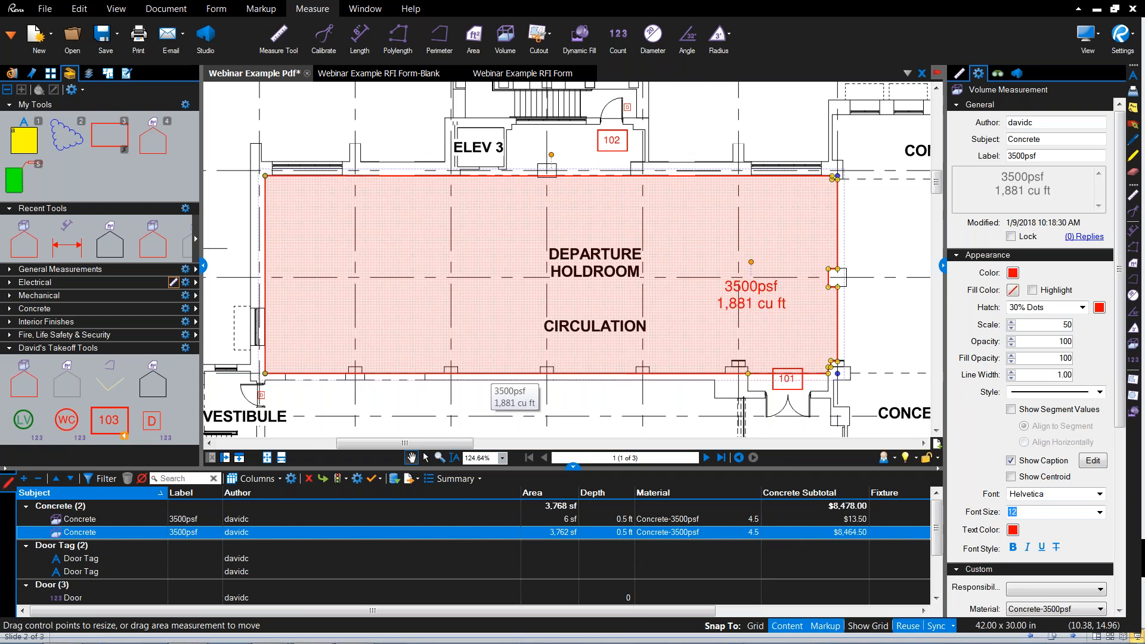
Step: Take off the Break Room floor with the saved Carpet Tile area tool, following the notched corner
scroll(614, 270, down, 3)
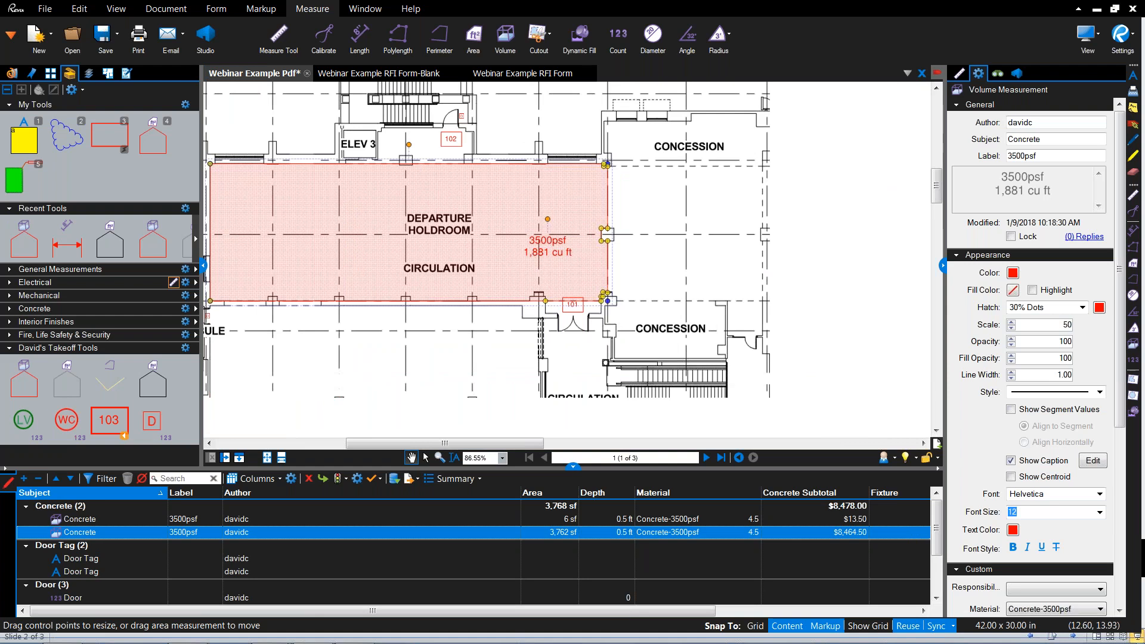
drag(506, 284, 509, 252)
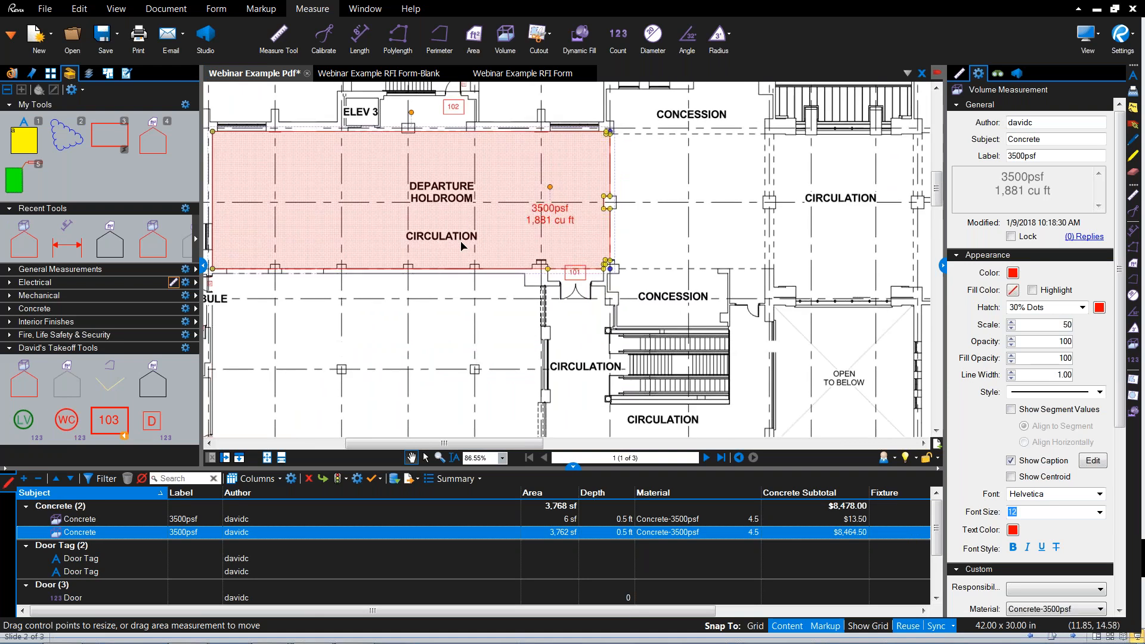
click(77, 388)
click(78, 388)
drag(700, 269, 636, 195)
drag(633, 253, 517, 138)
scroll(547, 168, down, 2)
scroll(483, 234, up, 1)
drag(310, 203, 582, 312)
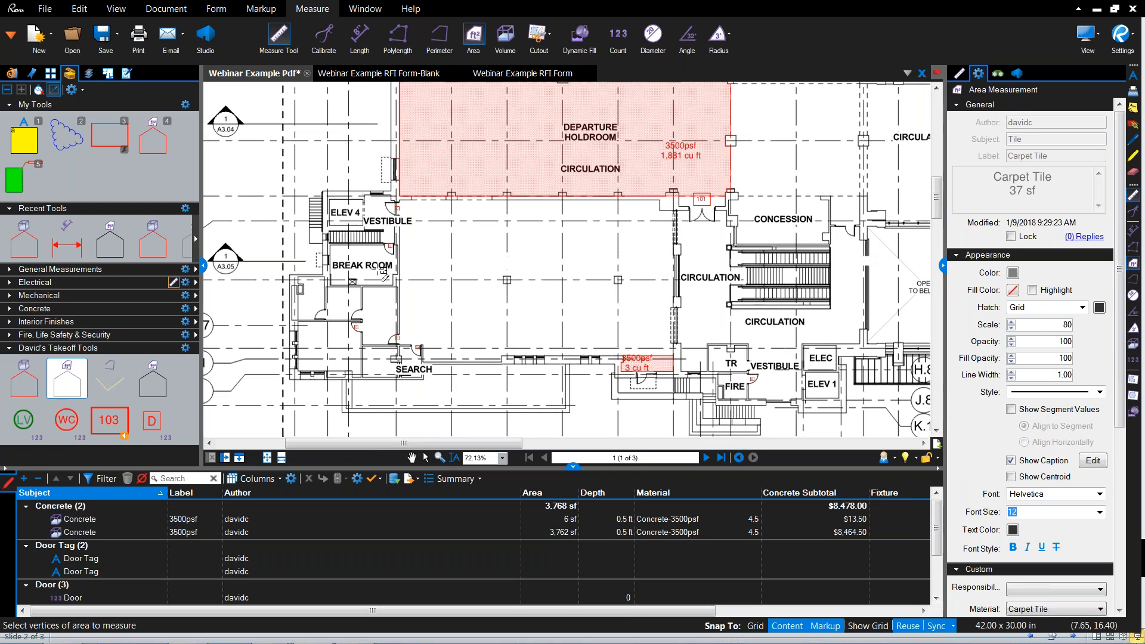
scroll(384, 274, up, 5)
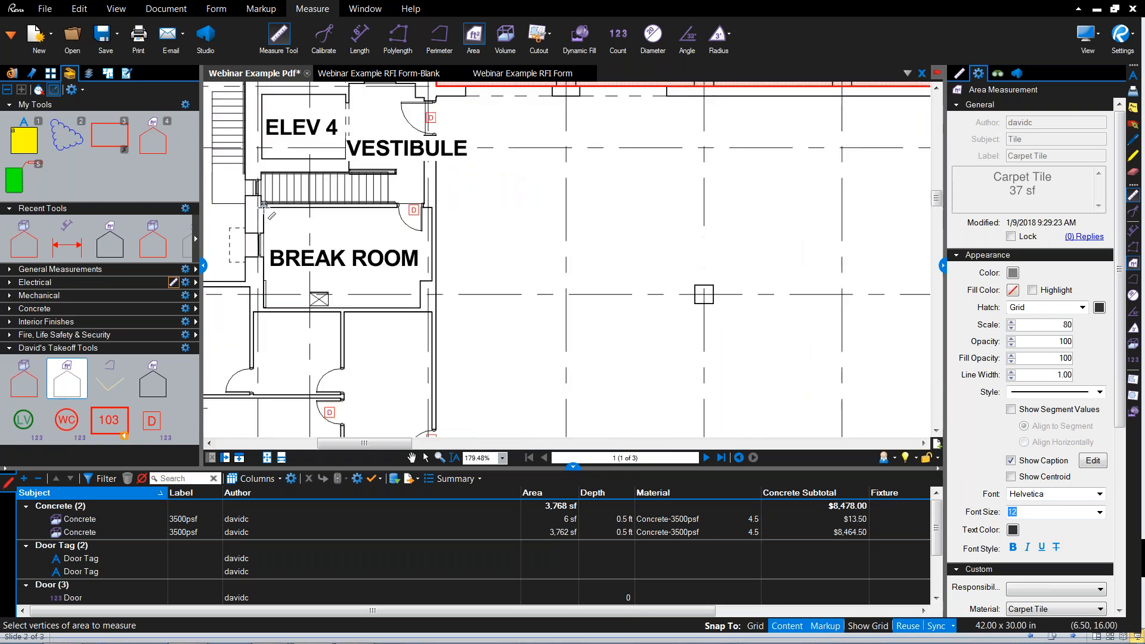
key(Escape)
scroll(262, 216, up, 1)
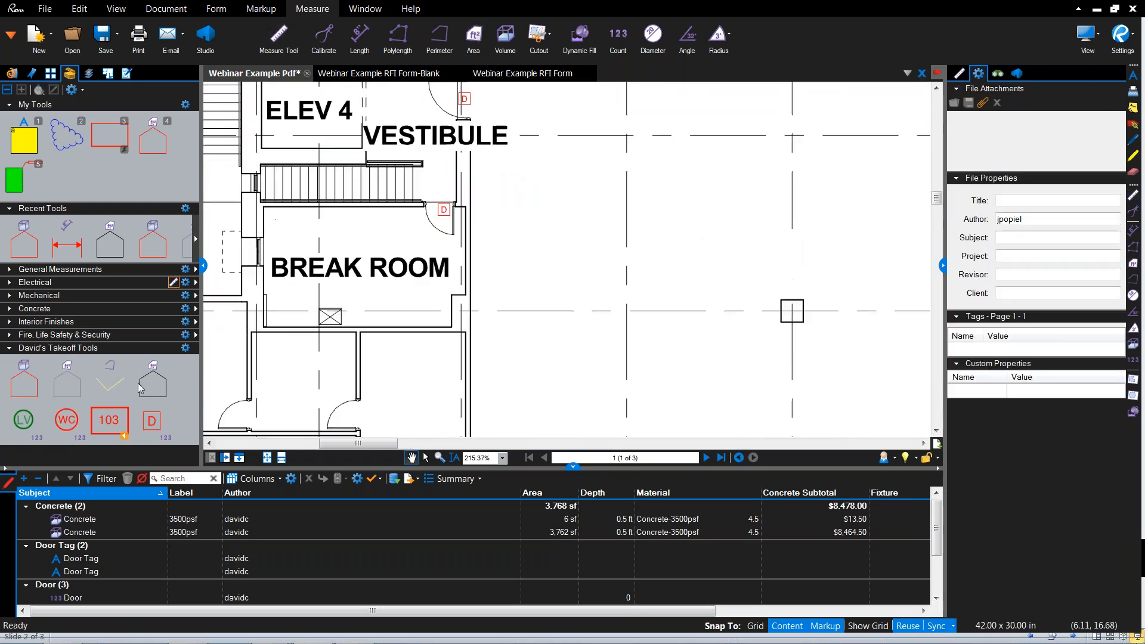
click(67, 382)
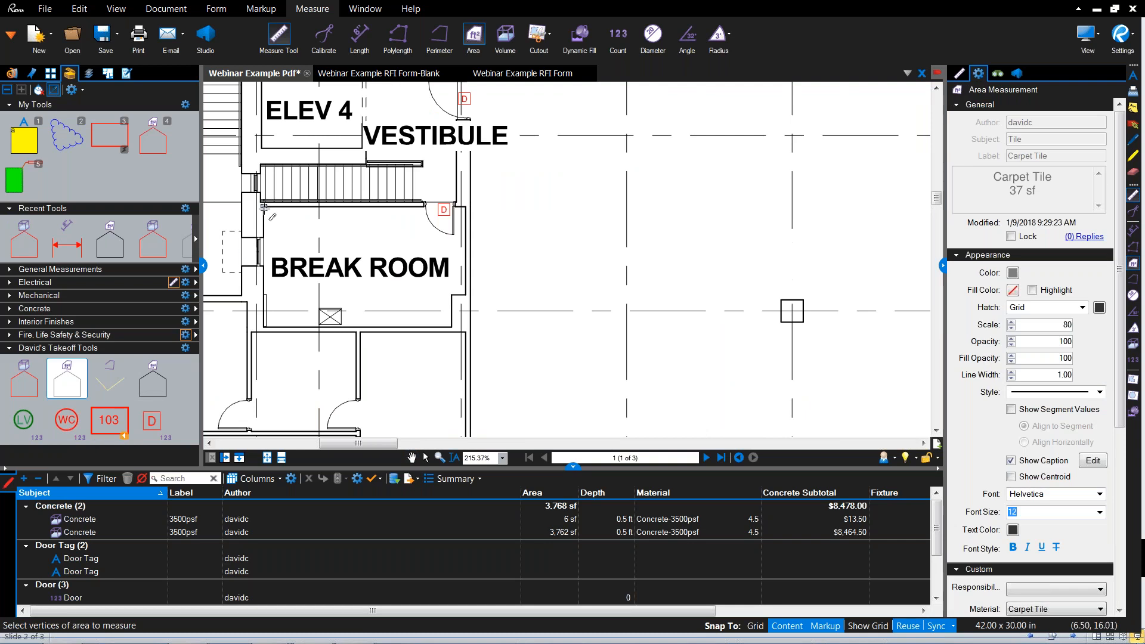
click(264, 326)
click(452, 327)
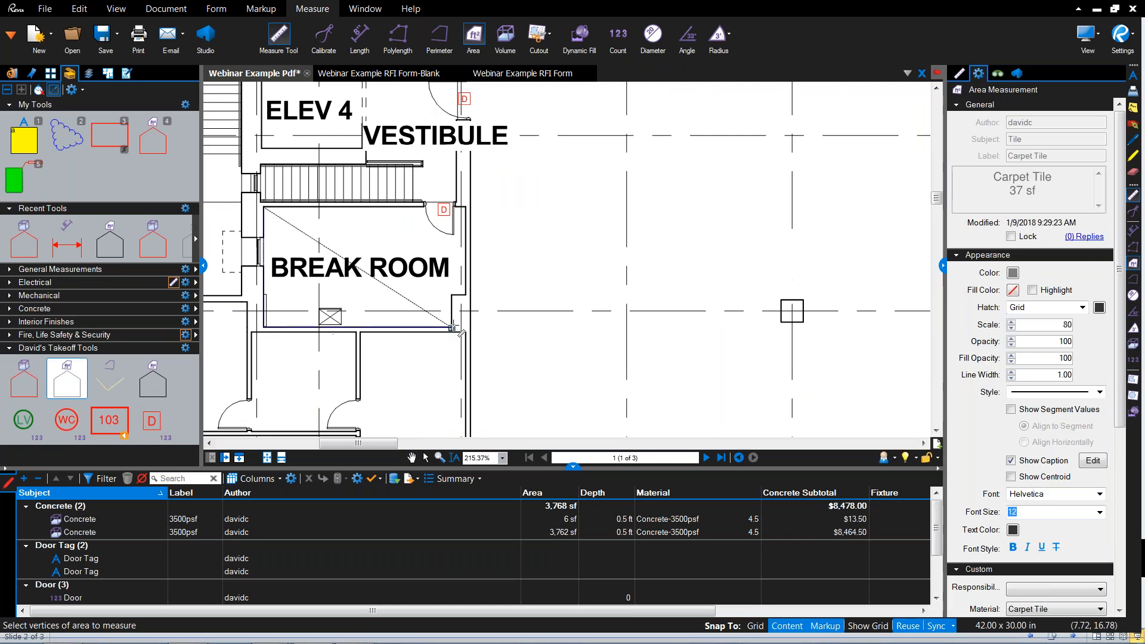
click(452, 295)
click(466, 295)
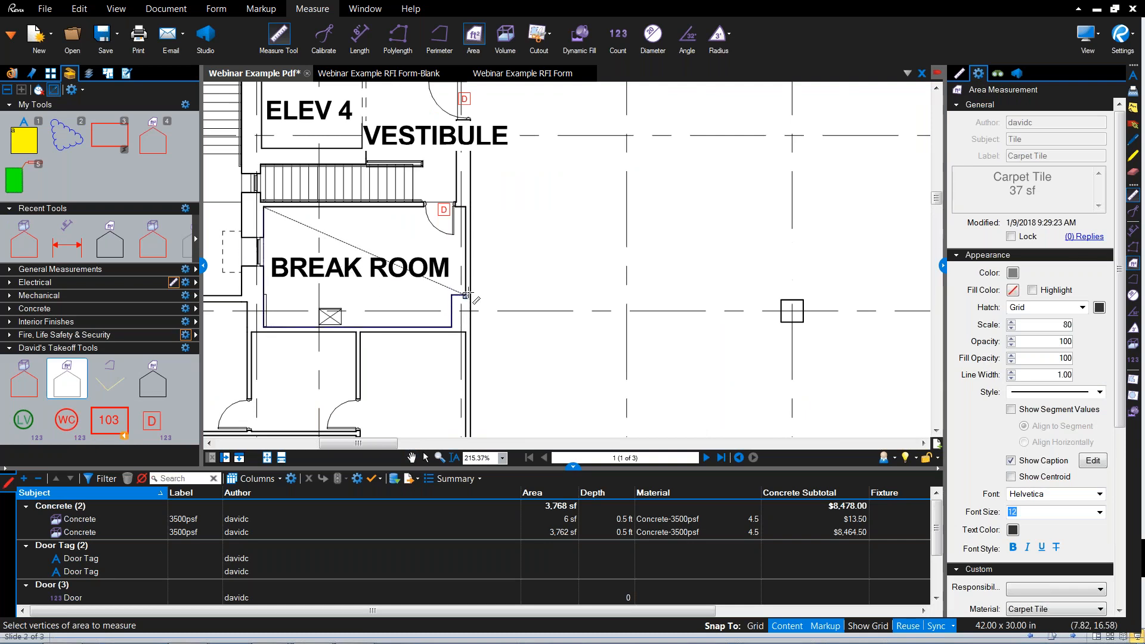
double_click(467, 208)
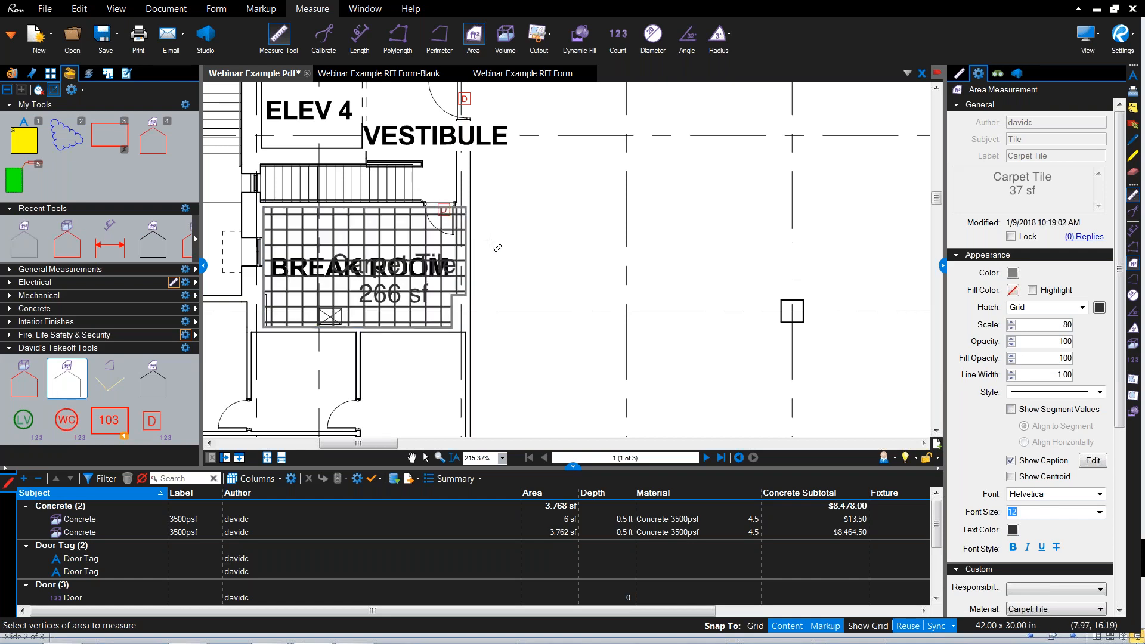
Step: Move the Carpet Tile area's caption out of the Break Room into the open space just east of it
scroll(425, 255, up, 4)
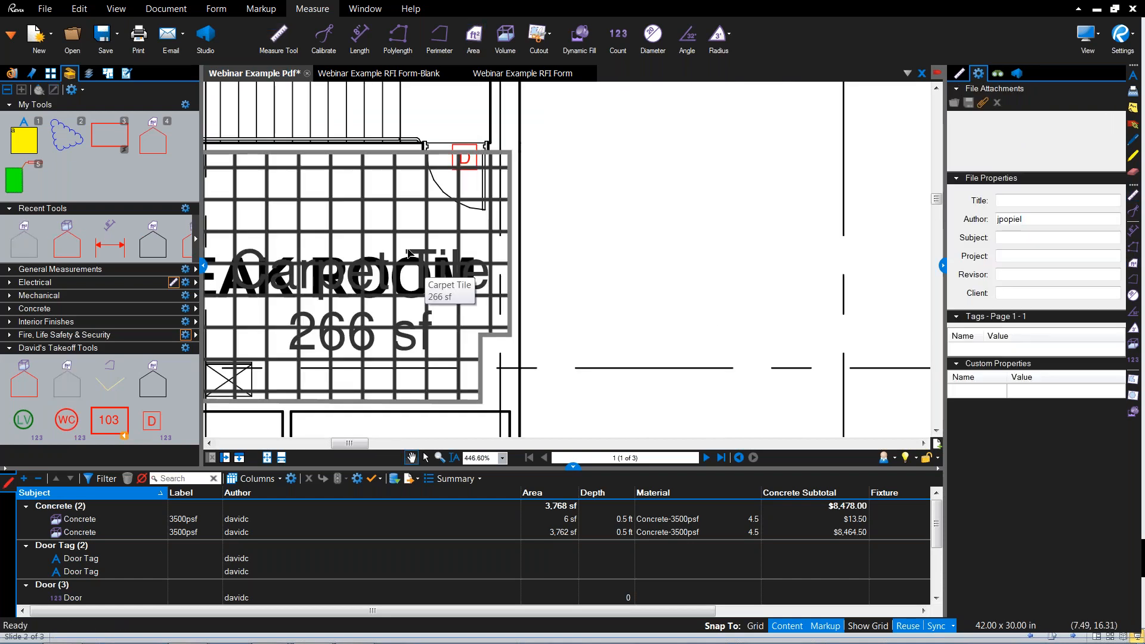
scroll(420, 251, down, 4)
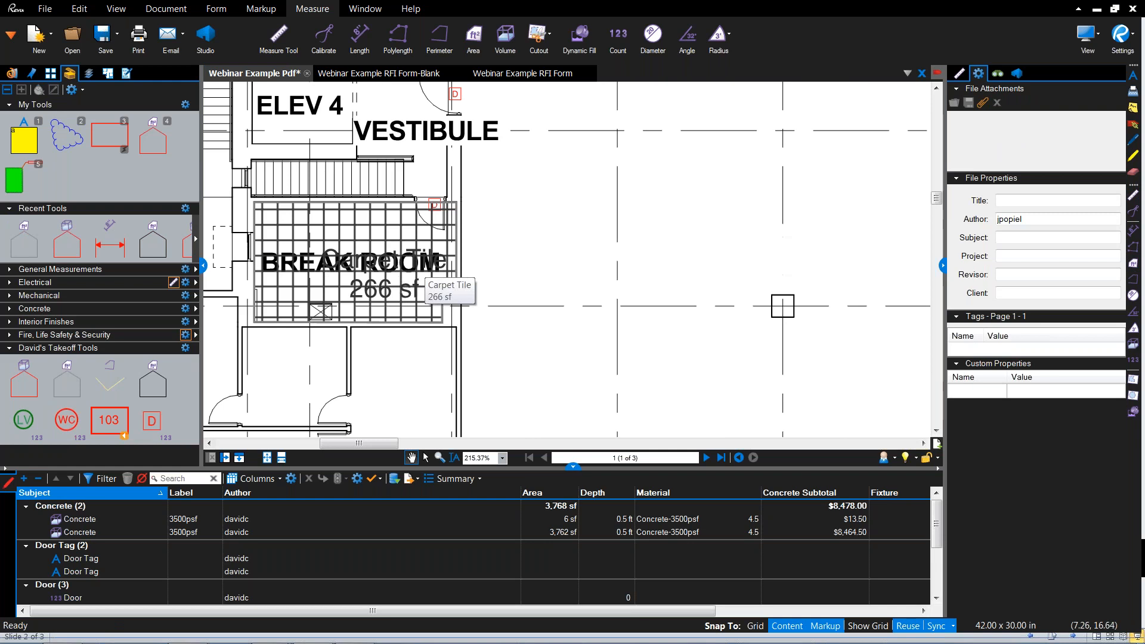
drag(382, 295, 537, 274)
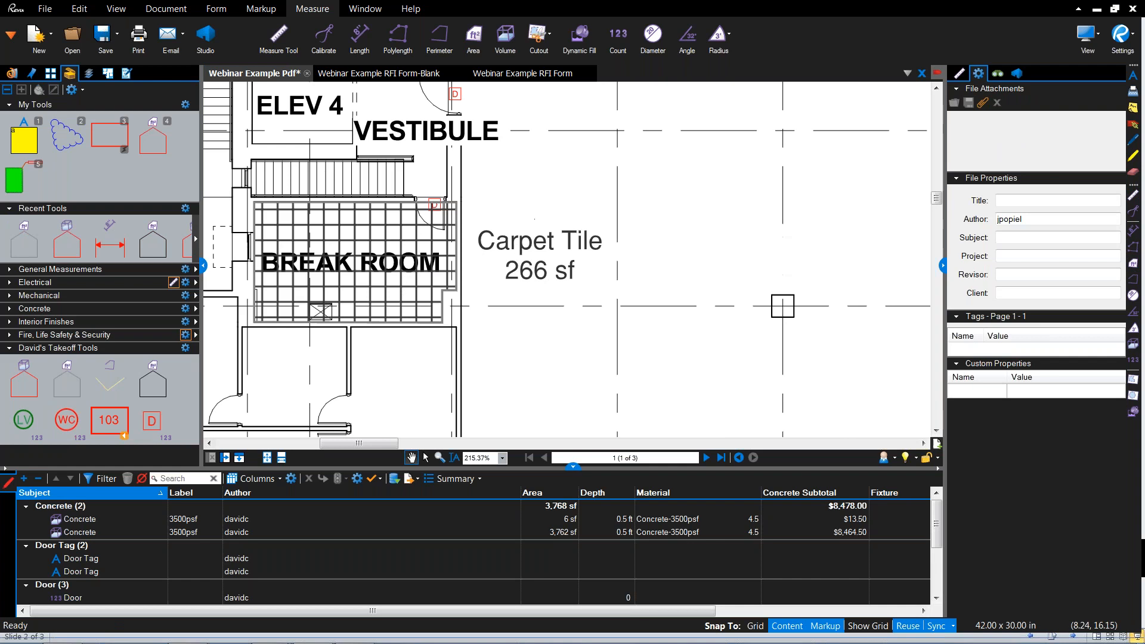
Step: Check the Break Room Carpet Tile area's properties and its material options in the markups list
click(450, 272)
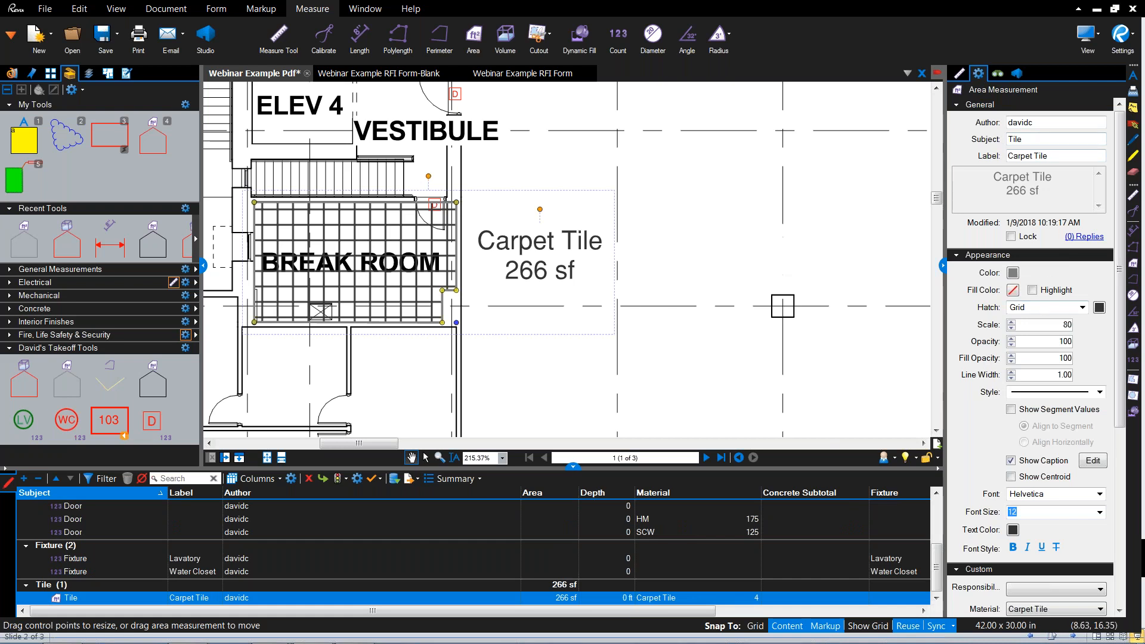
click(657, 221)
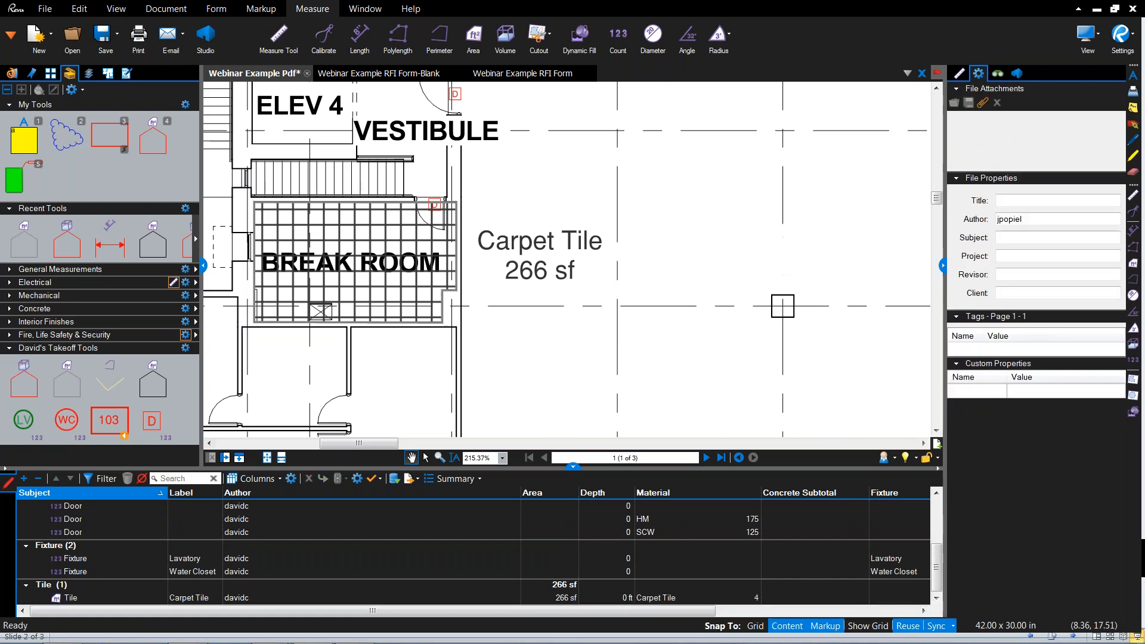
click(369, 313)
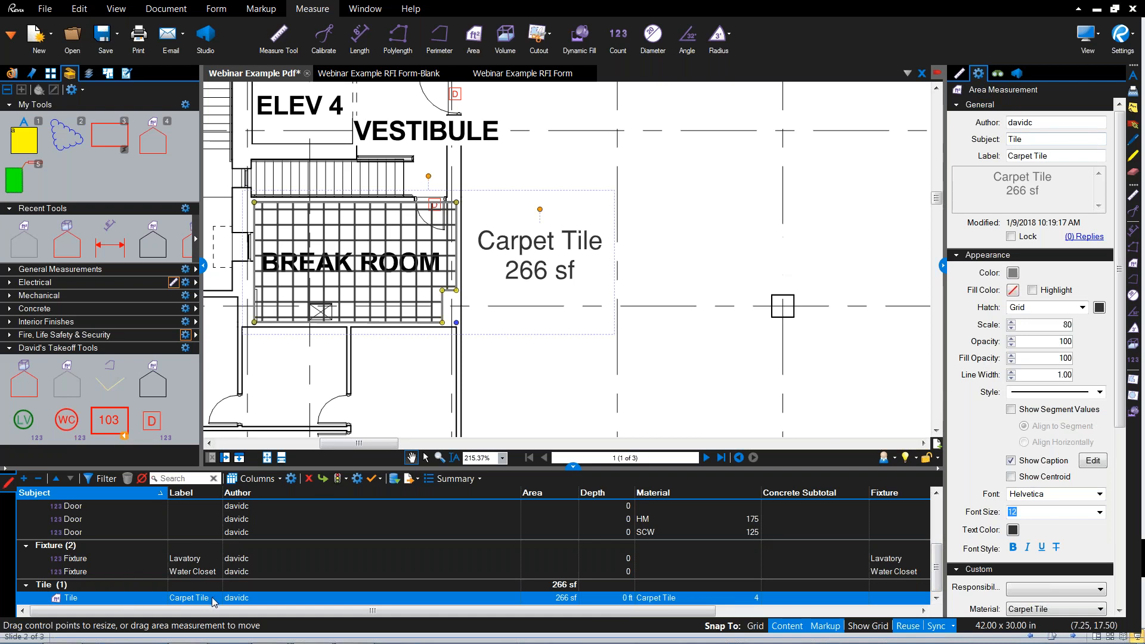
click(756, 599)
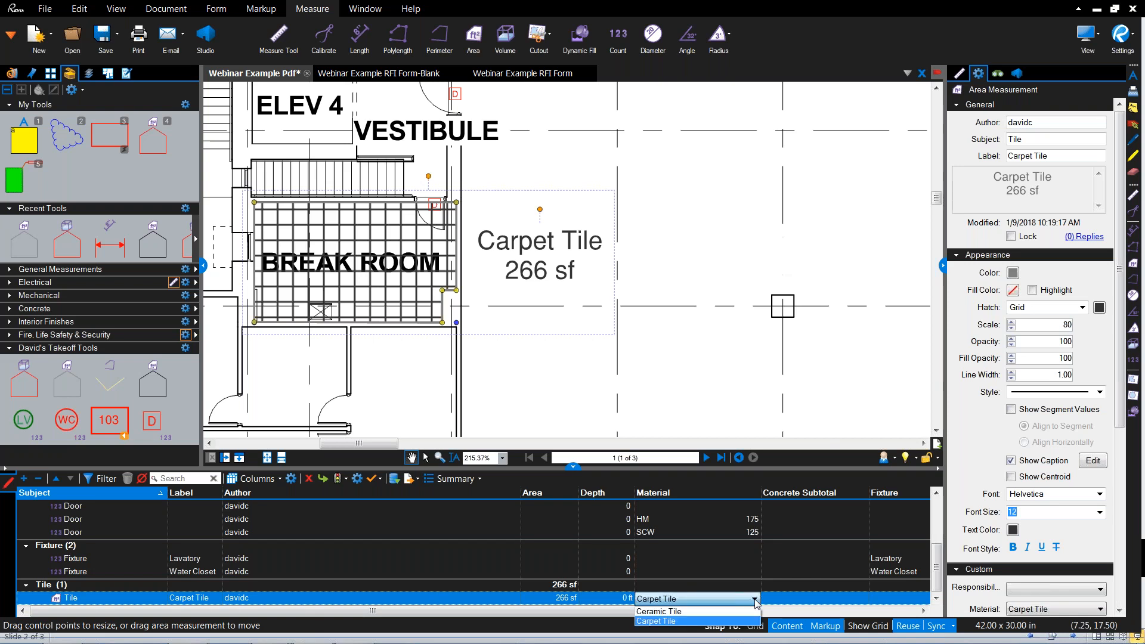
click(756, 599)
mouse_move(703, 614)
mouse_down()
mouse_move(951, 625)
mouse_move(718, 626)
mouse_up()
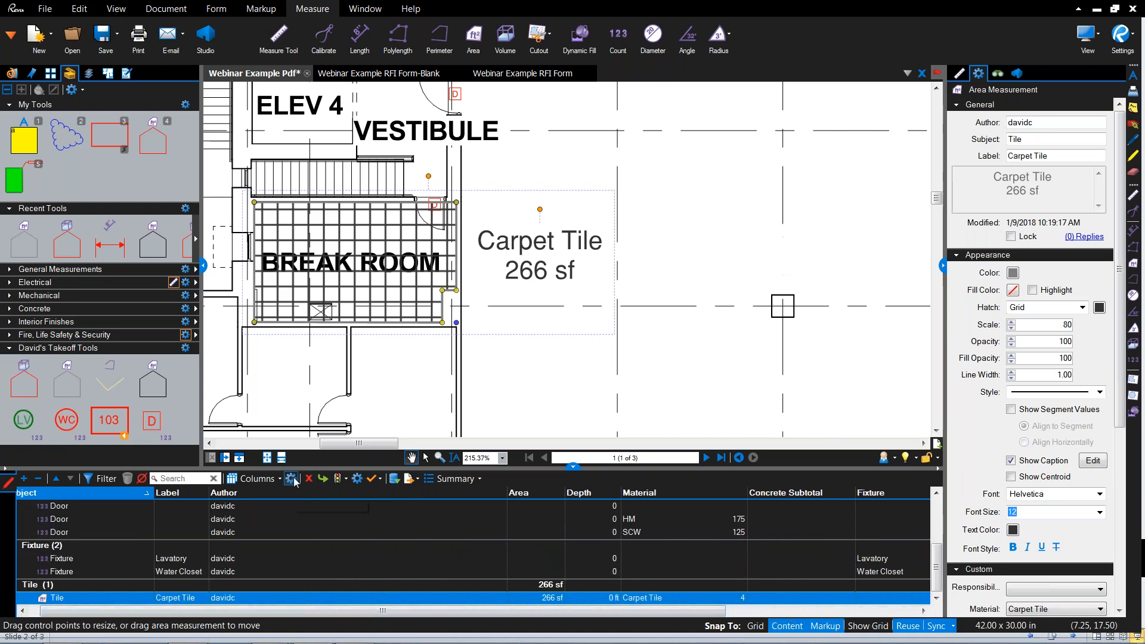
Step: Show the Tile SubTotal column in the markups list and check the available summary export formats
click(294, 482)
scroll(514, 361, down, 5)
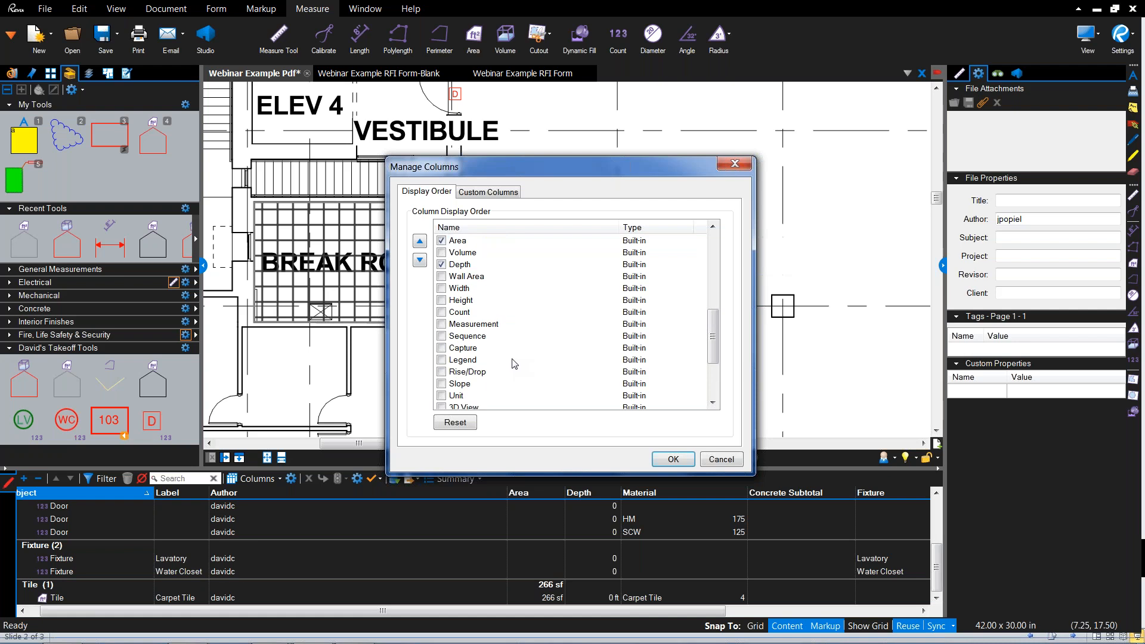
scroll(514, 361, down, 3)
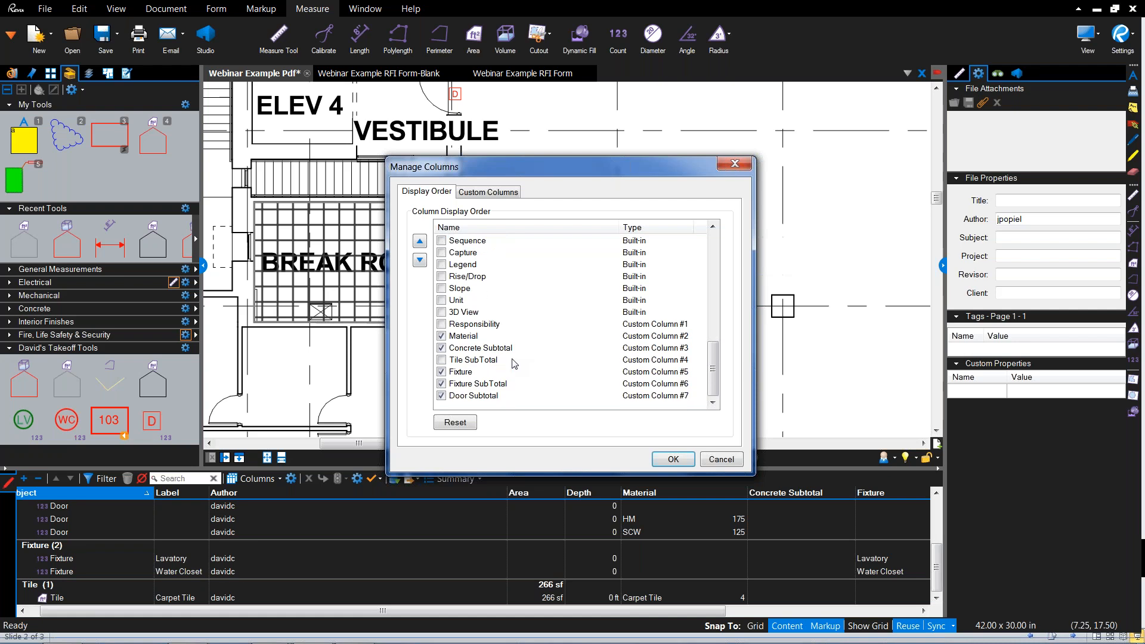
click(669, 460)
drag(691, 609, 662, 609)
drag(545, 611, 689, 601)
scroll(499, 564, down, 3)
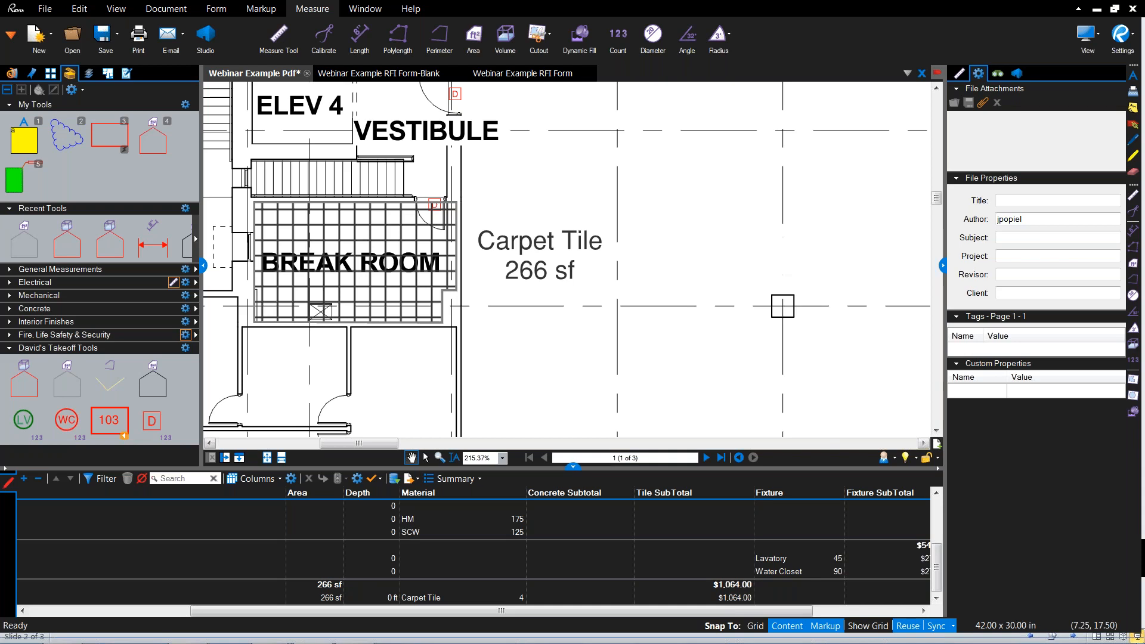
click(479, 481)
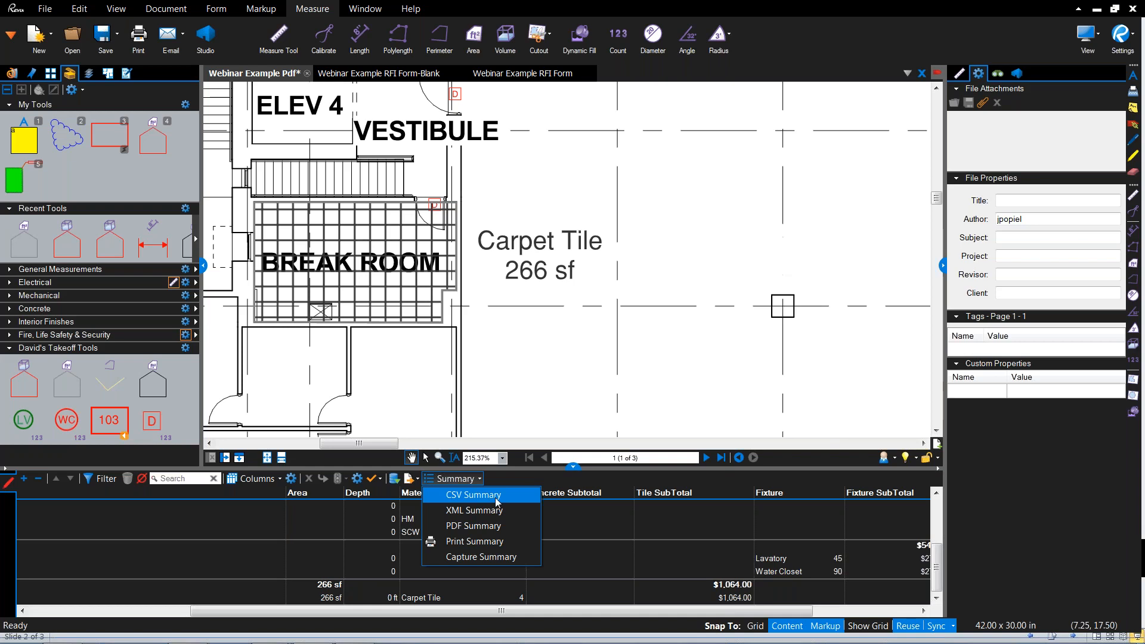
click(471, 464)
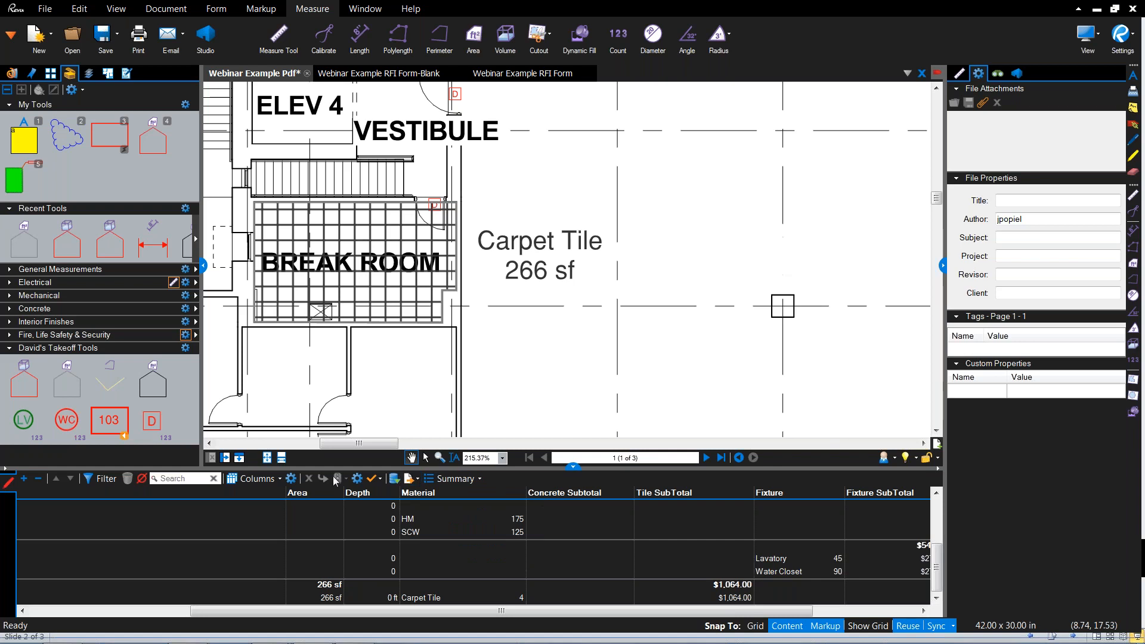
Step: Review the Material custom column's choice items with their subjects and unit prices, leaving the column settings without saving
click(292, 479)
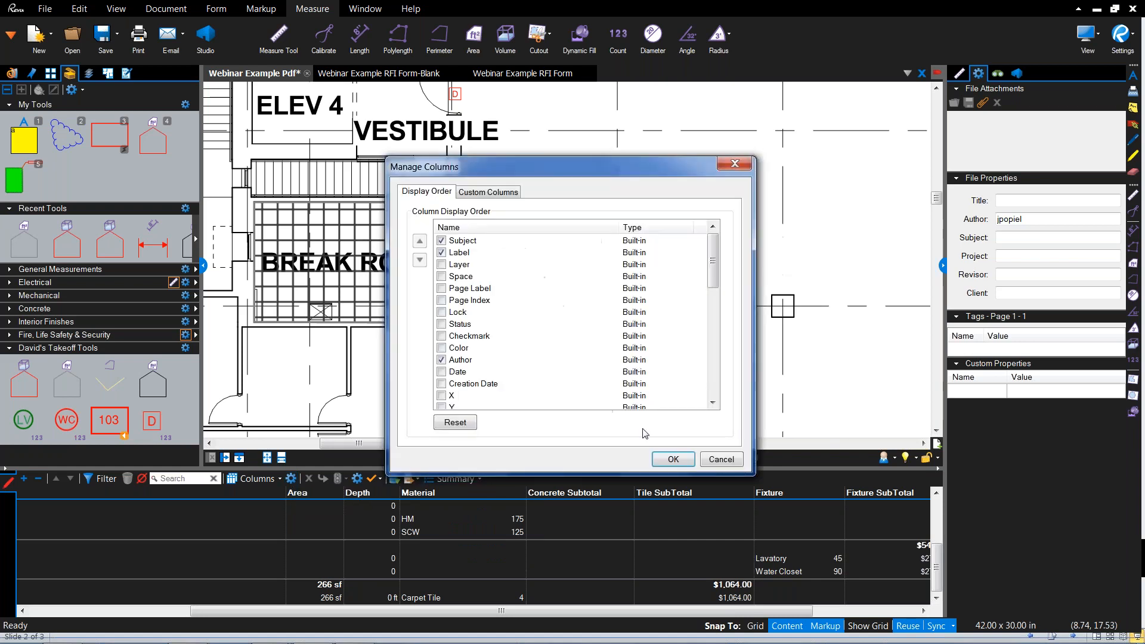
drag(714, 280, 714, 386)
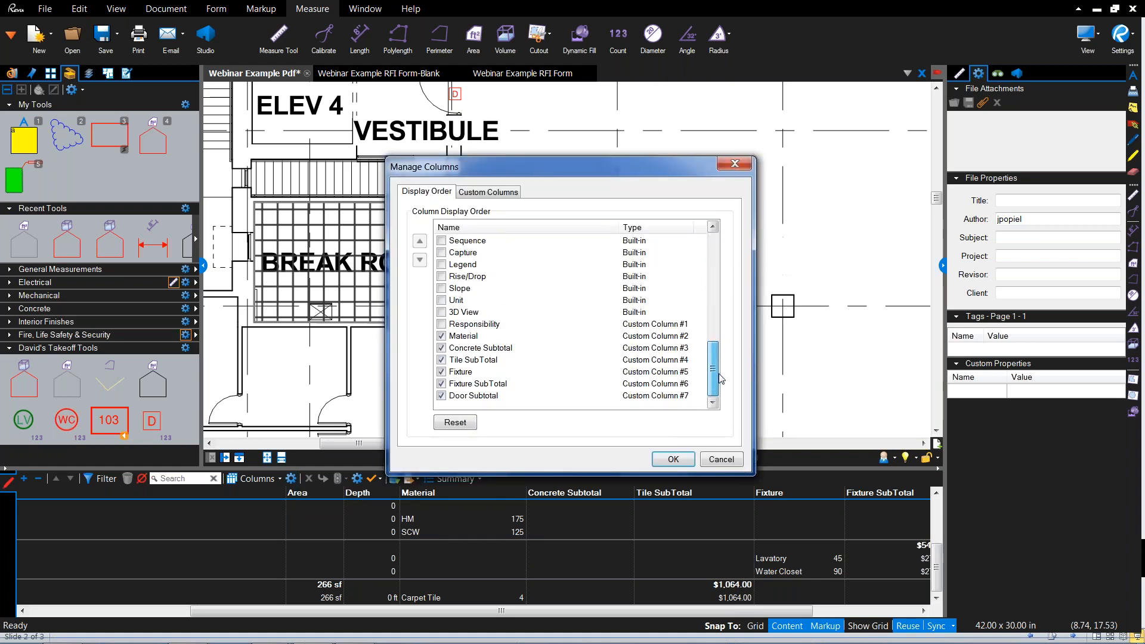
click(471, 338)
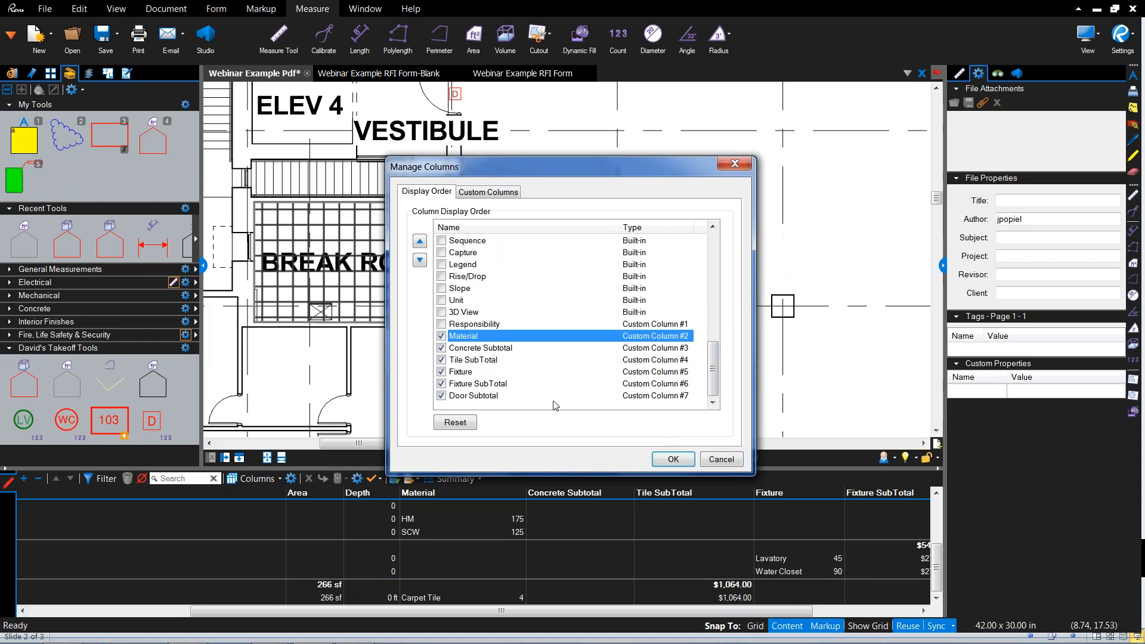
click(484, 193)
click(481, 253)
click(702, 355)
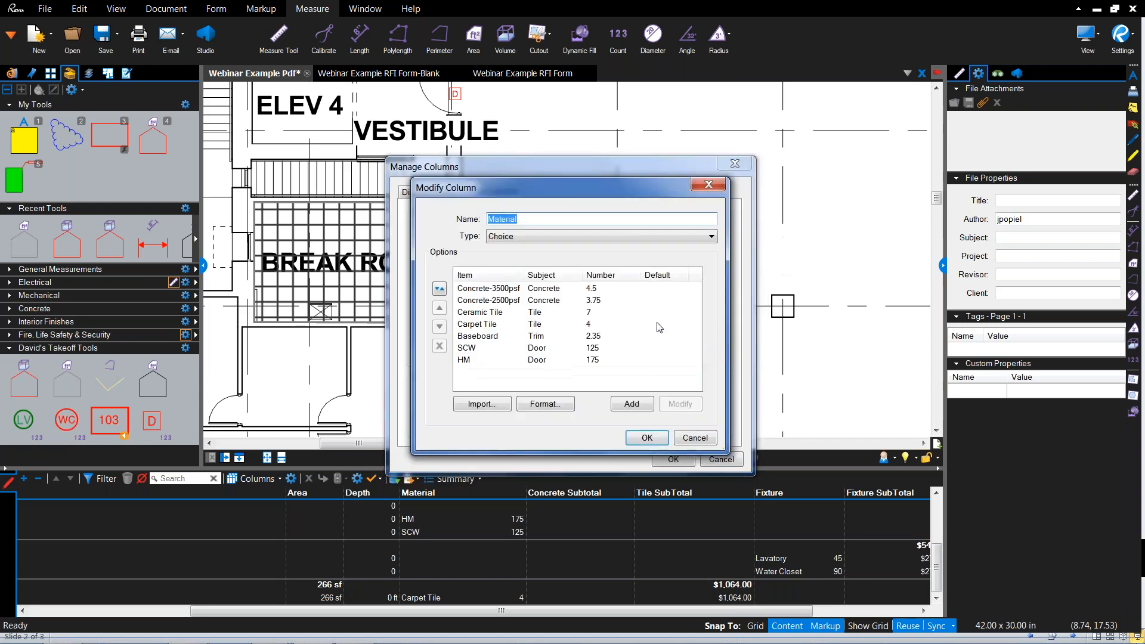
click(553, 290)
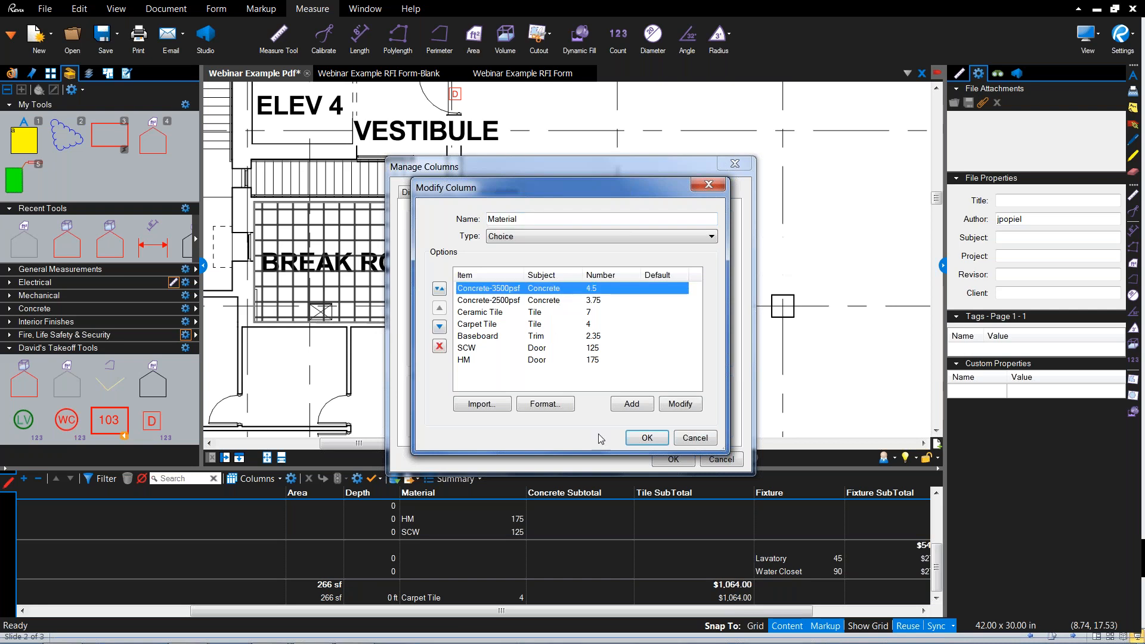
click(693, 439)
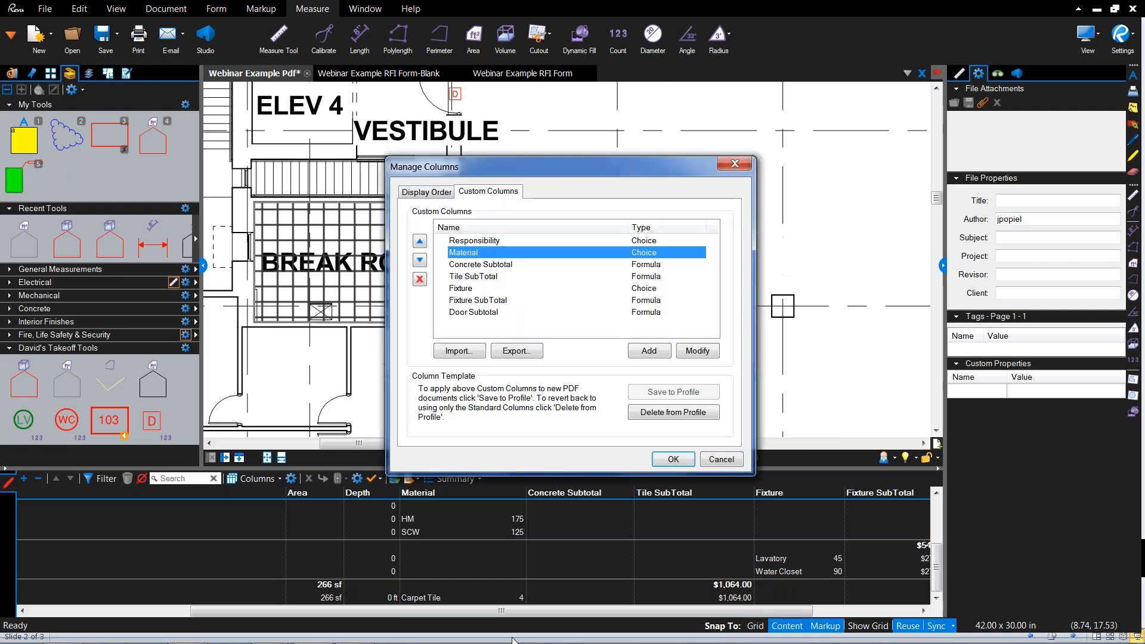
click(714, 460)
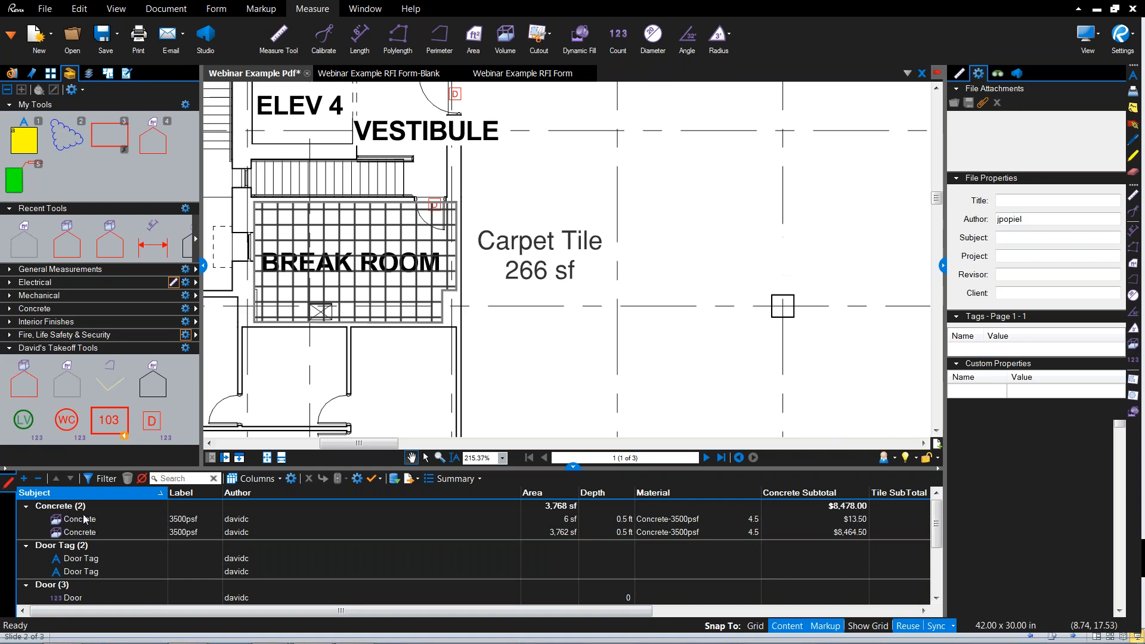
Step: Clear the subject of the small 3 cu ft 3500psf concrete volume
click(89, 520)
drag(1054, 139, 966, 157)
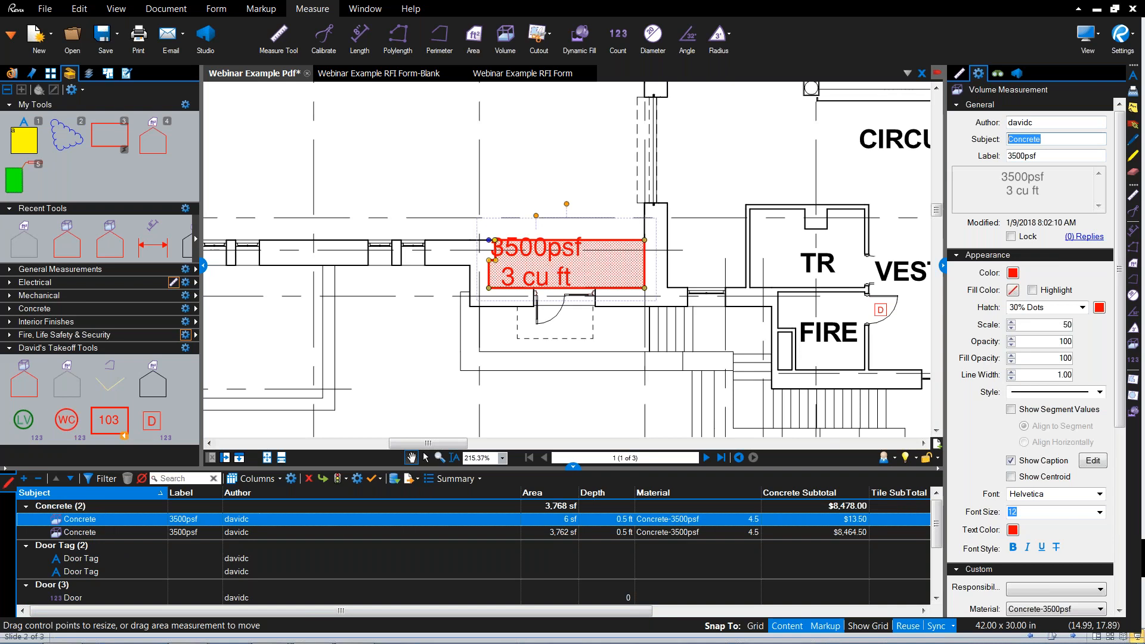
key(BackSpace)
key(Return)
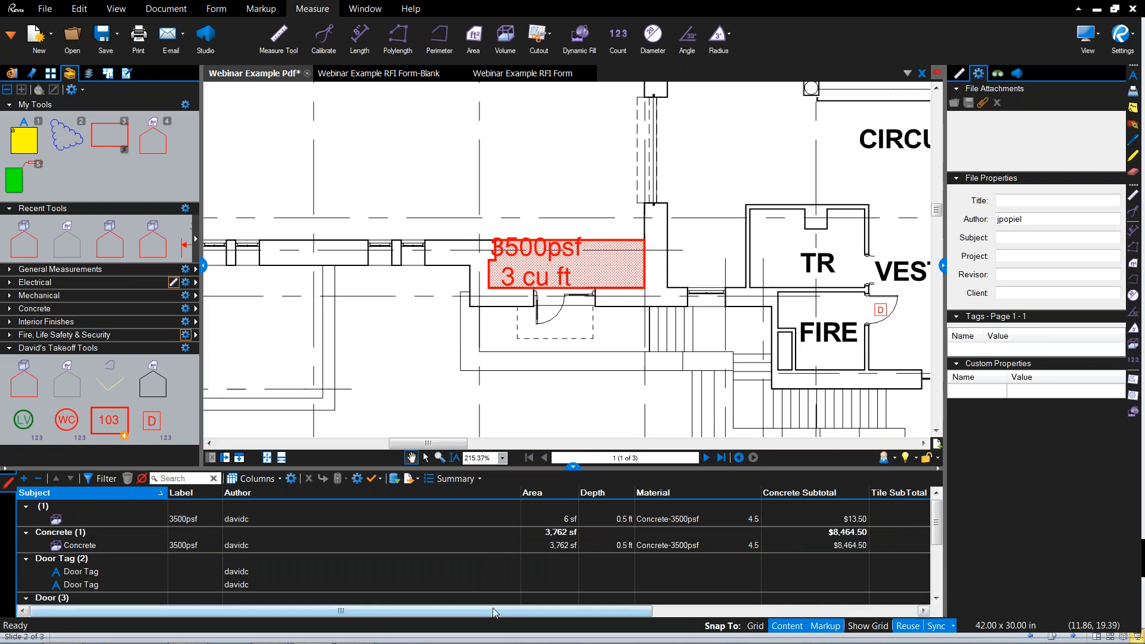
Step: Check the material choices of the small concrete volume without a subject, keeping Concrete-3500psf
scroll(254, 547, down, 2)
scroll(254, 546, up, 2)
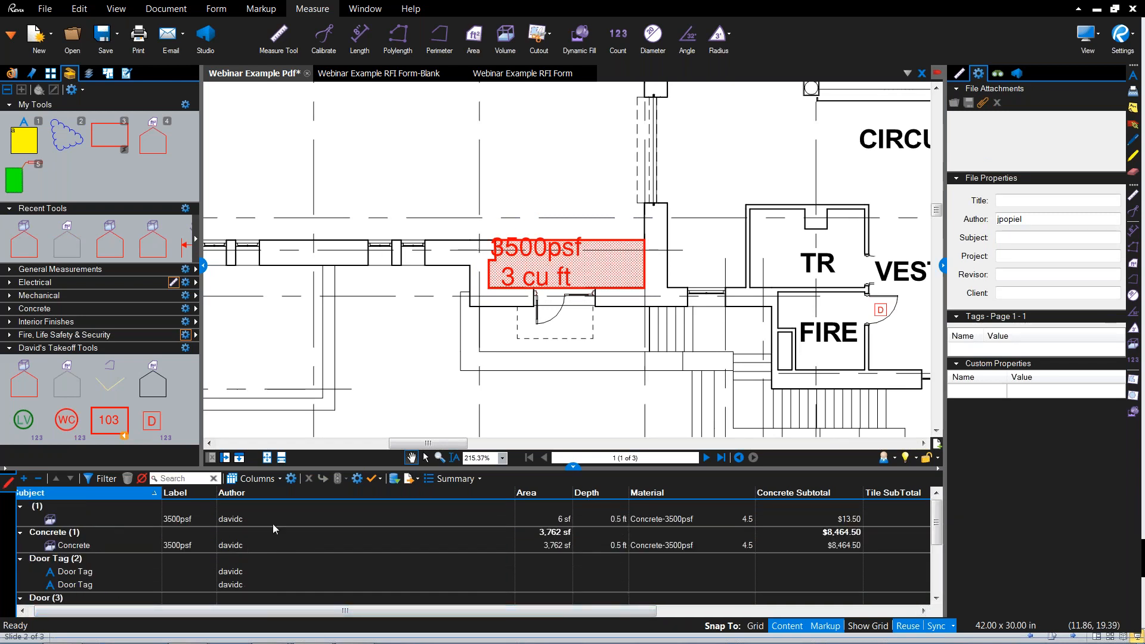
click(695, 519)
click(750, 521)
click(662, 532)
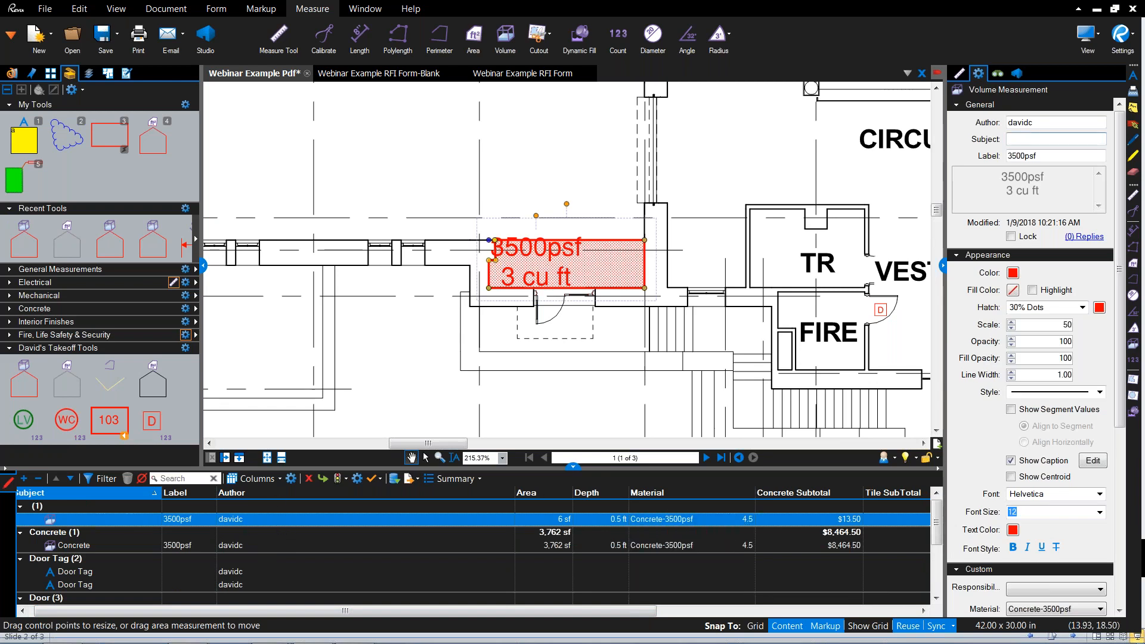
Step: Open the Material custom column's definition and reapply its settings to the markups list
click(253, 479)
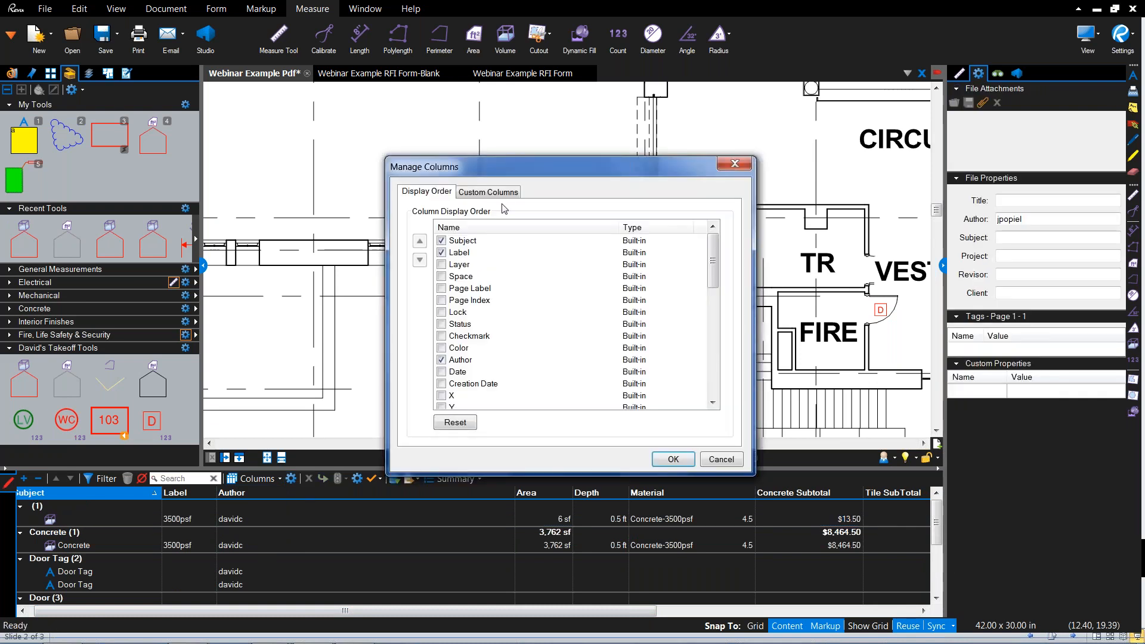
click(488, 192)
click(472, 253)
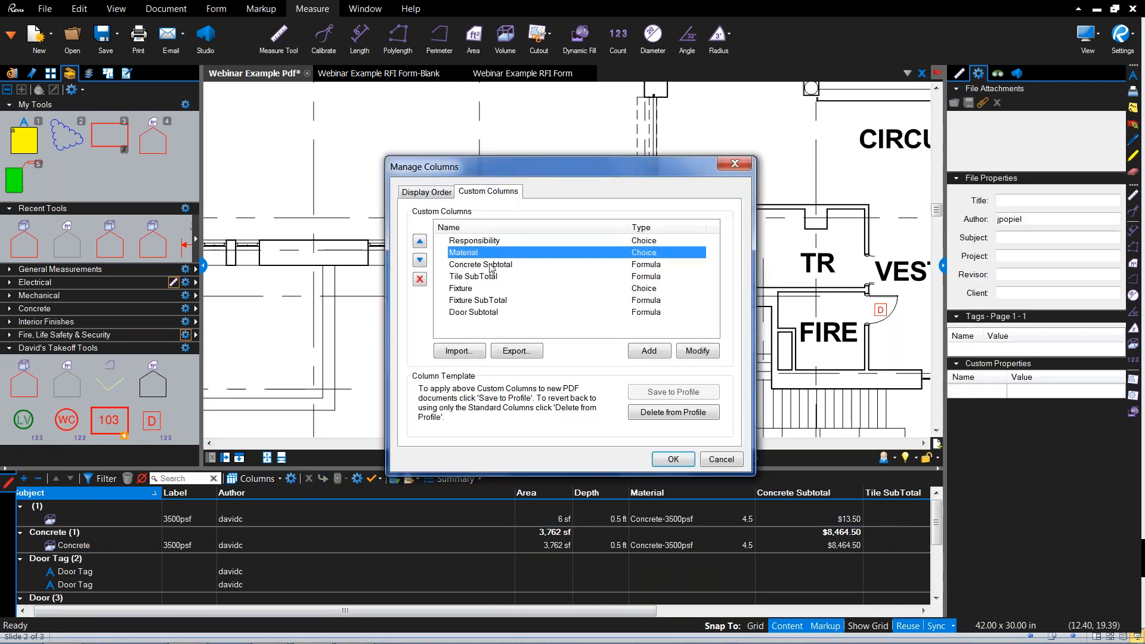
click(693, 352)
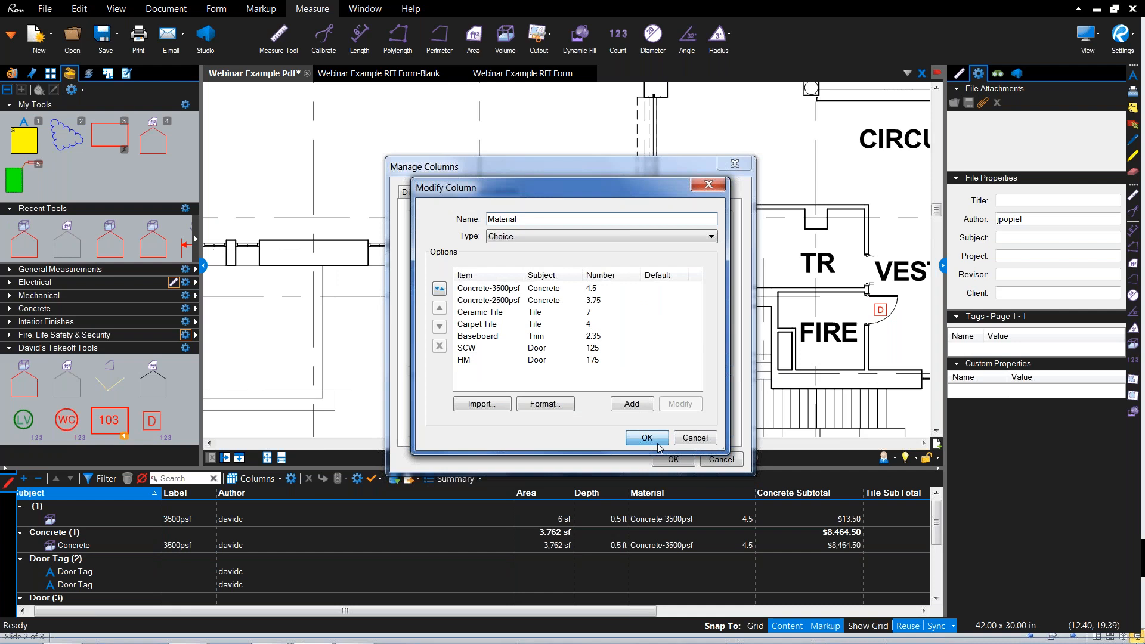
click(658, 444)
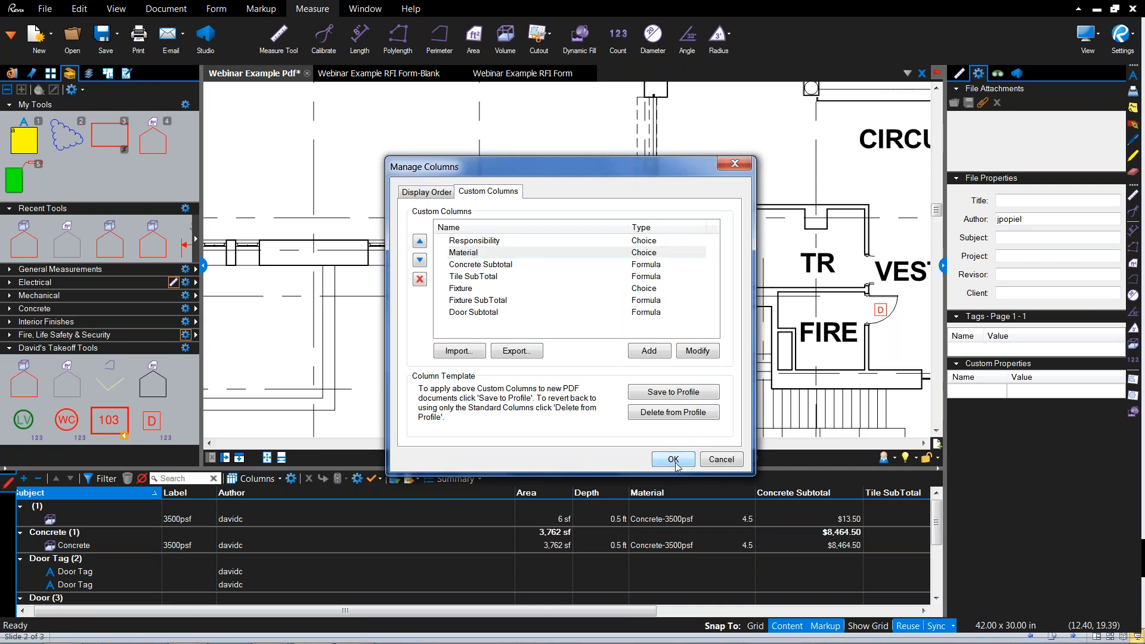
click(673, 460)
Step: Select the small 3500psf volume on the plan and examine which materials it offers with a blank subject
click(584, 258)
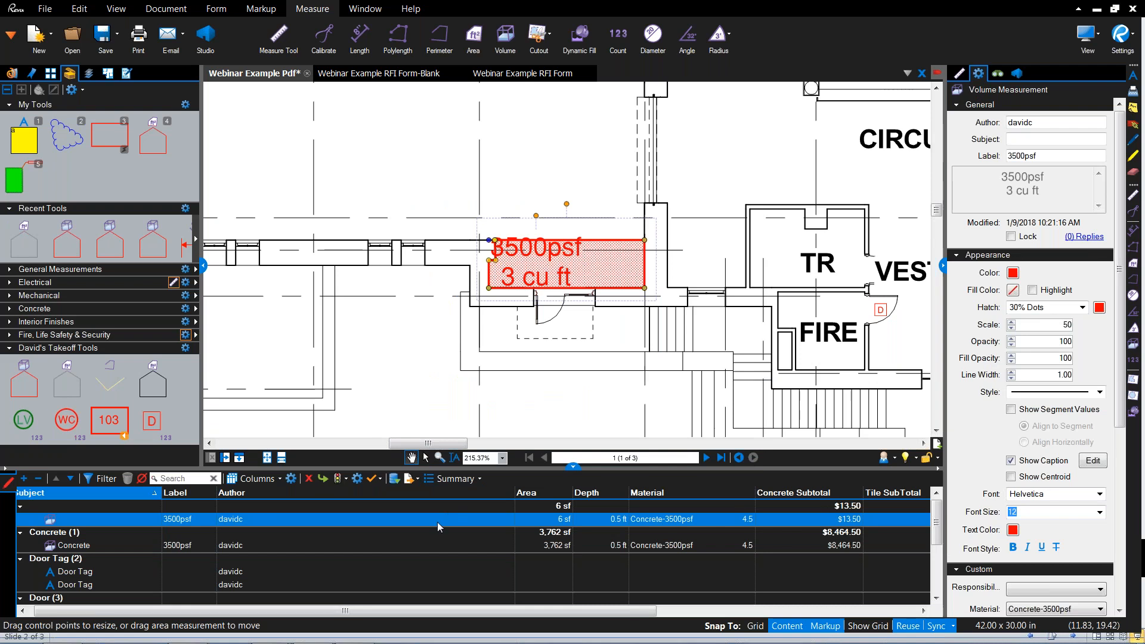
click(746, 520)
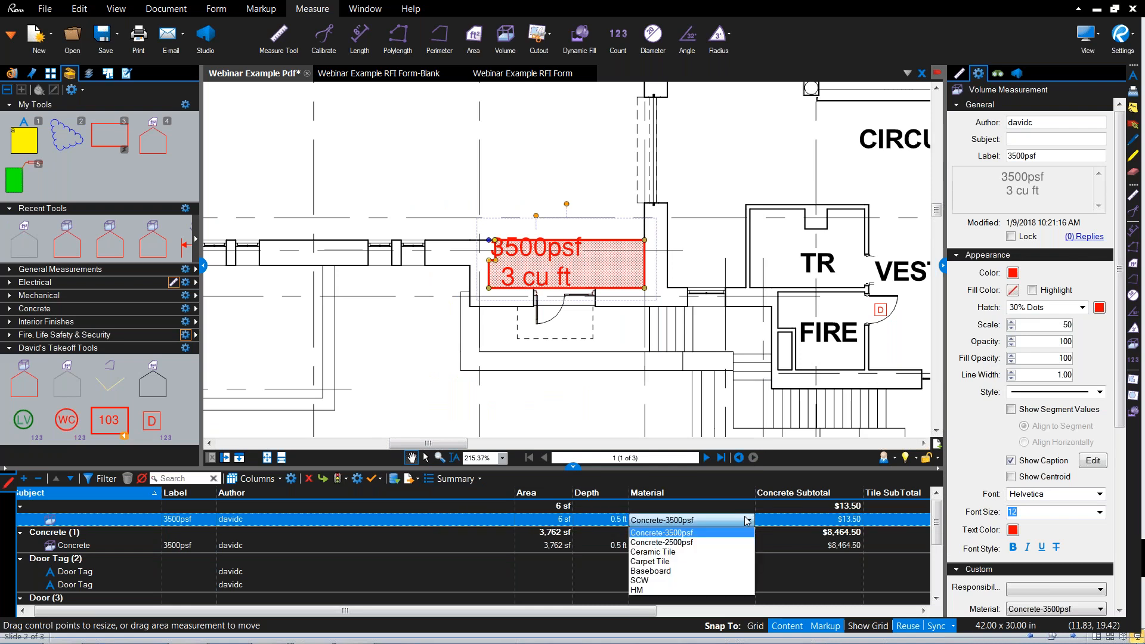
click(504, 521)
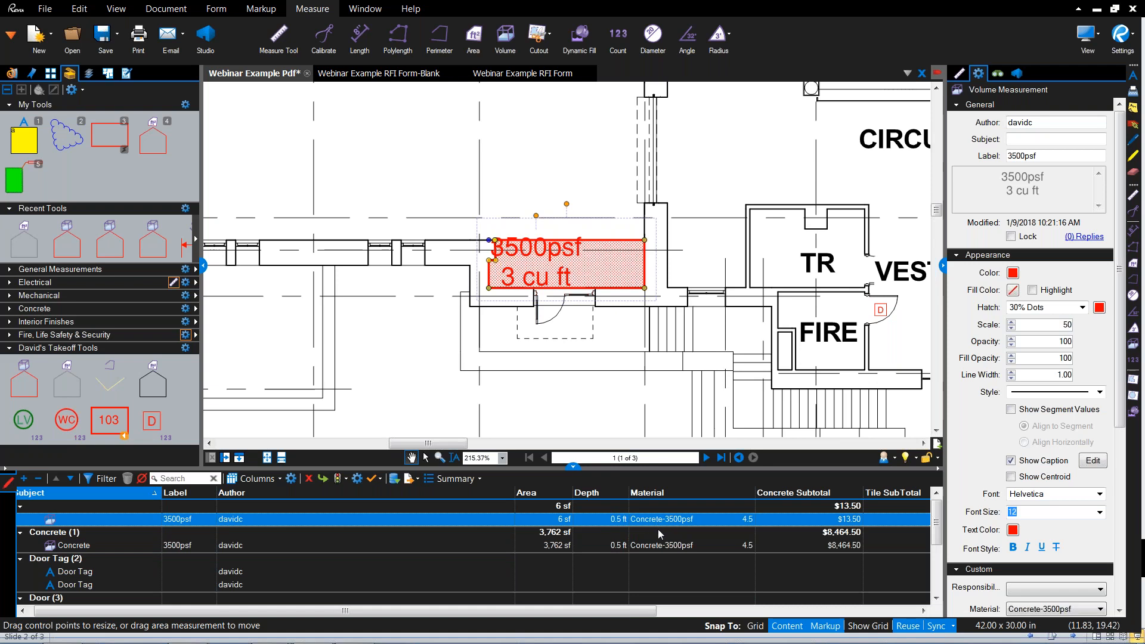
Step: Check the material choices offered for the SCW door count in the markups list
scroll(698, 540, down, 5)
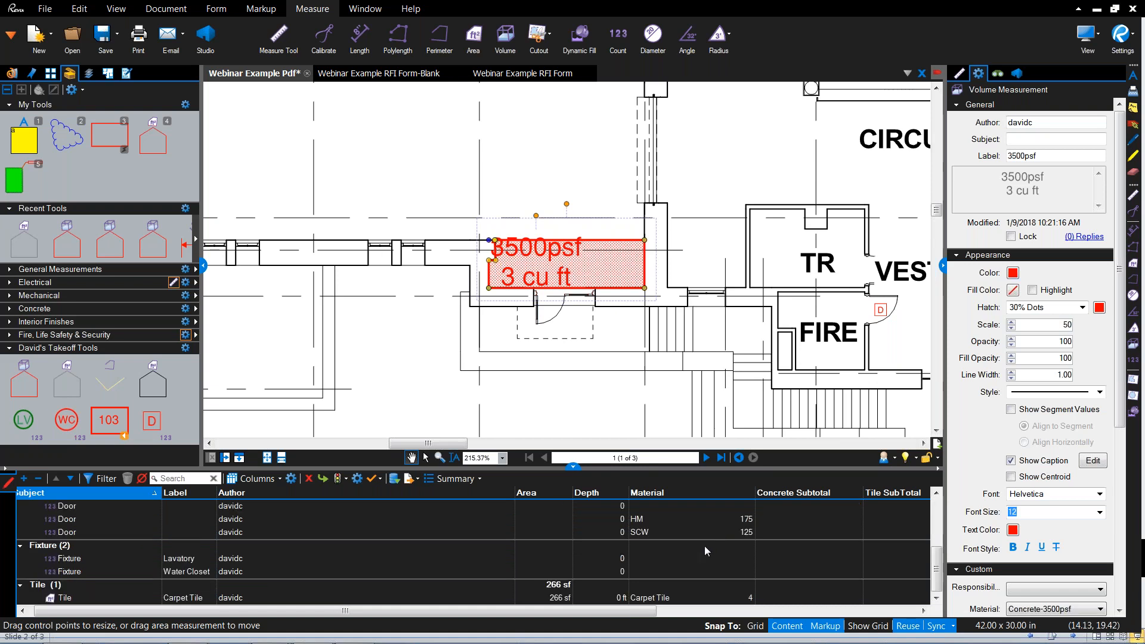
click(120, 514)
scroll(749, 527, up, 5)
scroll(750, 527, down, 5)
click(743, 538)
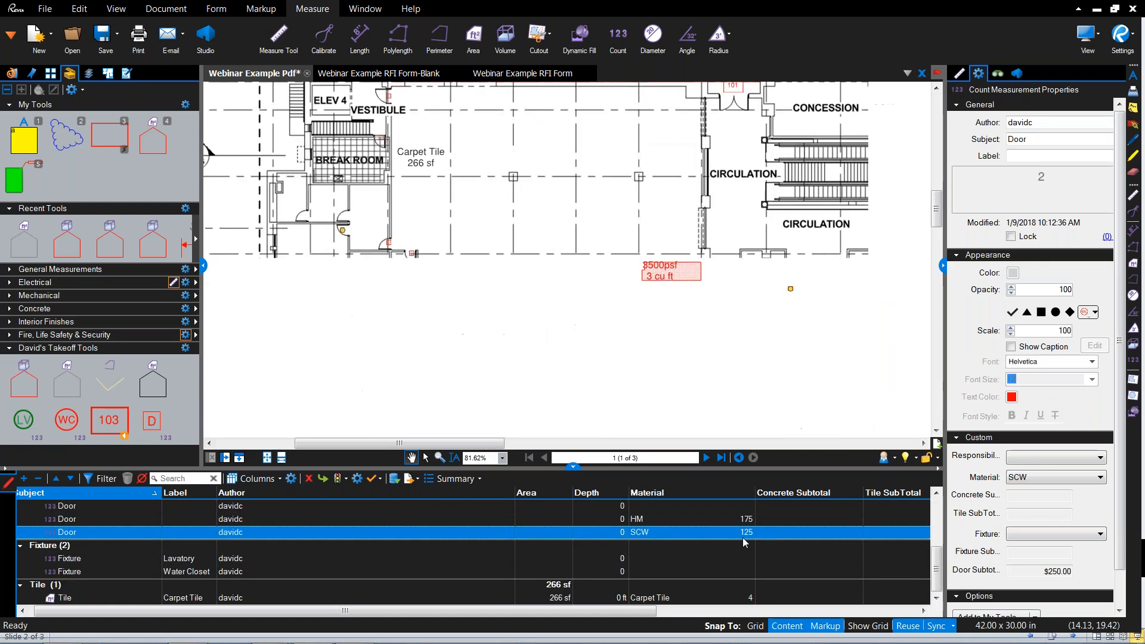
click(743, 538)
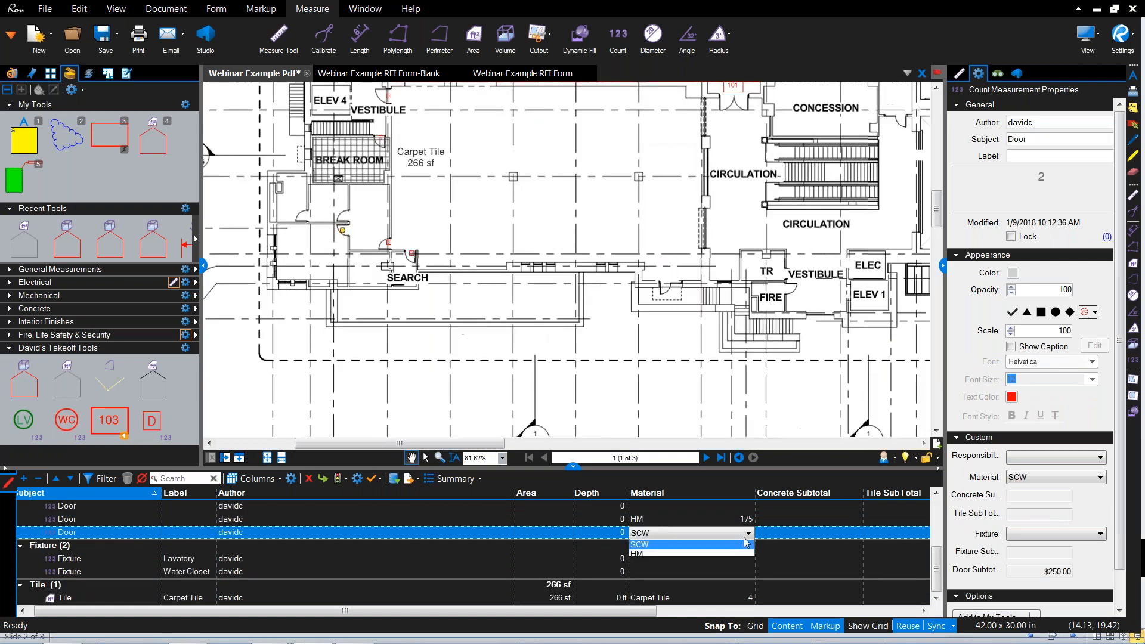
click(728, 510)
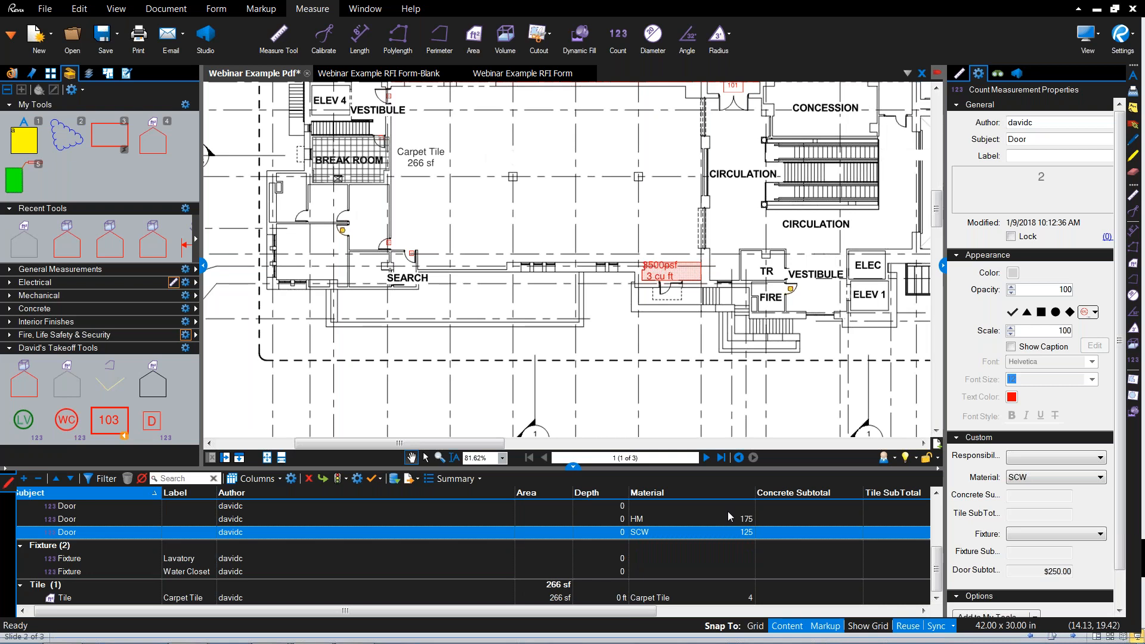
Step: Review the Material column's SCW and HM choice items and inspect HM's subject and numeric value settings
click(295, 483)
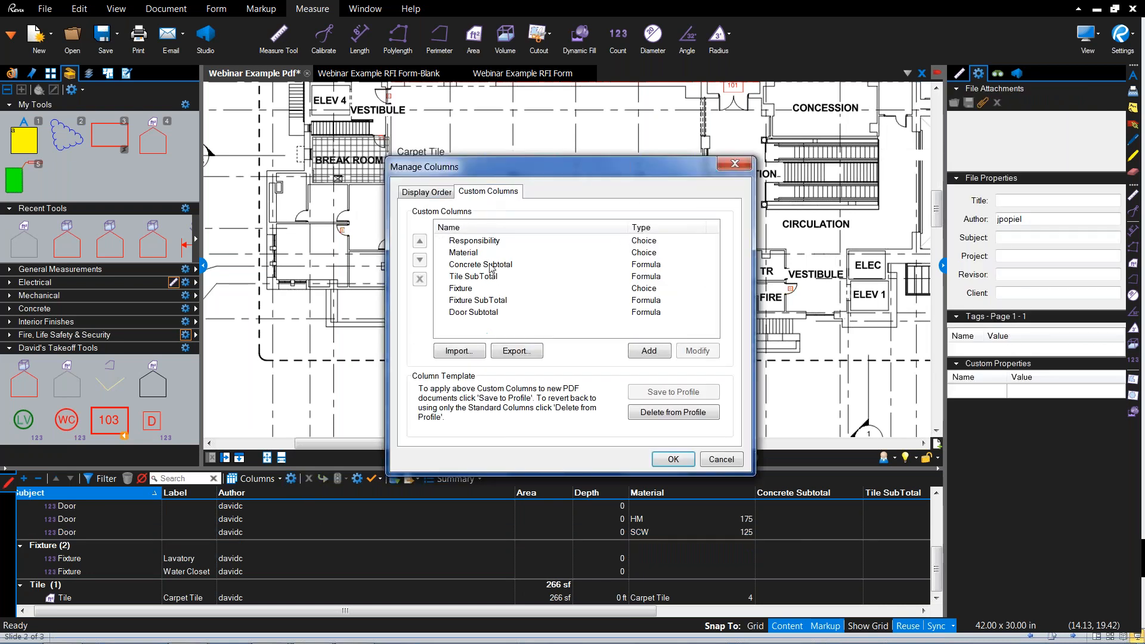
click(491, 253)
click(706, 353)
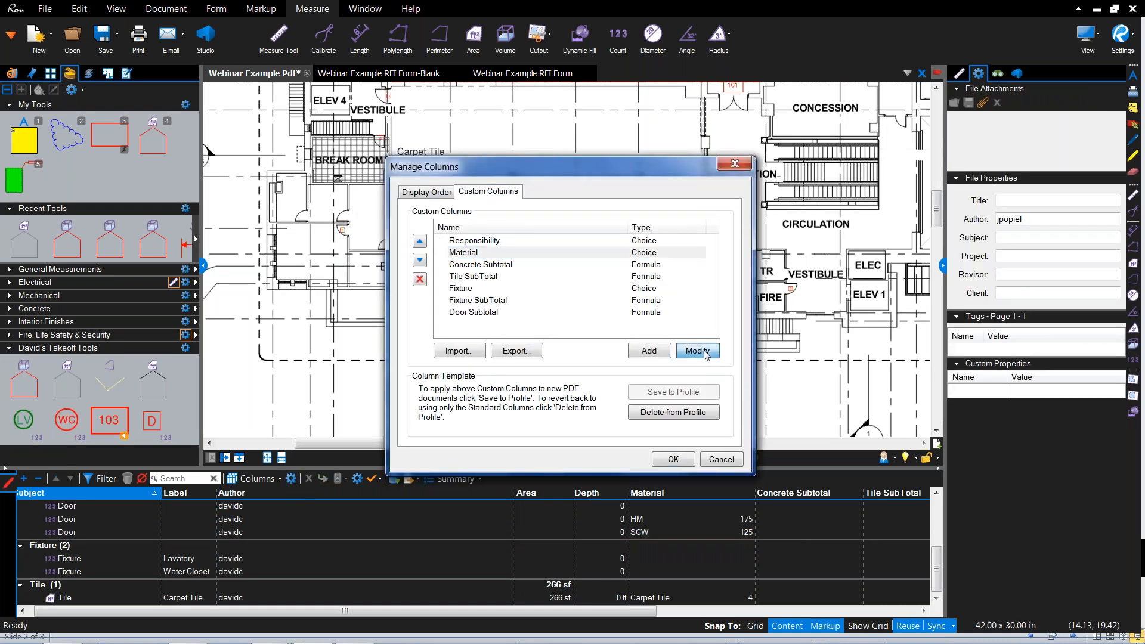
click(518, 349)
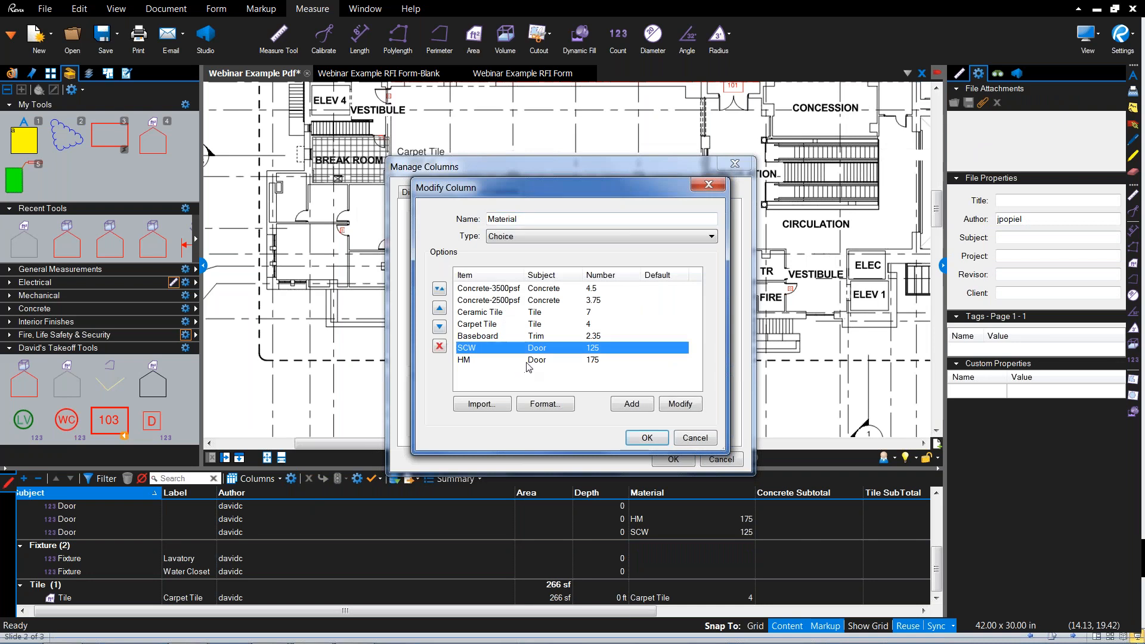
click(527, 362)
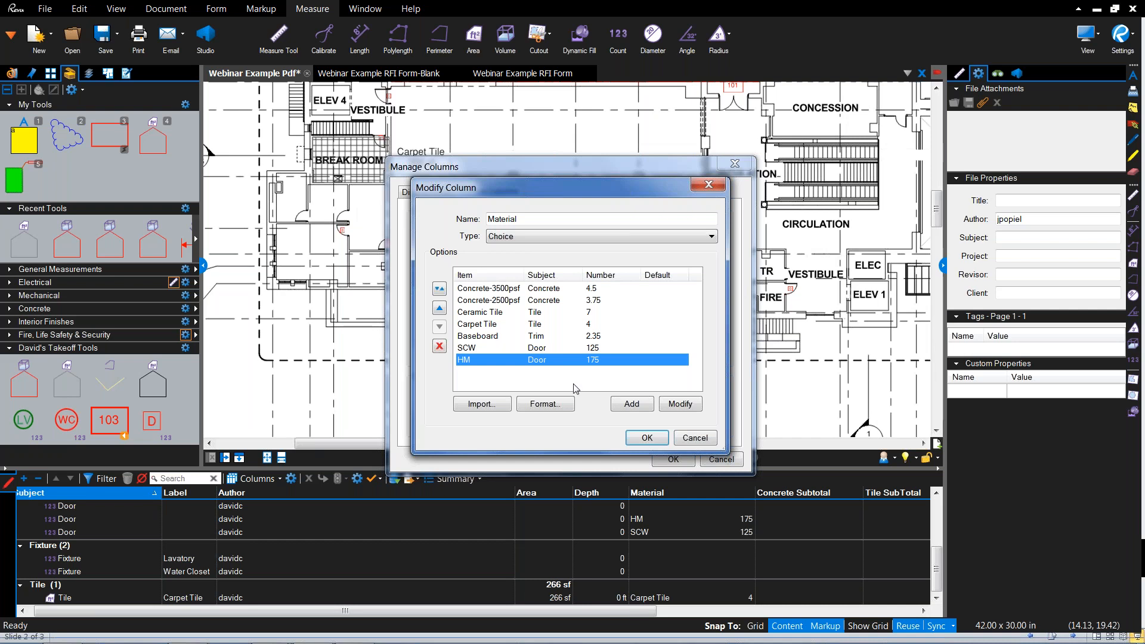
click(682, 407)
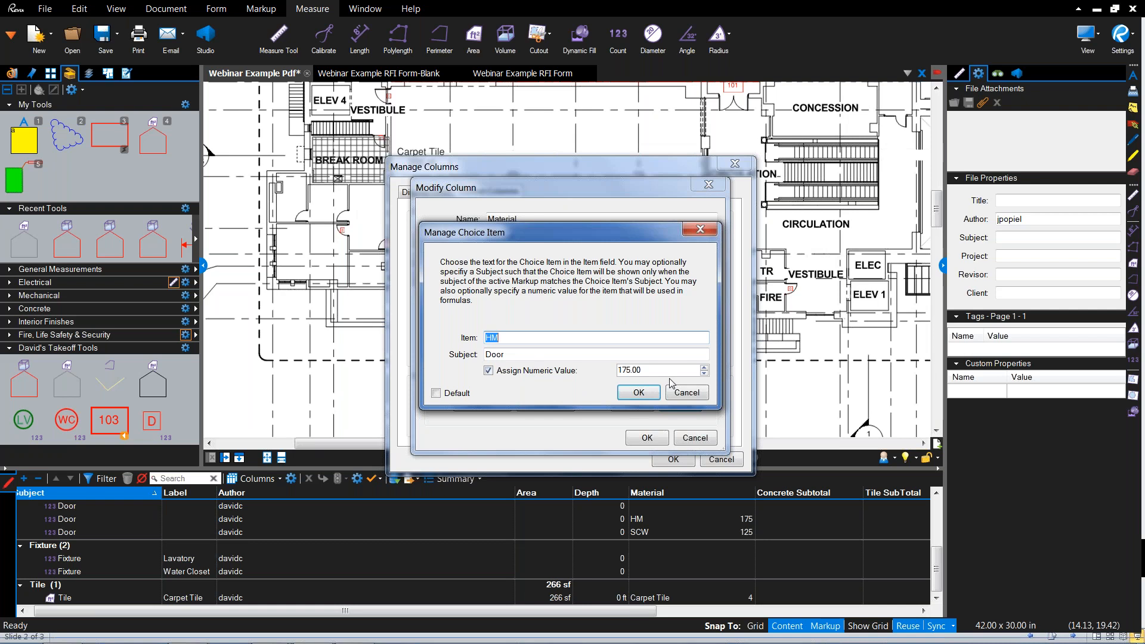
click(686, 393)
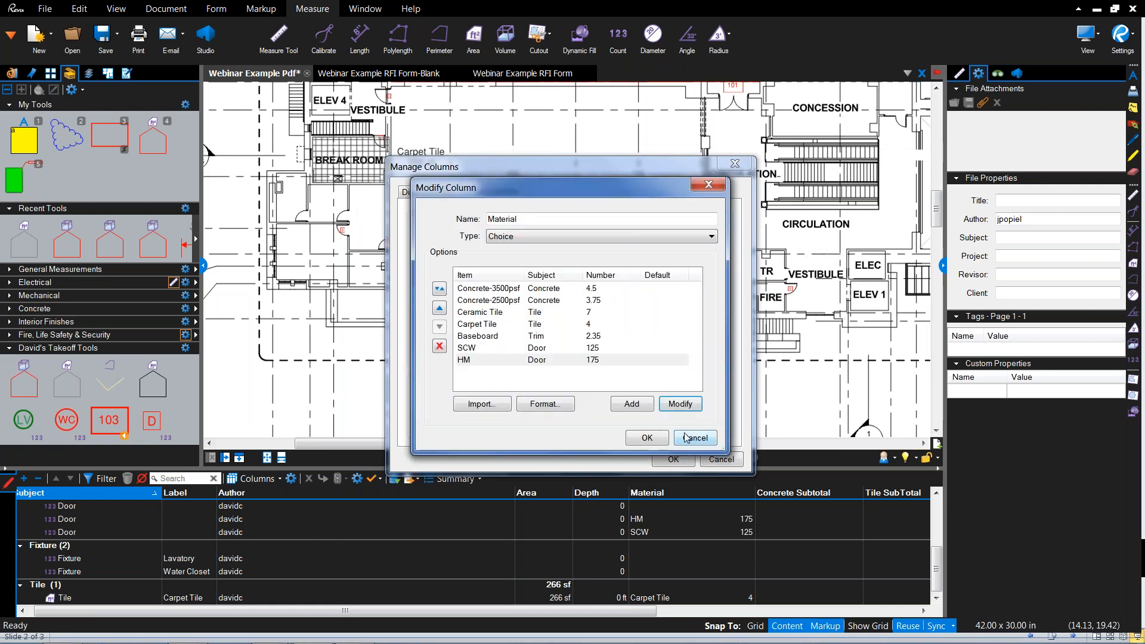
click(646, 441)
click(673, 460)
drag(633, 613, 531, 593)
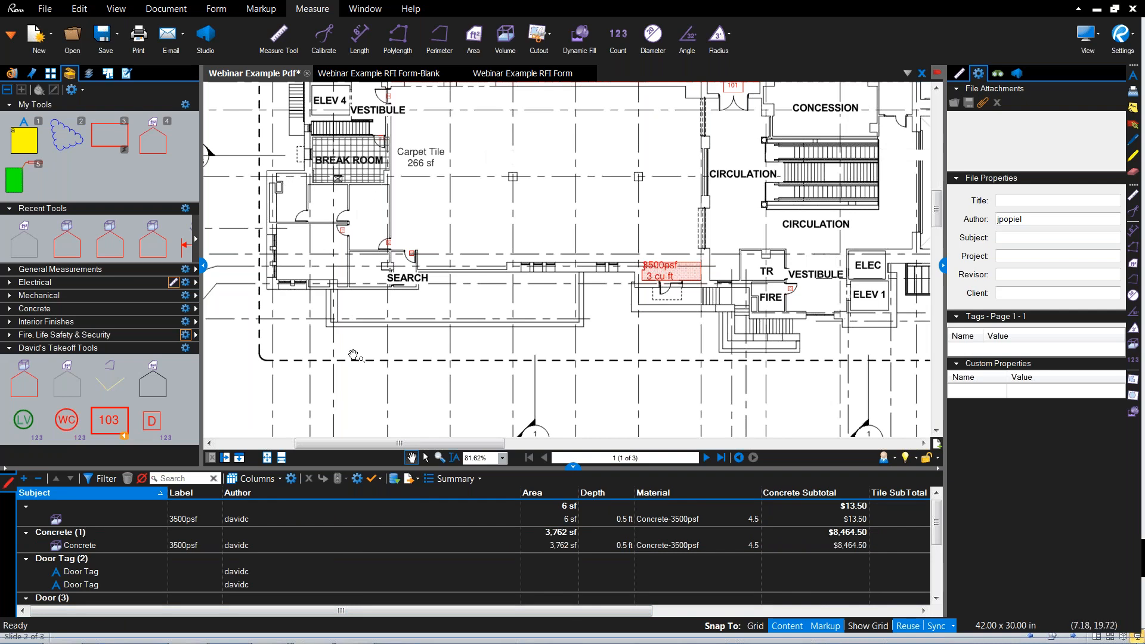
click(116, 9)
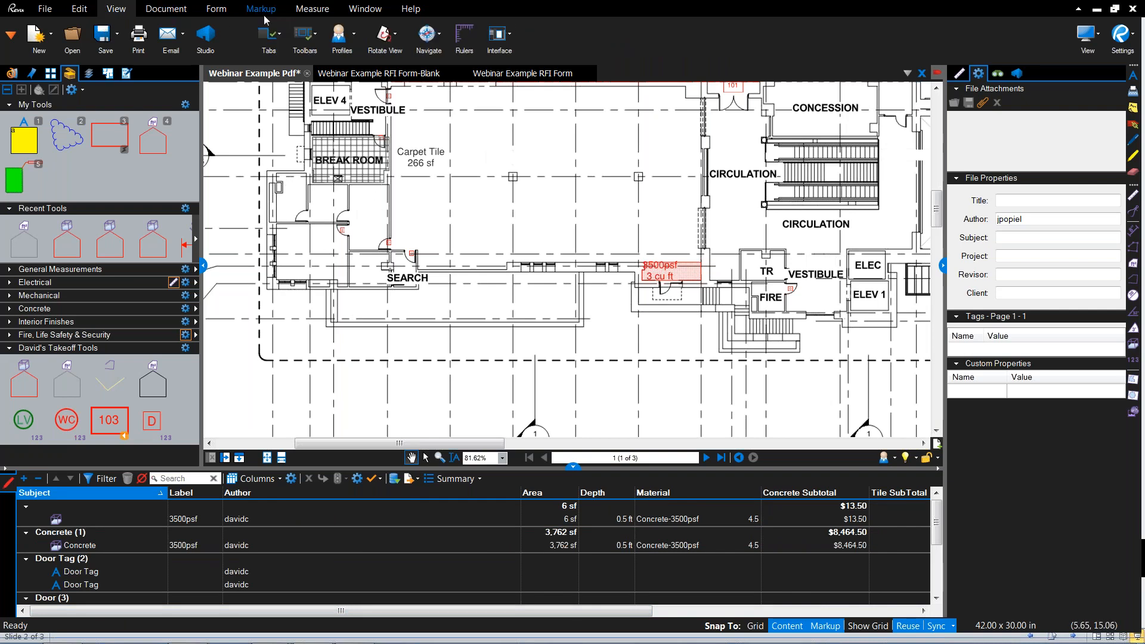
Step: Switch the workspace to the Punch profile
click(354, 34)
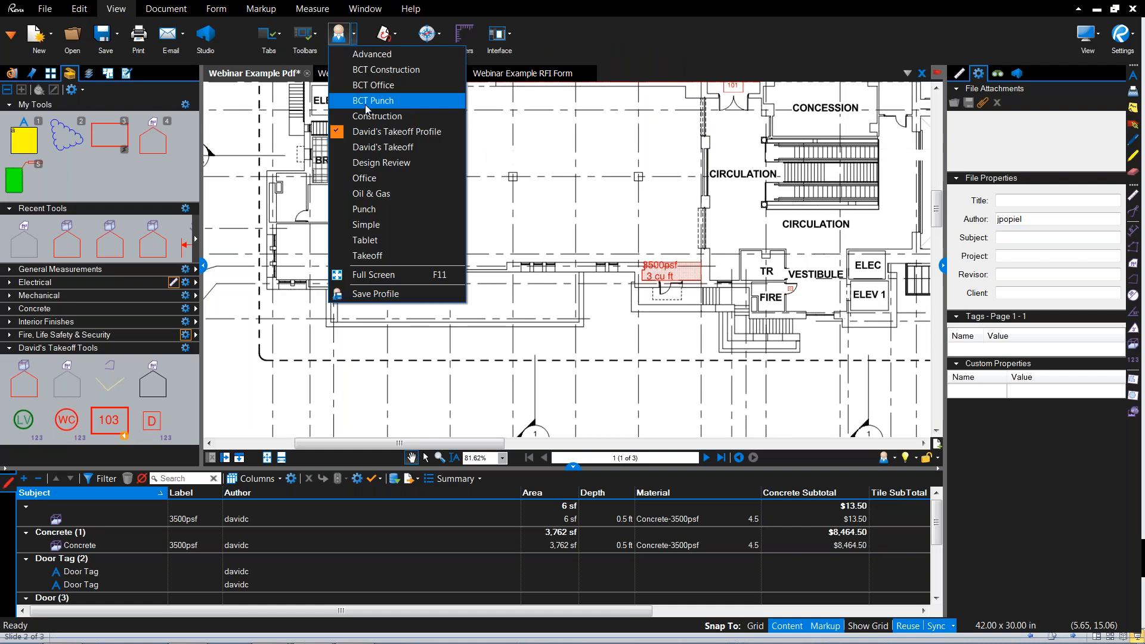
click(379, 210)
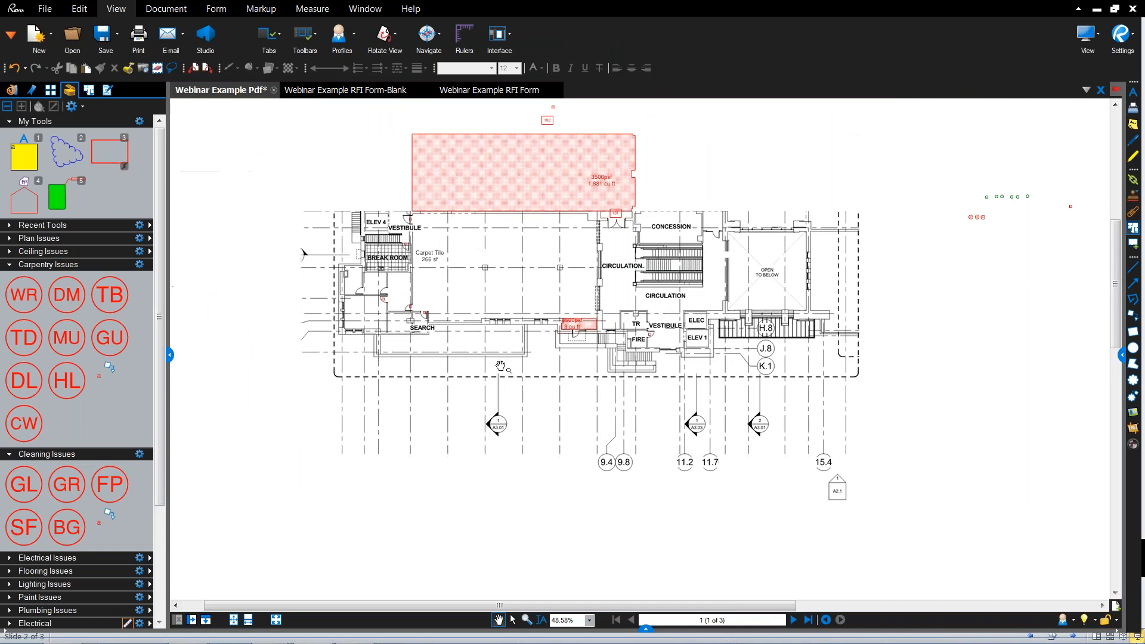
drag(508, 361, 475, 420)
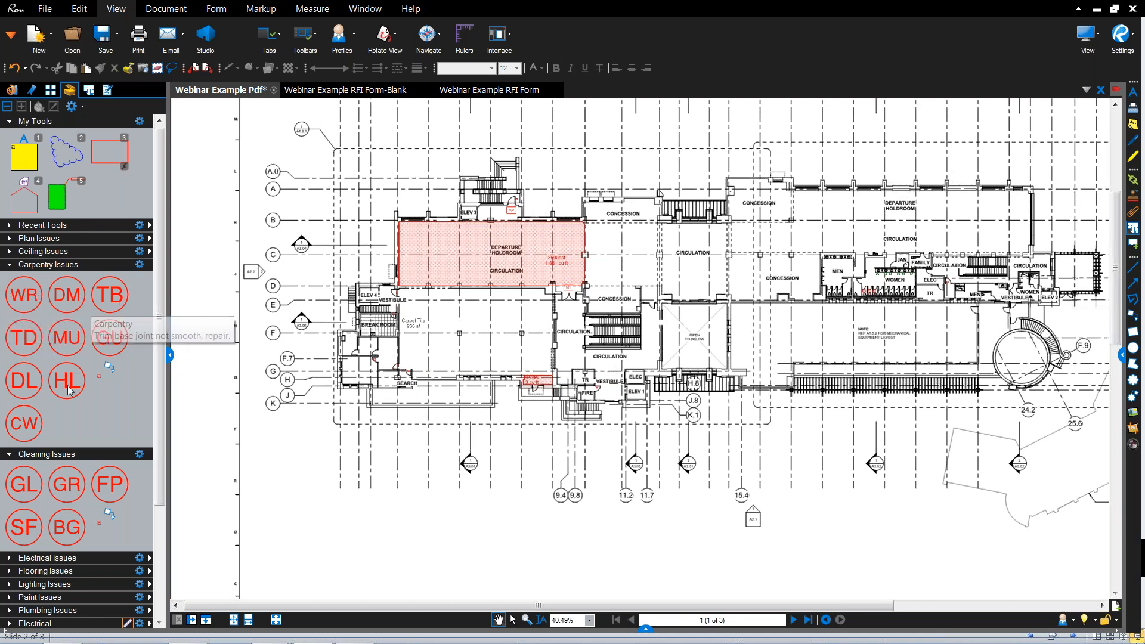
Step: Place the WR carpentry issue marker in the upper concession area beside the 3500psf volume, with markup properties shown
click(24, 424)
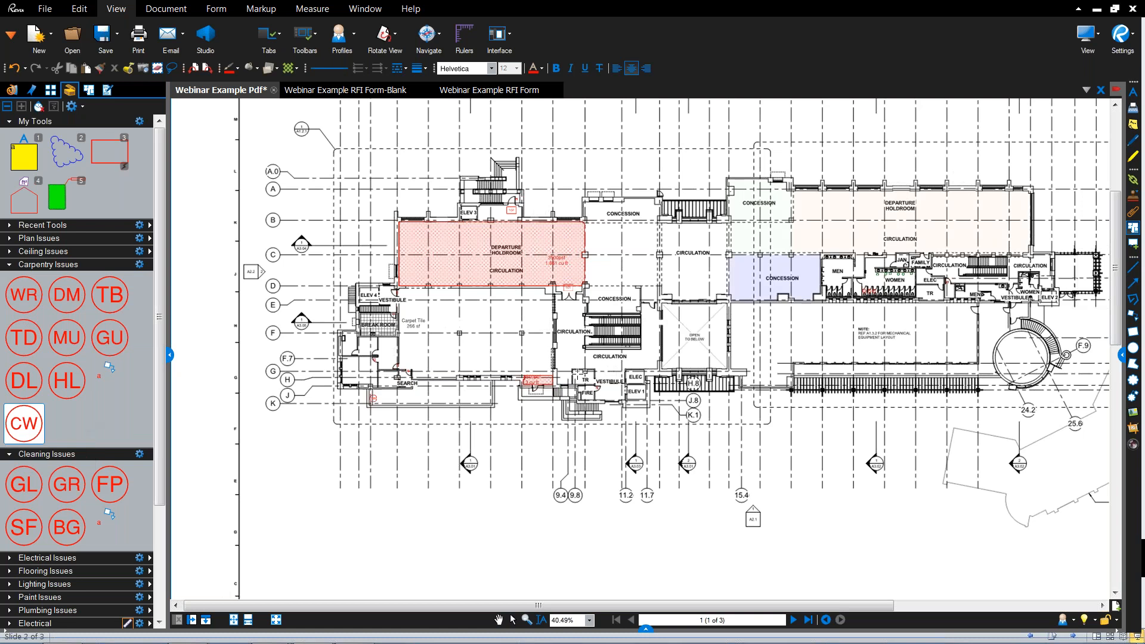
click(1122, 355)
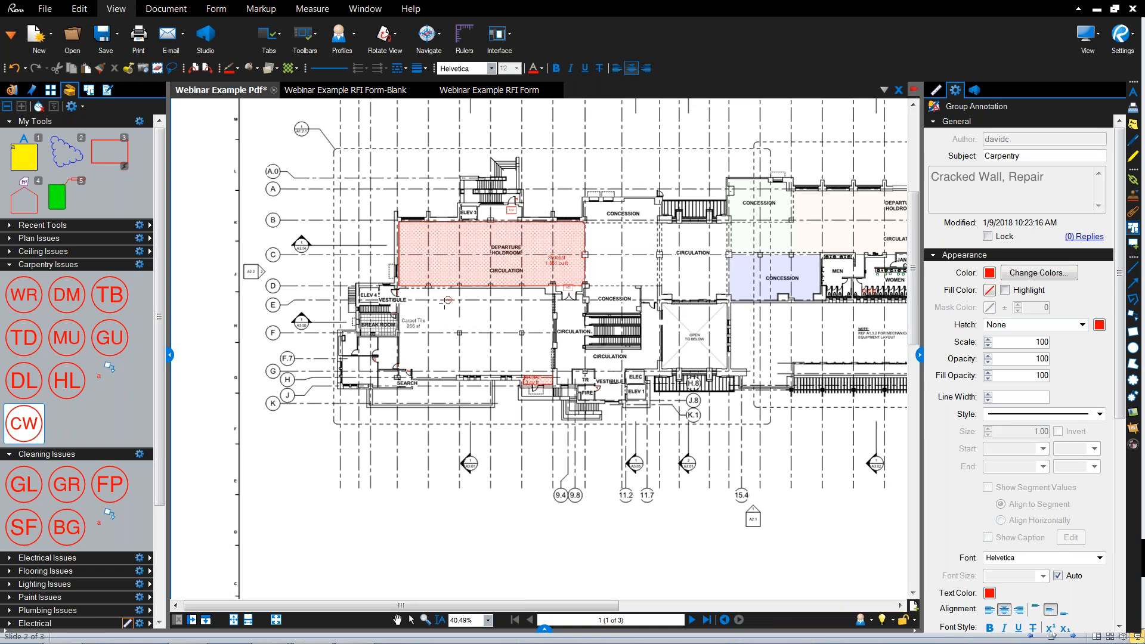
click(31, 306)
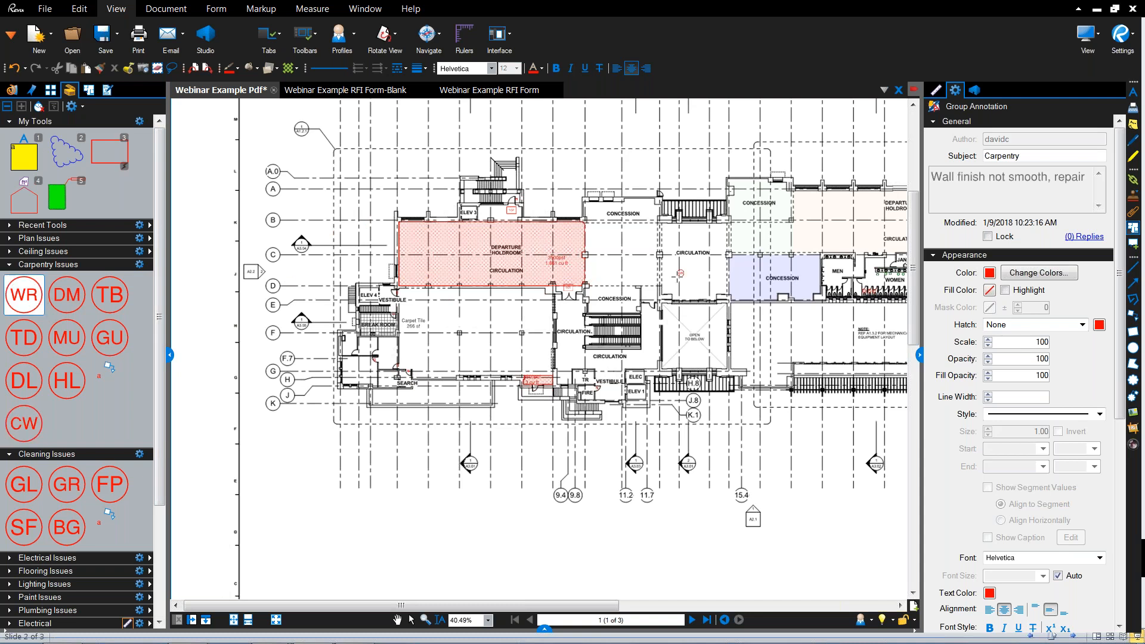
scroll(708, 253, up, 3)
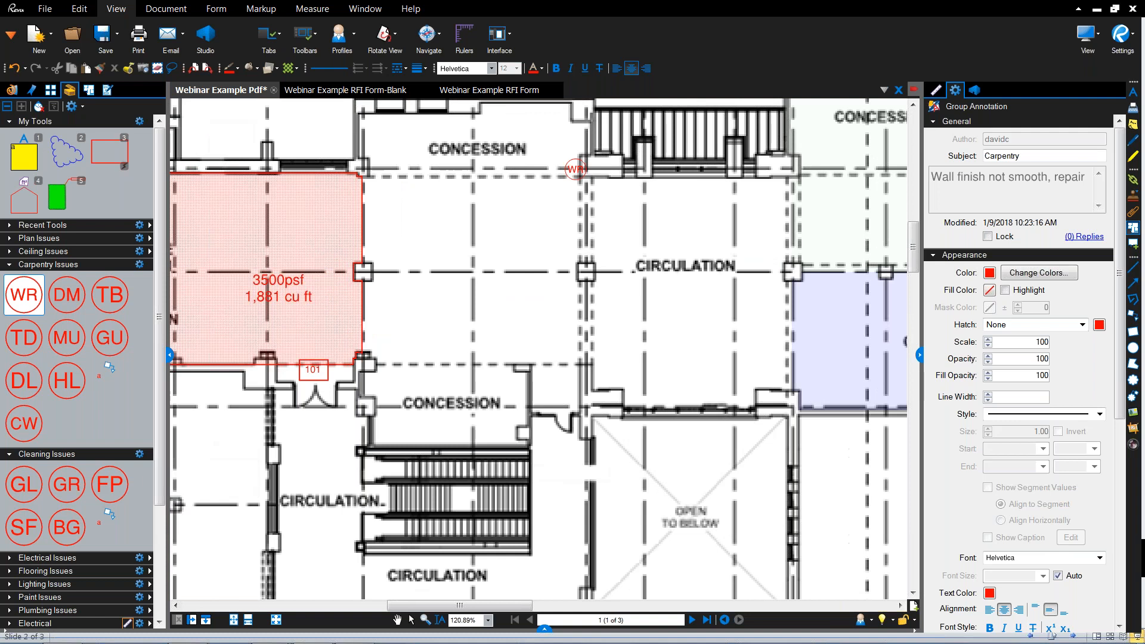
click(415, 154)
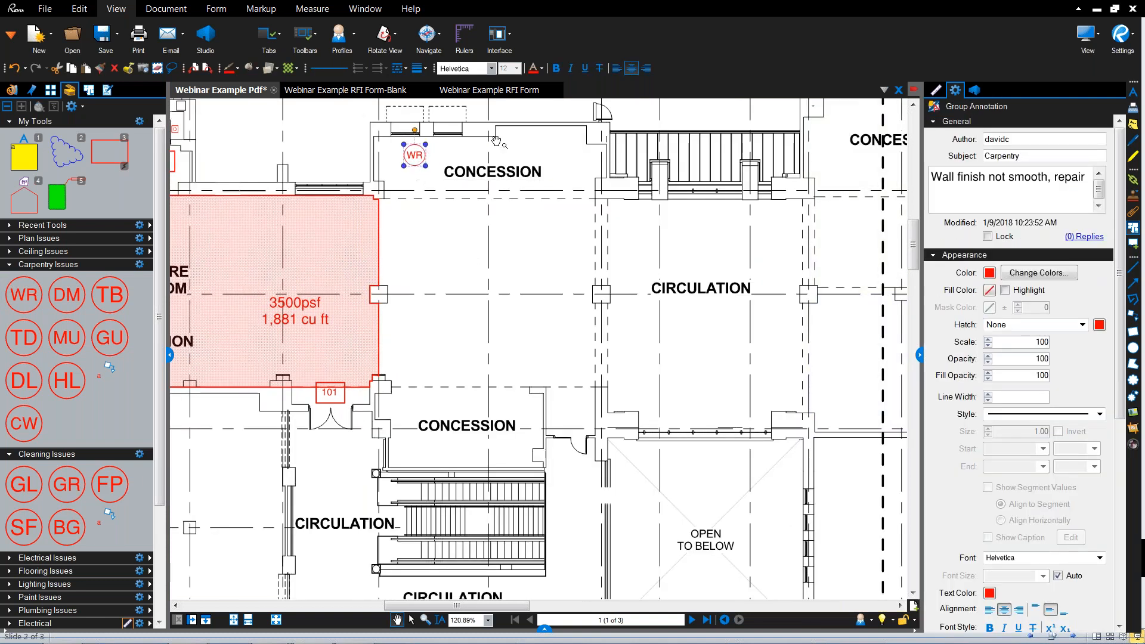
Step: Change the label text inside the concession area's carpentry marker to CW
double_click(418, 155)
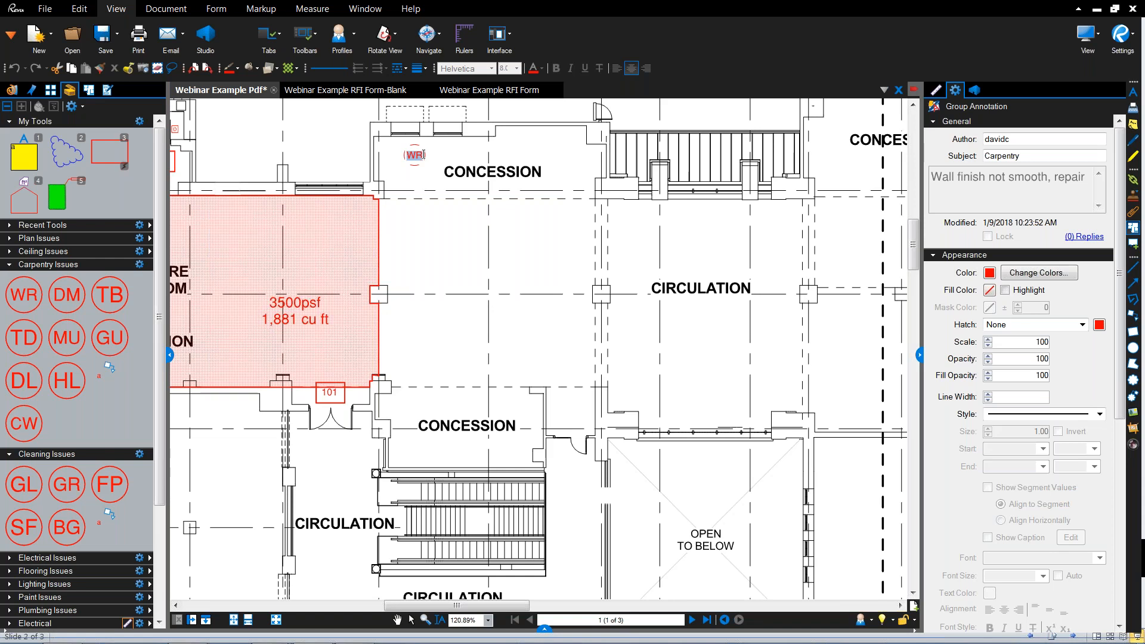
text(CW)
click(431, 149)
click(440, 163)
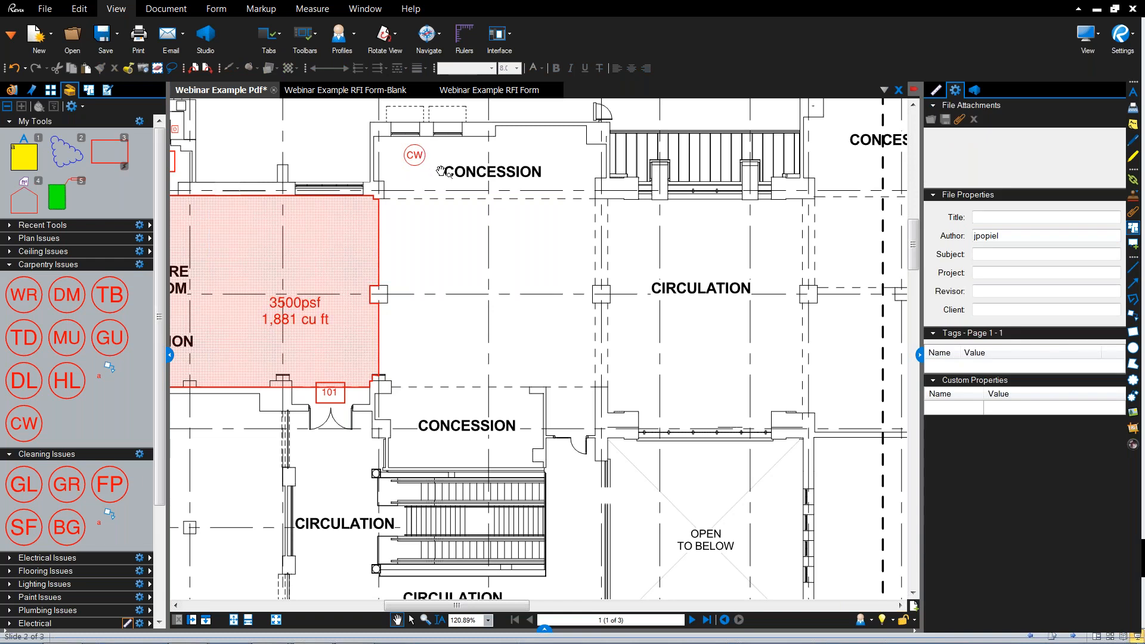
Step: Replace the concession area marker's comment with "Crack in the Wall"
click(416, 156)
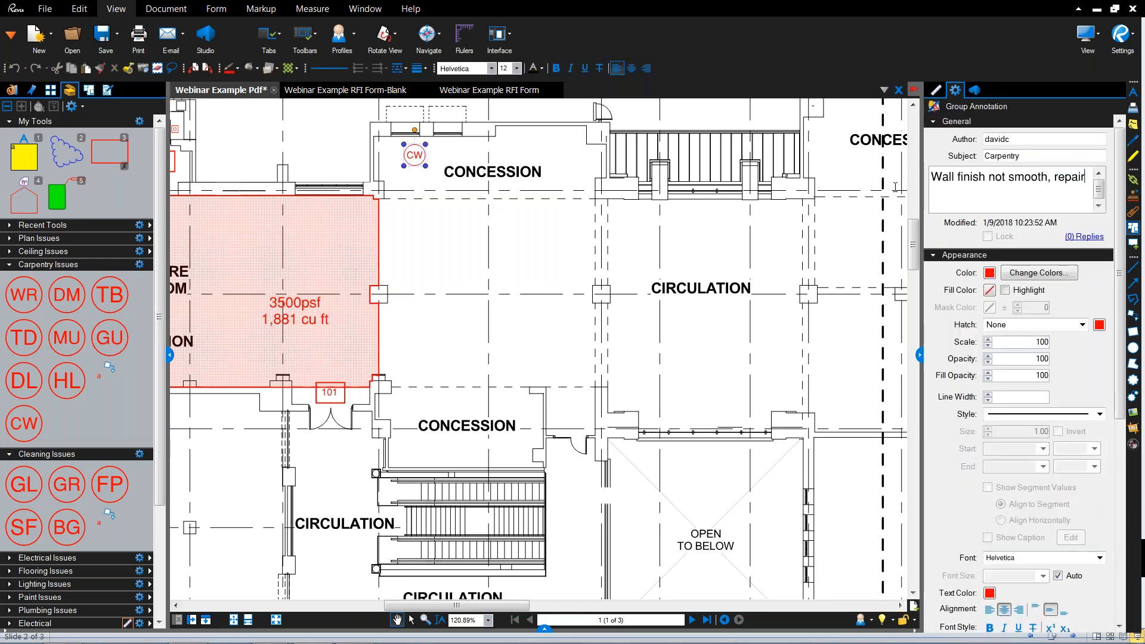
drag(896, 188, 925, 173)
text(Cr)
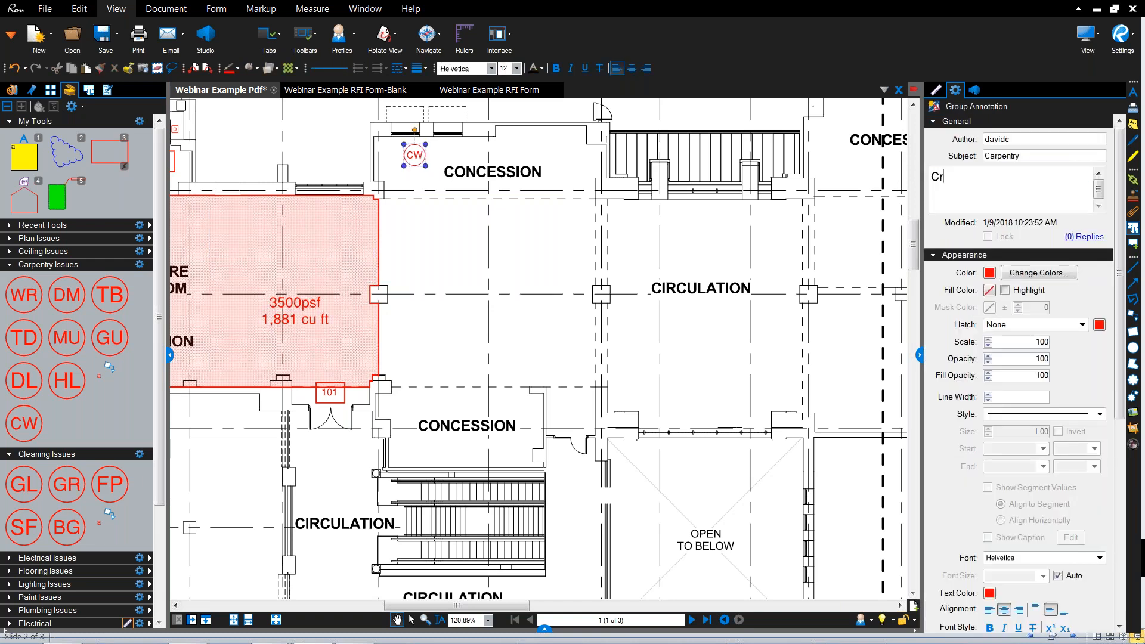
text(ack in the Wall)
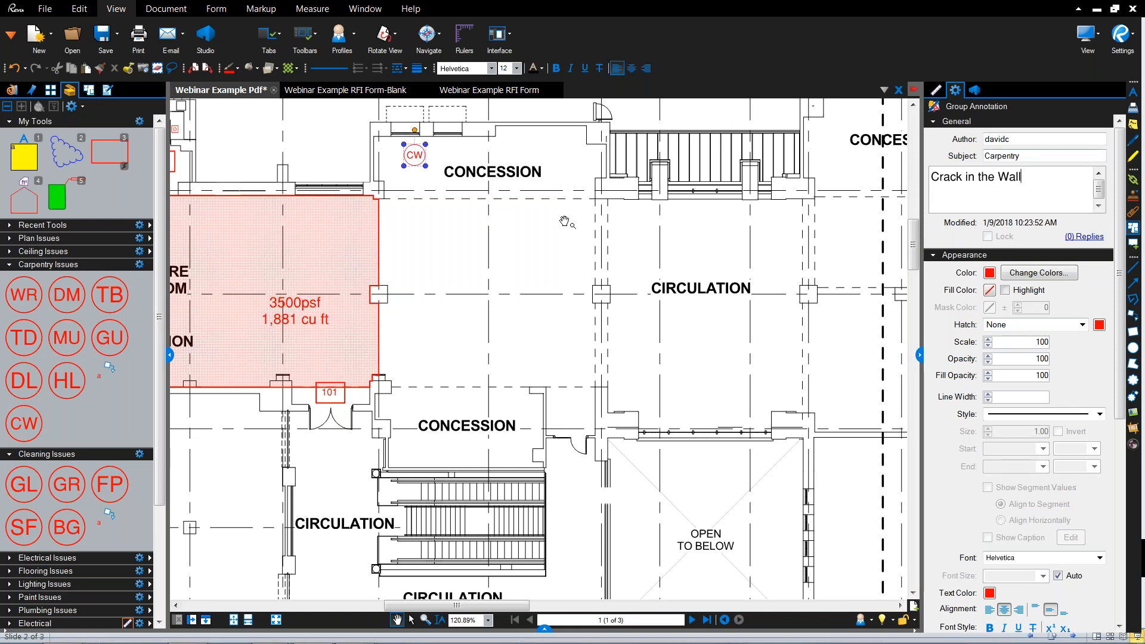
click(543, 252)
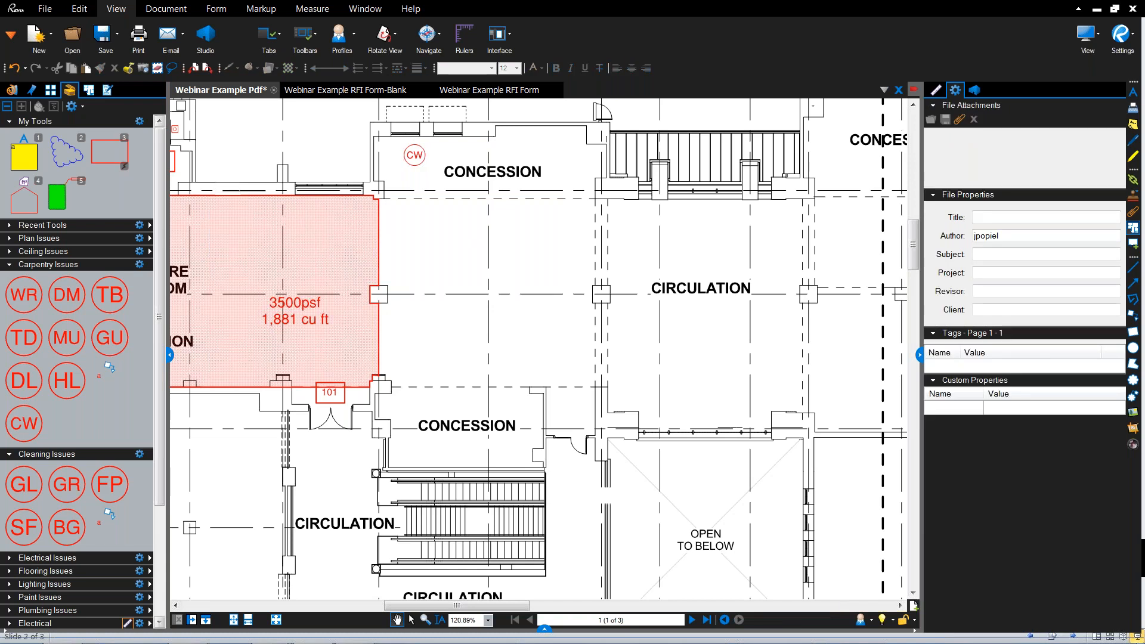
Step: Look over the men's room punch sheet on page 2 and the matching restroom area on the page 1 floor plan
scroll(160, 537, down, 5)
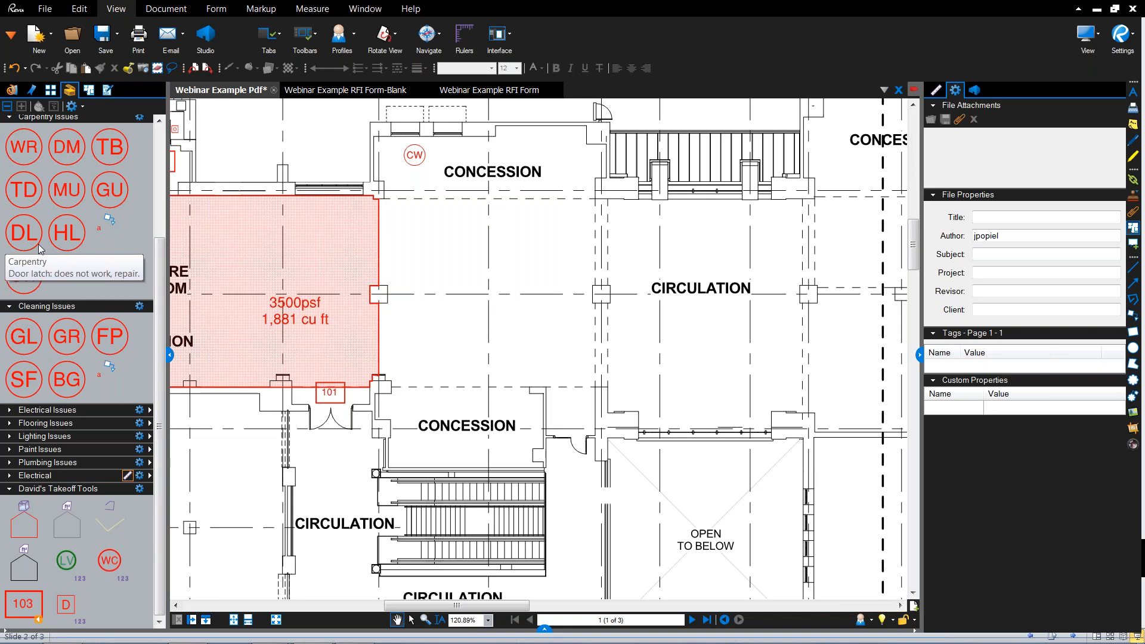
click(52, 92)
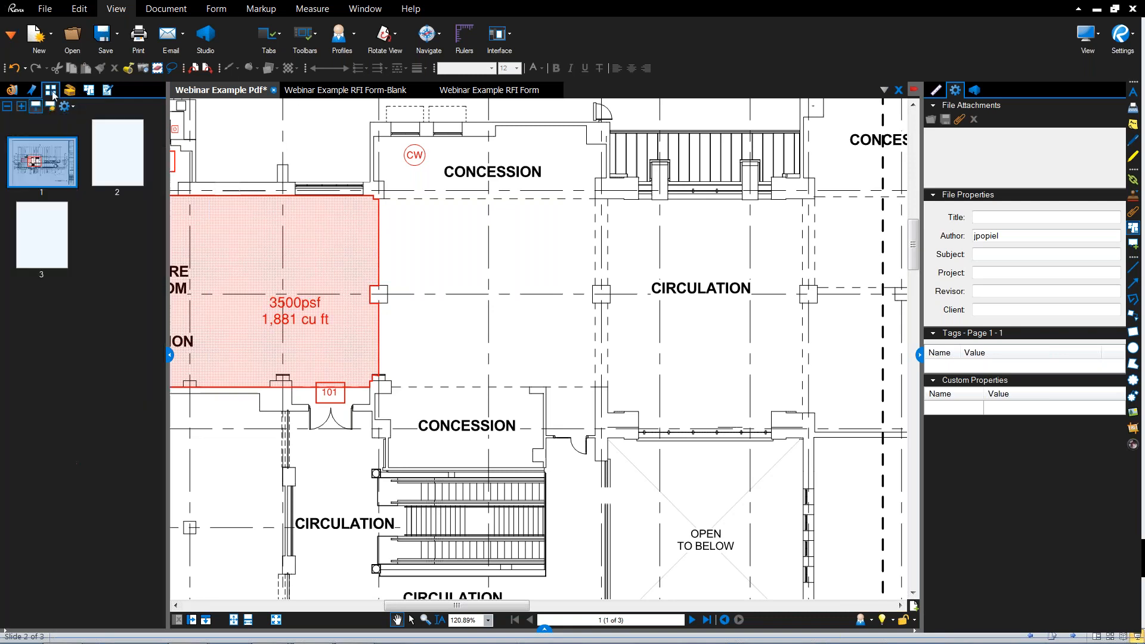
click(126, 161)
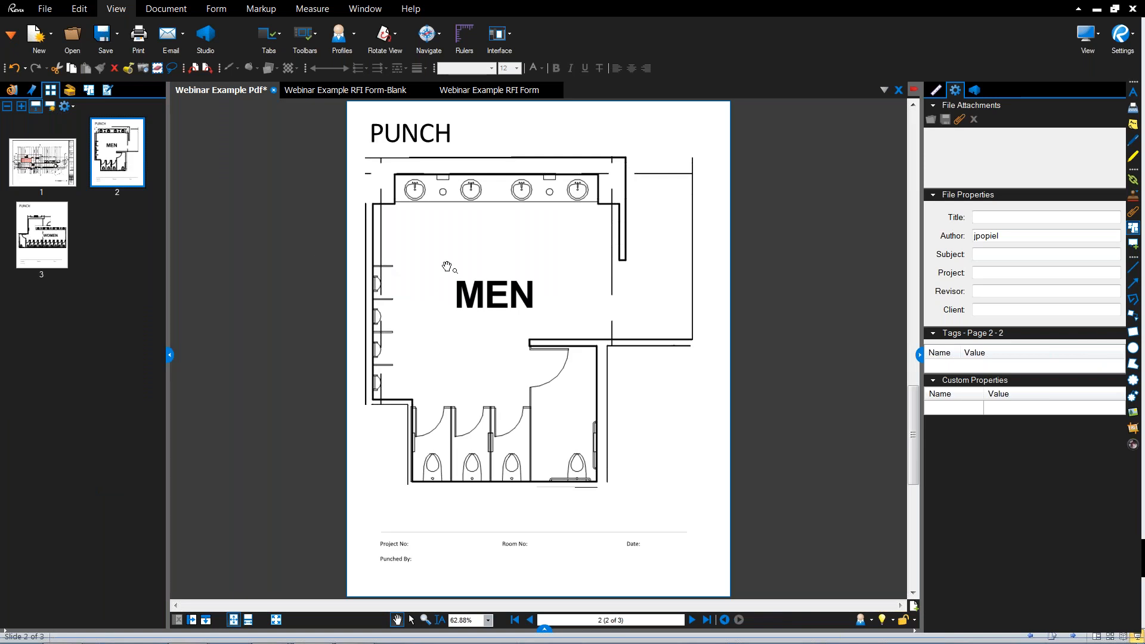
click(40, 168)
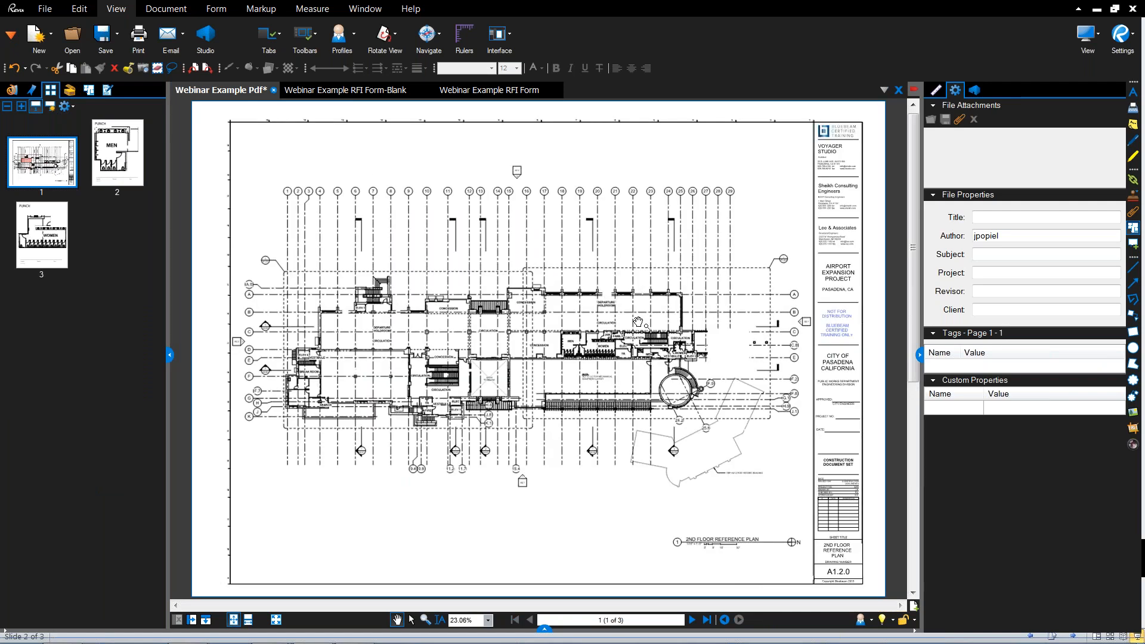
scroll(638, 322, up, 1)
scroll(602, 346, up, 9)
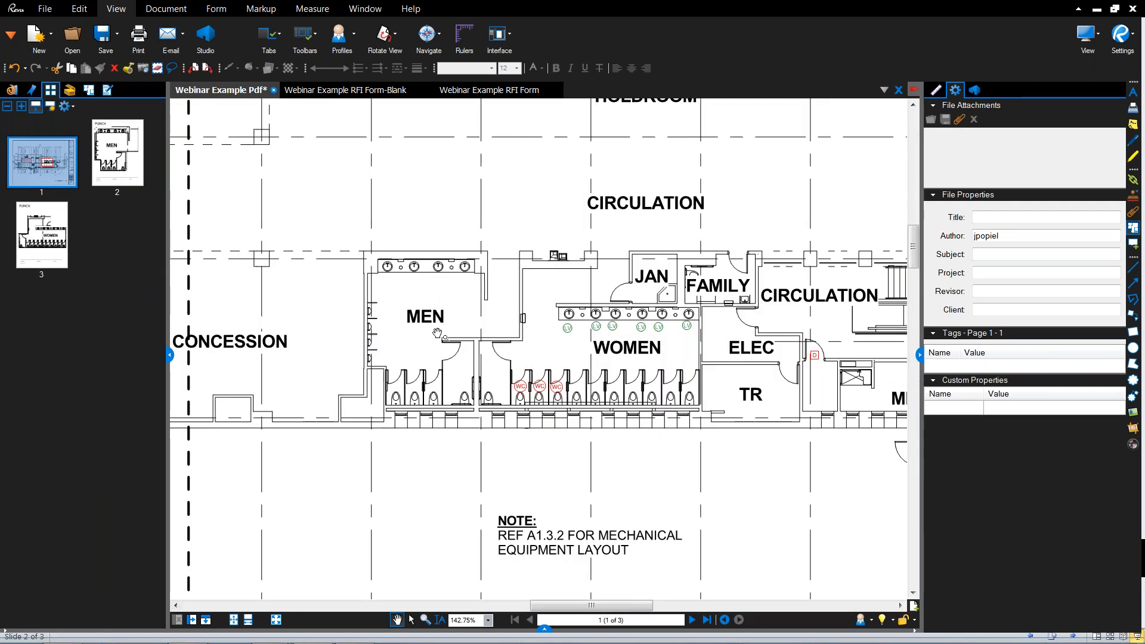
Step: On the page 2 punch sheet, place a TR flooring issue marker in the men's room corner below the first sink
click(131, 173)
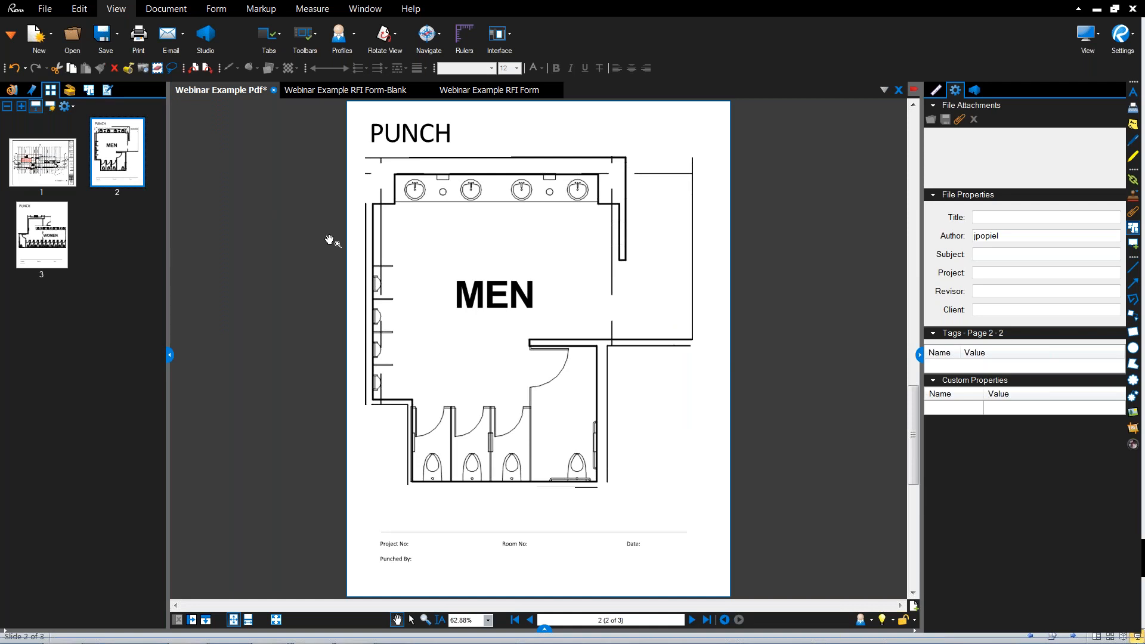
click(70, 90)
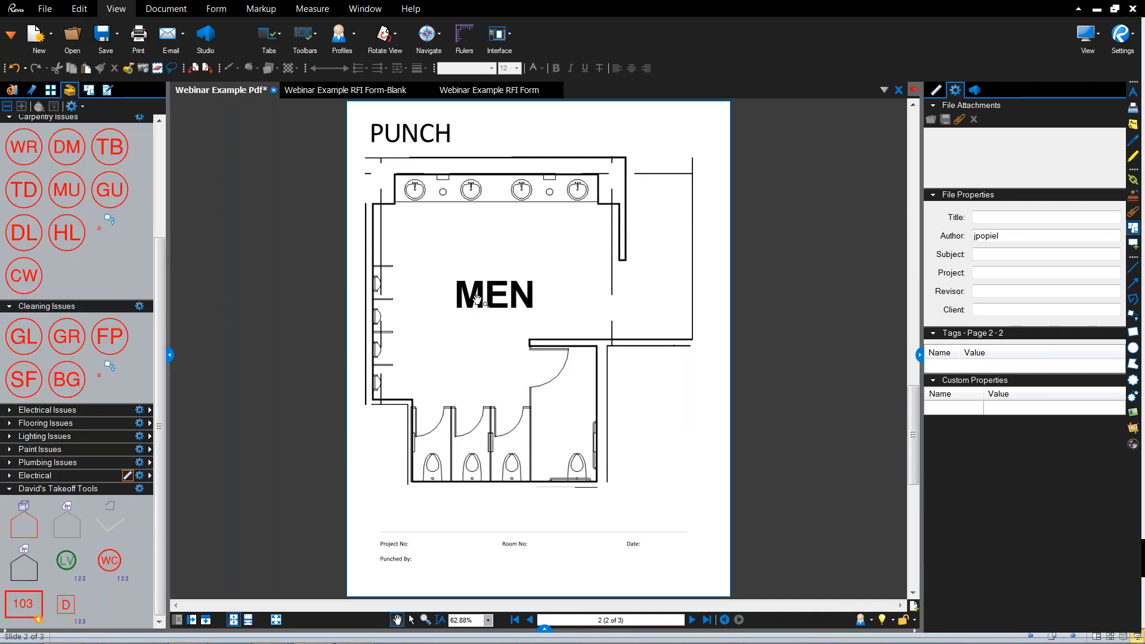
click(52, 464)
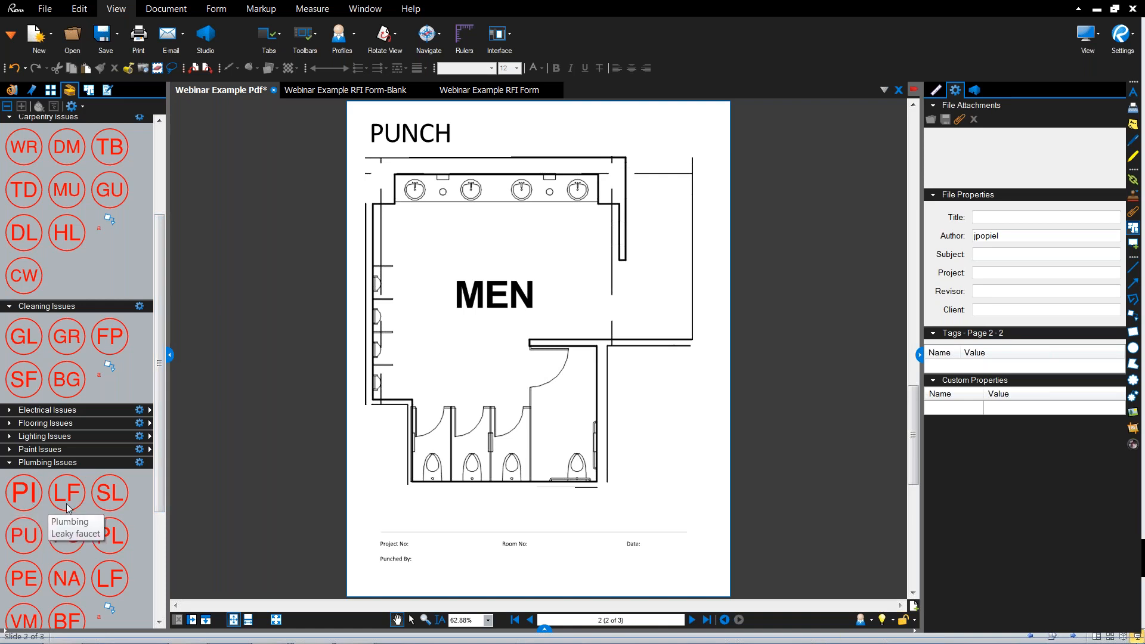
scroll(163, 541, down, 3)
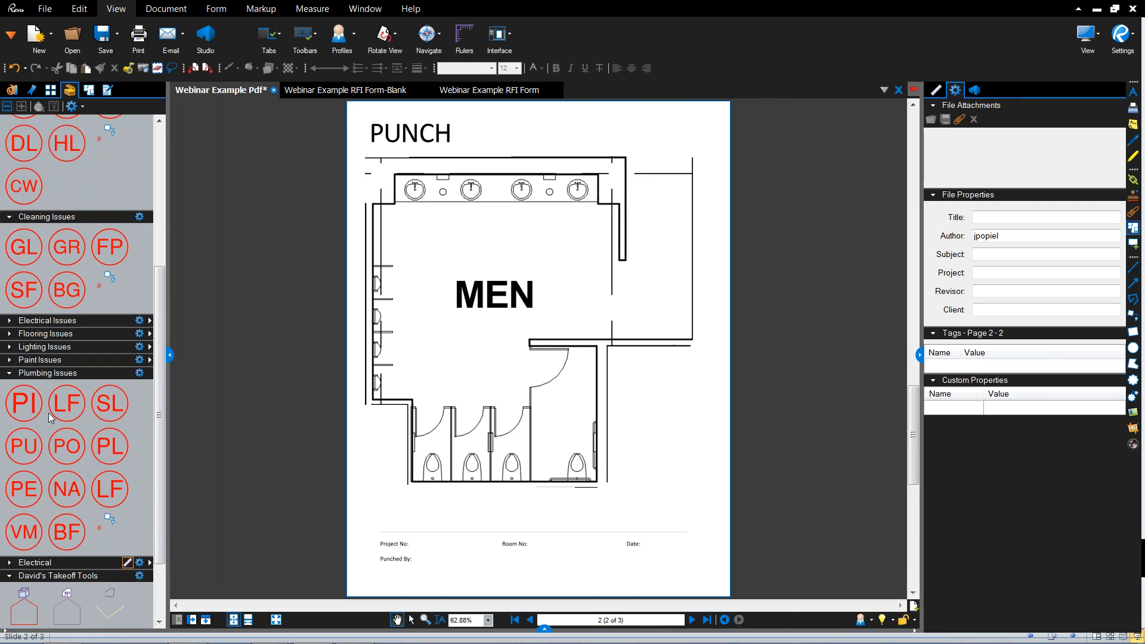
click(51, 336)
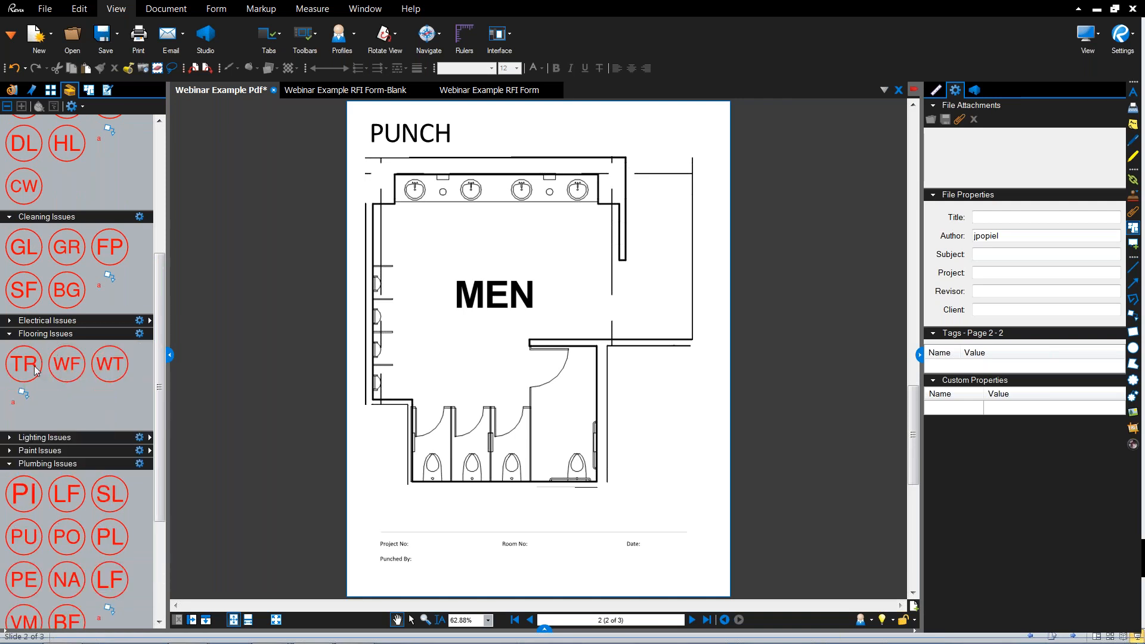
click(36, 371)
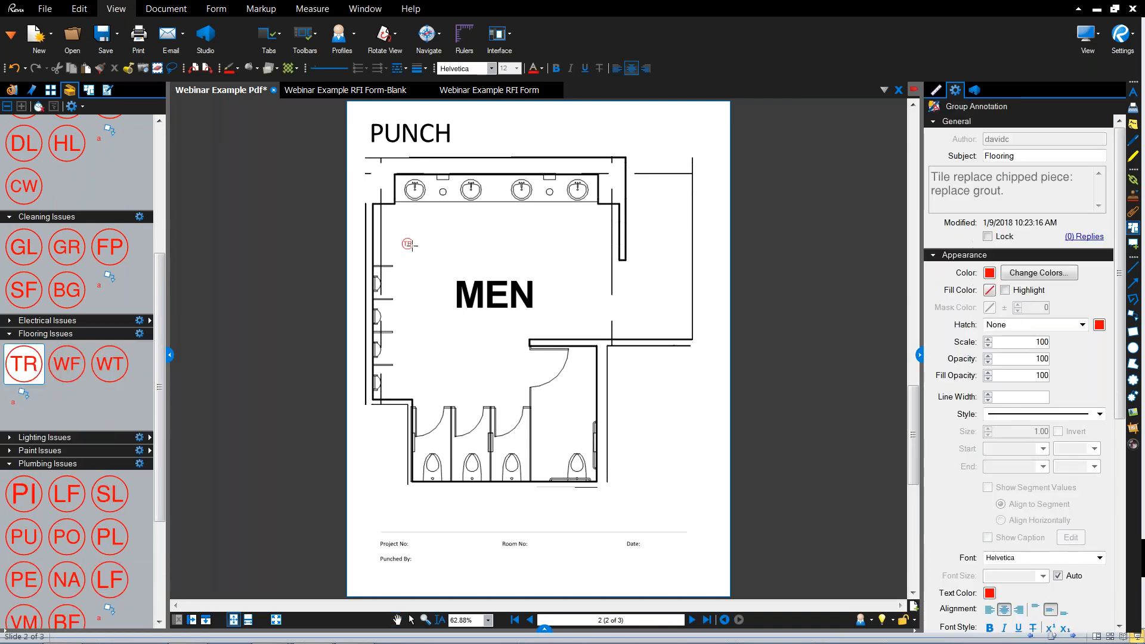
click(392, 224)
Step: Enlarge the TR marker in the men's room and check its tile replacement comment
scroll(394, 226, up, 4)
scroll(395, 263, down, 2)
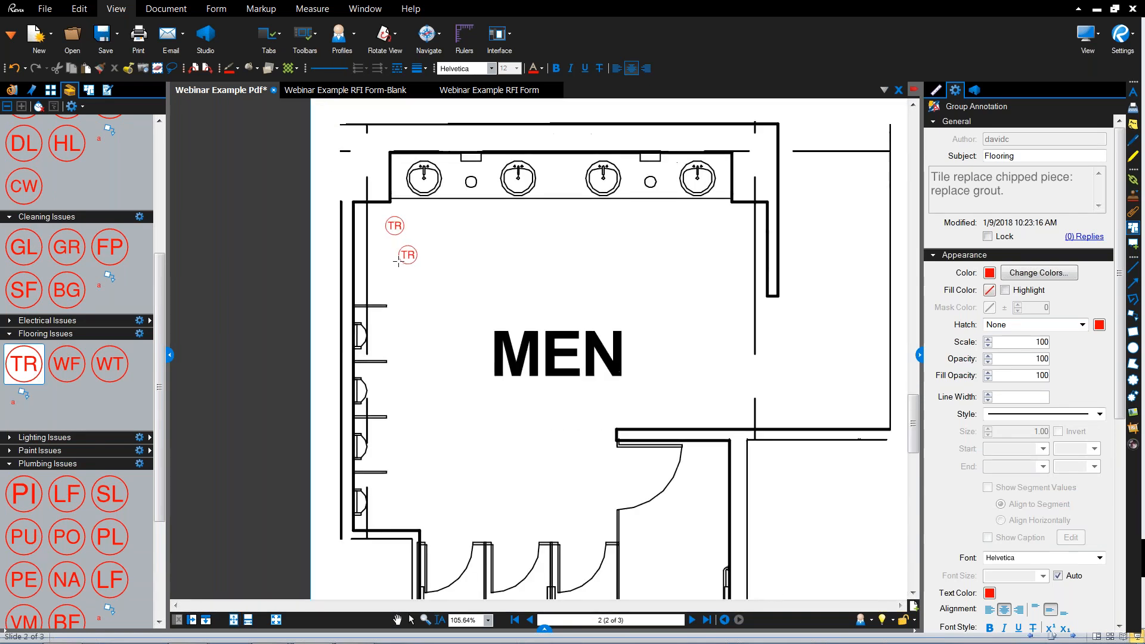
key(Escape)
click(392, 229)
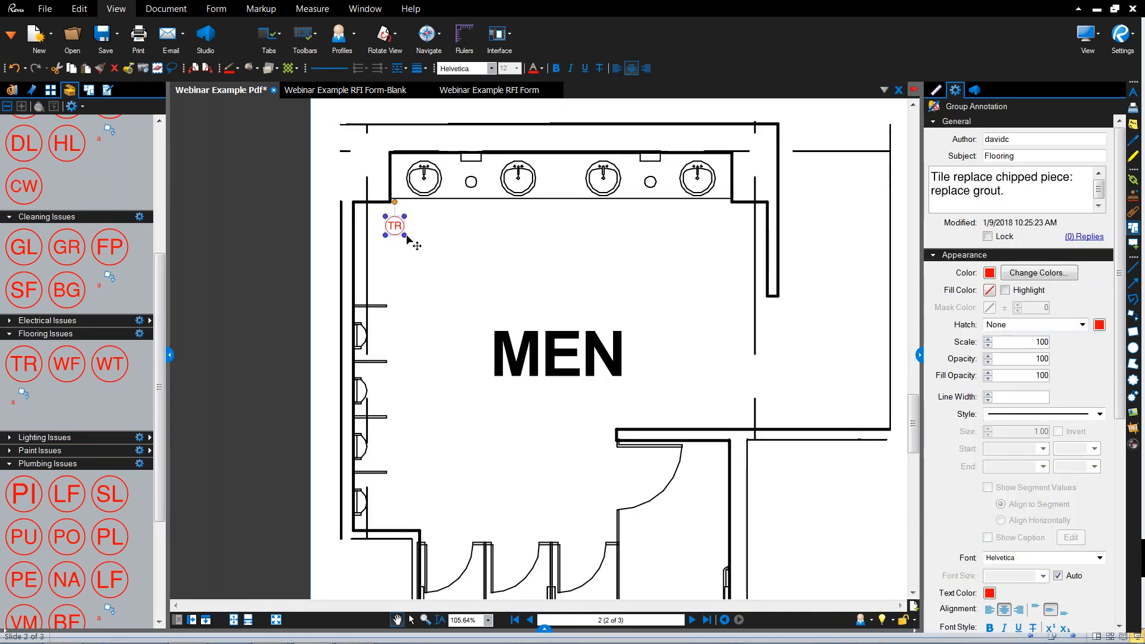
drag(407, 240, 422, 251)
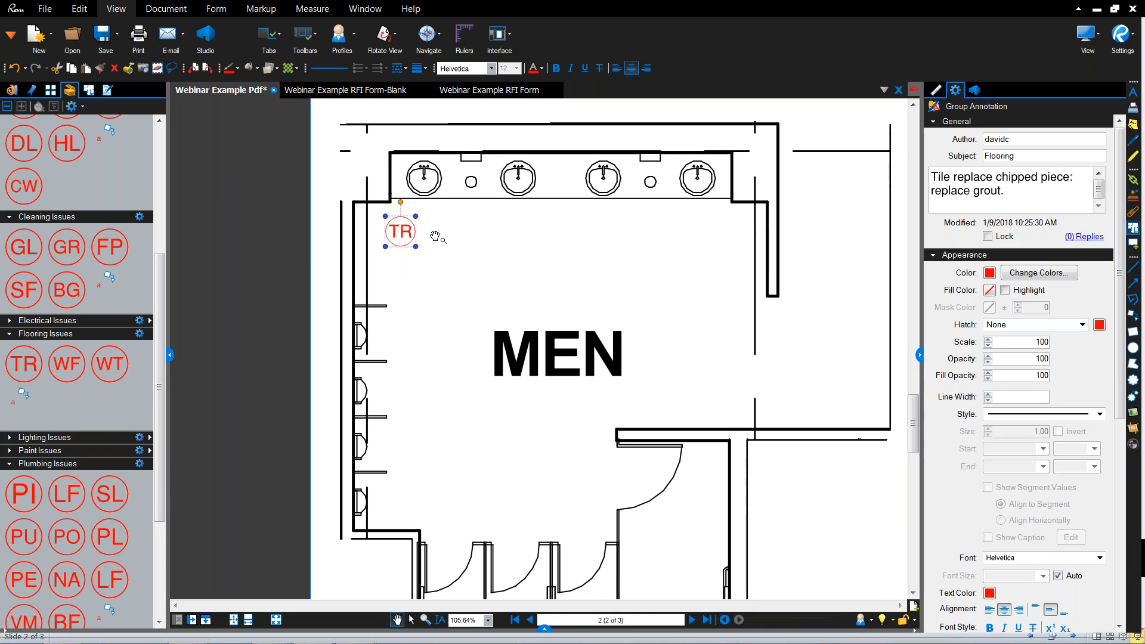
key(Escape)
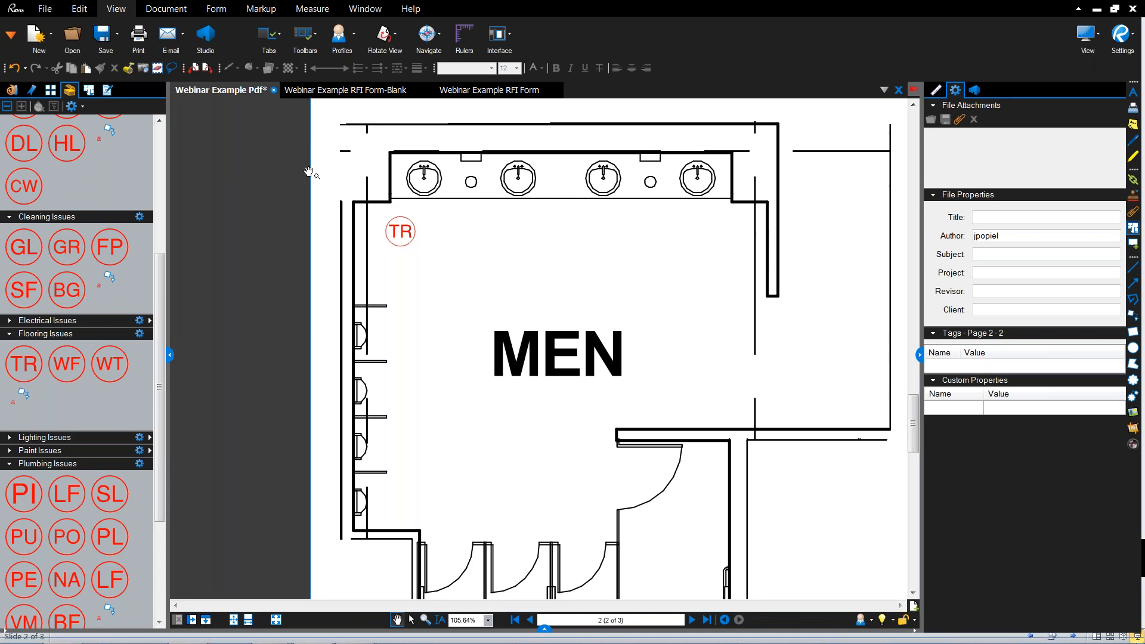
mouse_move(398, 239)
click(402, 231)
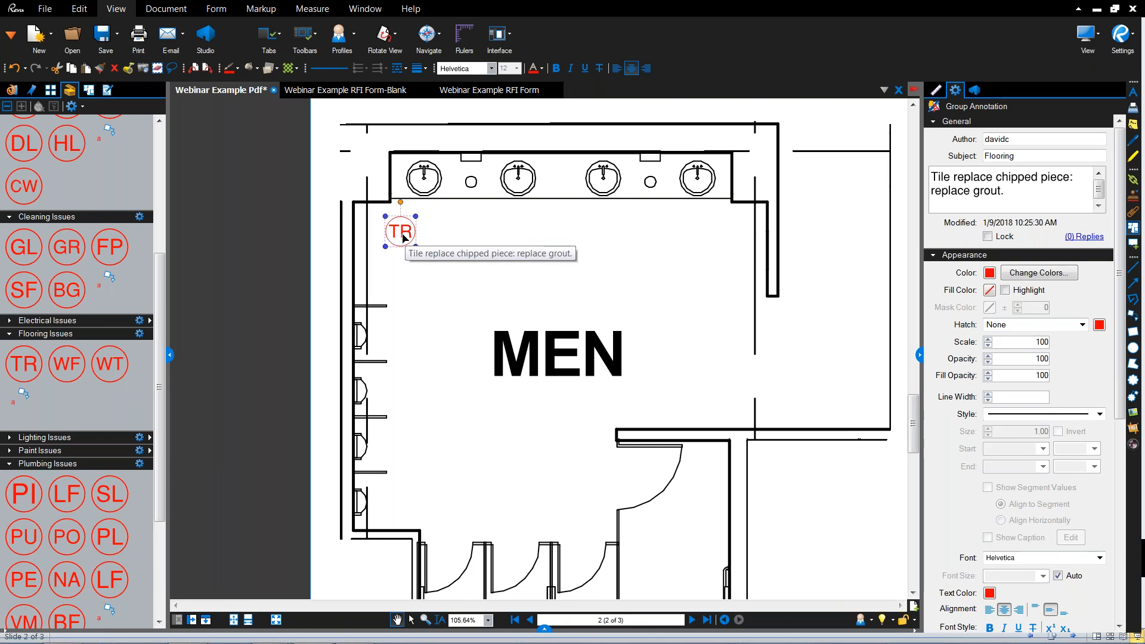
Step: Place a CW carpentry issue marker near the men's room wall opposite the TR marker and enlarge it
click(24, 194)
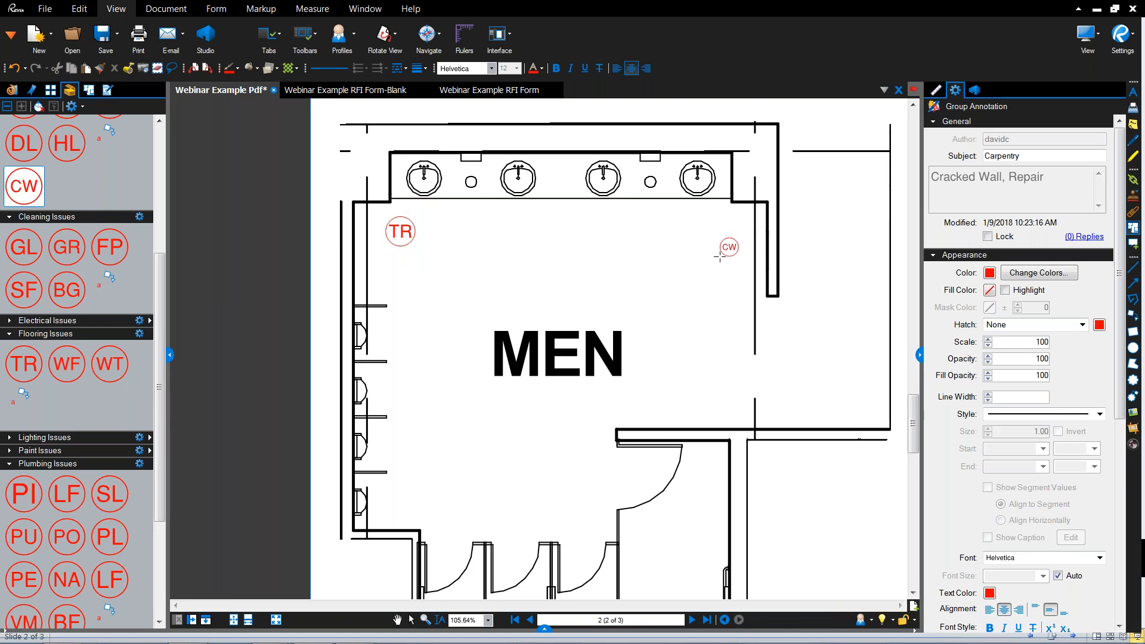
click(739, 261)
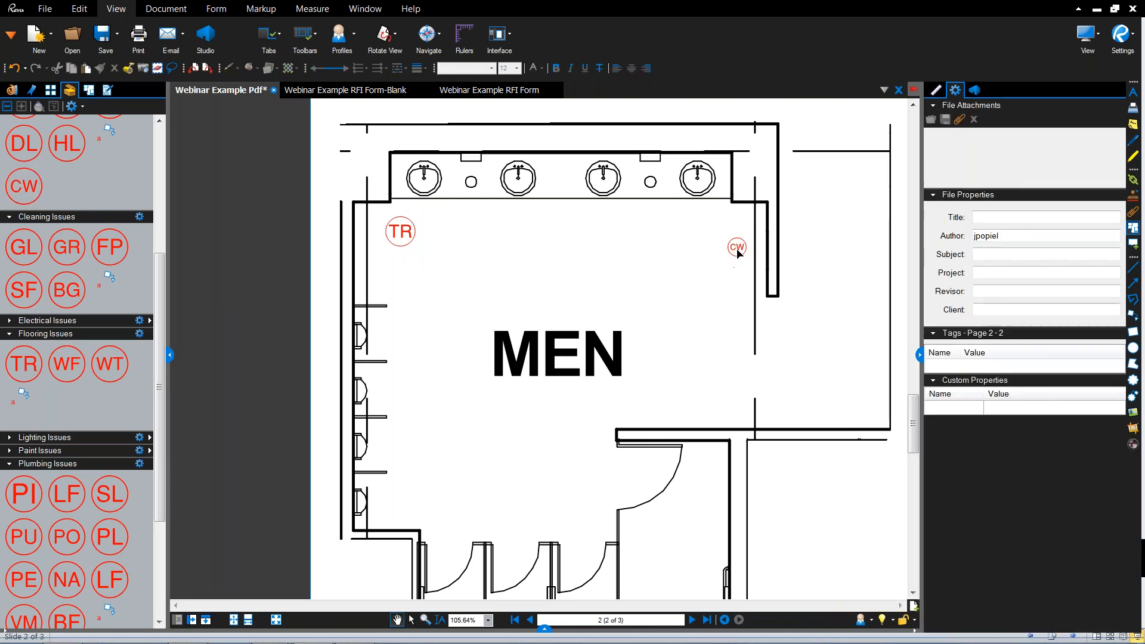
click(739, 258)
mouse_move(747, 256)
mouse_down()
mouse_move(762, 276)
mouse_move(728, 256)
mouse_up()
key(Escape)
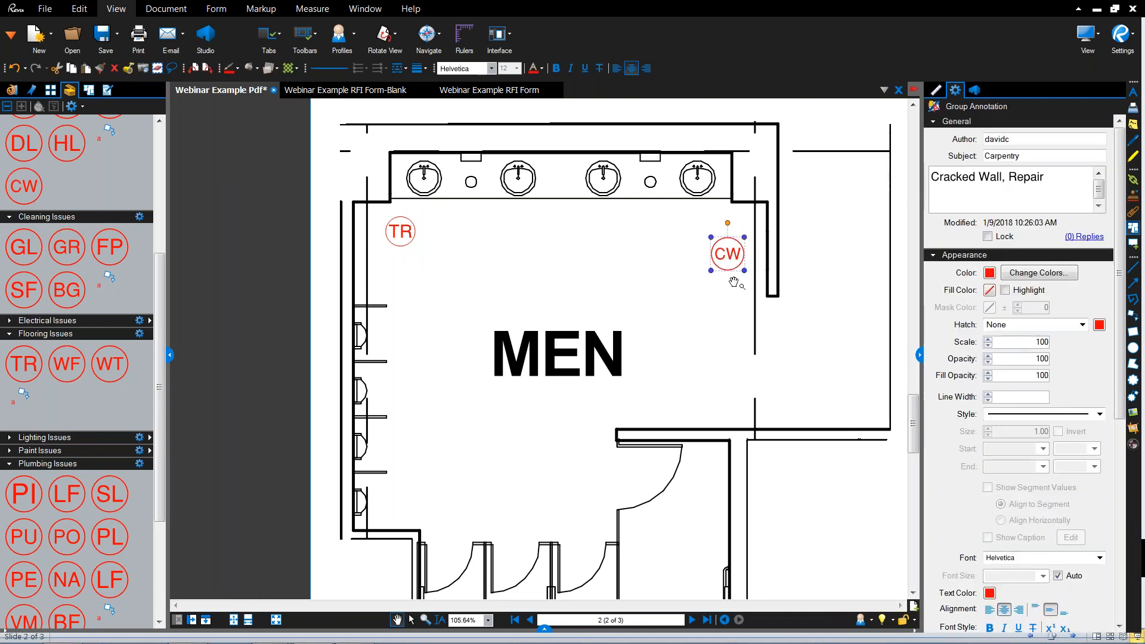
click(733, 282)
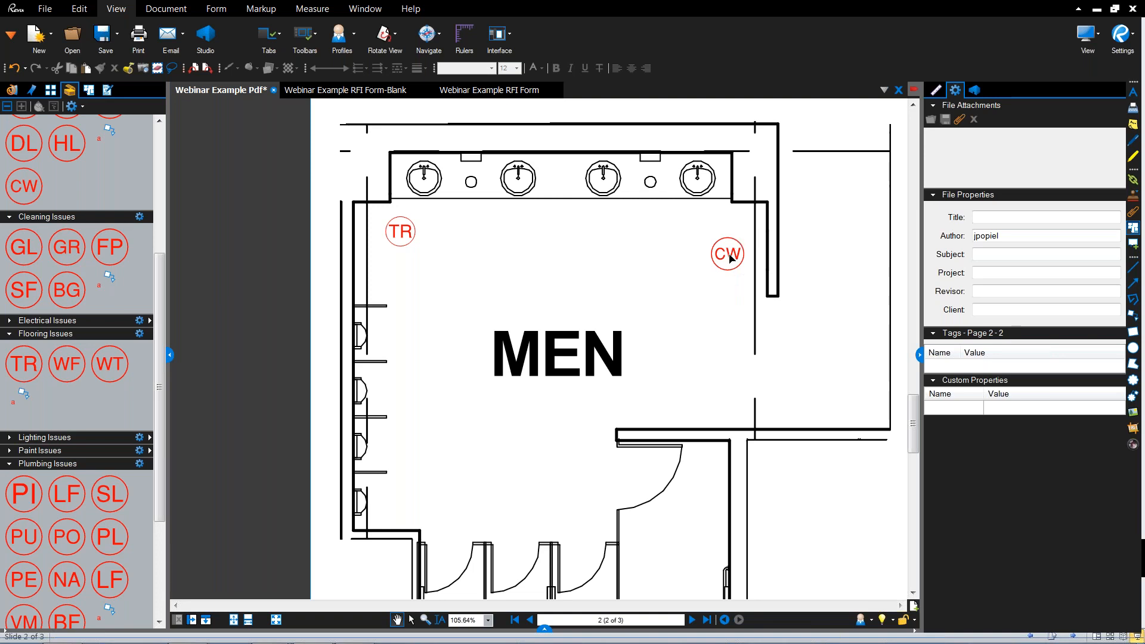
Step: Check the commands available for the CW marker and show the Studio sessions and projects
click(732, 257)
right_click(732, 258)
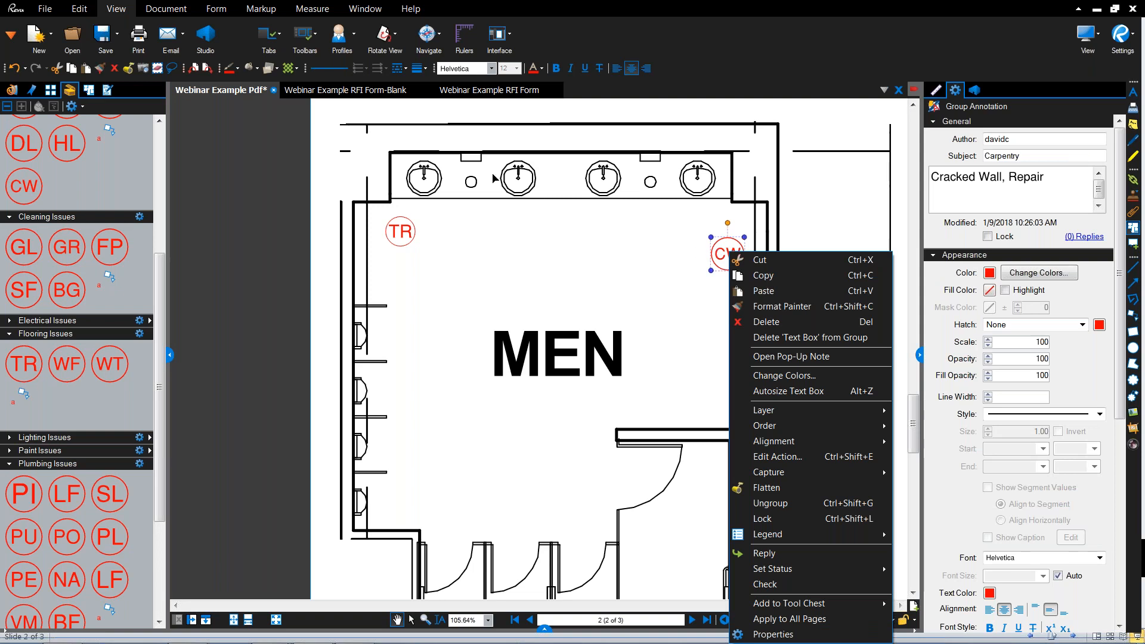
click(205, 33)
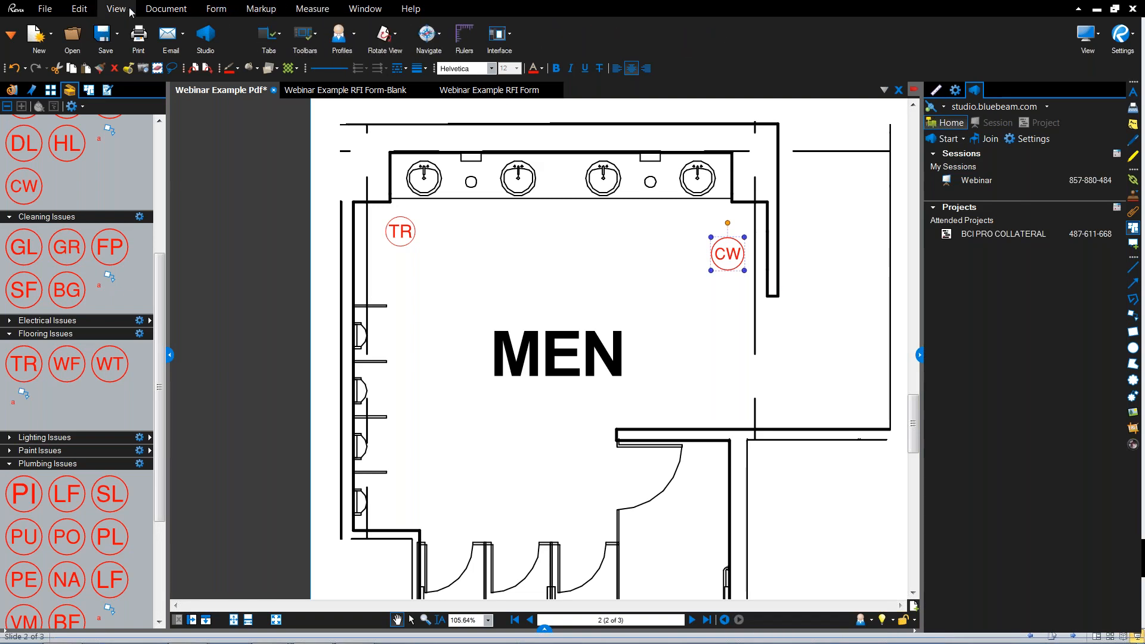
mouse_move(161, 9)
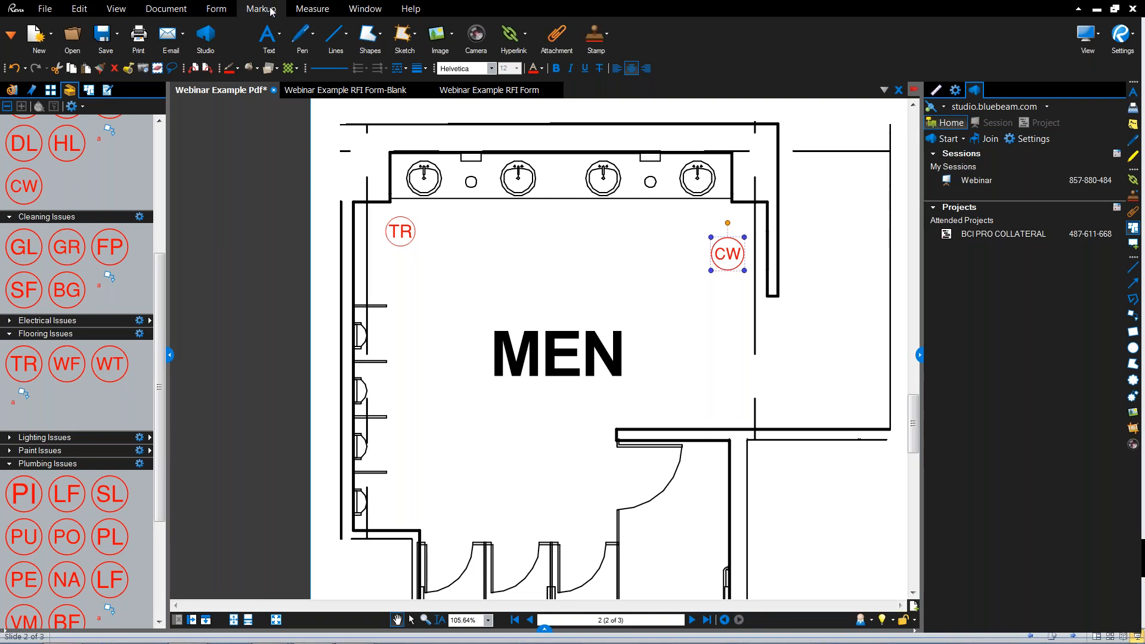
key(ctrl)
key(ctrl)
key(ctrl)
key(ctrl)
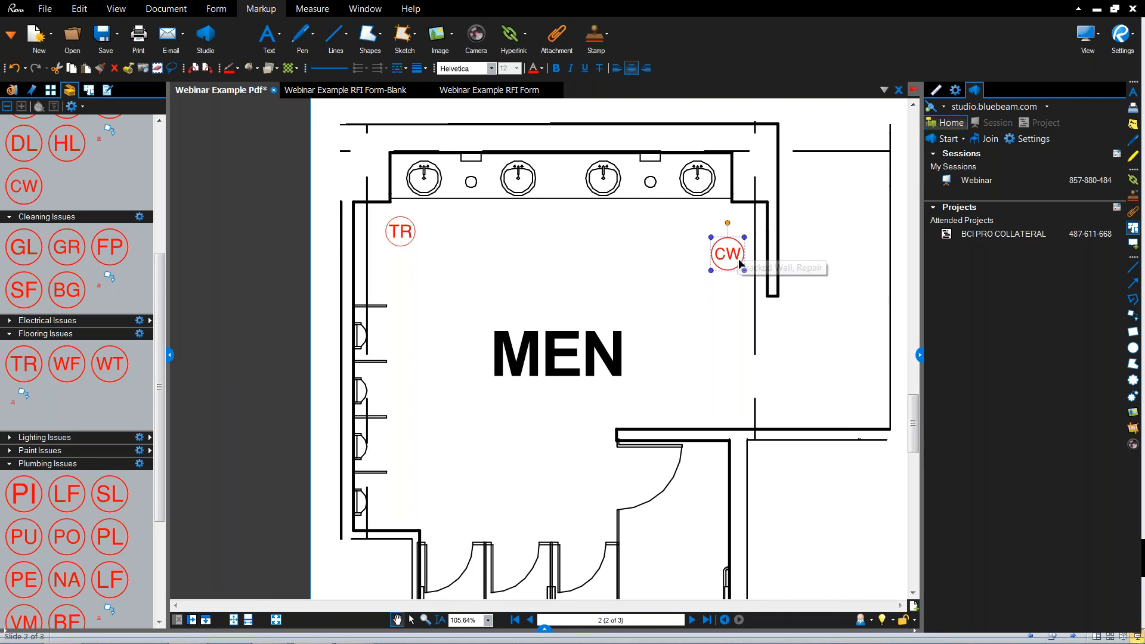
Step: Bring up the capture options for the CW marker in the men's room
right_click(721, 255)
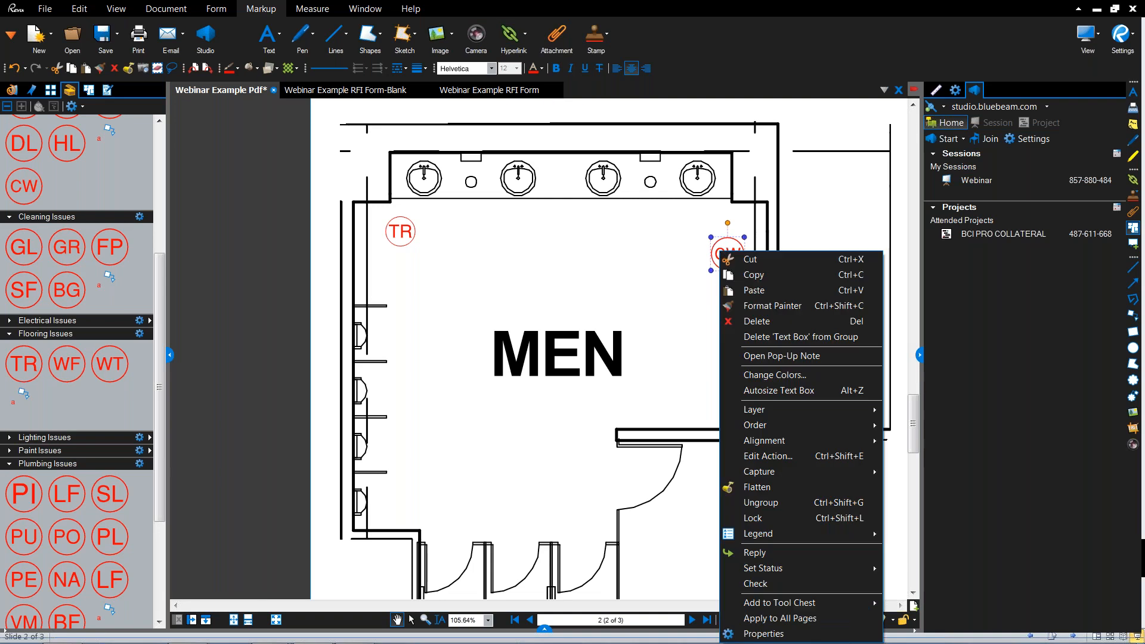
click(685, 351)
click(735, 253)
right_click(735, 251)
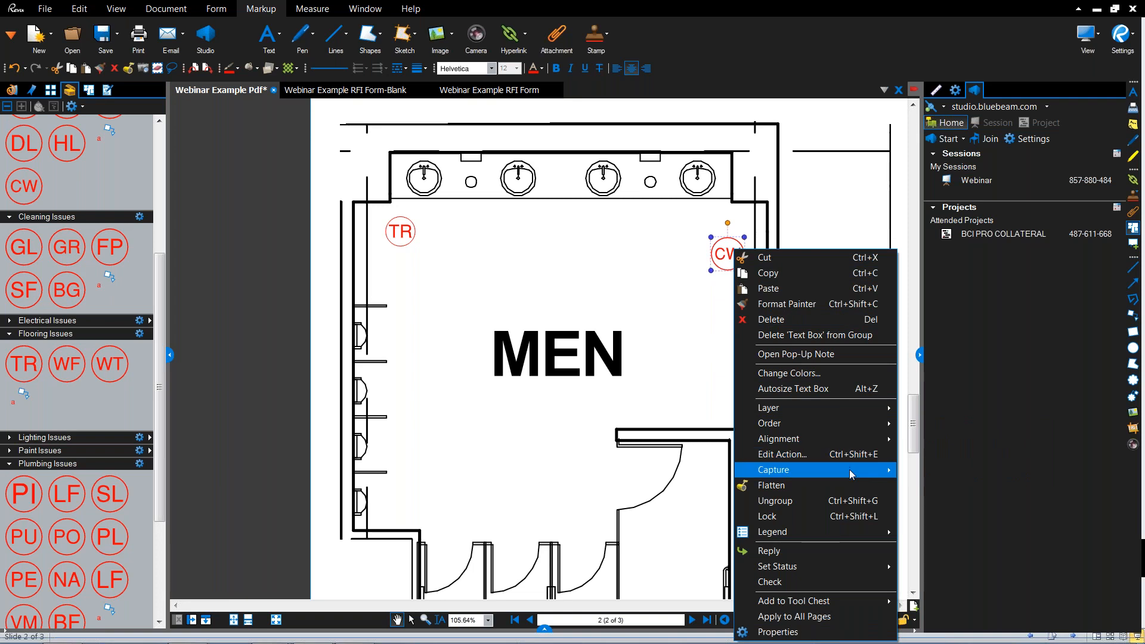
Step: Attach the image WallIssue 003 from the BCT Student Files Images folder to the CW markup in the men's room
mouse_move(854, 470)
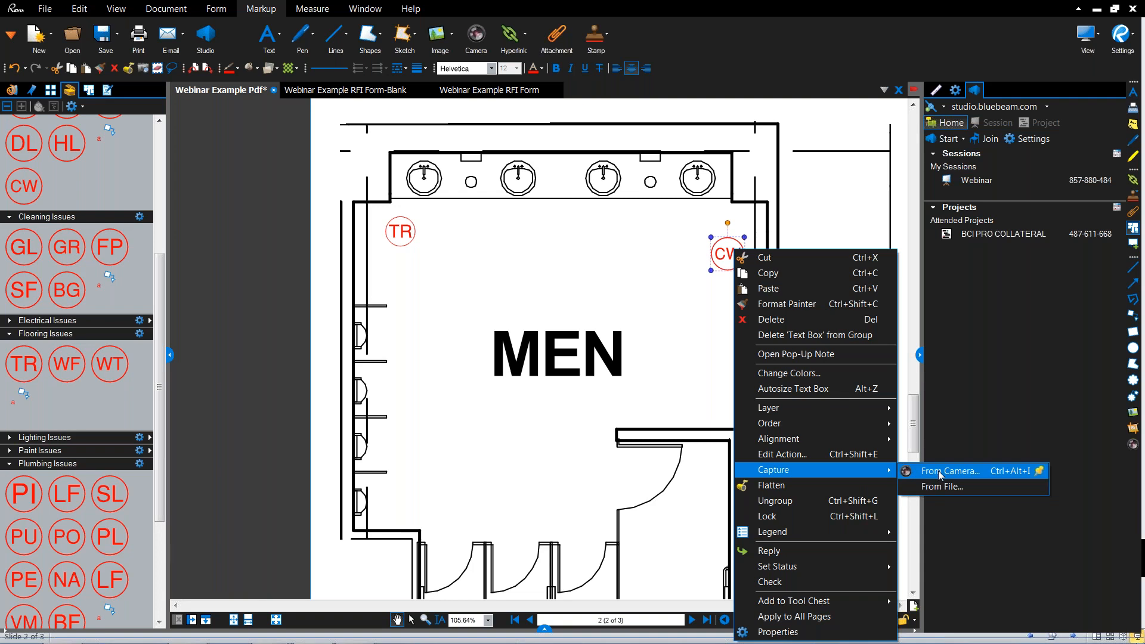
click(942, 486)
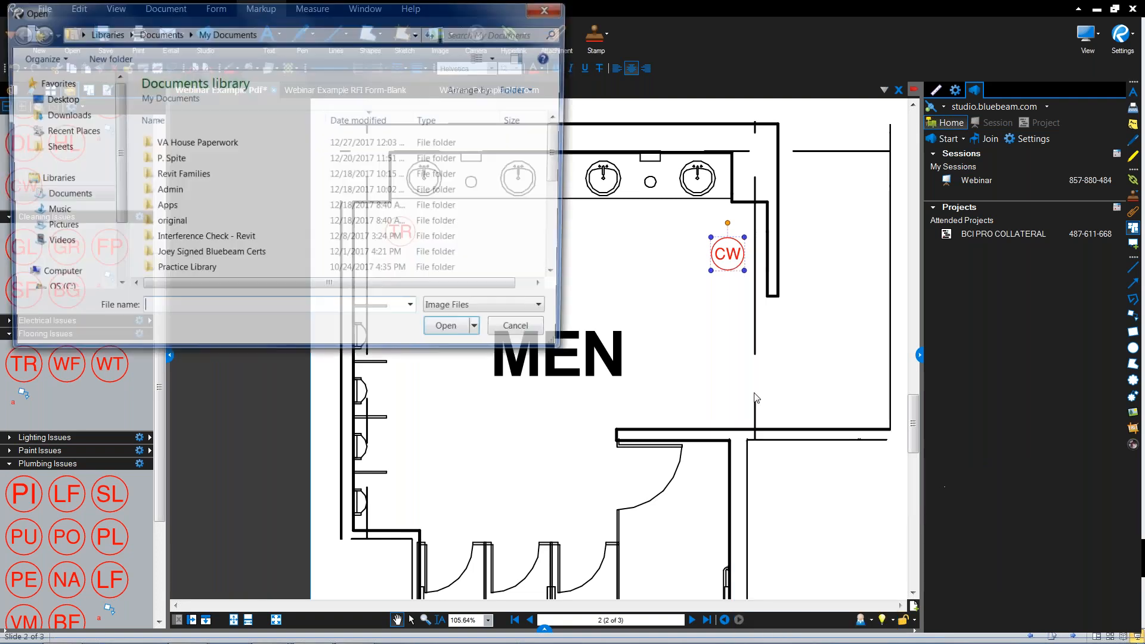
double_click(220, 208)
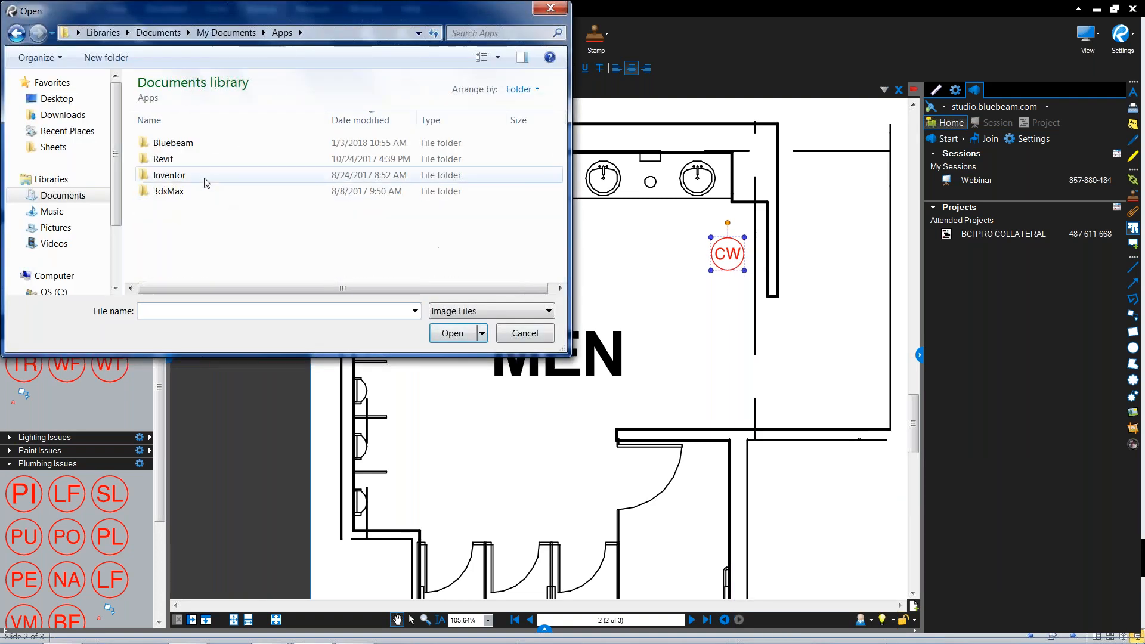
double_click(218, 148)
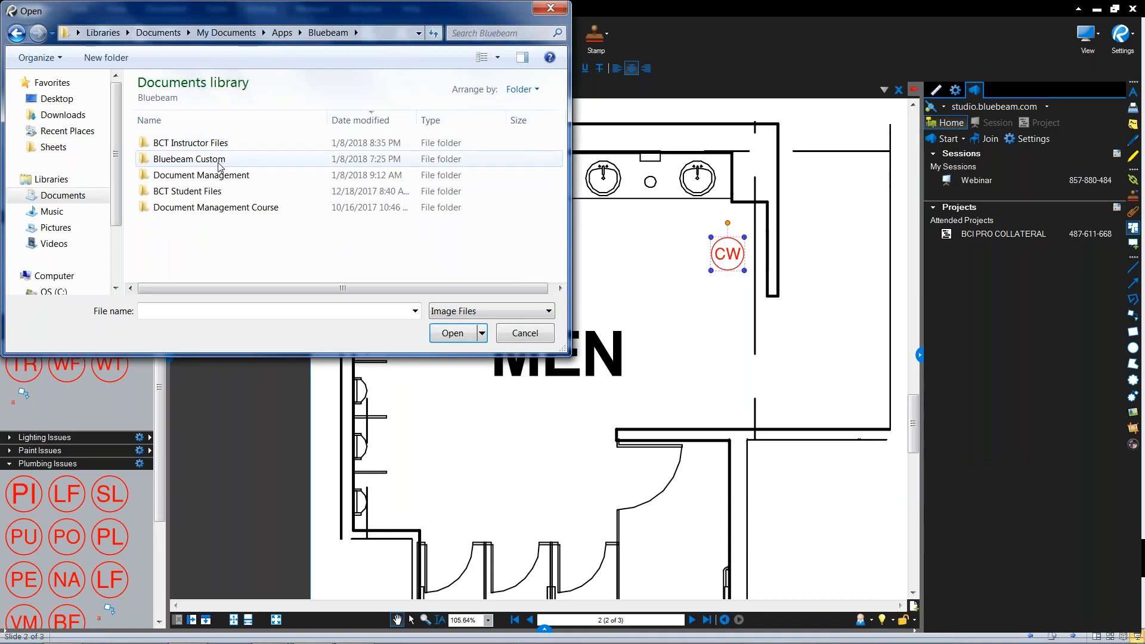
double_click(237, 198)
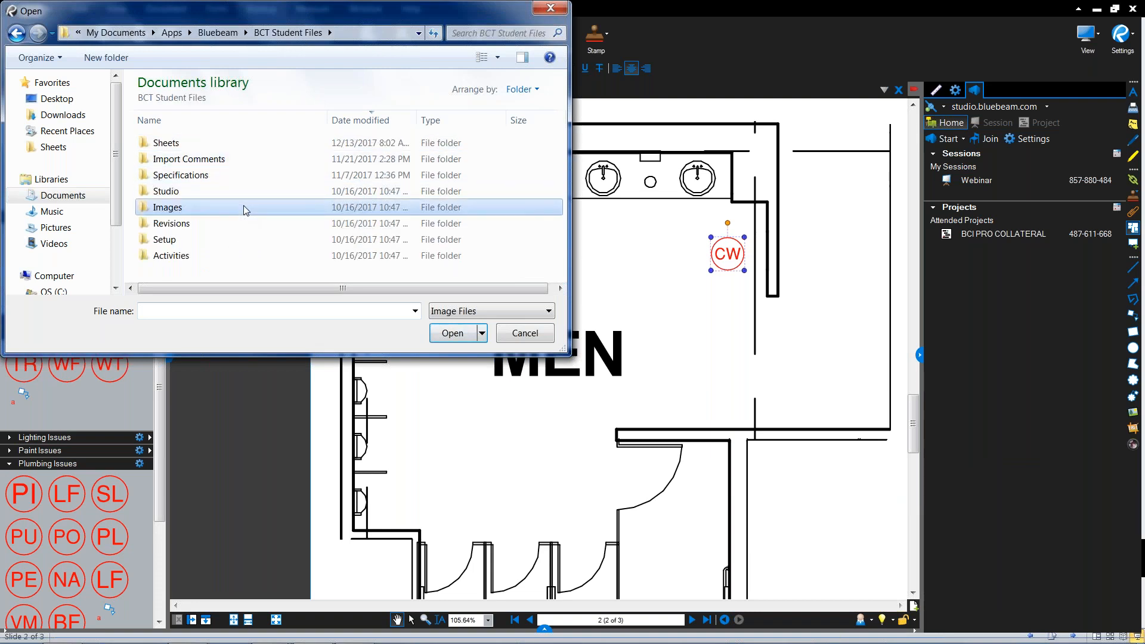
double_click(232, 207)
click(240, 145)
click(457, 333)
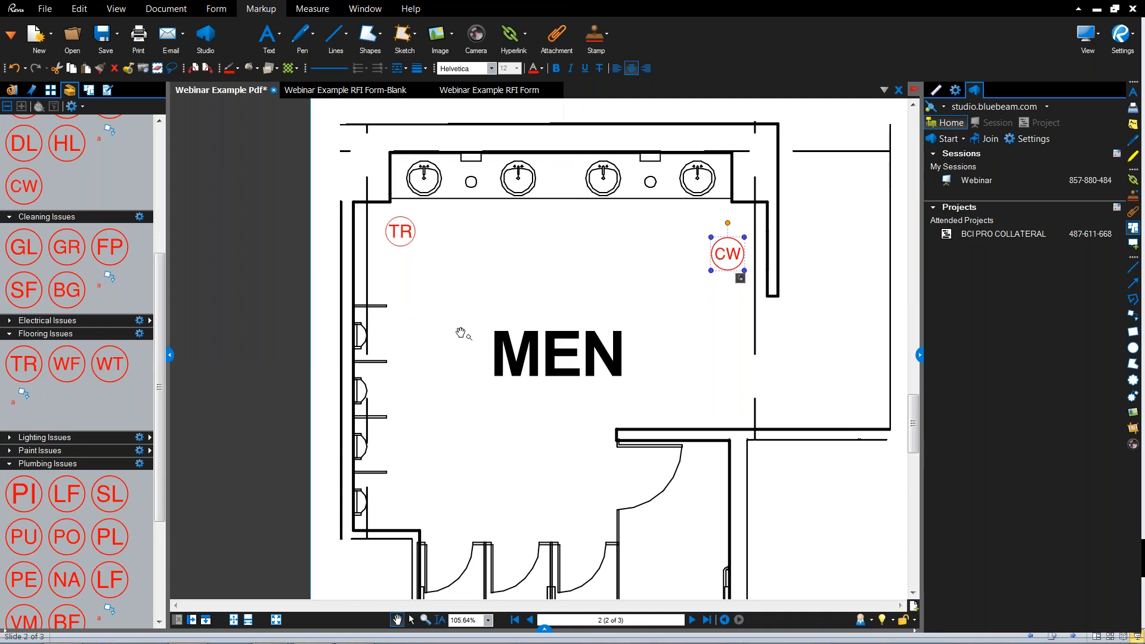
Step: View the photo attached to the men's room CW markup
click(664, 314)
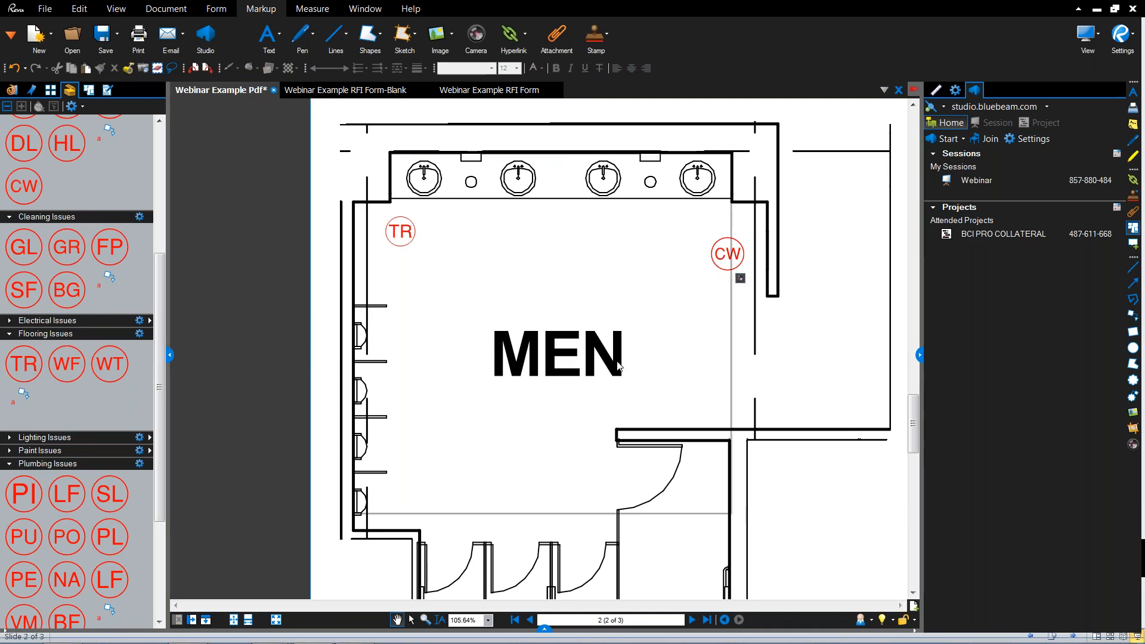
click(740, 280)
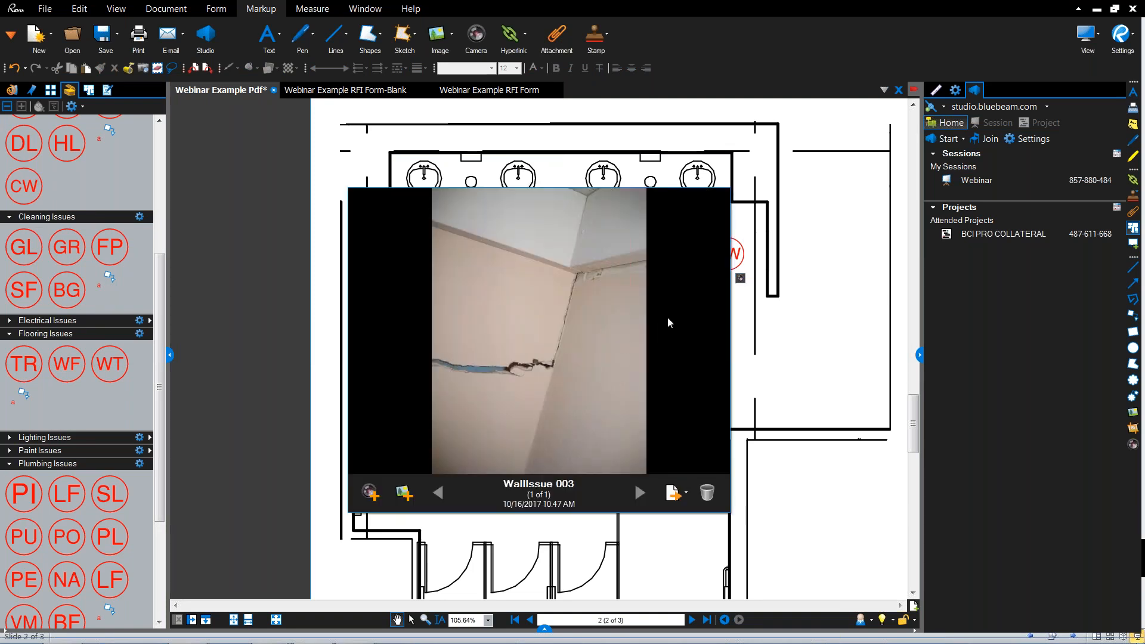
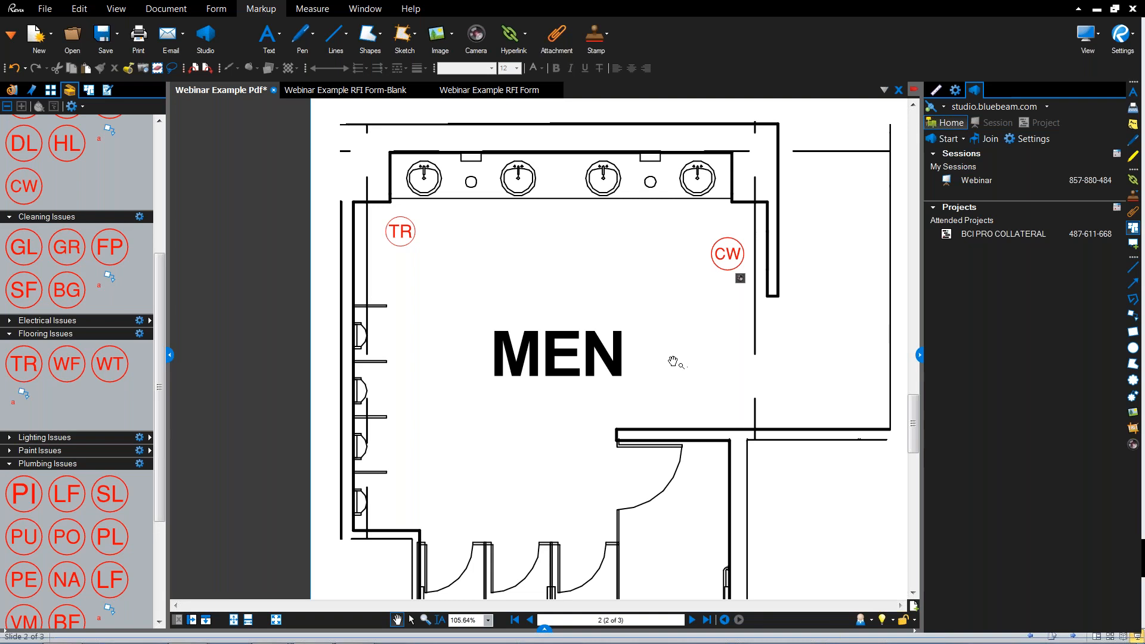
Step: Show the Markups list for the document
scroll(591, 386, down, 1)
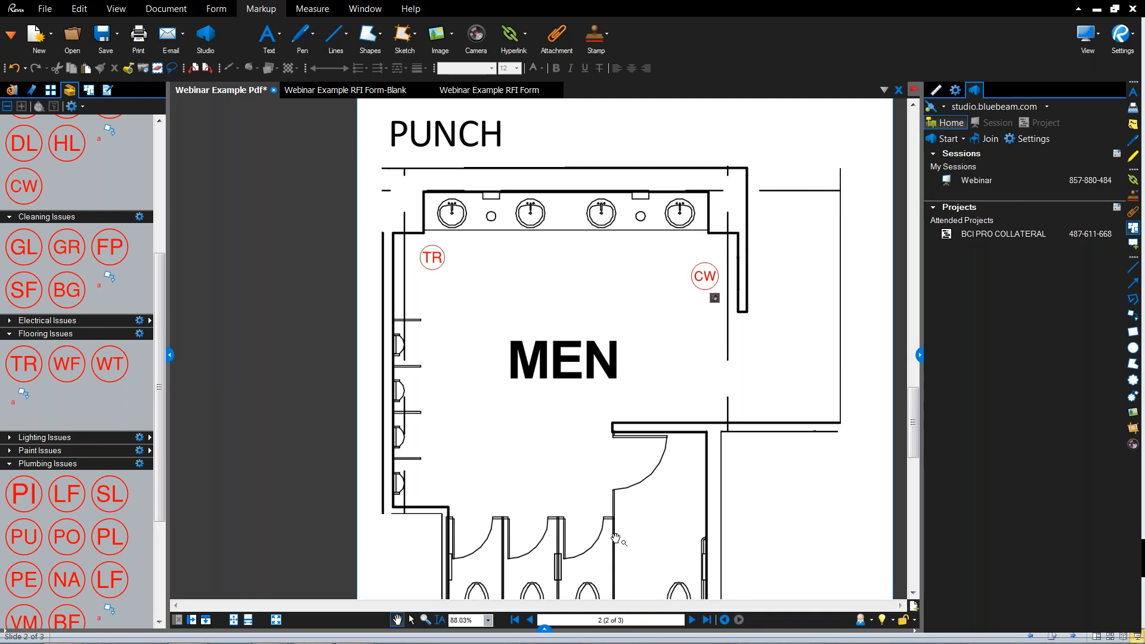
click(544, 627)
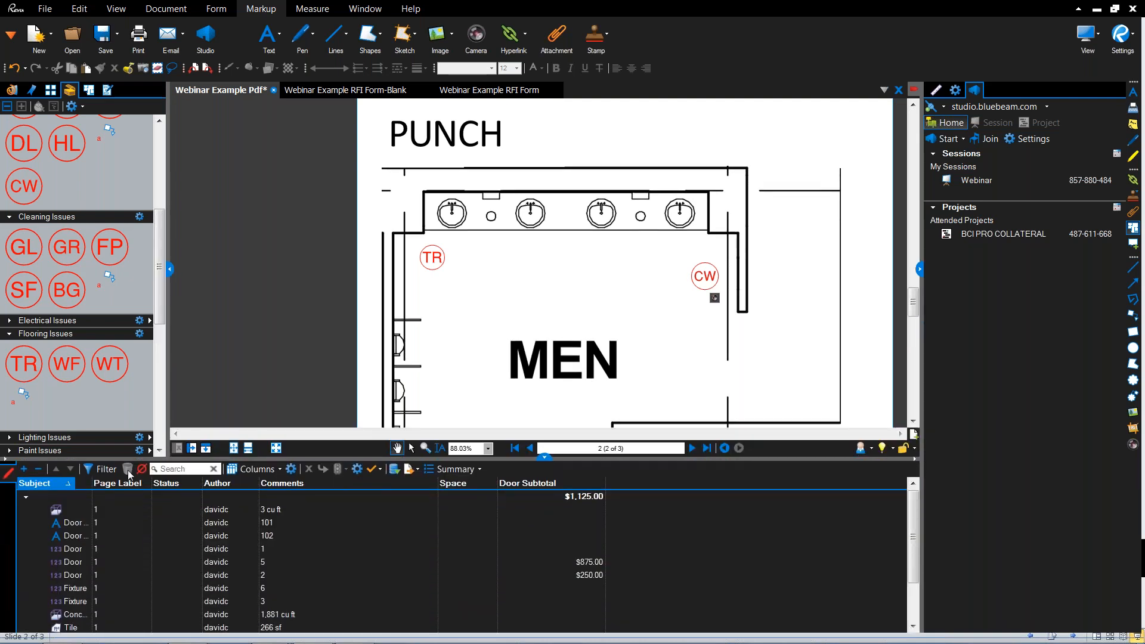
click(103, 469)
click(85, 483)
mouse_move(86, 523)
mouse_down()
mouse_move(85, 545)
mouse_move(85, 521)
mouse_up()
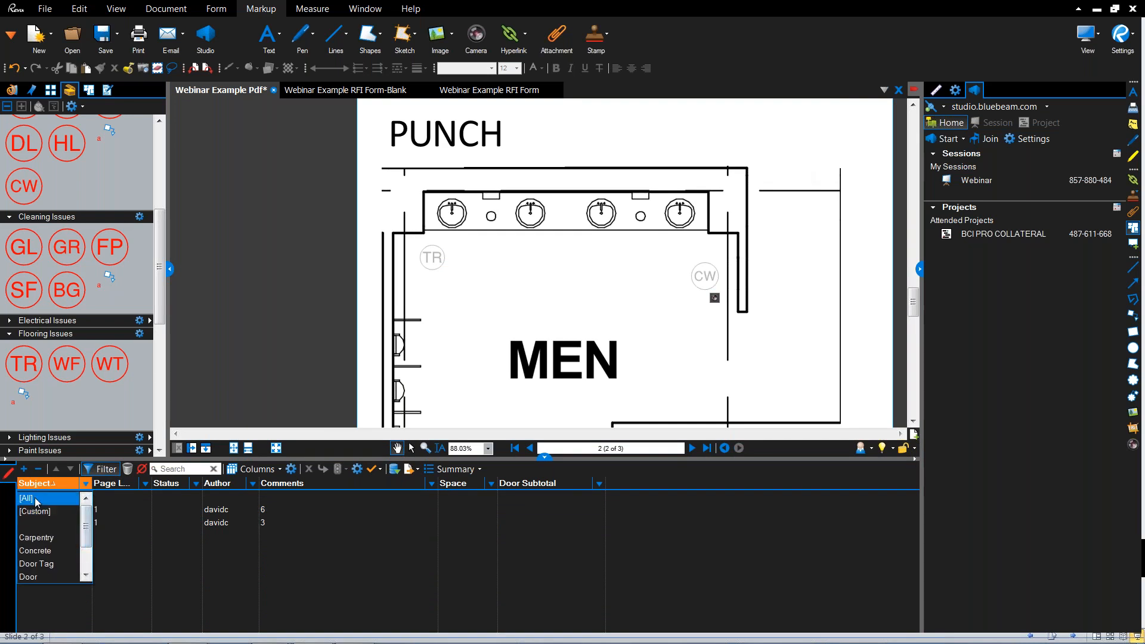
click(35, 501)
click(105, 470)
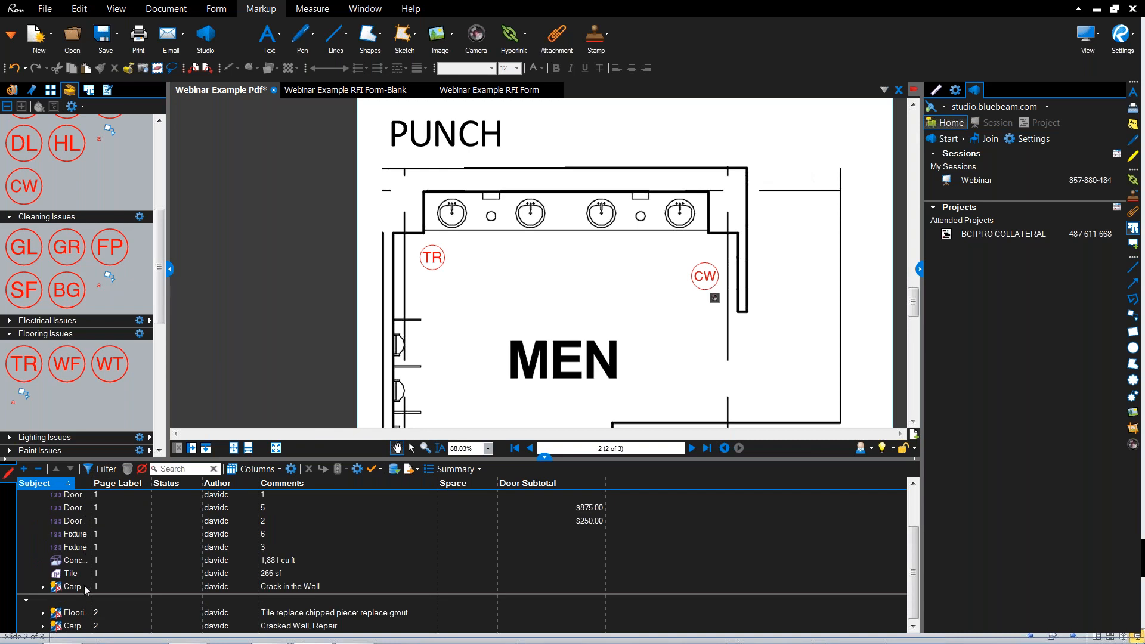
Step: Locate the "Crack in the Wall" markup on page 1, and show the defined Concession space beside the men's room
click(76, 587)
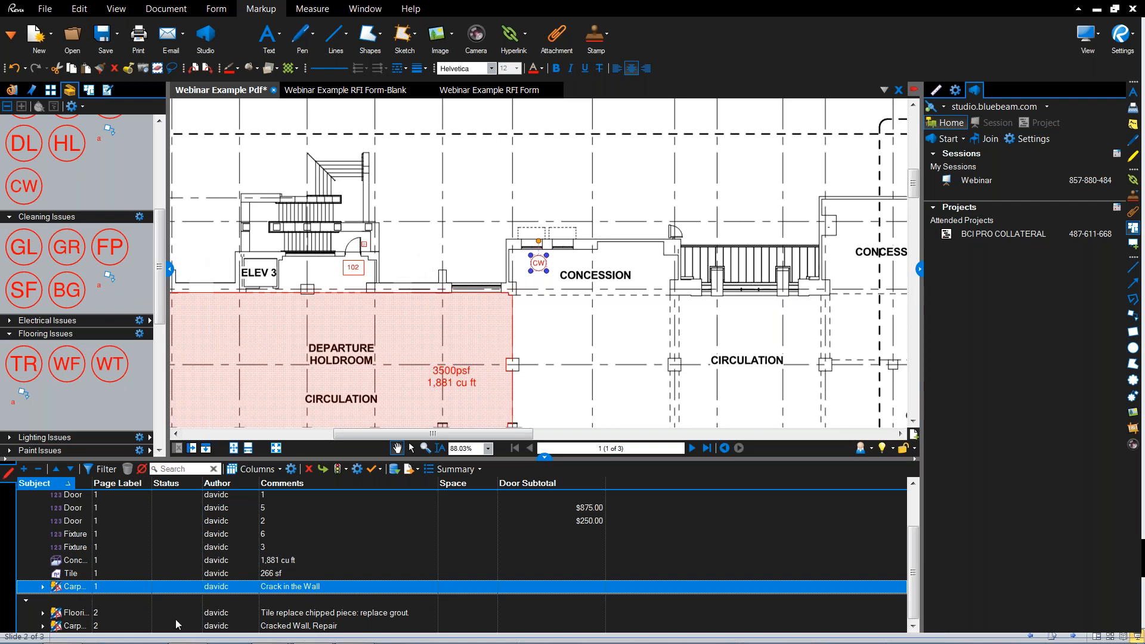
click(88, 90)
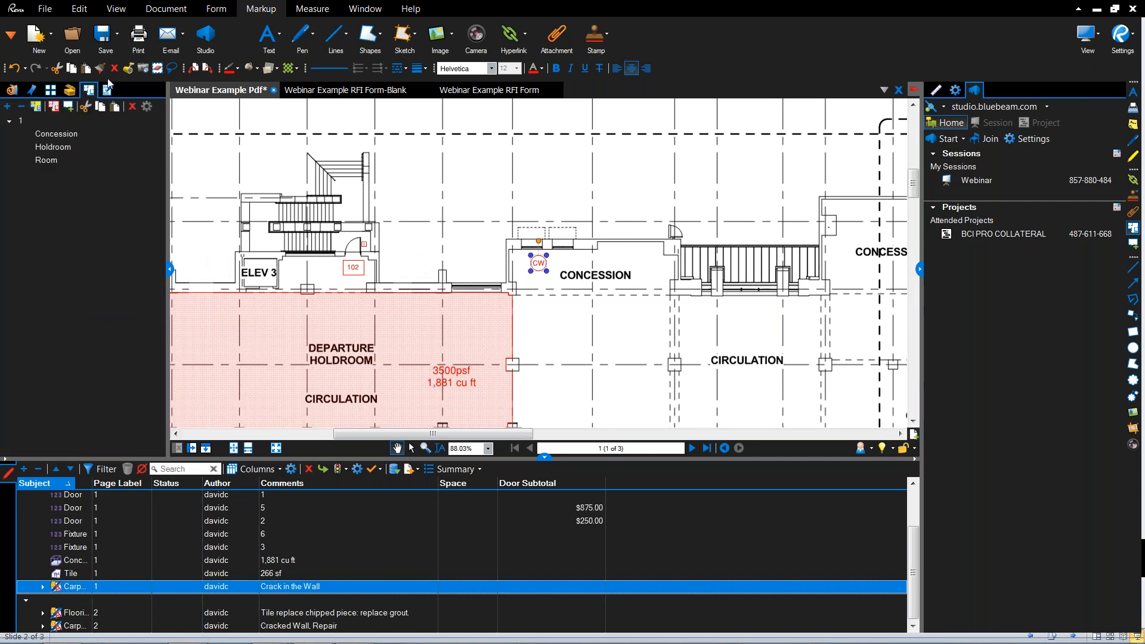
click(87, 134)
click(714, 338)
drag(713, 338, 337, 169)
scroll(516, 230, up, 3)
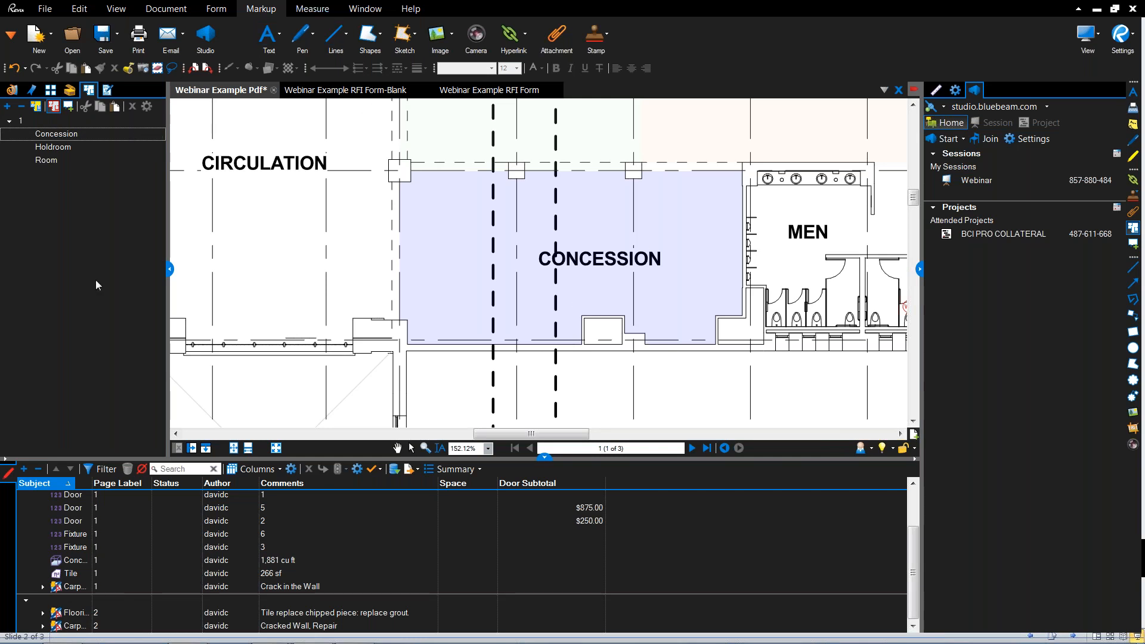
Step: Place a CW punch symbol inside the Concession space, near its lower-left corner
click(69, 90)
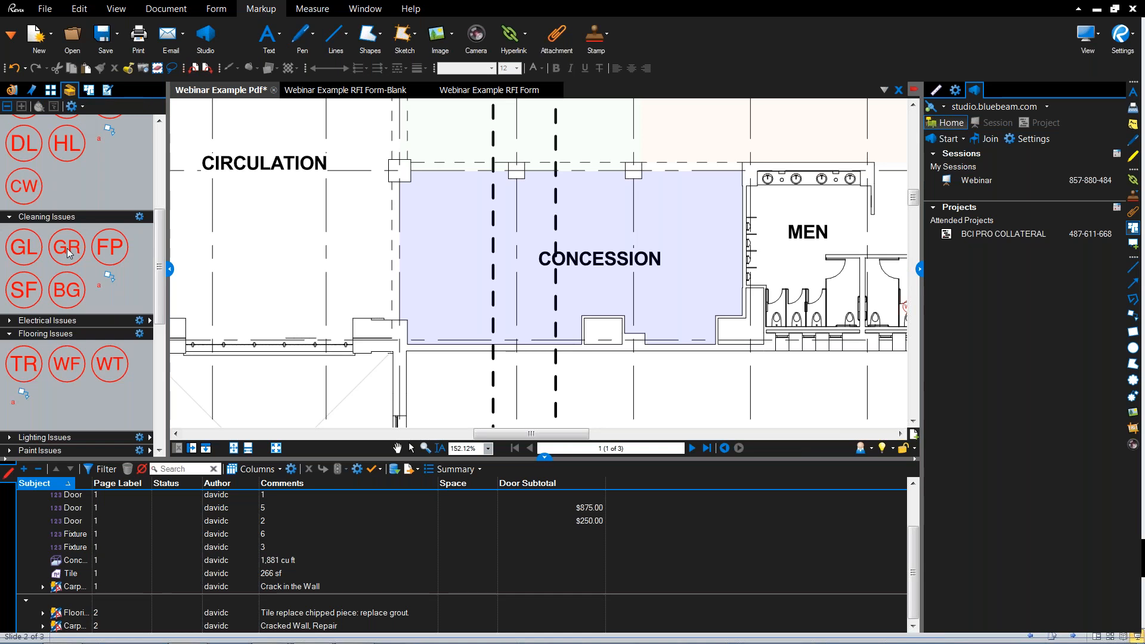
click(26, 189)
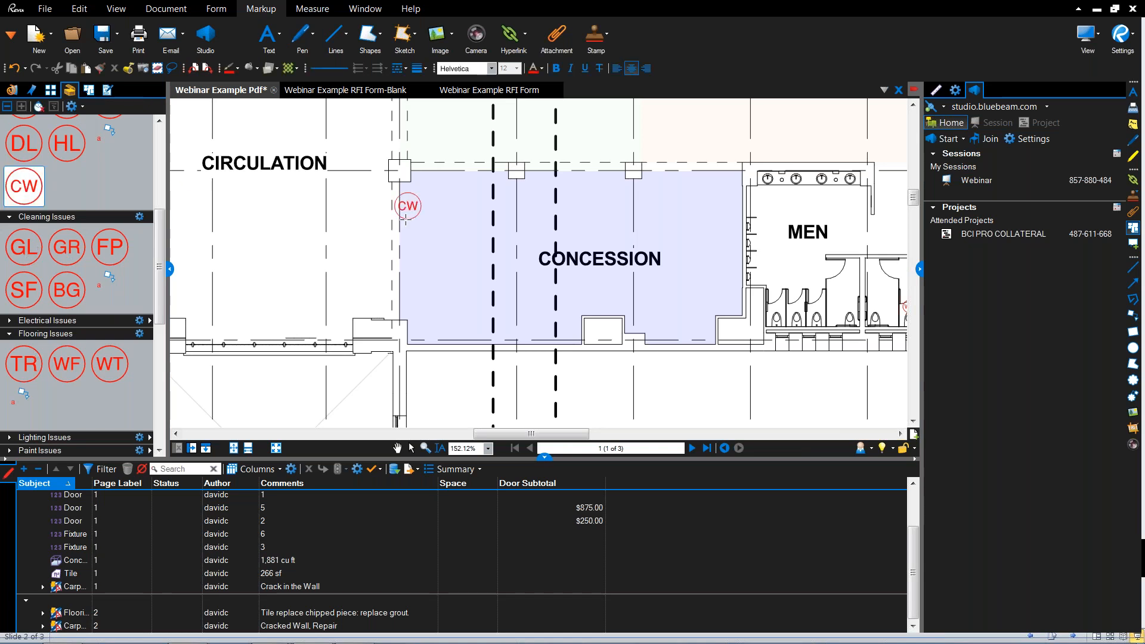
click(421, 311)
key(Escape)
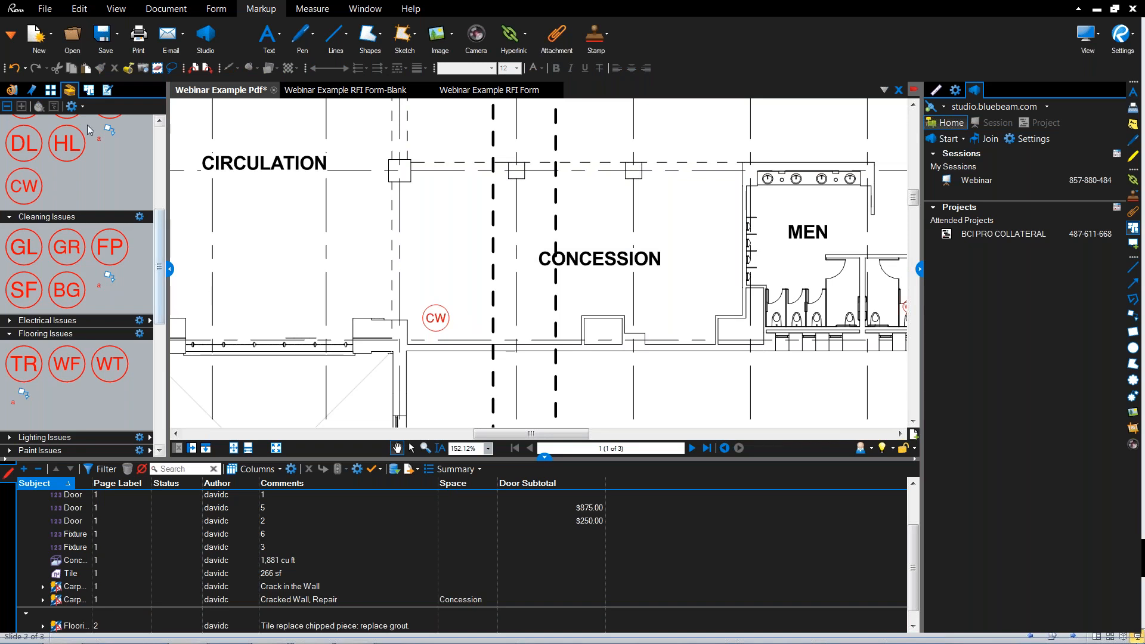
Step: Insert one page based on the Punch template after page 1
click(57, 89)
click(128, 162)
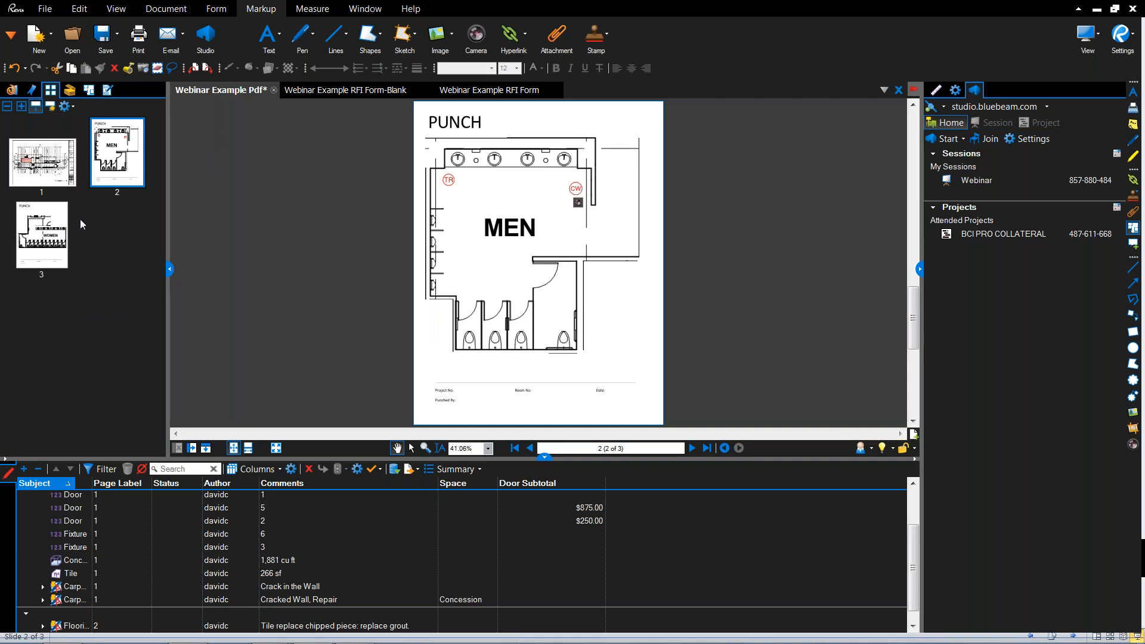
right_click(66, 186)
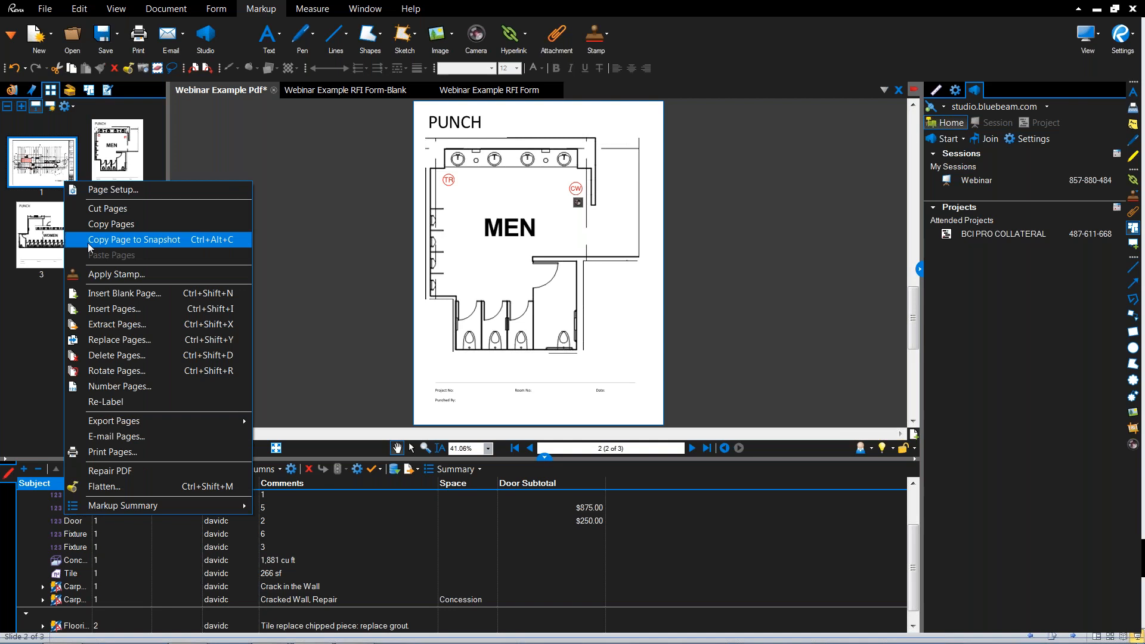
click(116, 294)
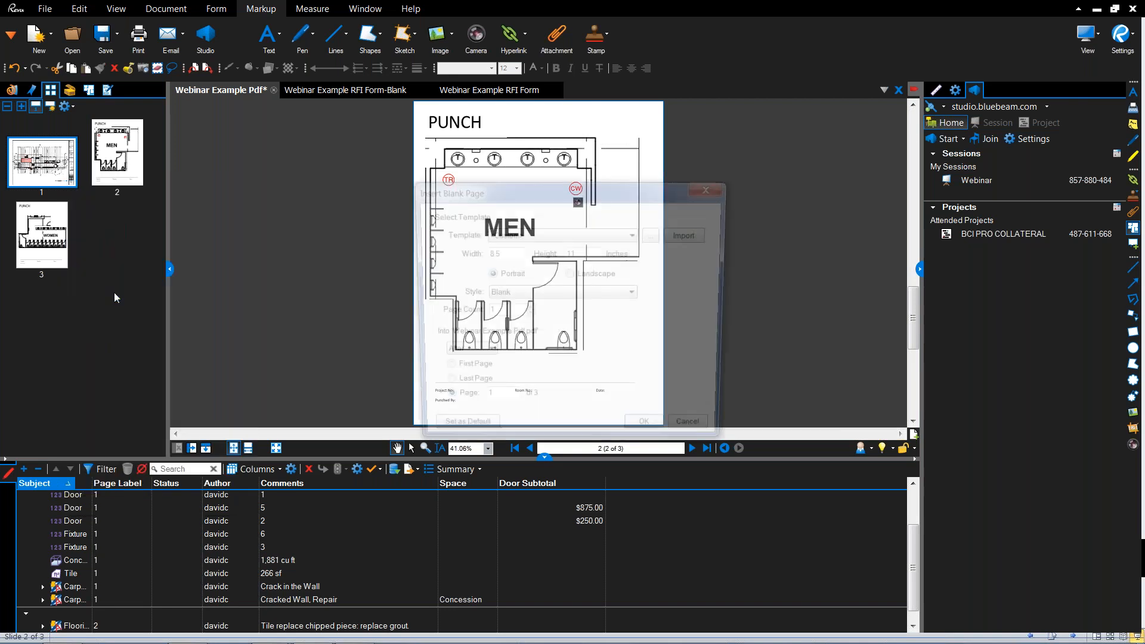
click(561, 235)
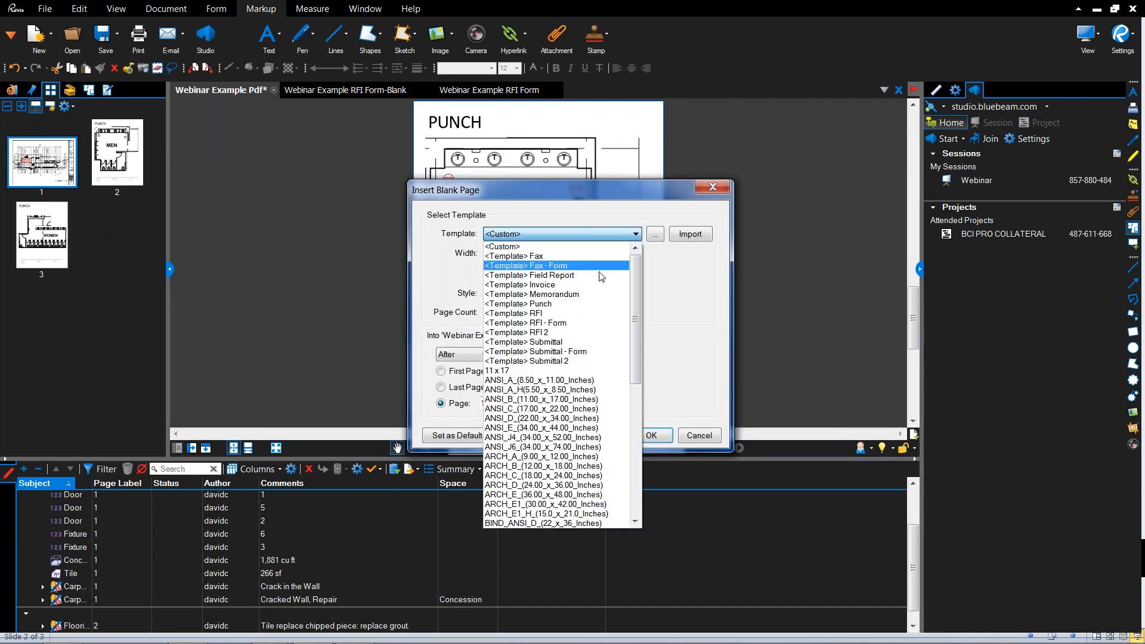
click(603, 303)
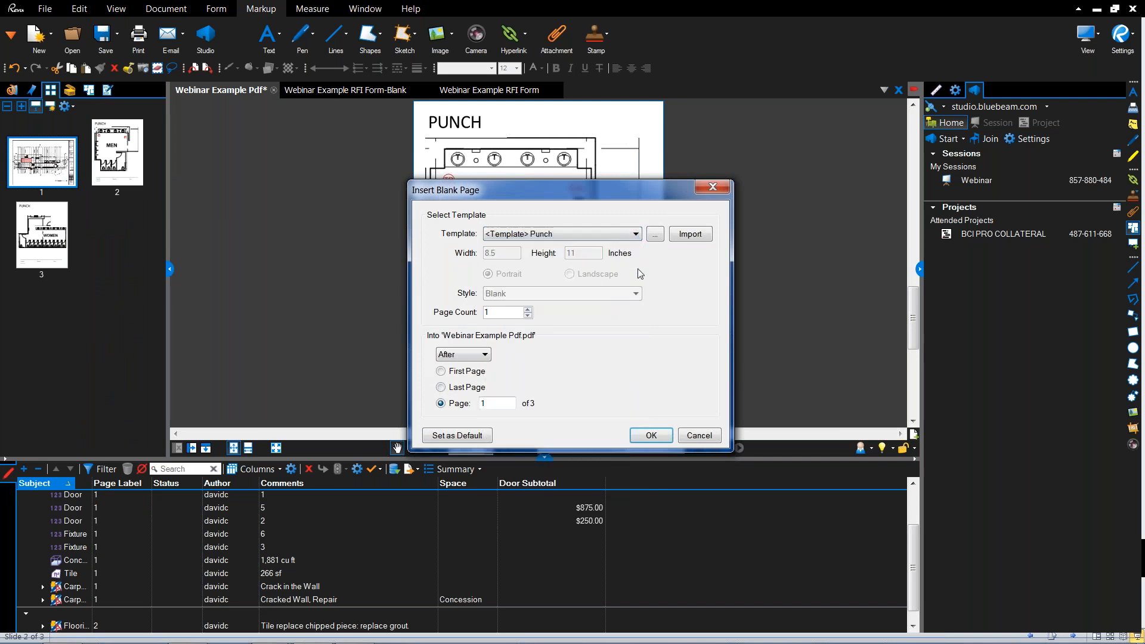
click(652, 435)
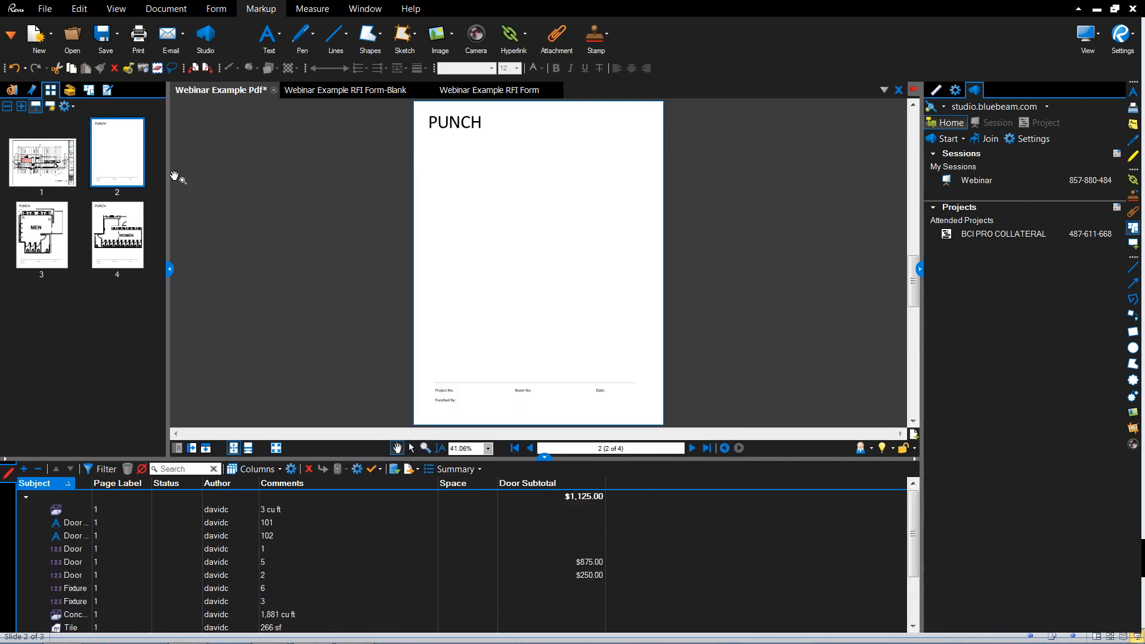
Step: Take a snapshot of the JAN room on the page 1 floor plan
click(60, 171)
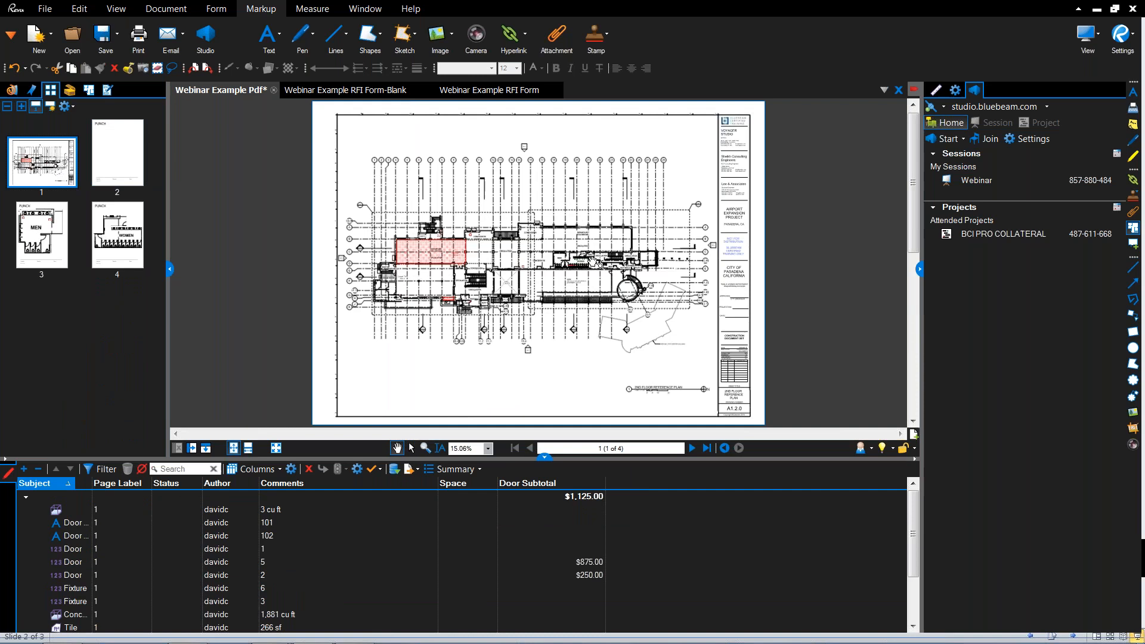
scroll(595, 263, up, 3)
scroll(595, 262, up, 7)
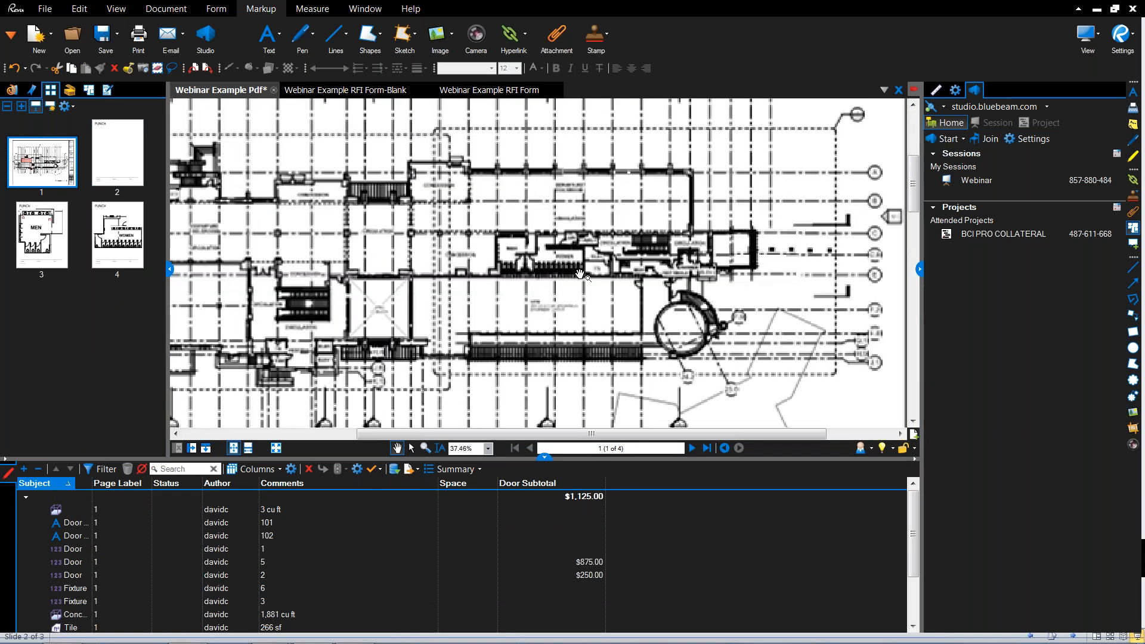
scroll(519, 191, up, 7)
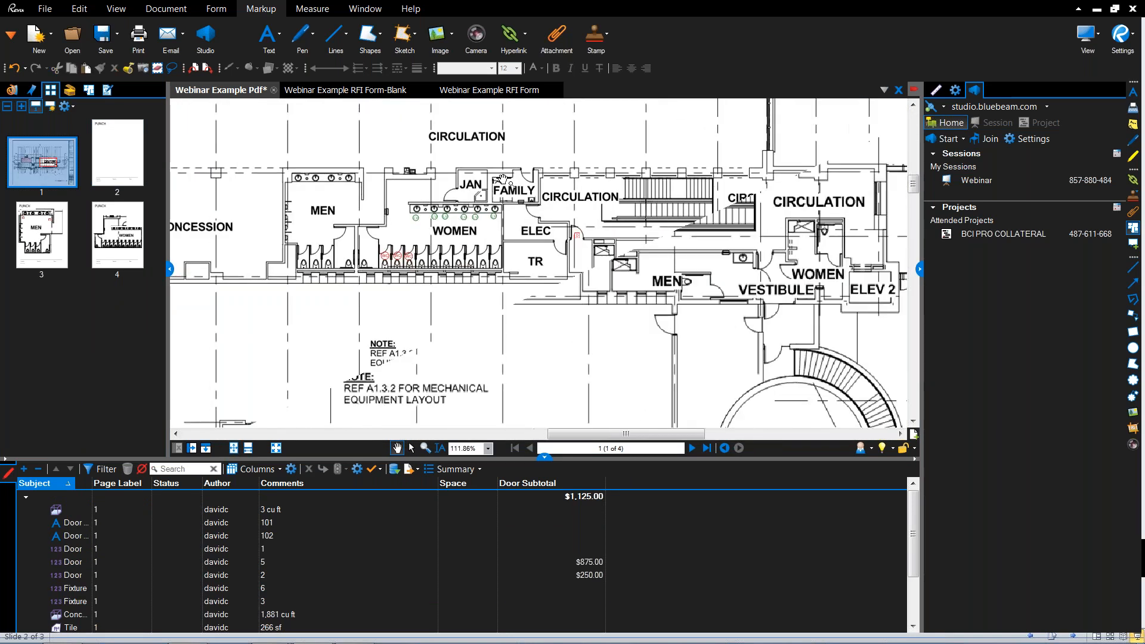
scroll(523, 194, up, 1)
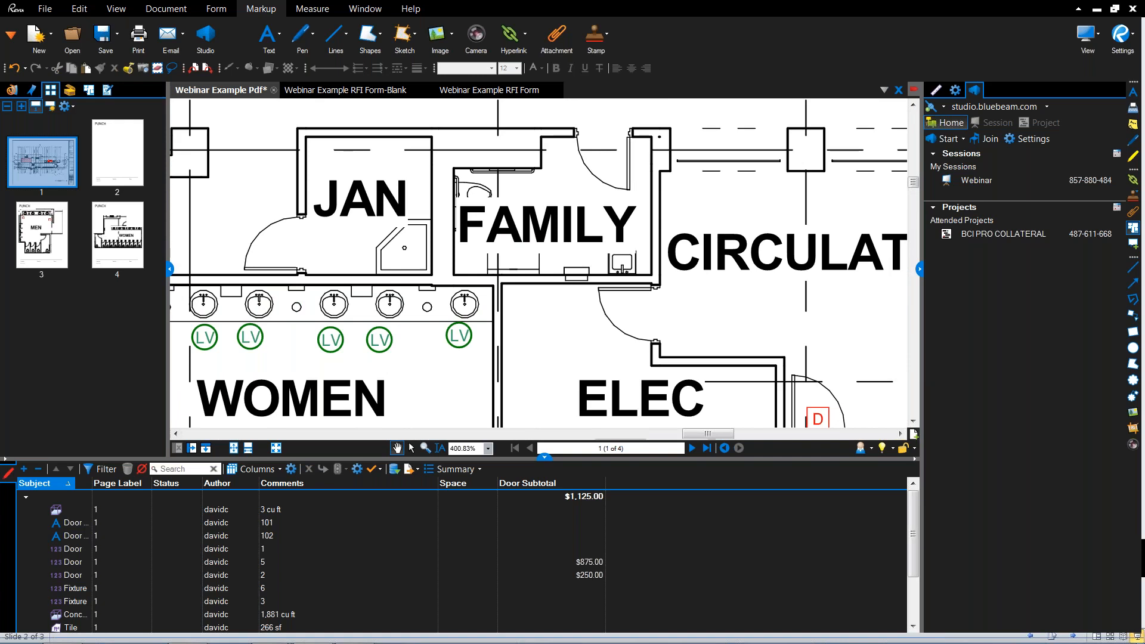
scroll(524, 194, down, 1)
drag(523, 194, 542, 197)
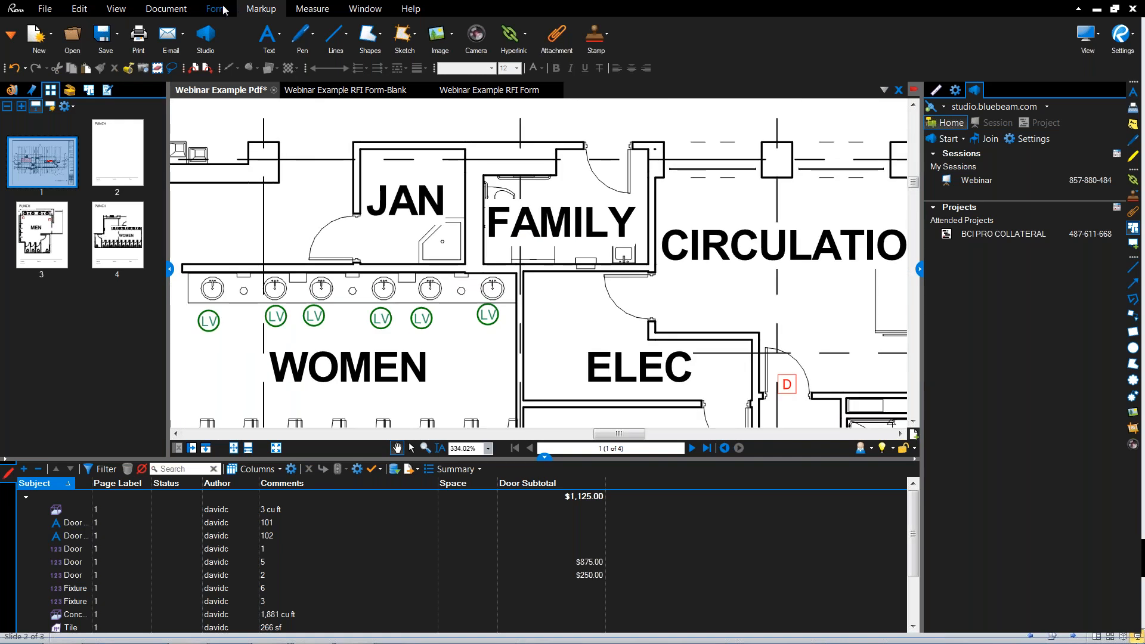
click(116, 9)
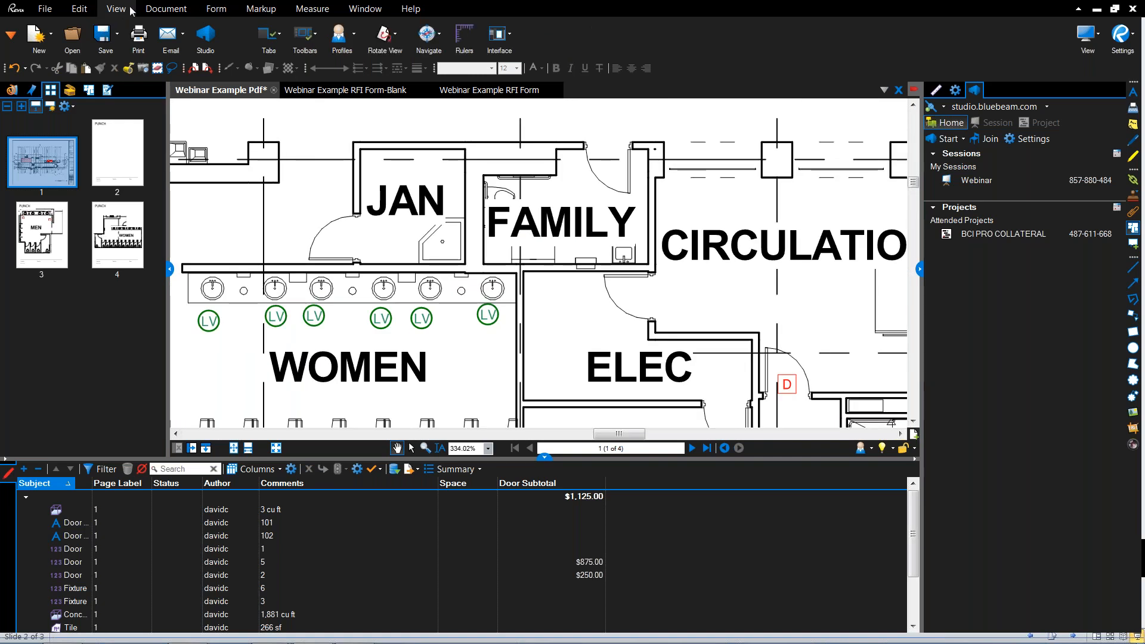
click(89, 10)
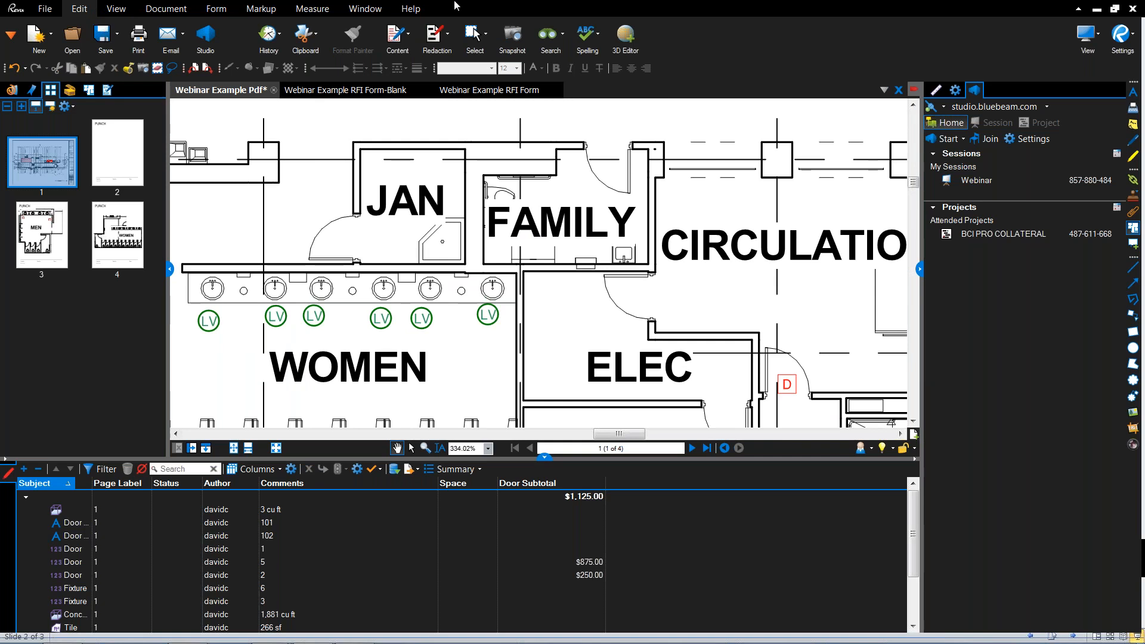
click(511, 35)
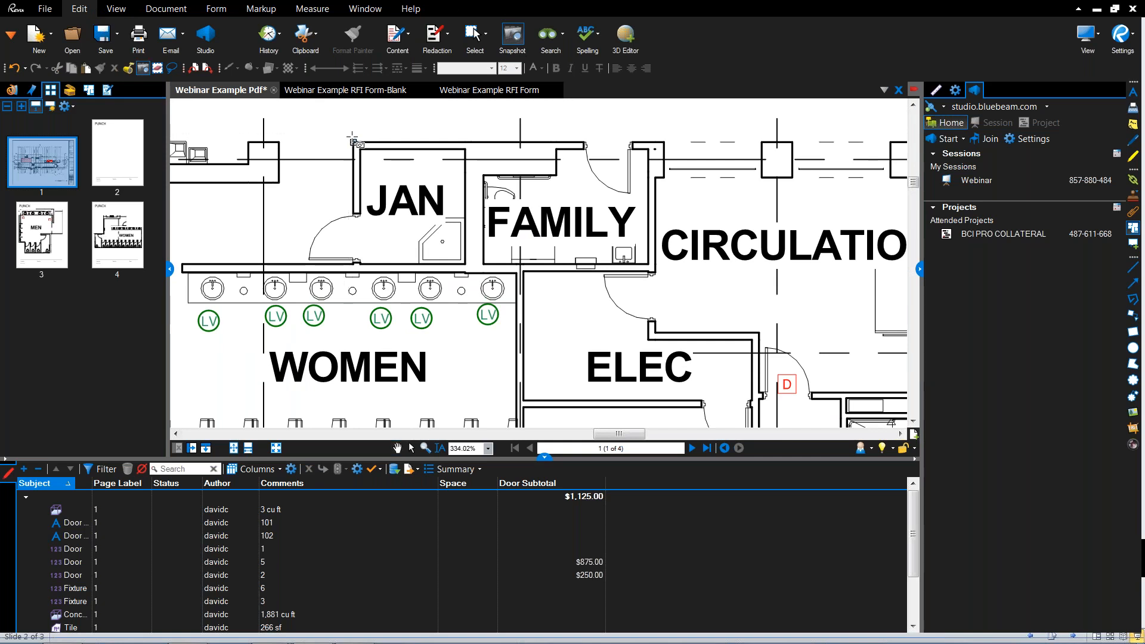
drag(351, 136, 475, 284)
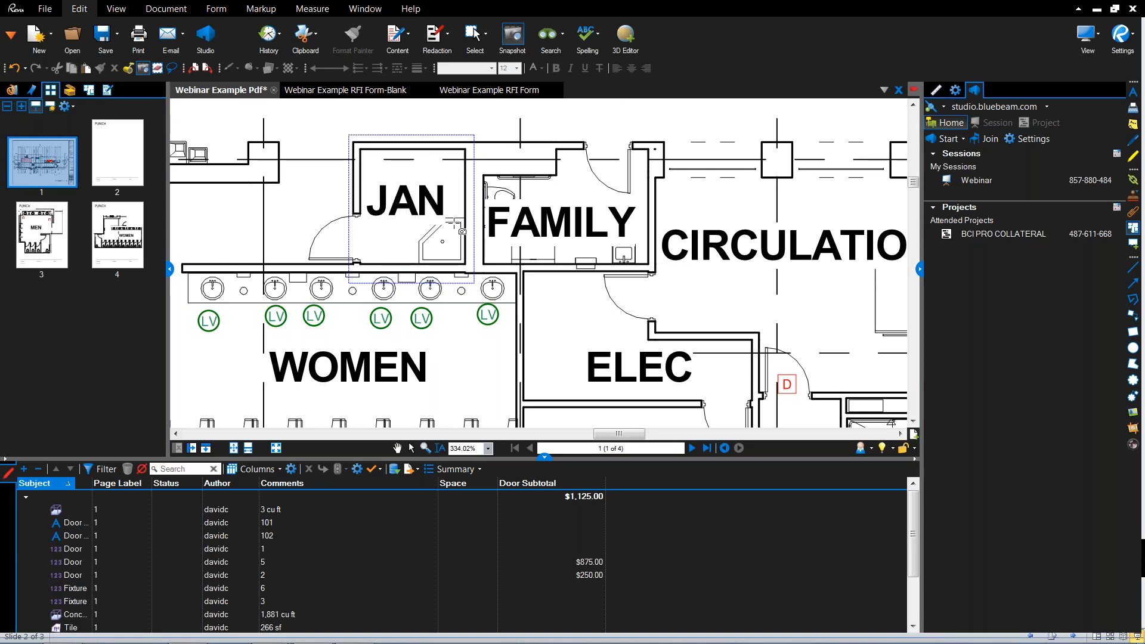
Step: Paste the JAN room snapshot onto the blank punch page 2 and enlarge it to fill most of the area above the footer
click(114, 145)
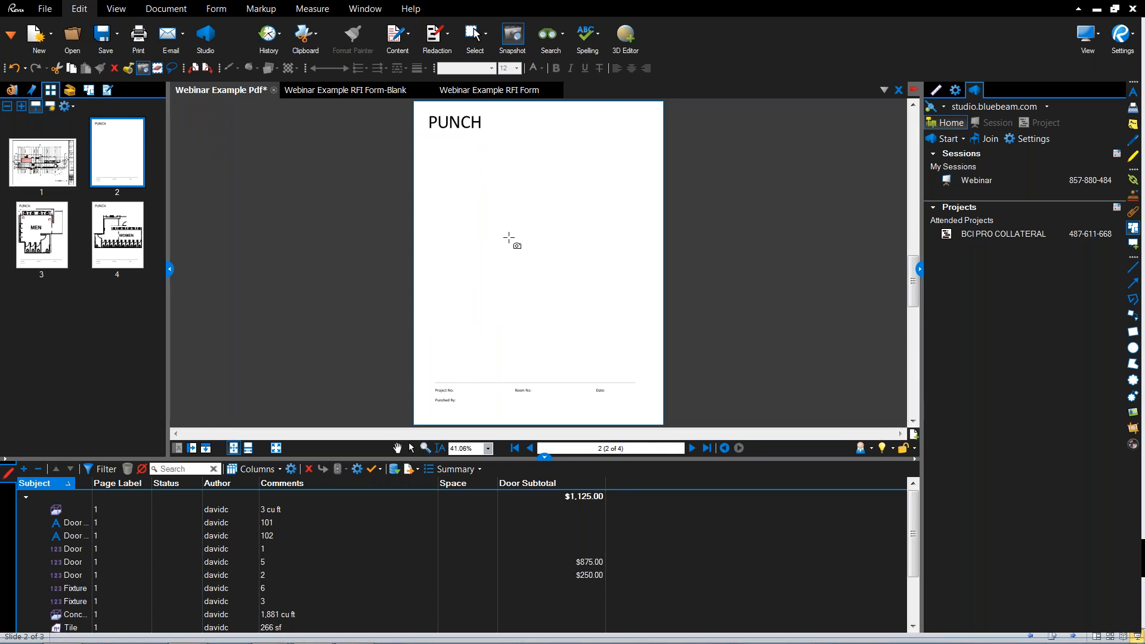
key(ctrl+v)
key(Escape)
scroll(515, 231, up, 2)
click(517, 231)
drag(534, 245, 704, 426)
scroll(615, 257, down, 4)
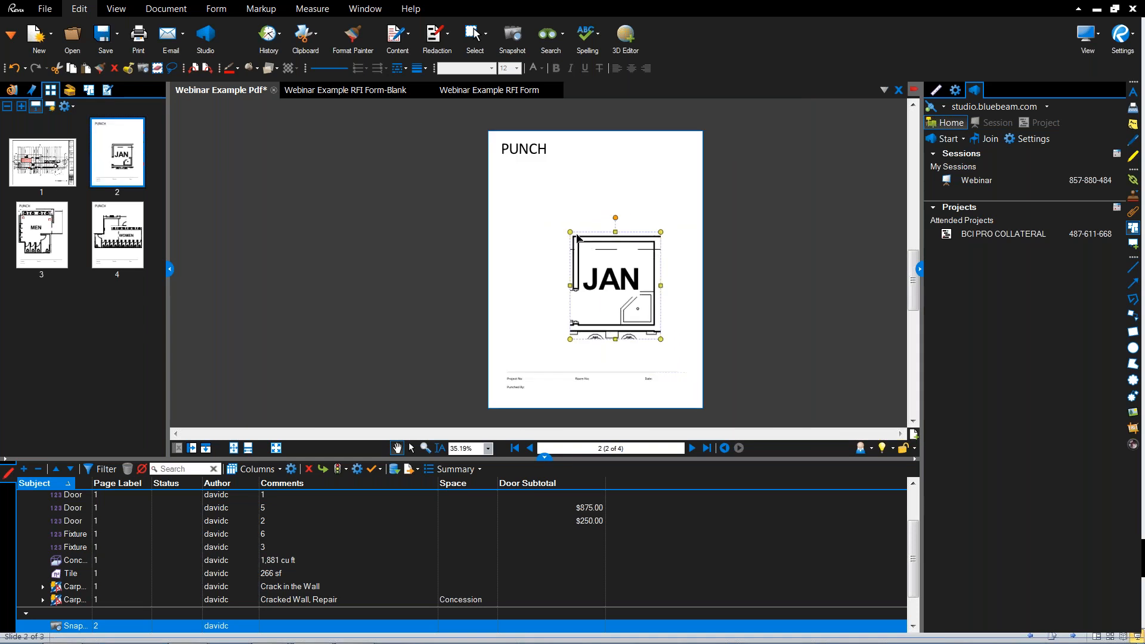
drag(570, 233, 519, 173)
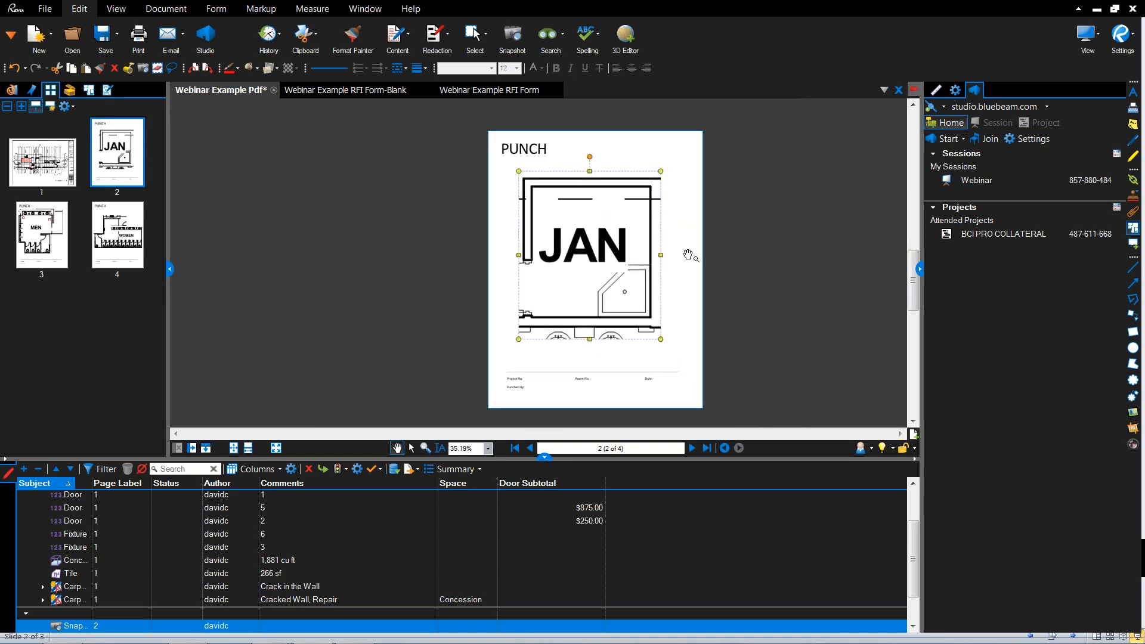
click(691, 254)
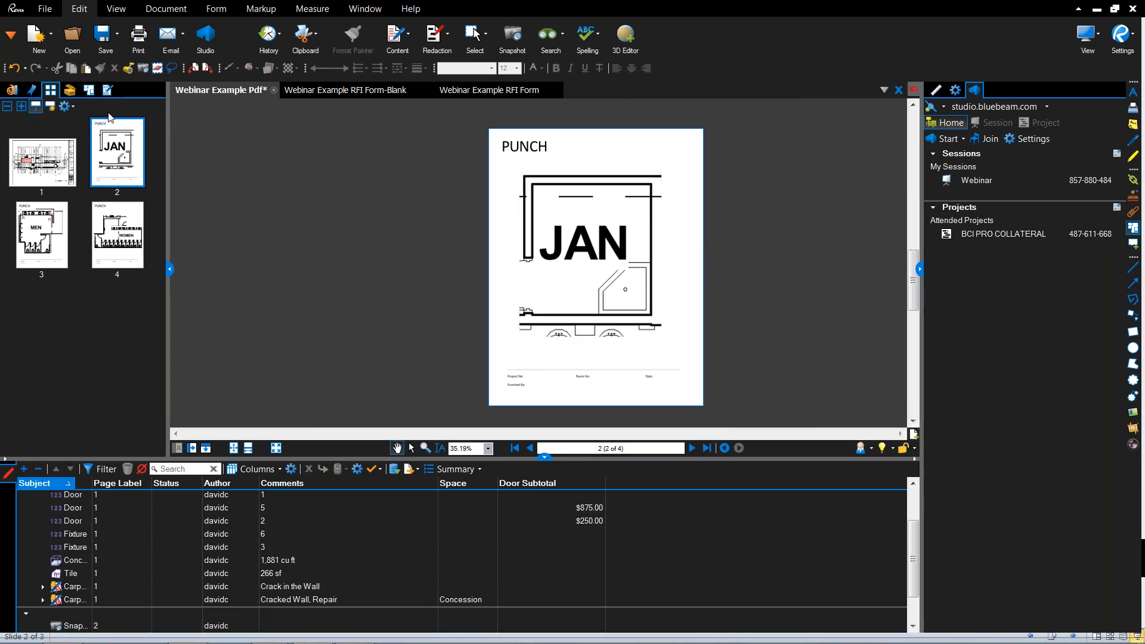
Step: Place two GR cleaning symbols inside the JAN room on page 2, near its upper wall and right-hand wall
click(69, 90)
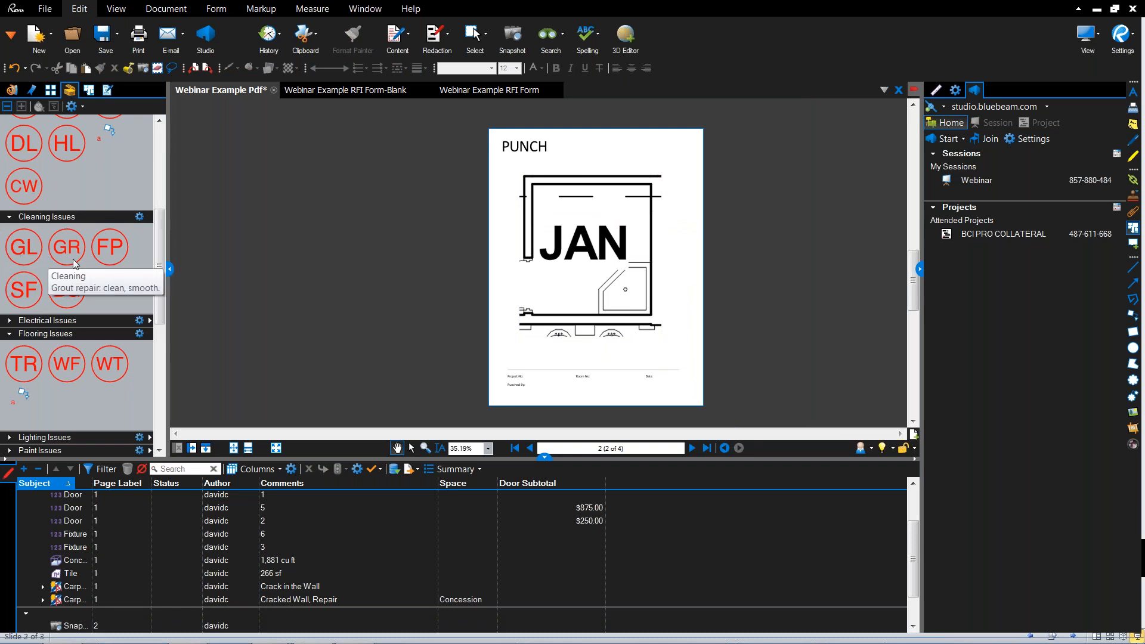
click(67, 246)
click(568, 205)
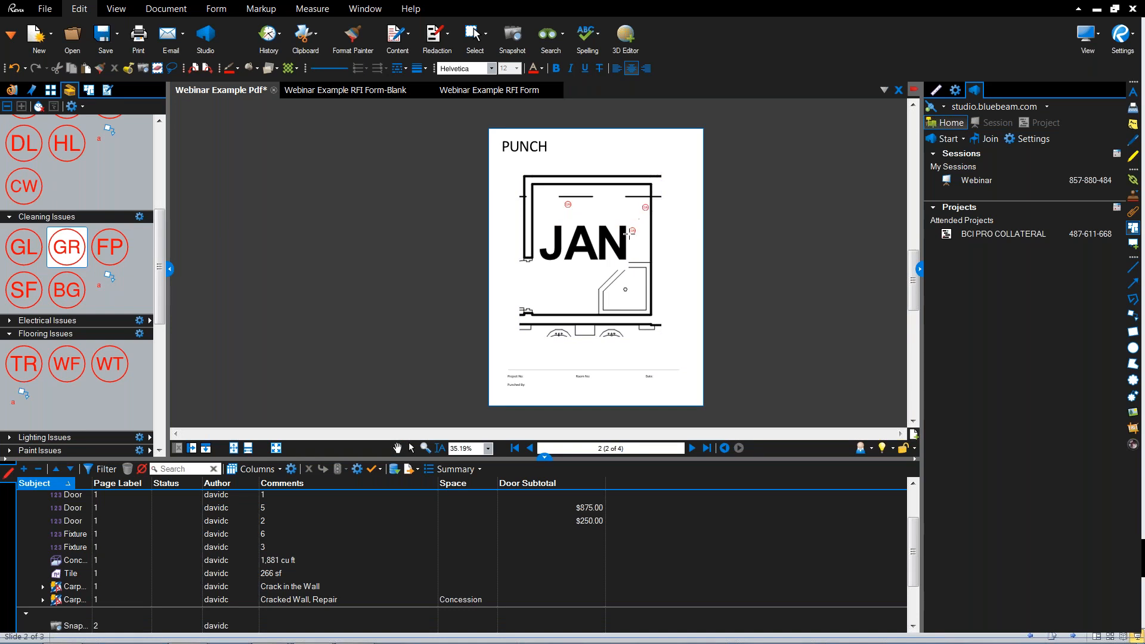
key(Escape)
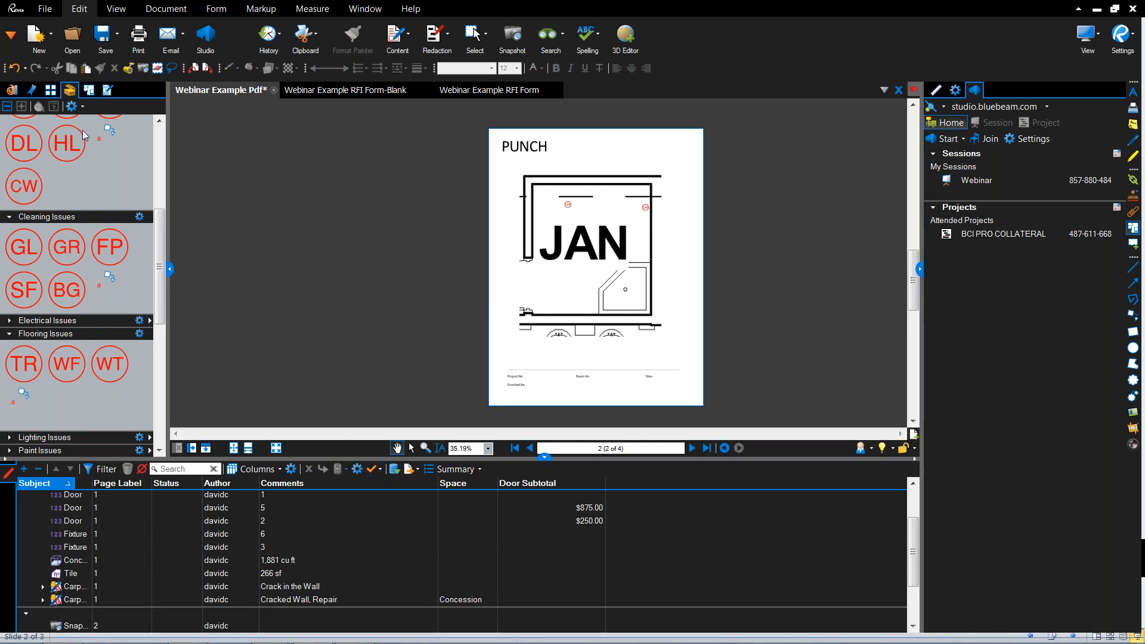
Step: Create a new legend for the Flooring Issues tool set on the MEN punch page, placed to the right of the toilet stalls
click(49, 91)
click(45, 246)
scroll(584, 238, up, 1)
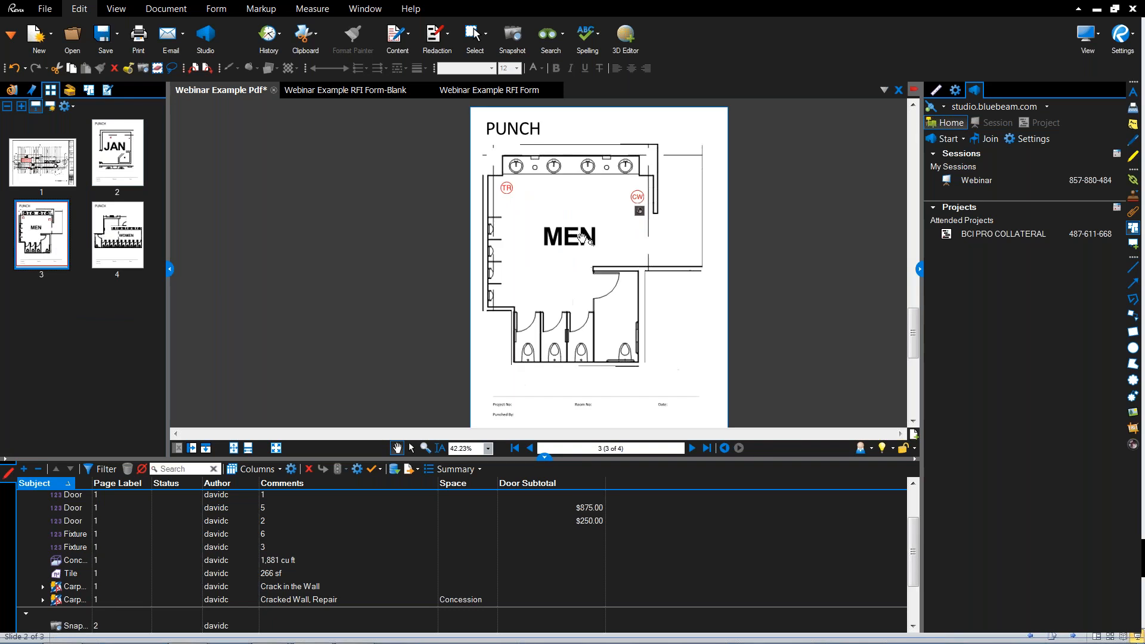
click(71, 91)
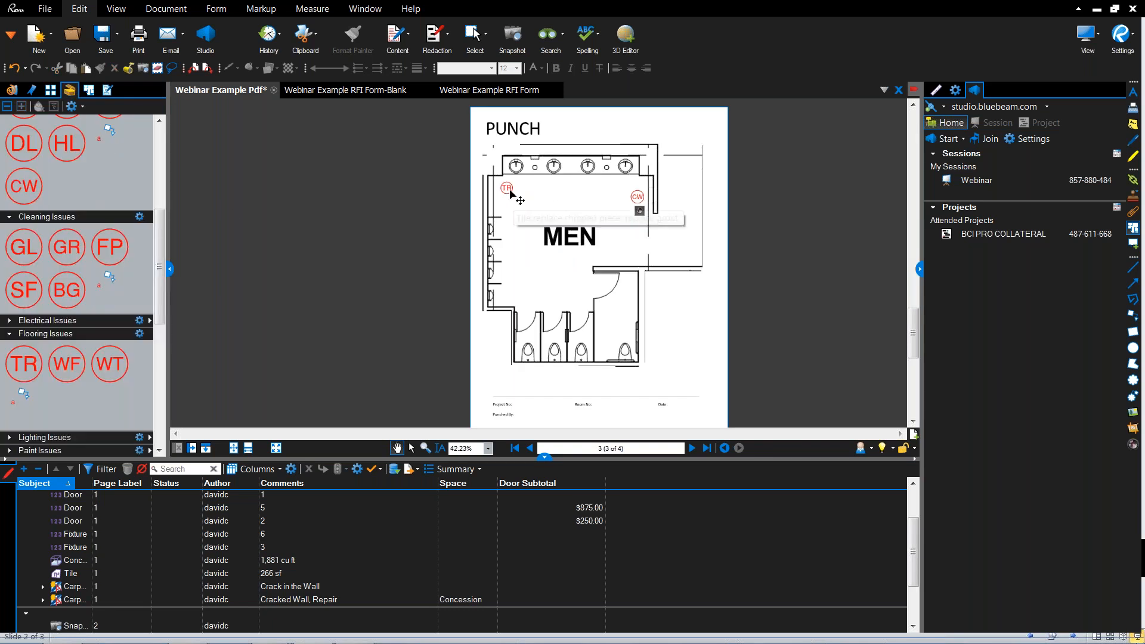
click(139, 334)
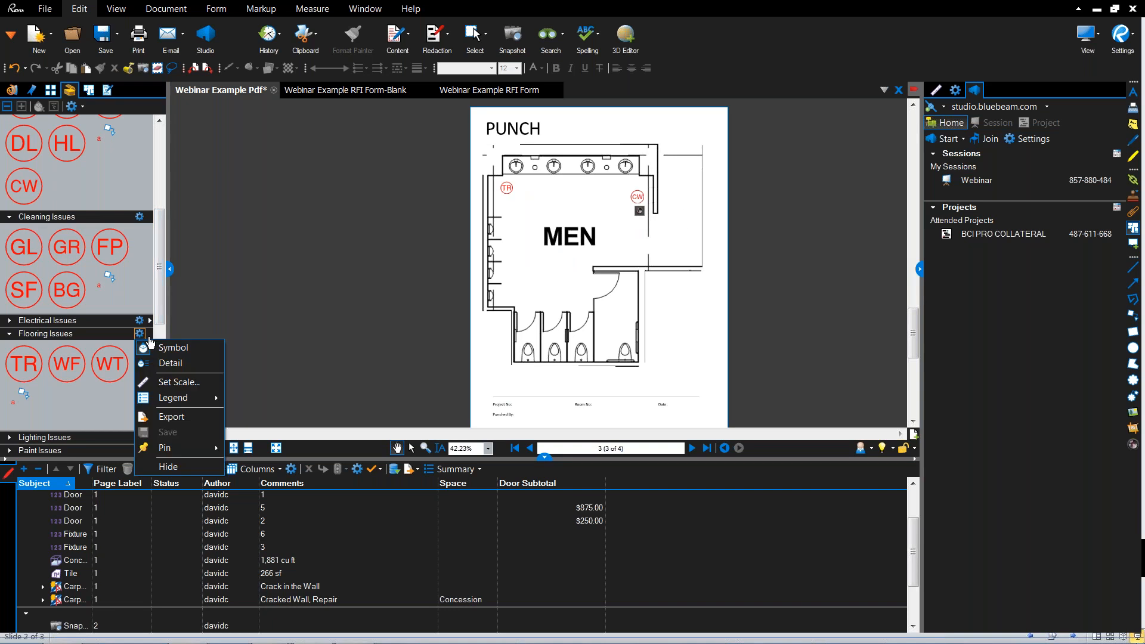
mouse_move(205, 397)
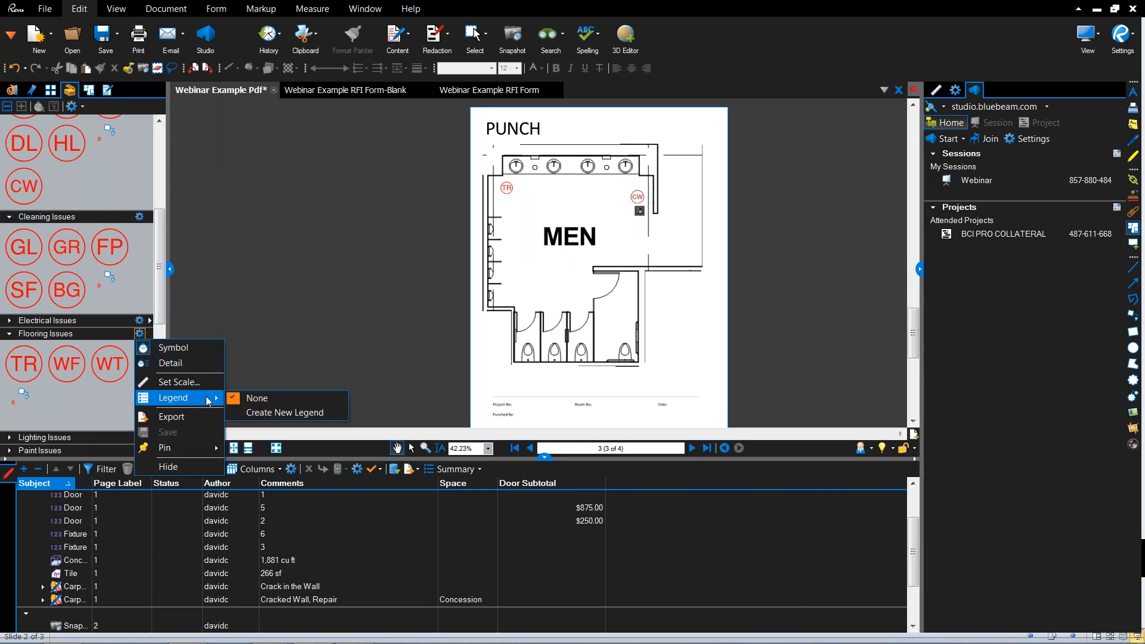
click(269, 410)
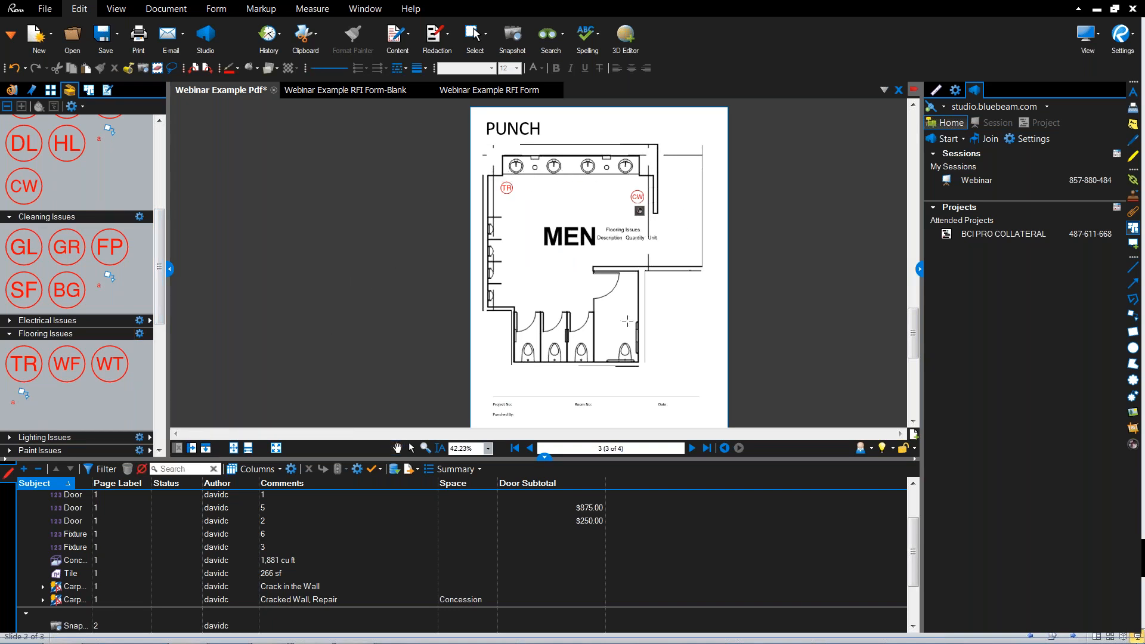
click(646, 327)
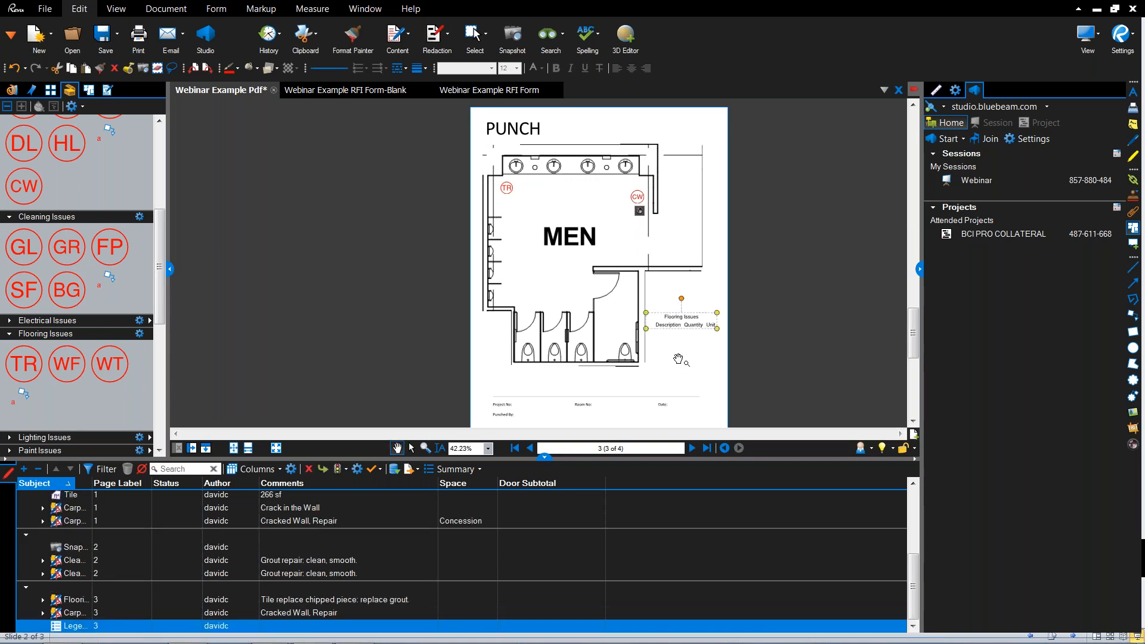
scroll(680, 361, up, 3)
scroll(686, 341, down, 2)
click(693, 311)
Step: Delete the TR symbol in the MEN room's upper-left corner and place a new TR flooring symbol in its place
click(476, 146)
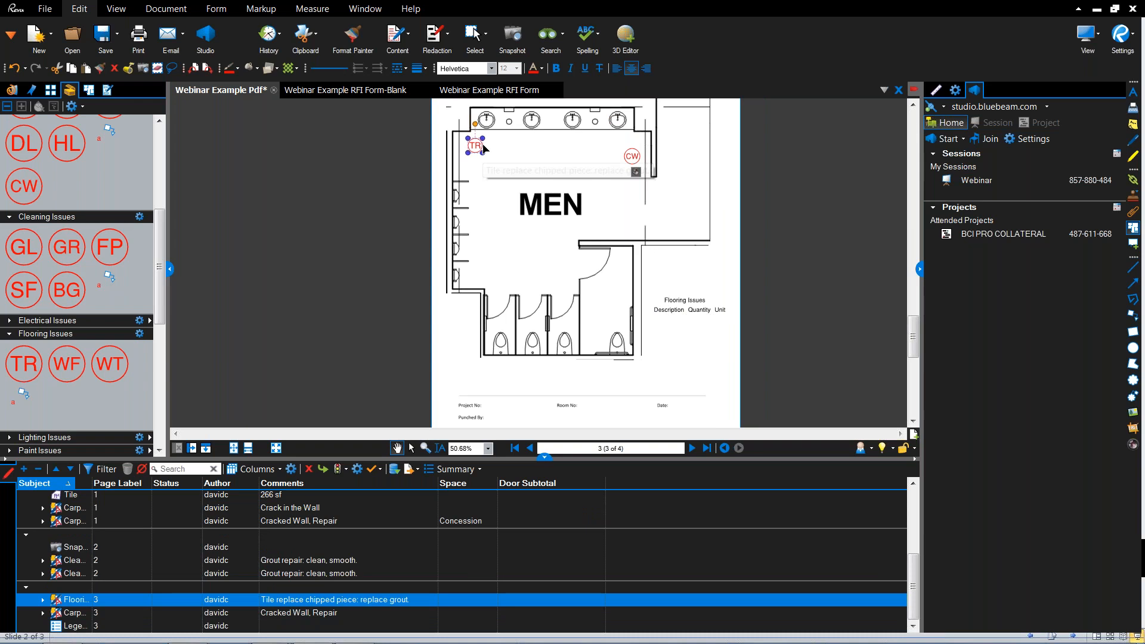
key(Delete)
click(632, 157)
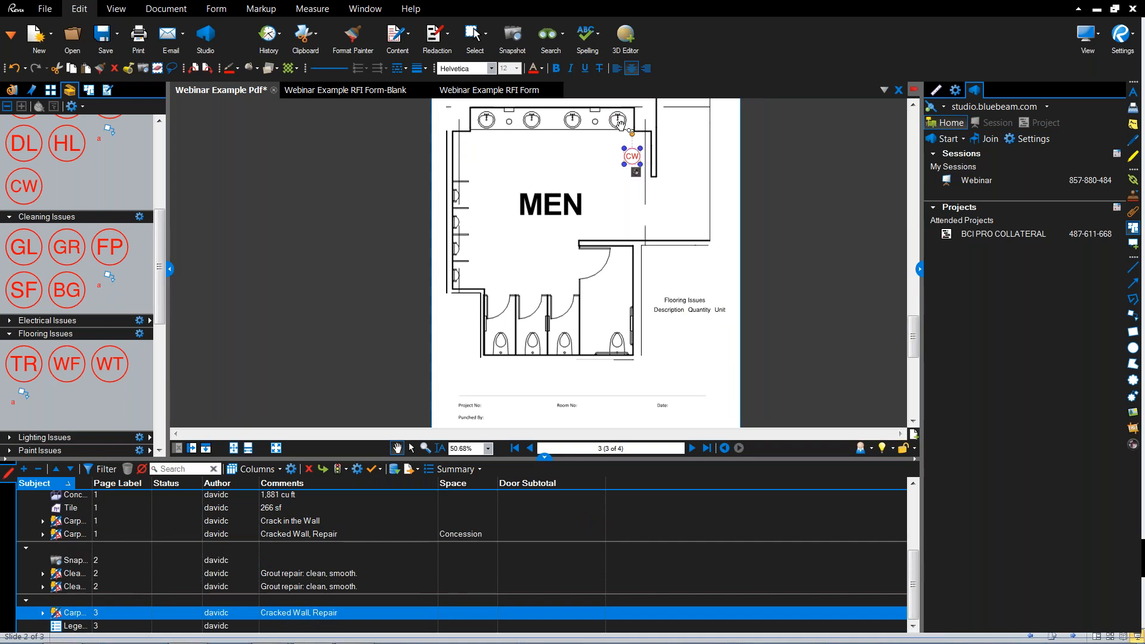
click(577, 164)
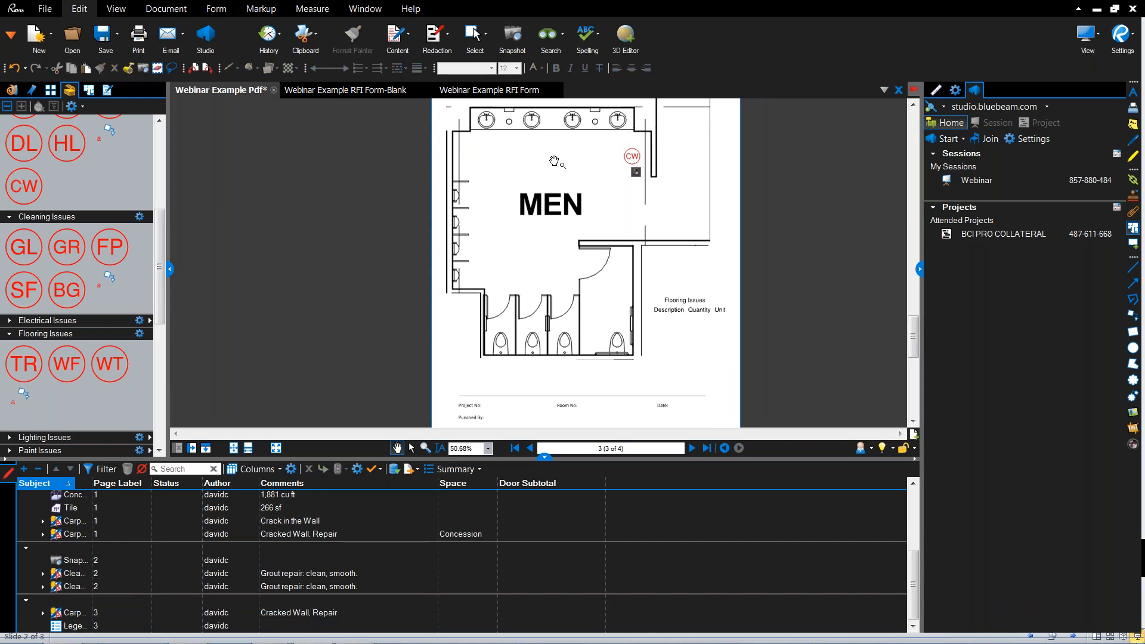
click(24, 364)
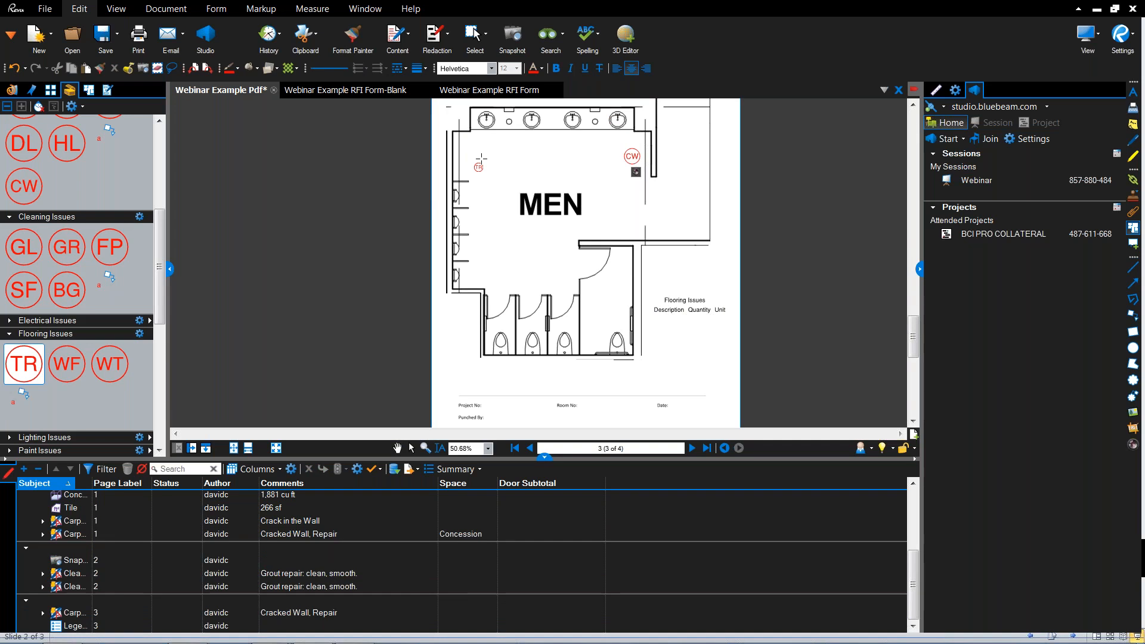
click(472, 148)
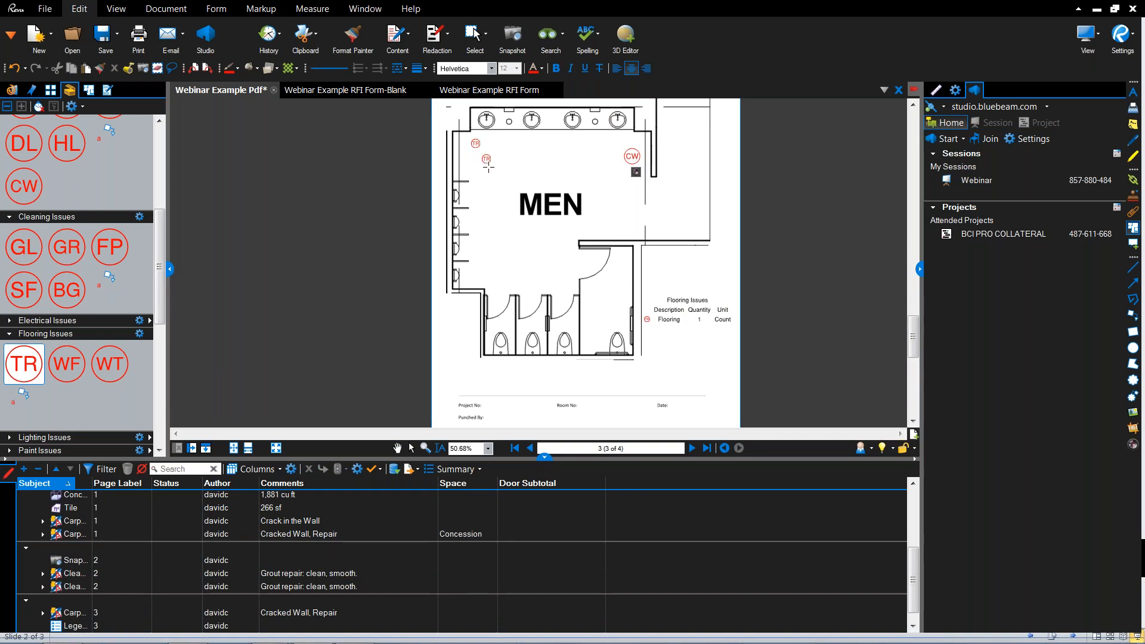
key(Escape)
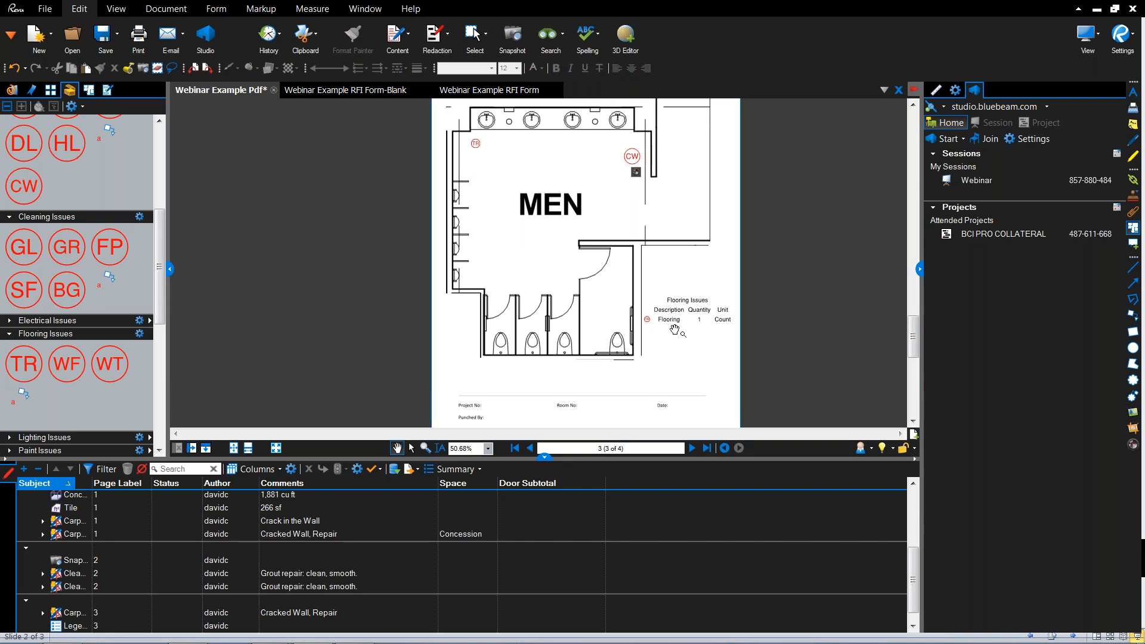
Step: Examine the Flooring Issues legend's properties and the columns available for it
click(679, 320)
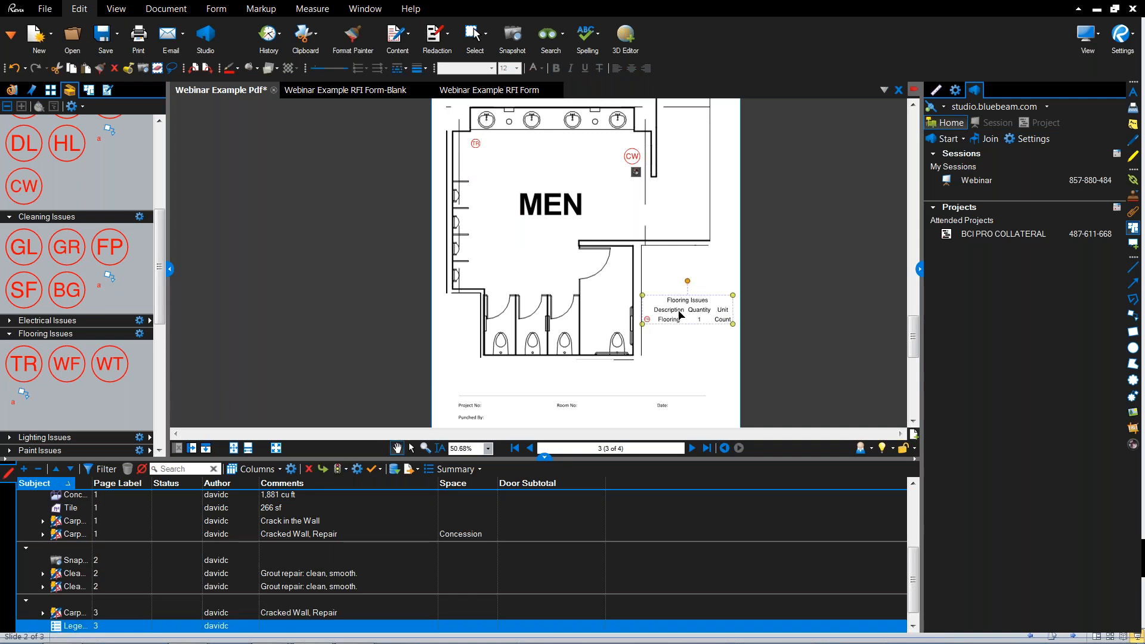
click(956, 90)
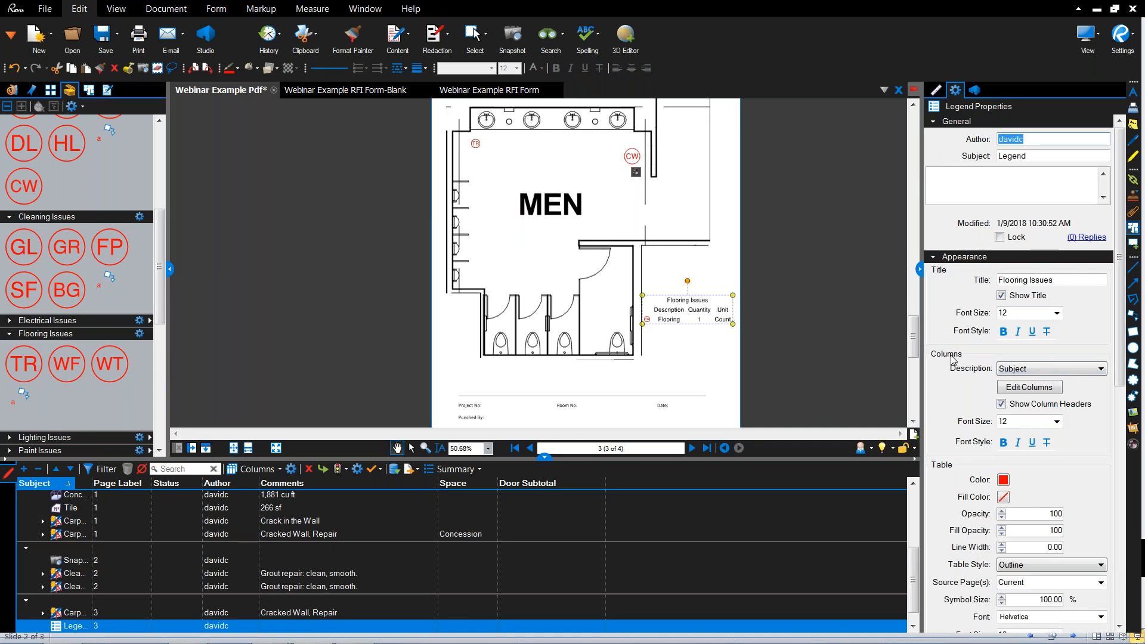
click(1019, 388)
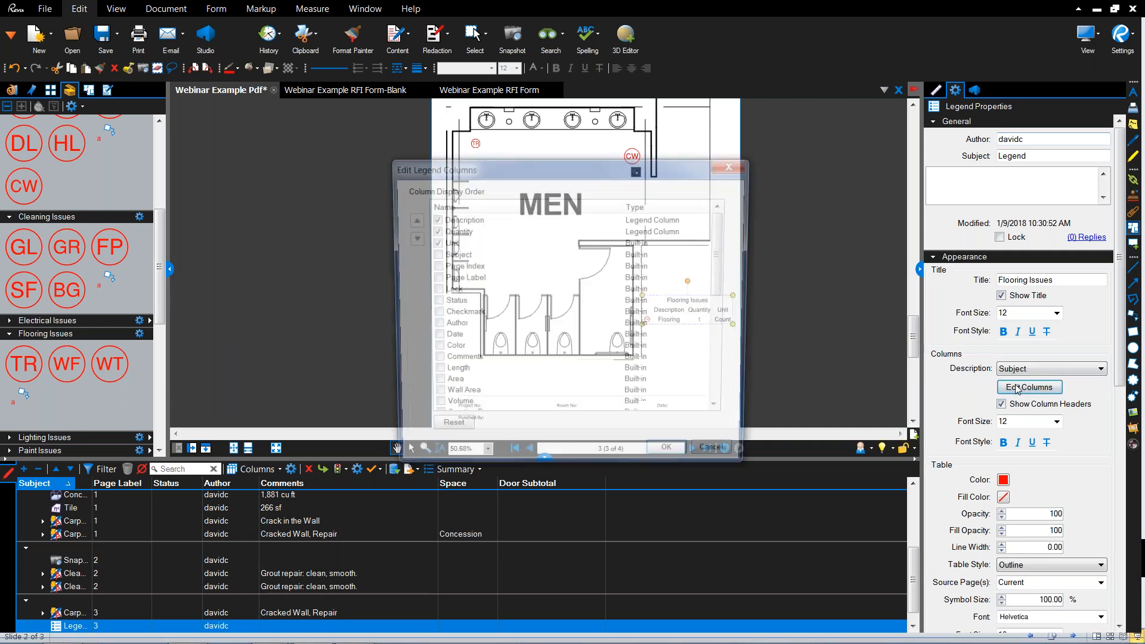
scroll(725, 297, down, 4)
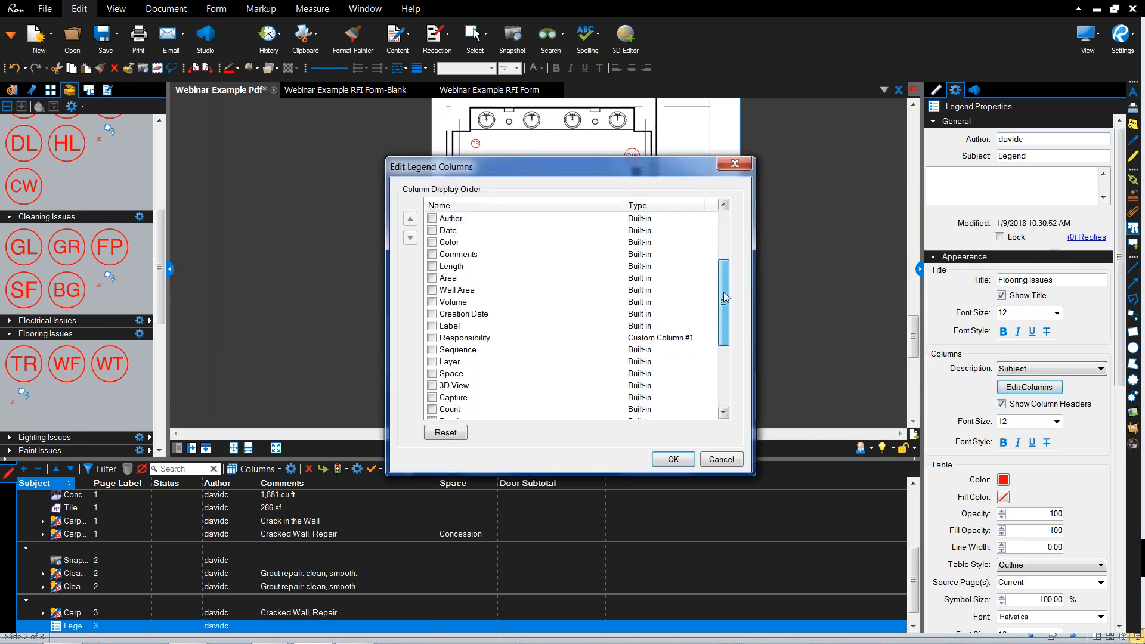
scroll(725, 297, down, 4)
scroll(722, 288, up, 4)
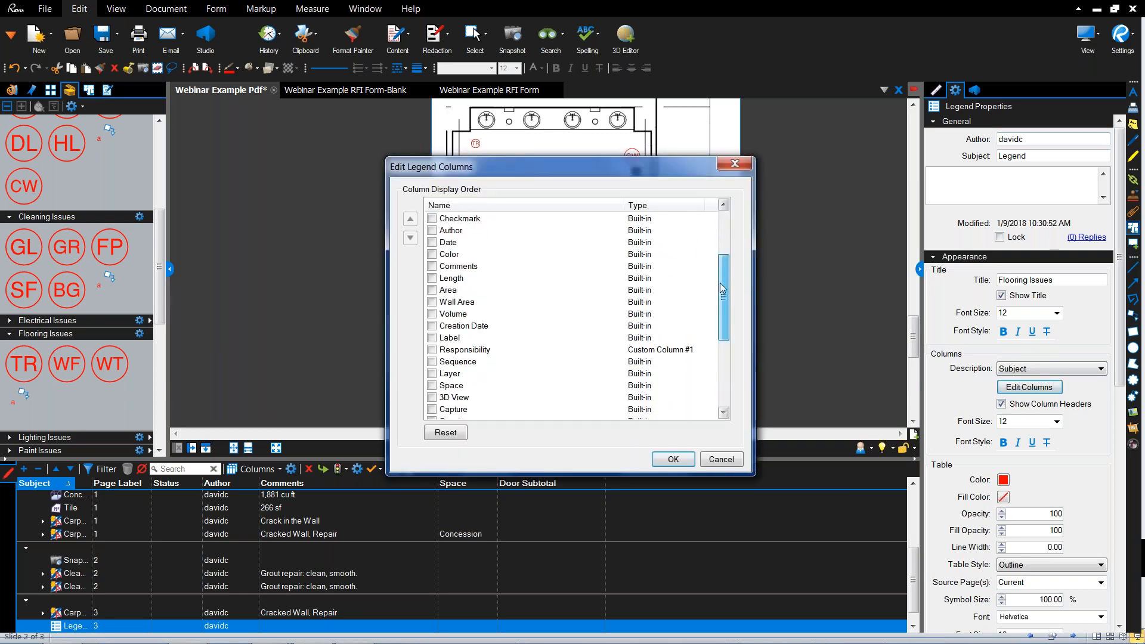
scroll(722, 288, up, 3)
key(Return)
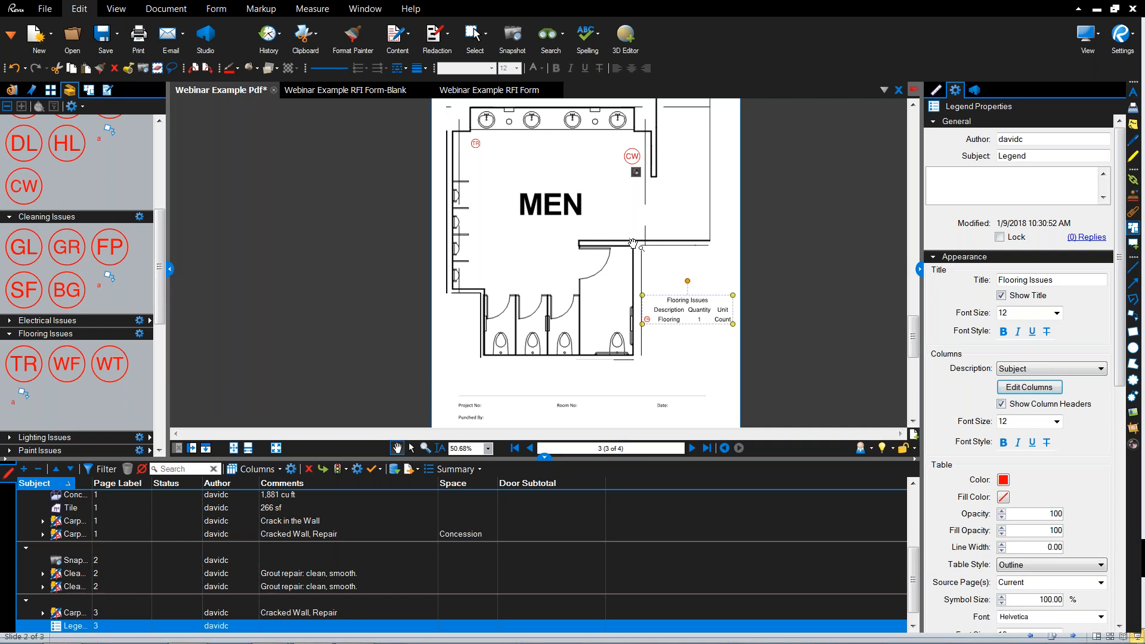
click(751, 280)
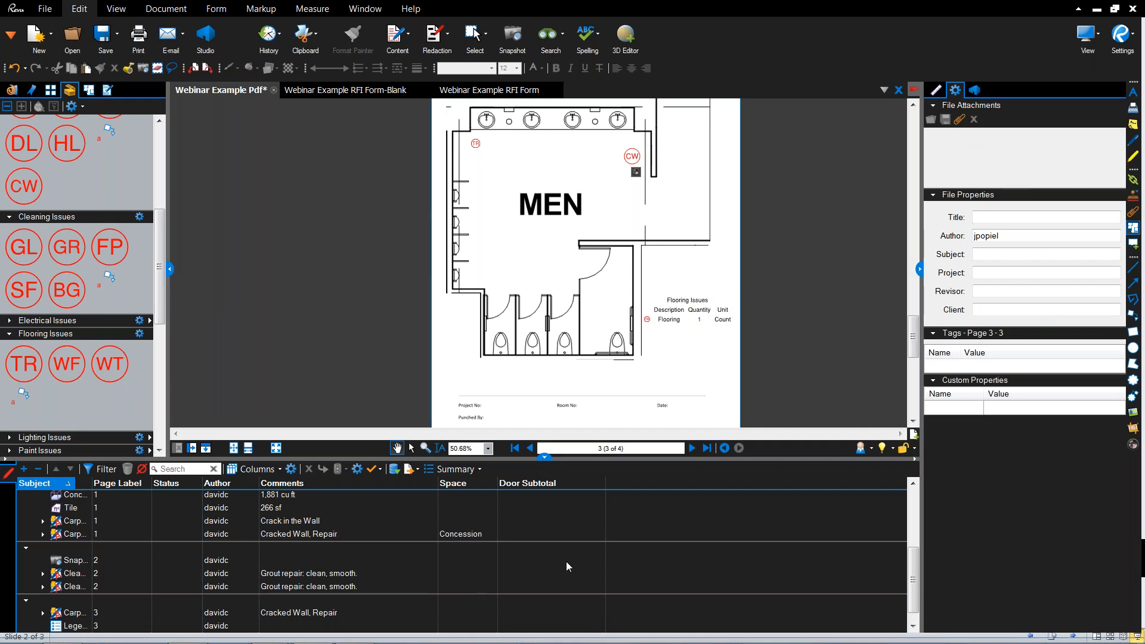
Step: Show the custom Responsibility column in the markups list
click(257, 469)
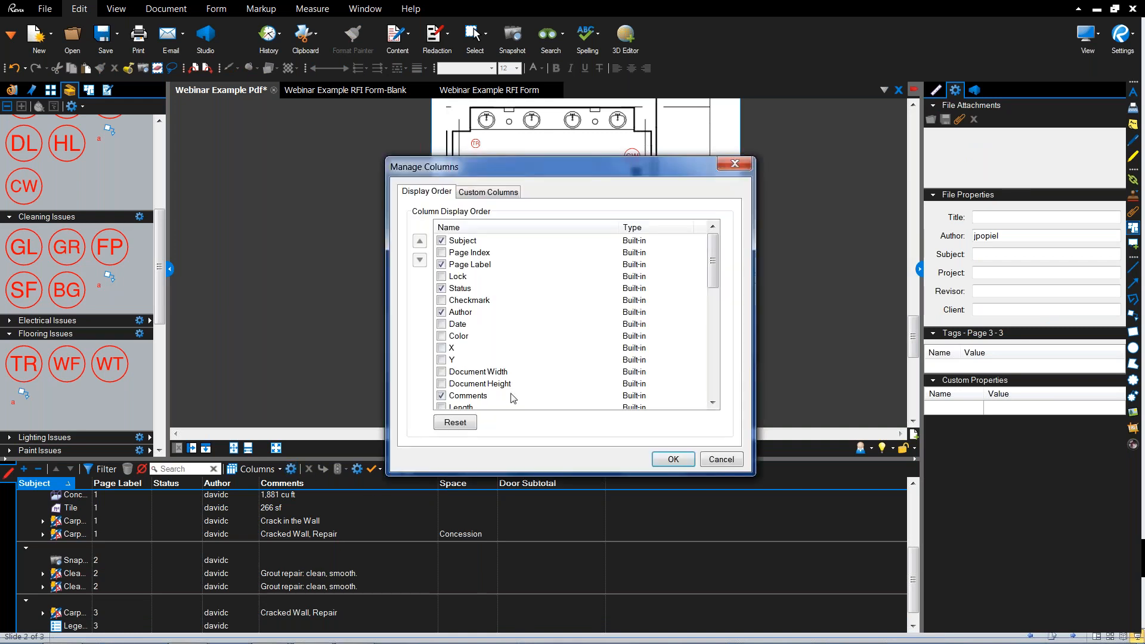
drag(712, 271, 720, 327)
click(442, 324)
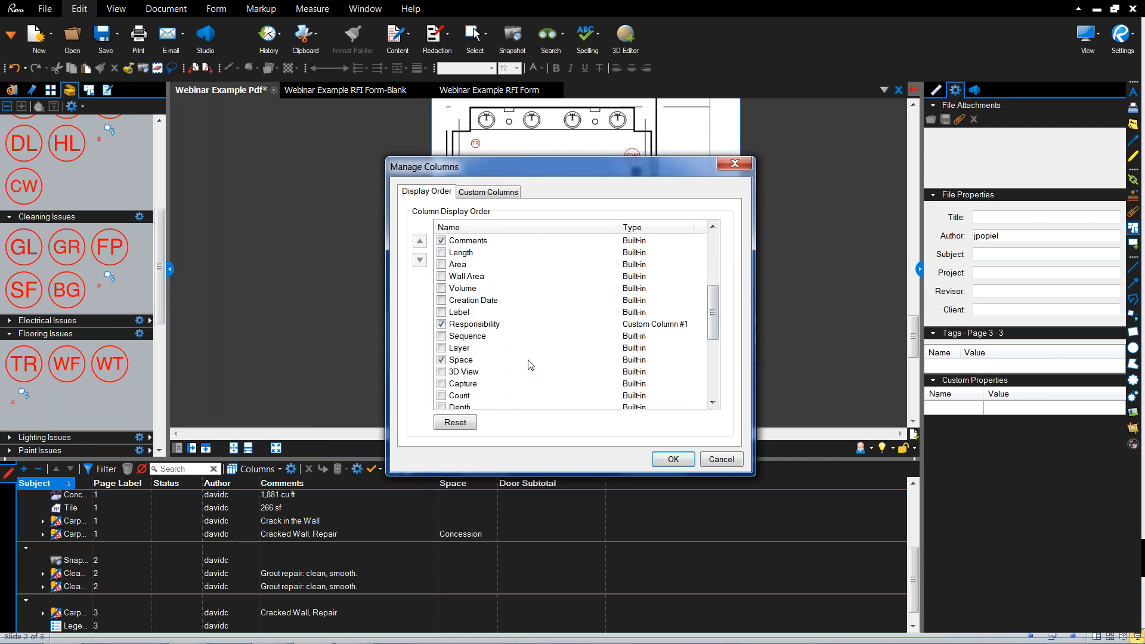
click(685, 465)
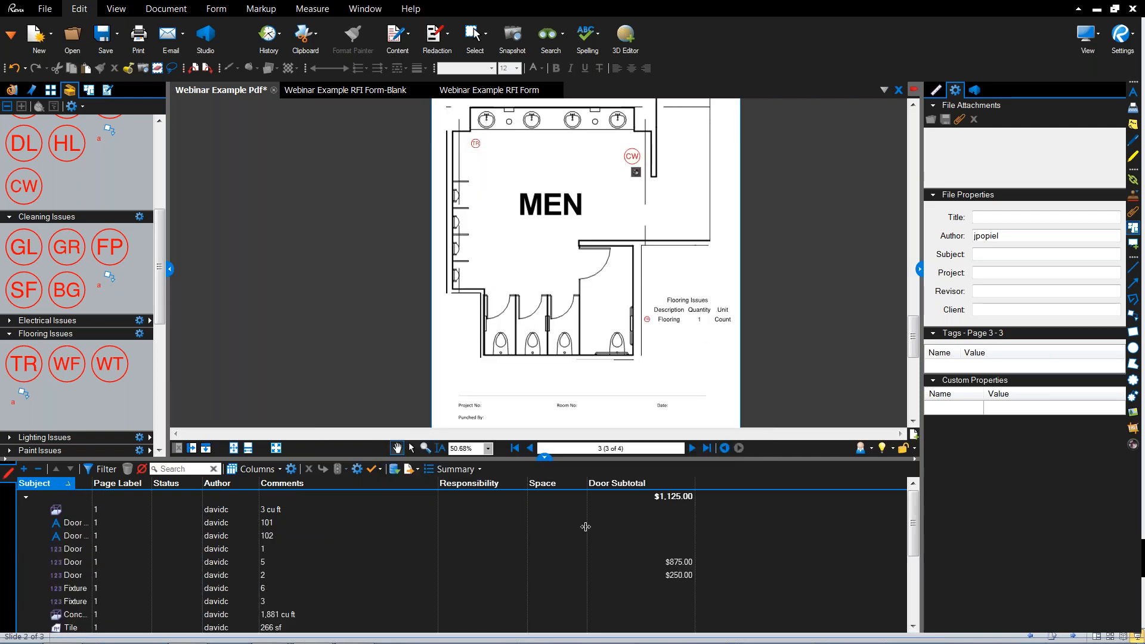
Step: Assign the second listed carpenter as responsible for the page 1 "Cracked Wall, Repair" markup in the Concession space
click(480, 148)
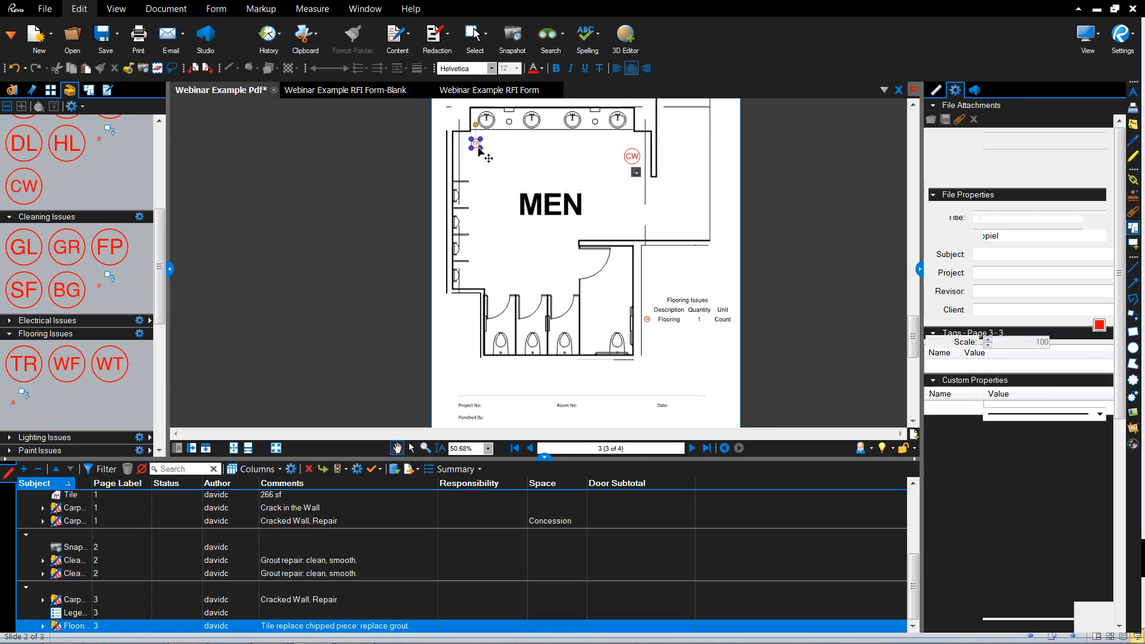
click(301, 521)
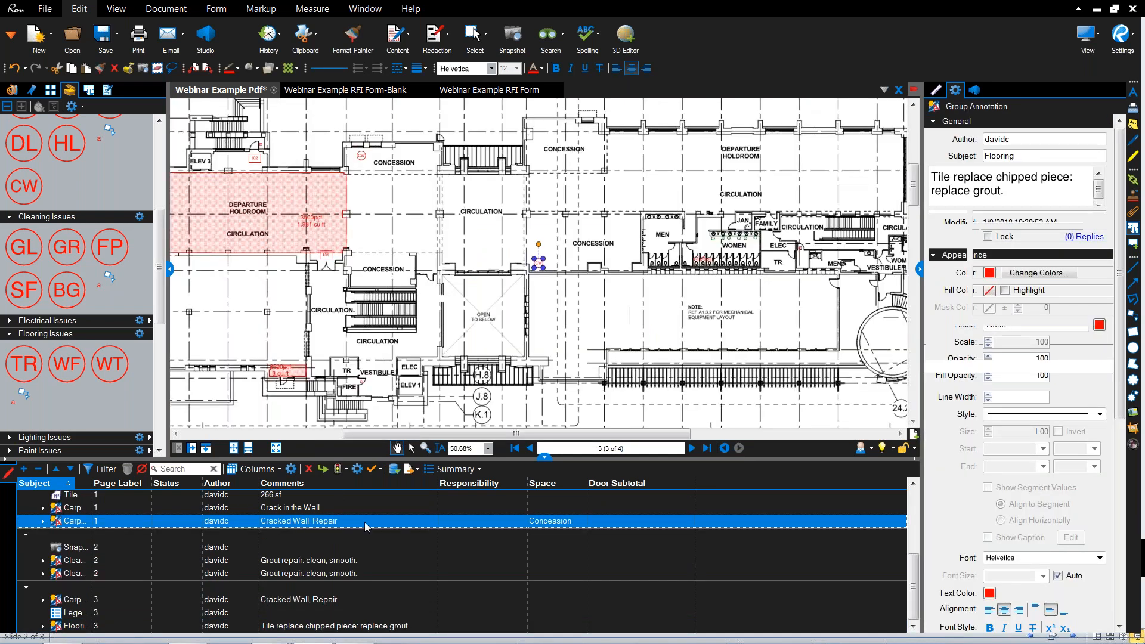
click(522, 523)
click(522, 524)
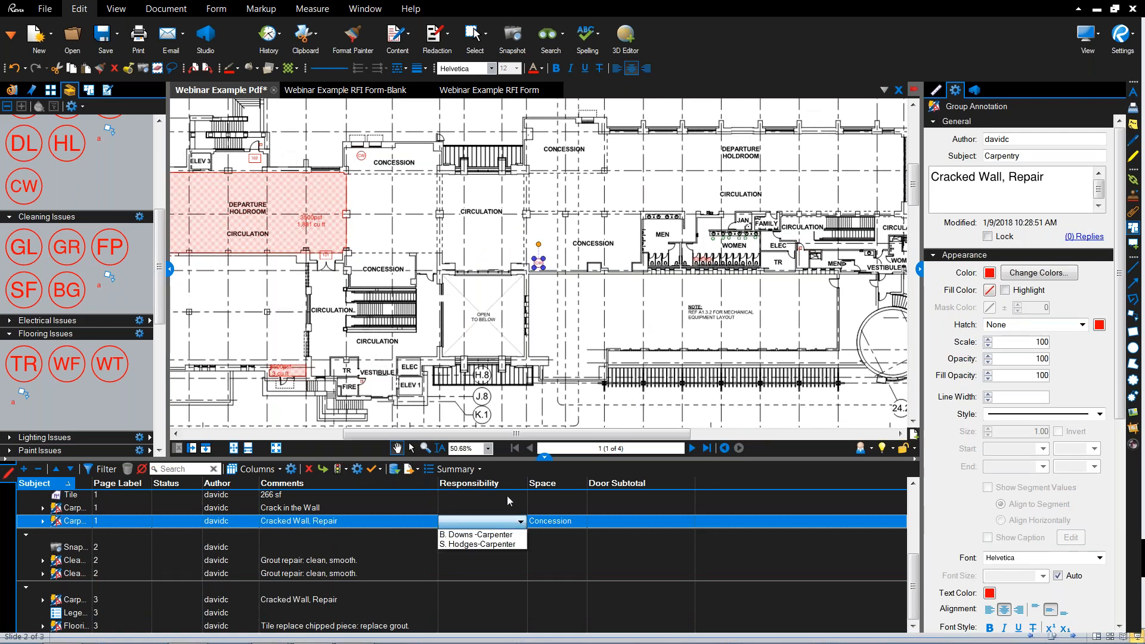
click(496, 543)
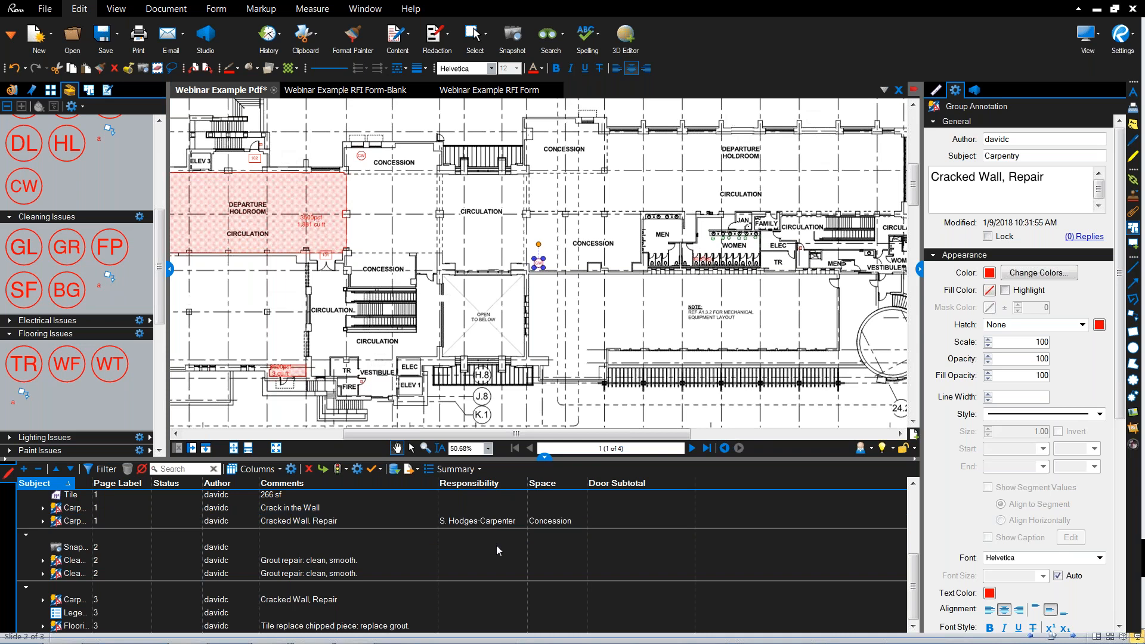
click(552, 264)
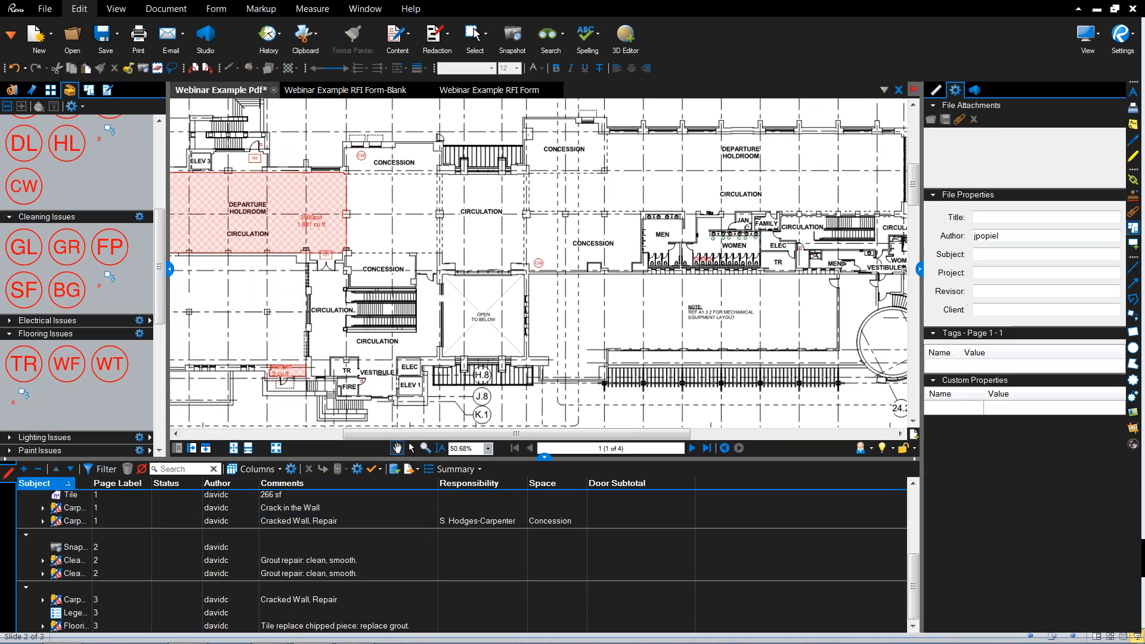
scroll(539, 264, up, 3)
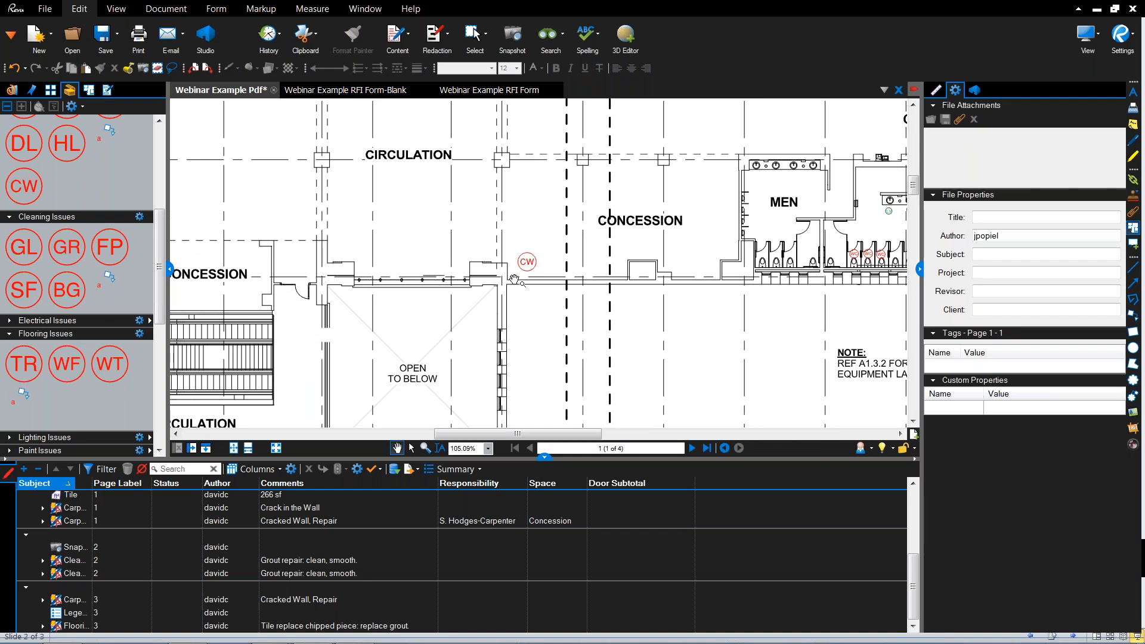
Step: Assign the first listed carpenter as responsible for the page 1 "Crack in the Wall" markup
scroll(521, 260, down, 2)
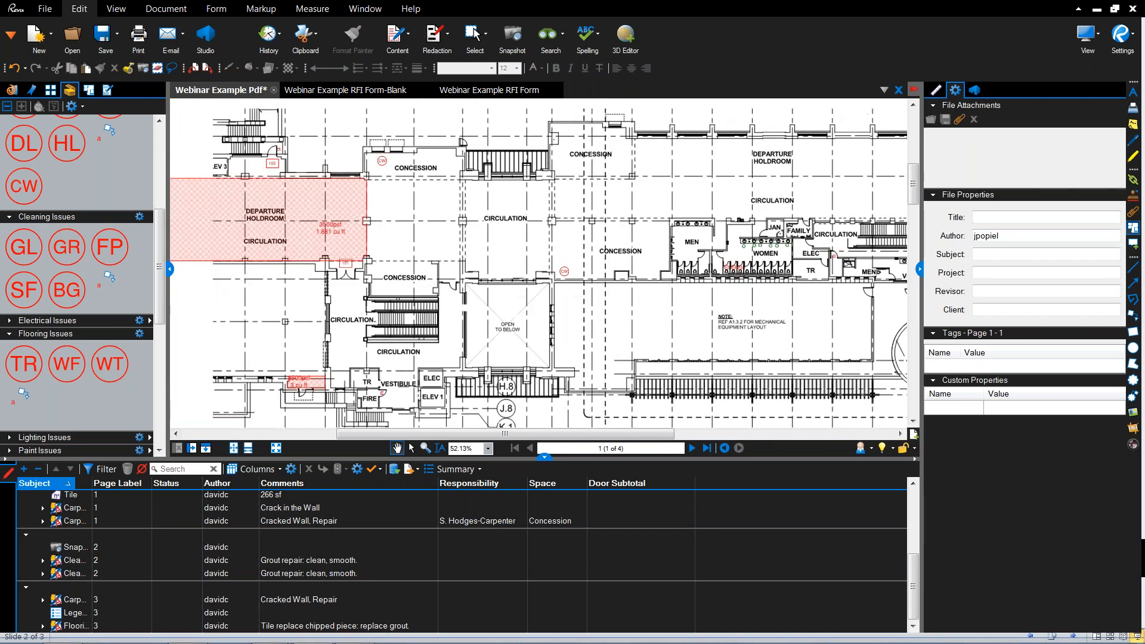
click(518, 509)
click(518, 511)
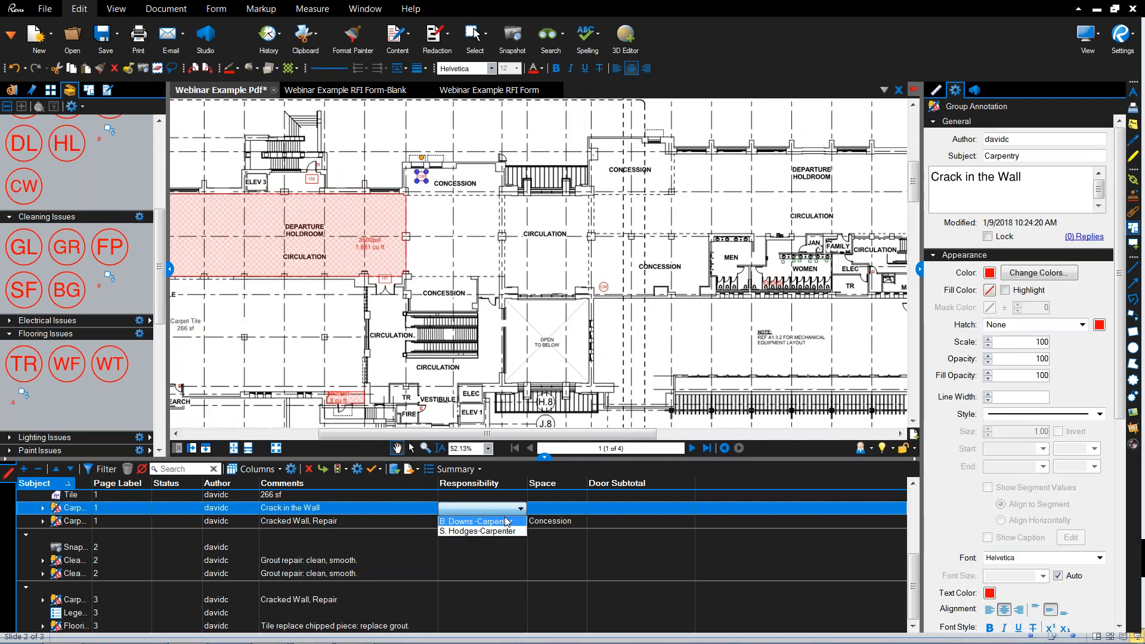
click(508, 516)
click(439, 218)
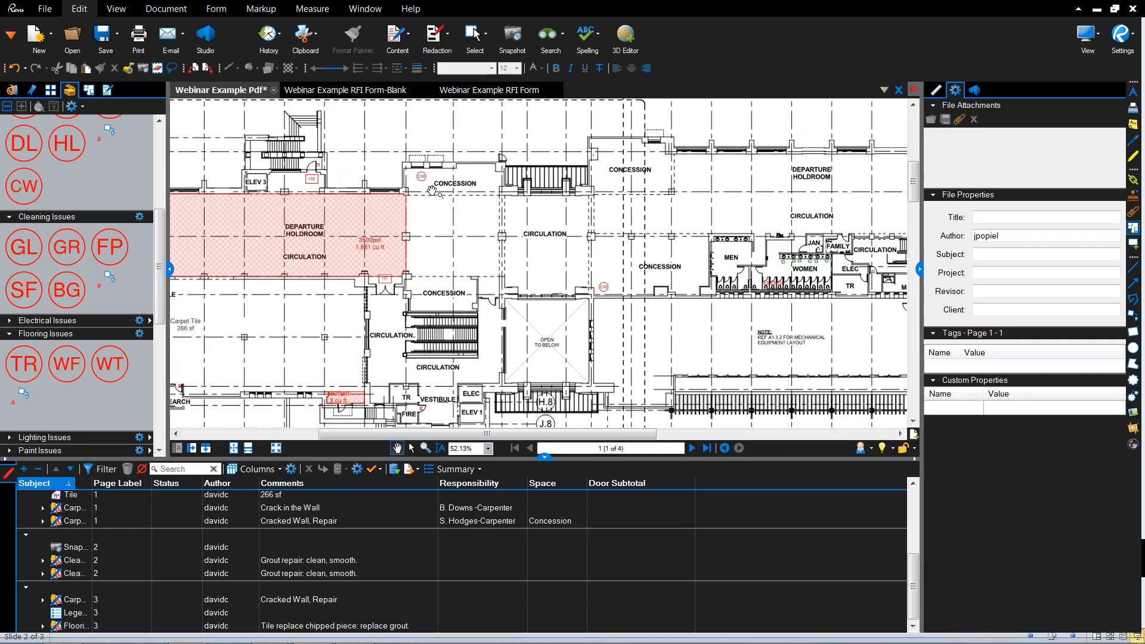
Step: Widen the Status column and set the "Crack in the Wall" markup's Review status to Completed
scroll(428, 178, up, 3)
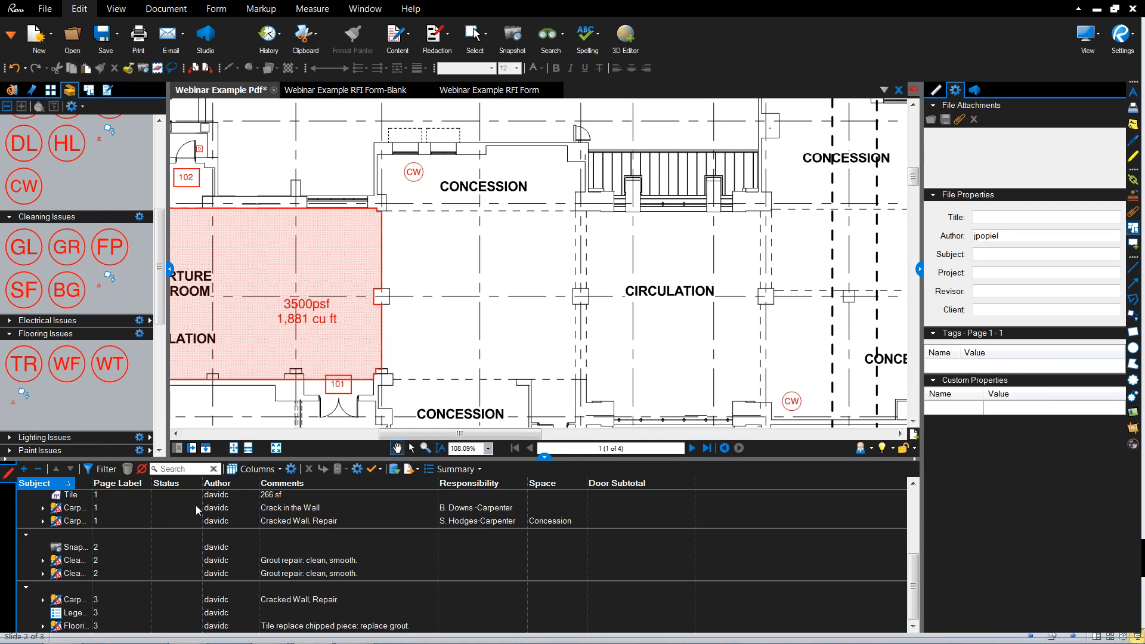
drag(201, 488, 300, 488)
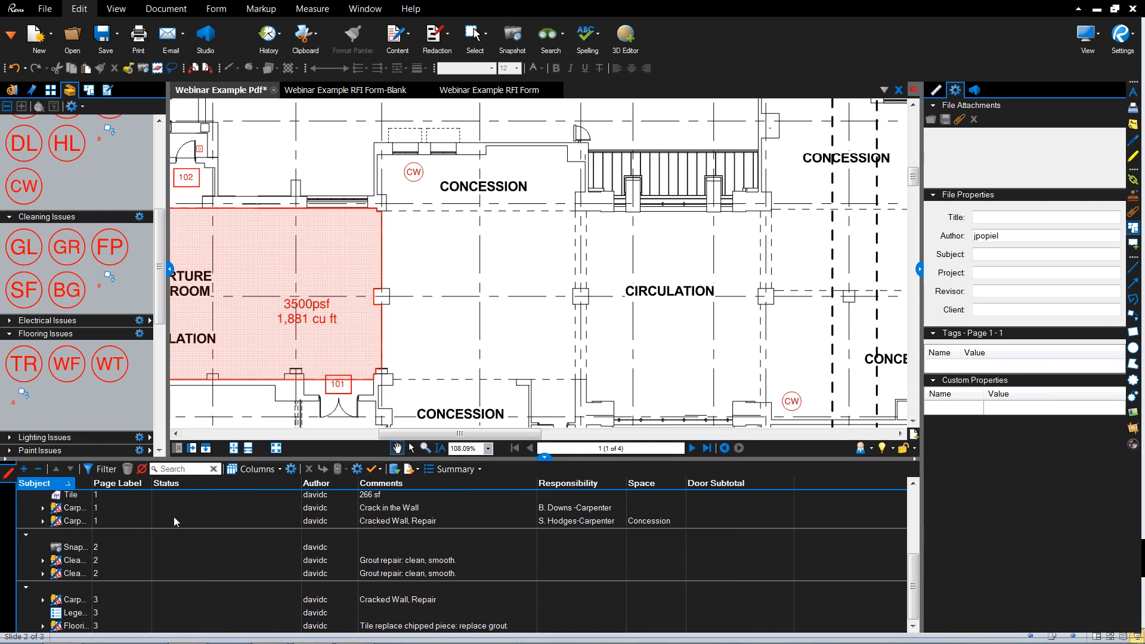
click(190, 509)
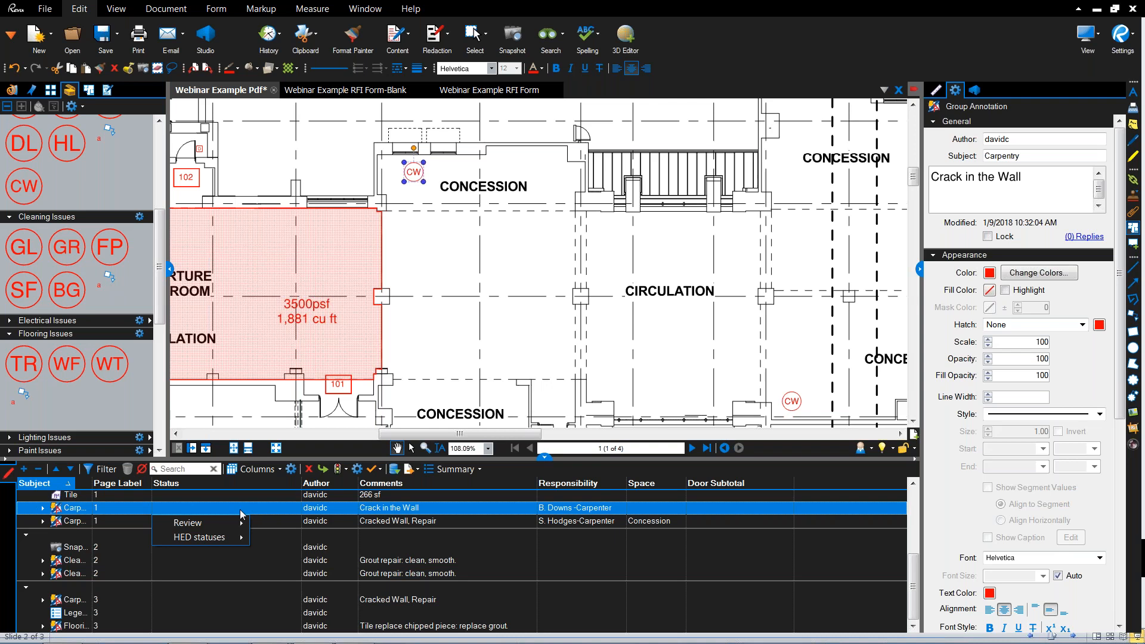
mouse_move(238, 523)
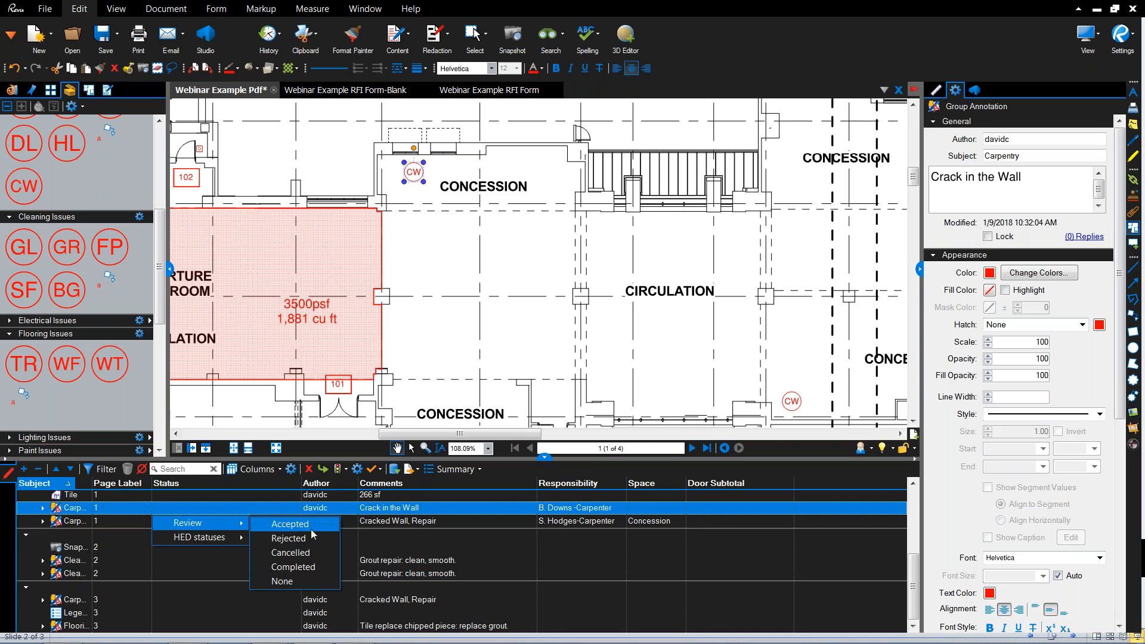
click(317, 567)
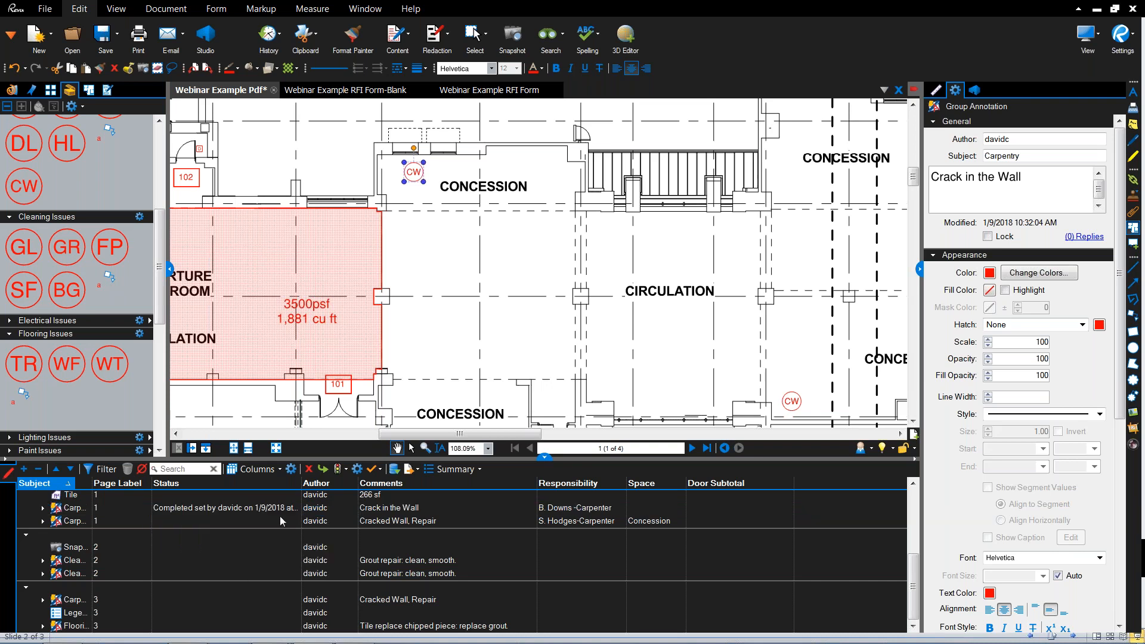
Step: Widen the Status column further and add the Review status Accepted to the "Crack in the Wall" markup
drag(300, 488, 365, 488)
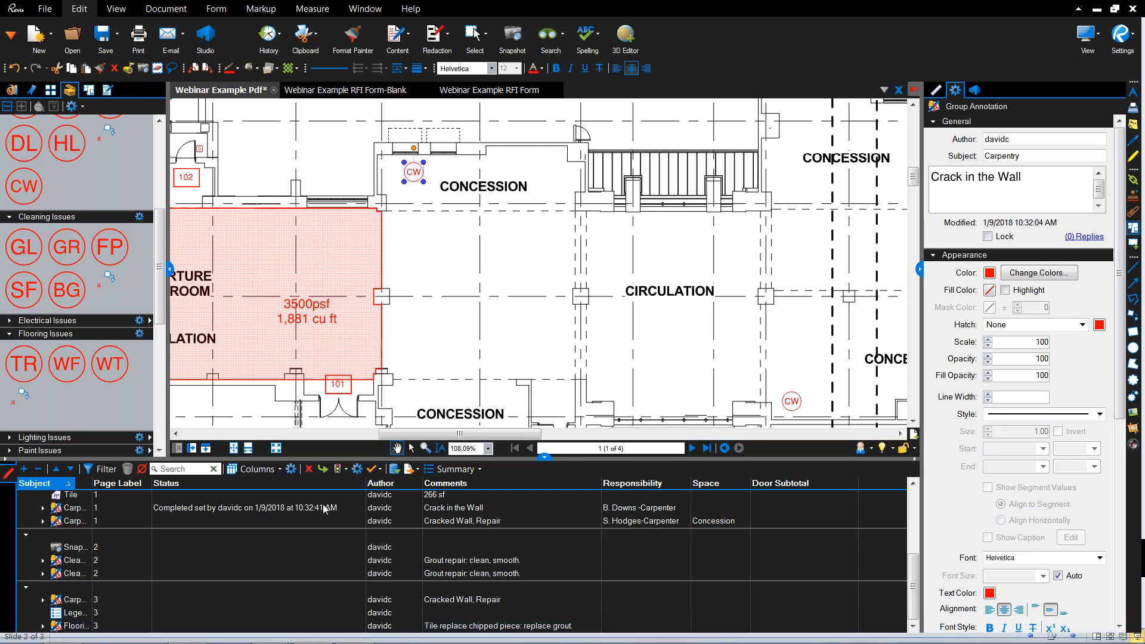
click(346, 506)
click(355, 511)
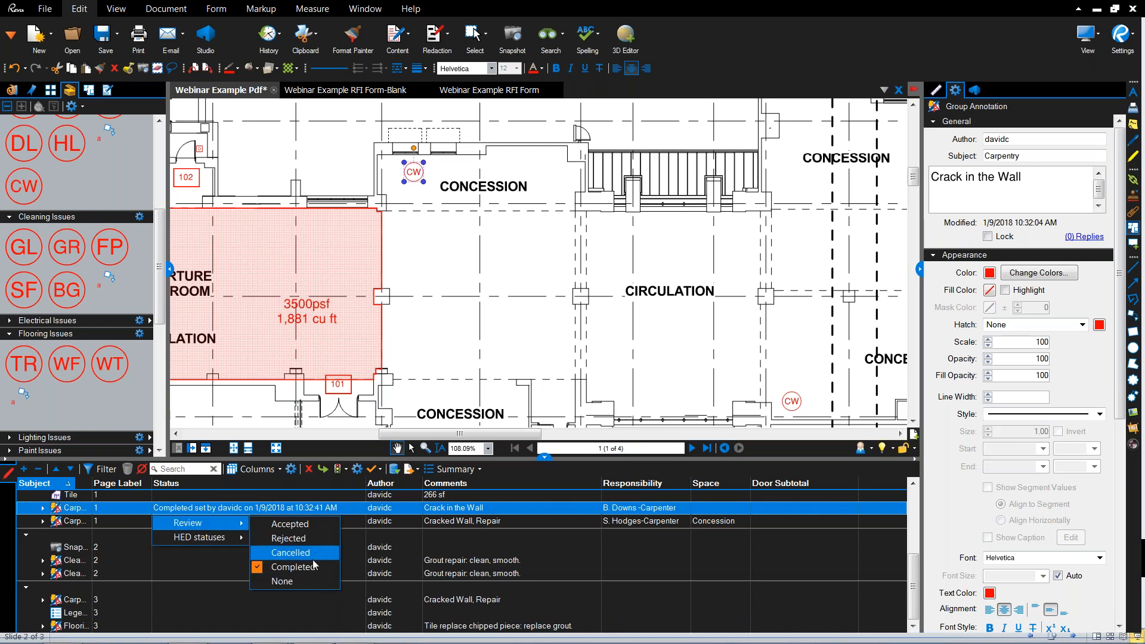
click(315, 527)
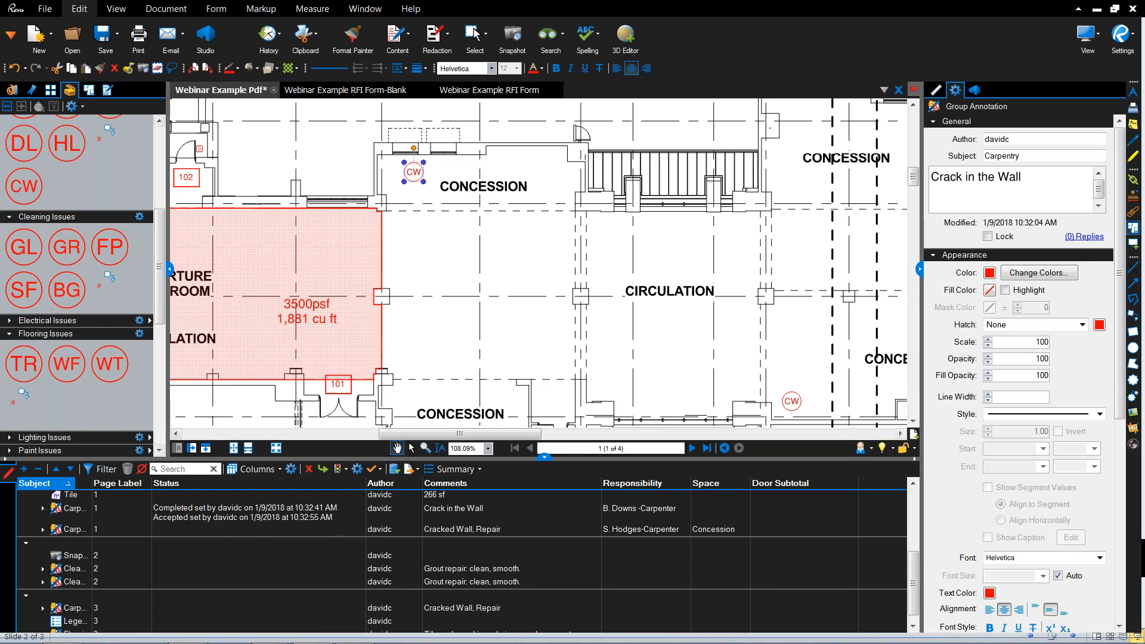
Step: Compare the blank RFI form with the fillable Webinar Example RFI Form, examining its fields from top to end
mouse_move(353, 91)
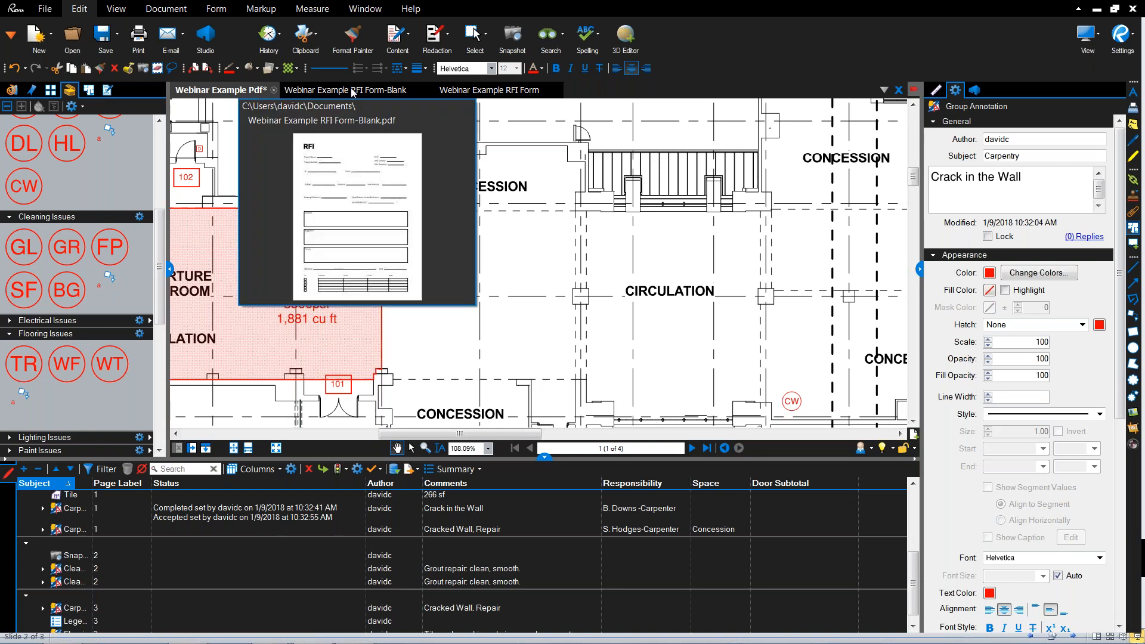
click(353, 91)
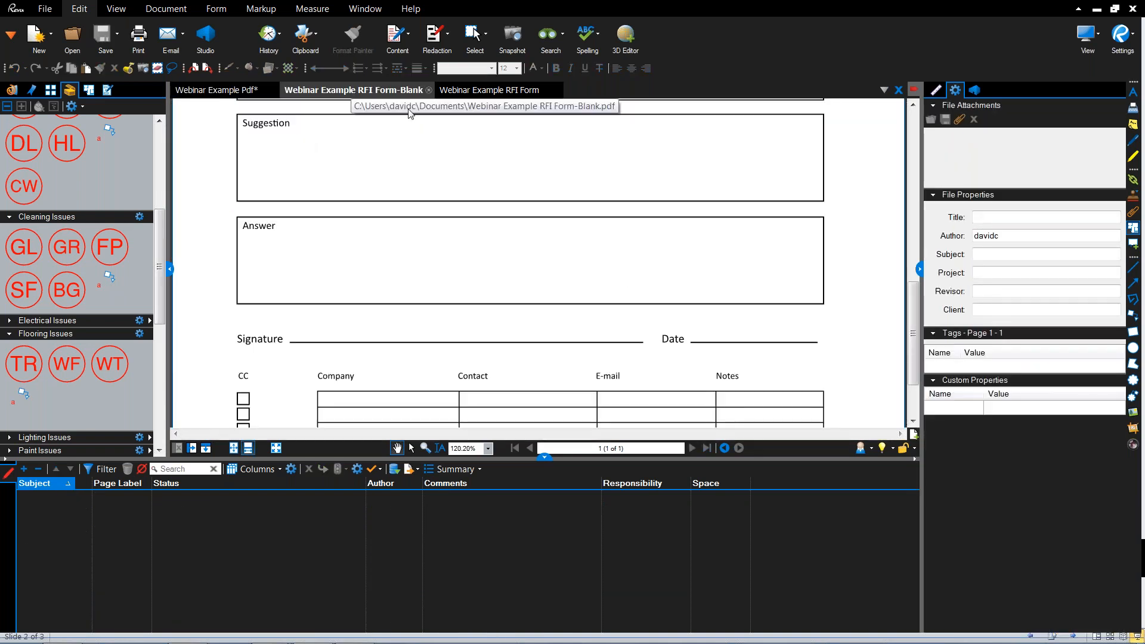
scroll(445, 243, up, 3)
scroll(444, 244, up, 5)
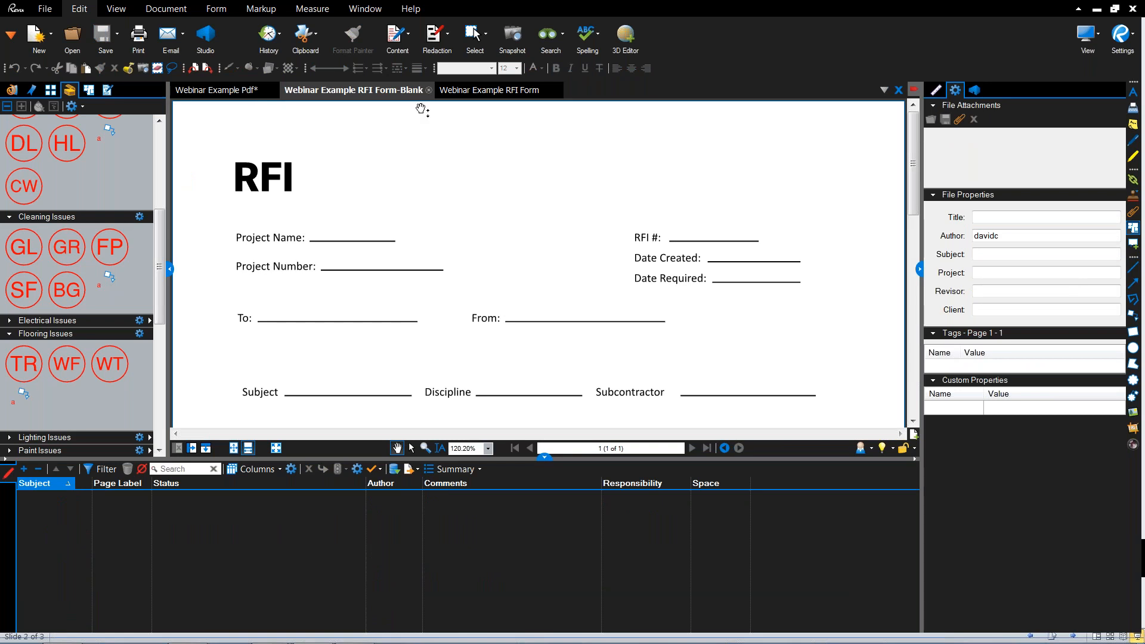
click(503, 90)
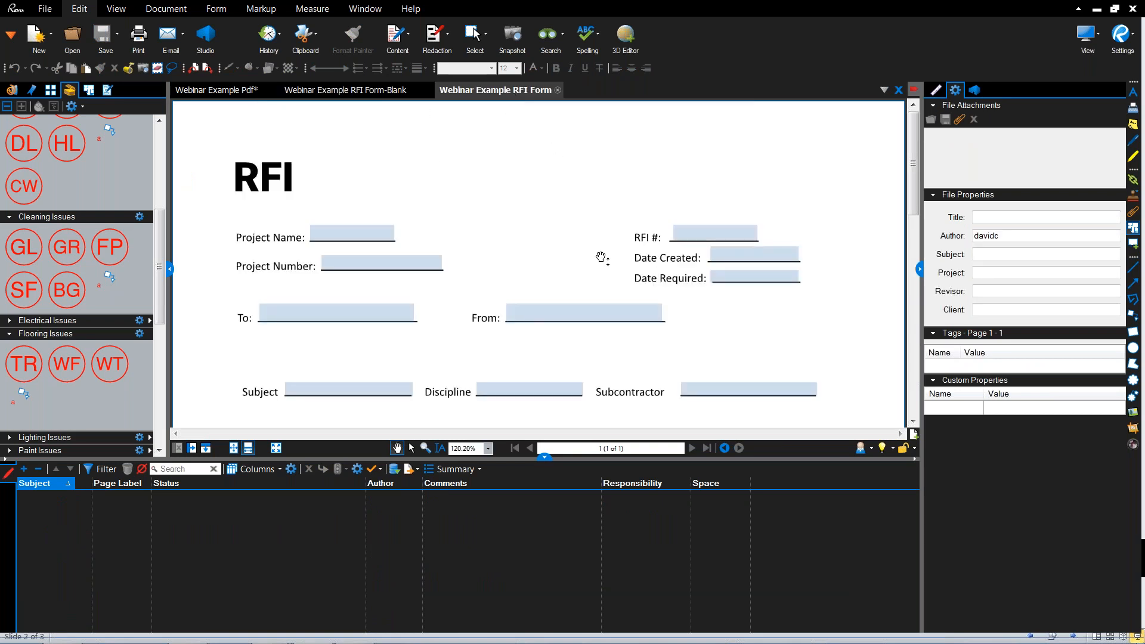
scroll(591, 257, down, 2)
scroll(591, 258, down, 4)
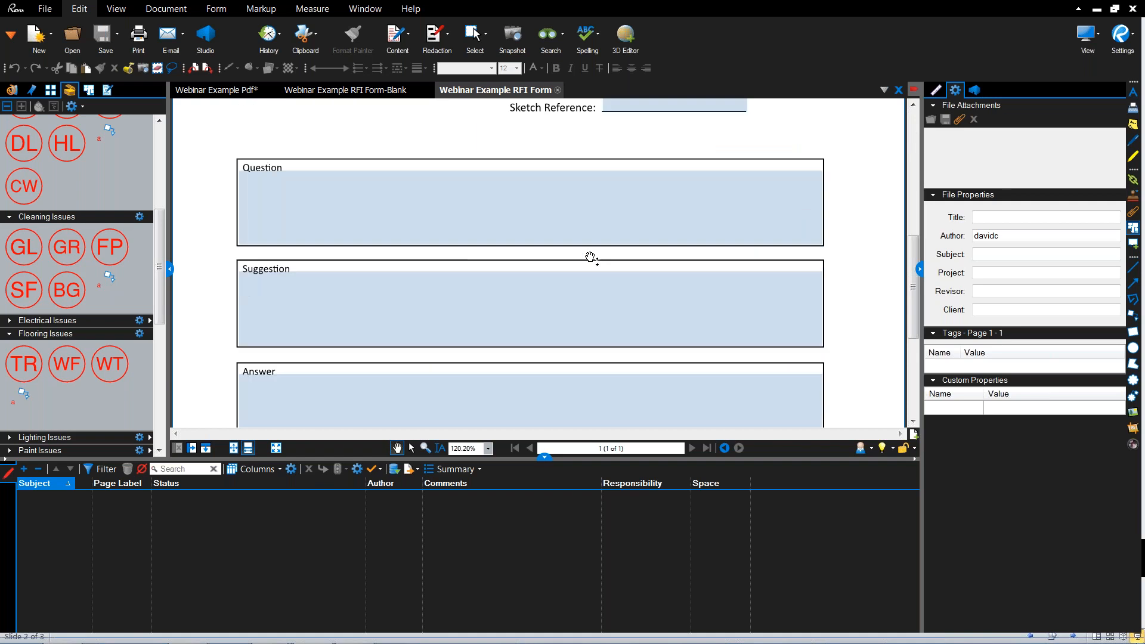
scroll(584, 253, down, 4)
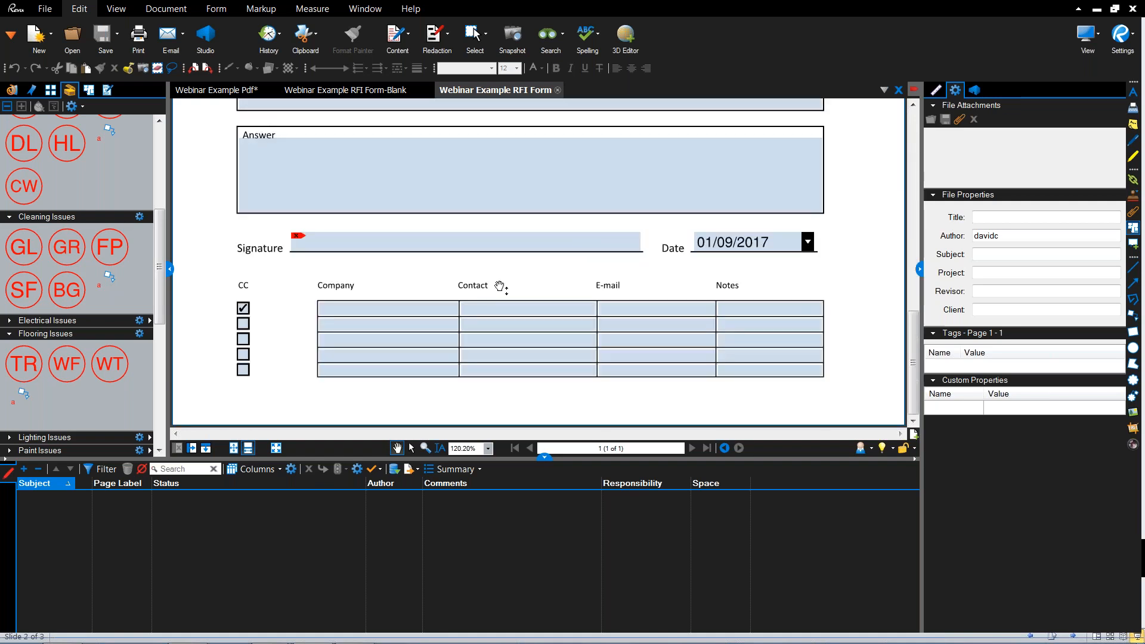
scroll(501, 285, up, 1)
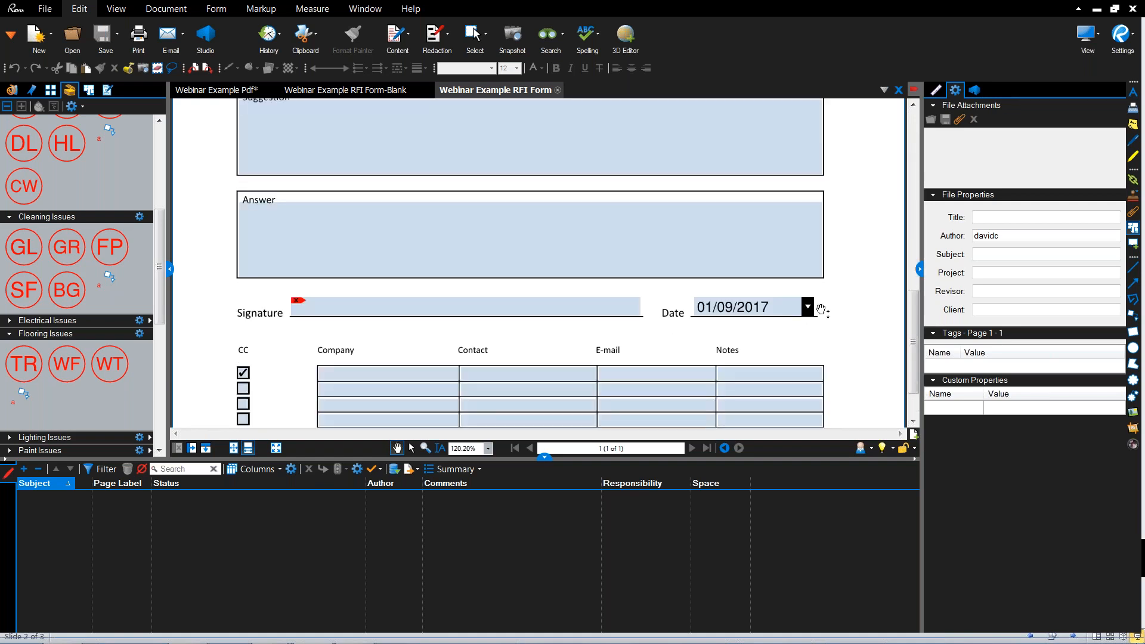
scroll(817, 310, up, 9)
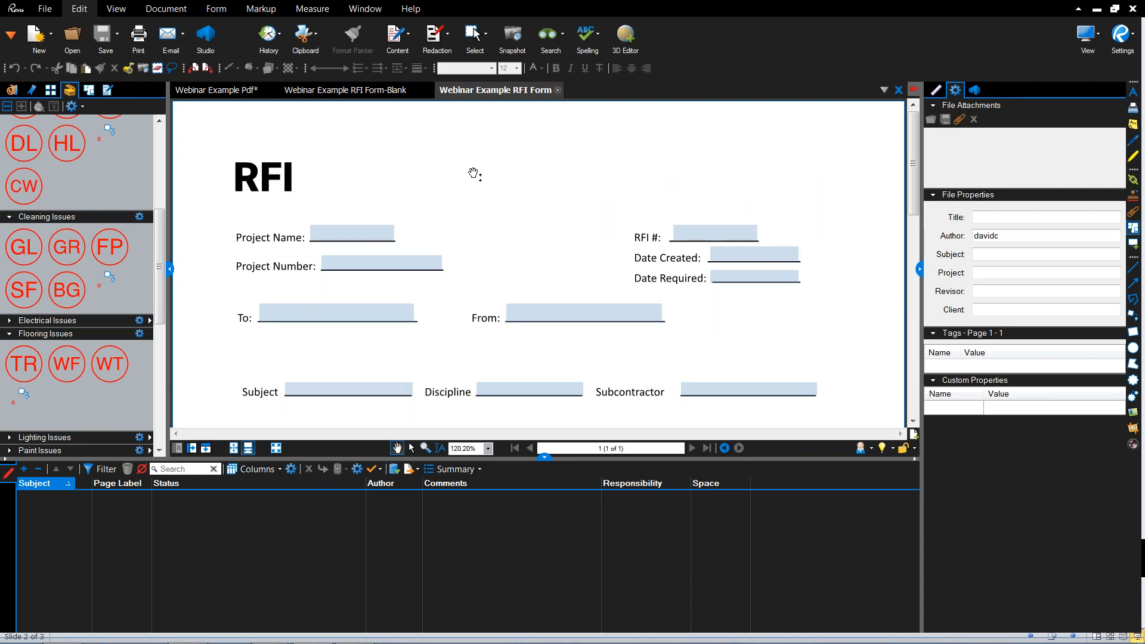
Step: Automatically create form fields on the Webinar Example RFI Form-Blank document and check them down to the signature and CC area
click(389, 96)
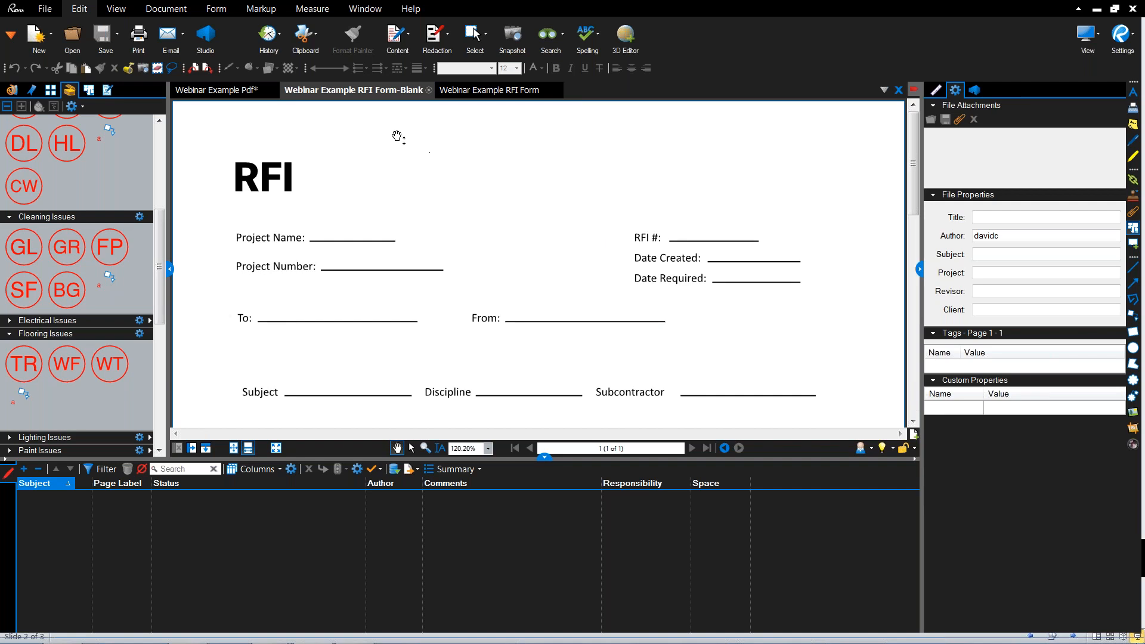
click(217, 9)
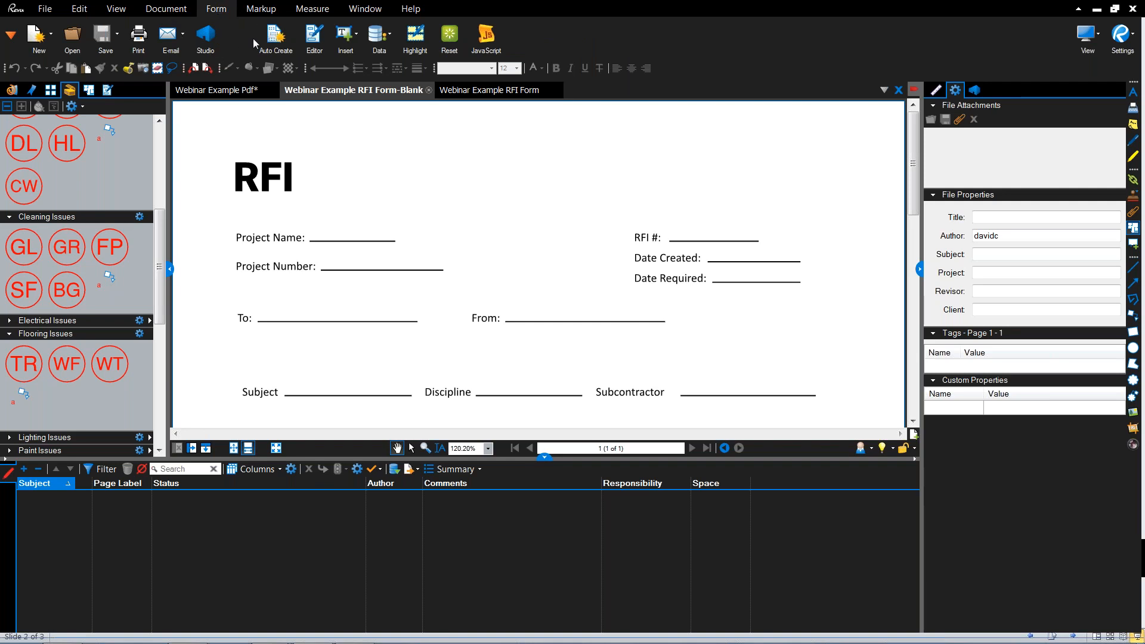
click(287, 42)
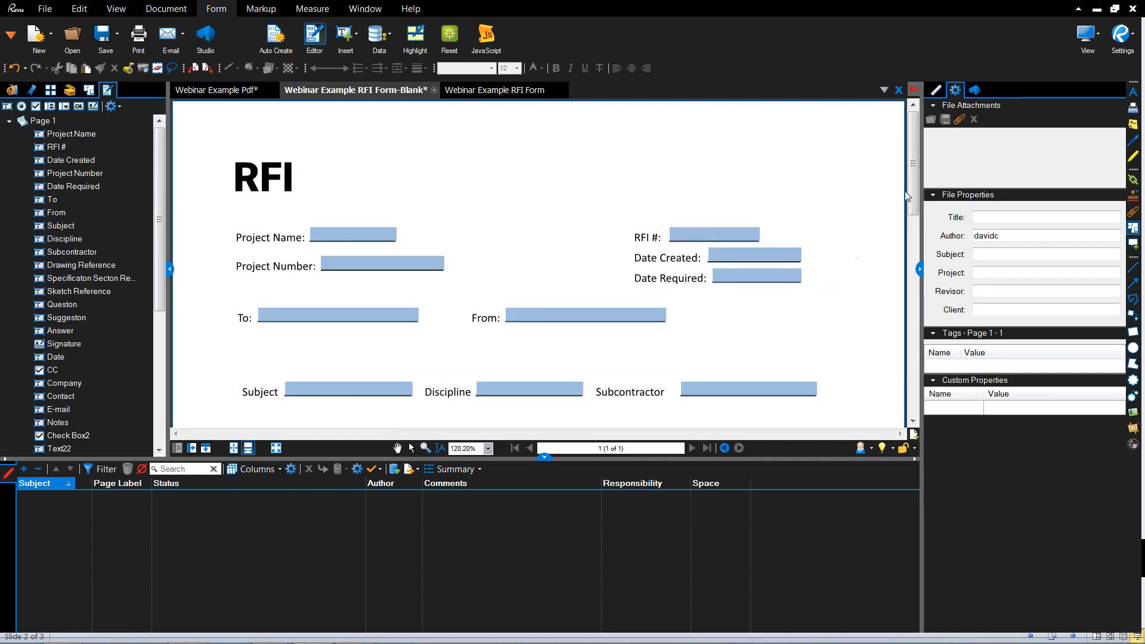
drag(912, 192, 906, 386)
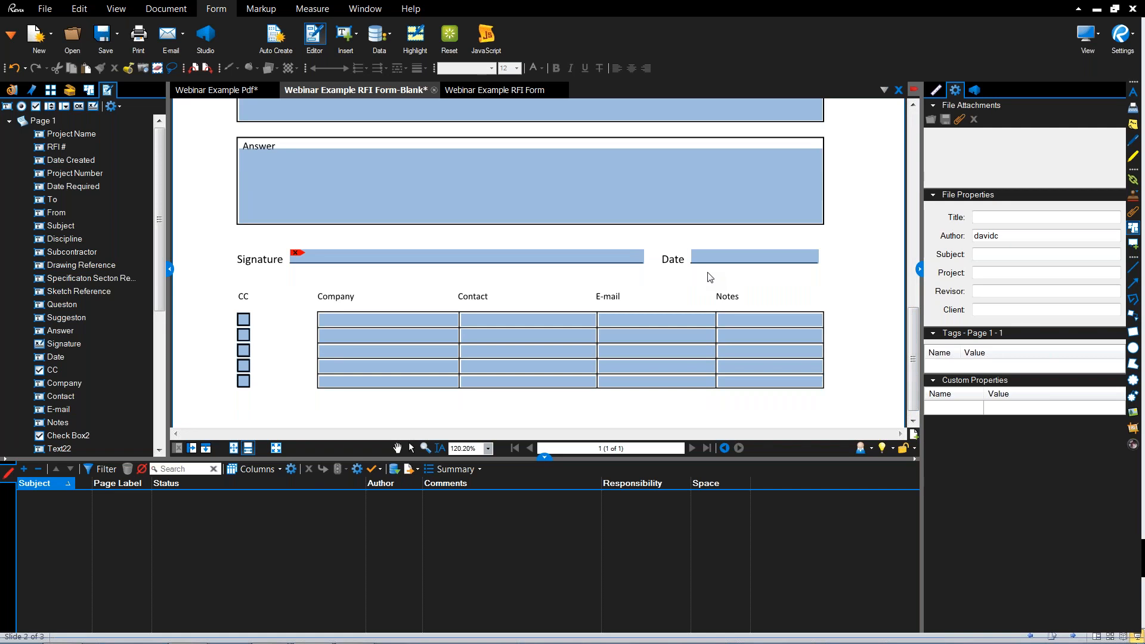
Step: Open the properties of the Date dropdown field in the Webinar Example RFI Form
click(499, 92)
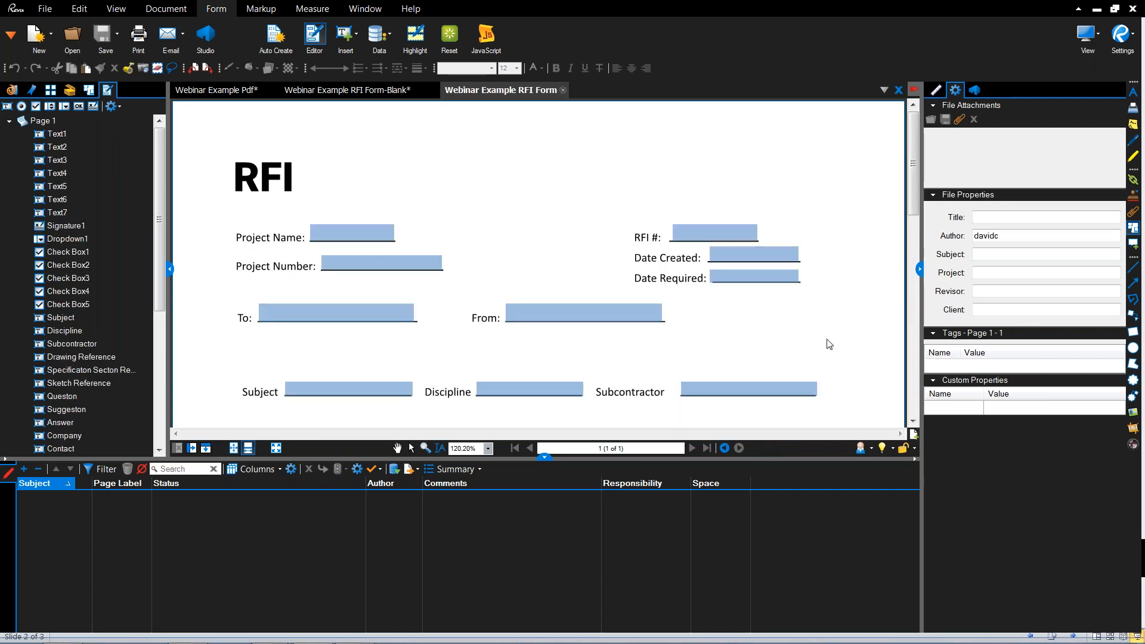
drag(914, 200, 914, 396)
click(810, 266)
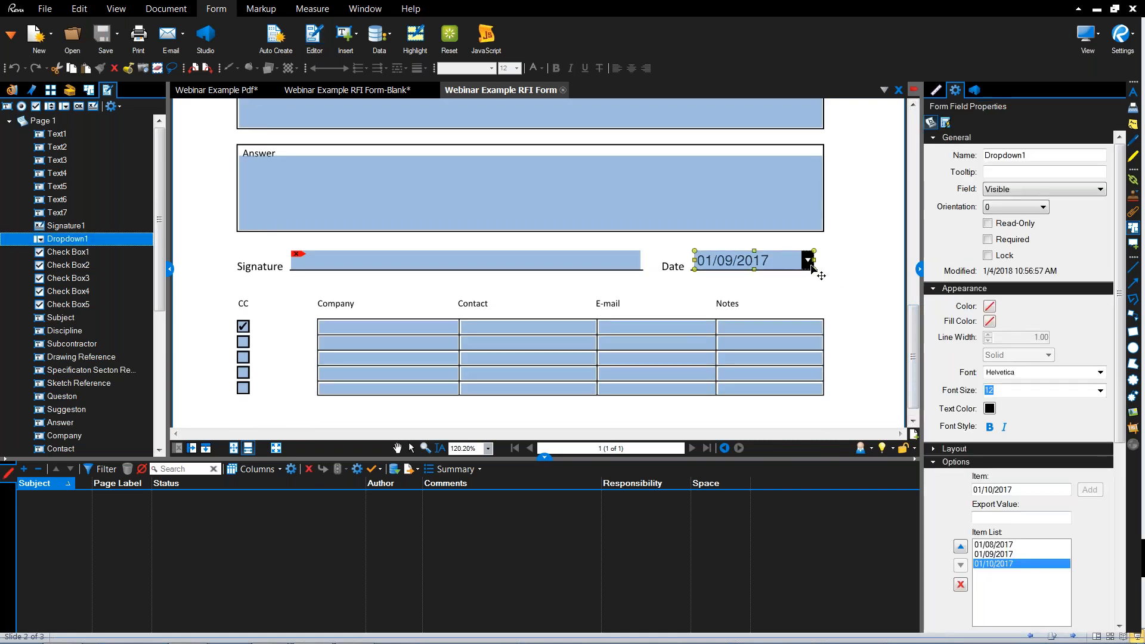
Step: Leave form editing mode and set the Date dropdown to 01/08/2017
click(51, 89)
click(314, 39)
click(808, 261)
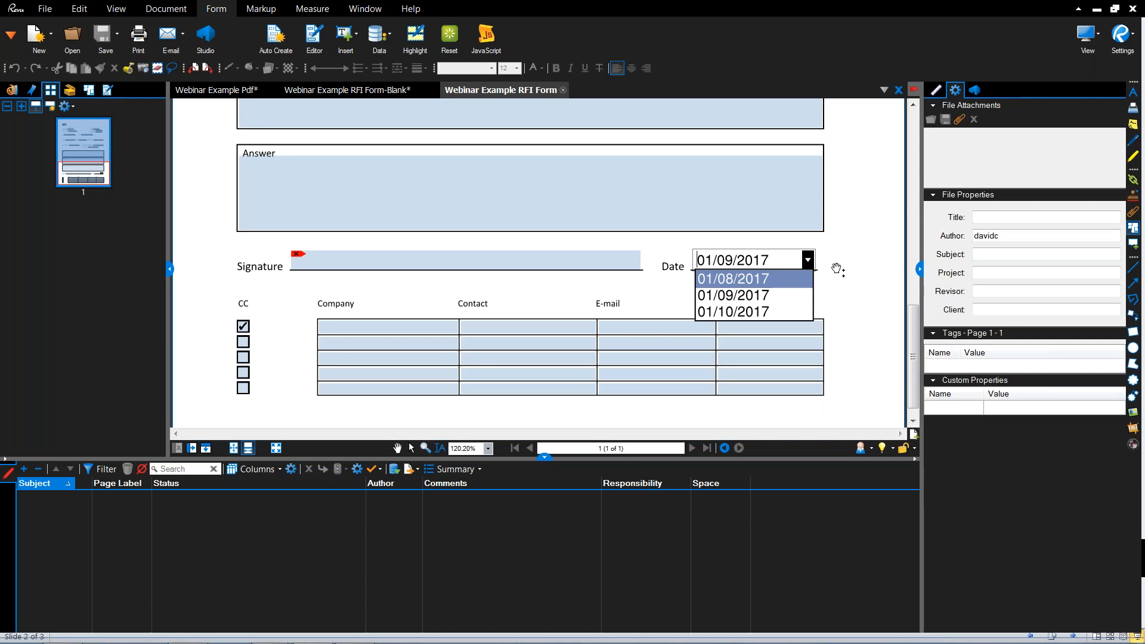
click(838, 270)
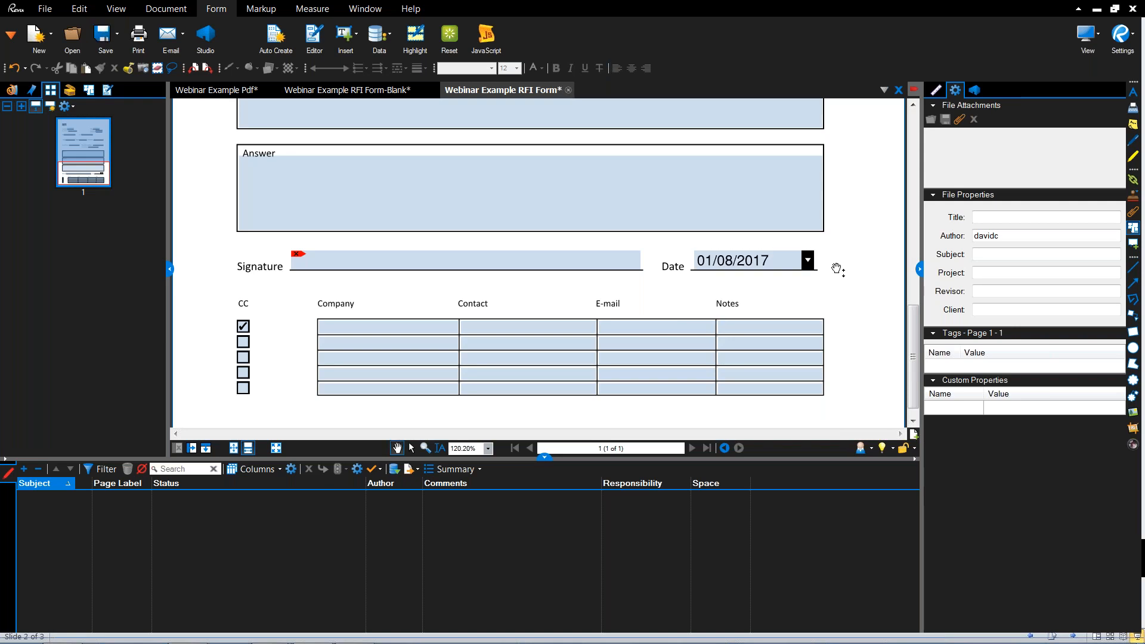
Step: Examine the Date dropdown's item list and options, and the form field types available for insertion
click(108, 90)
click(98, 237)
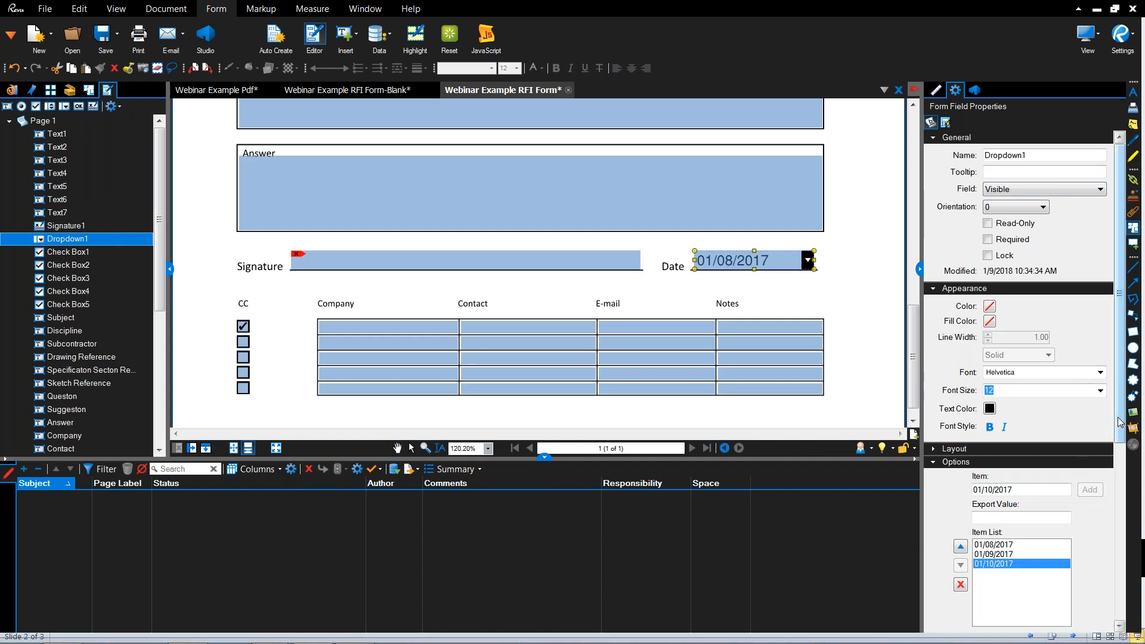
scroll(1086, 467, down, 3)
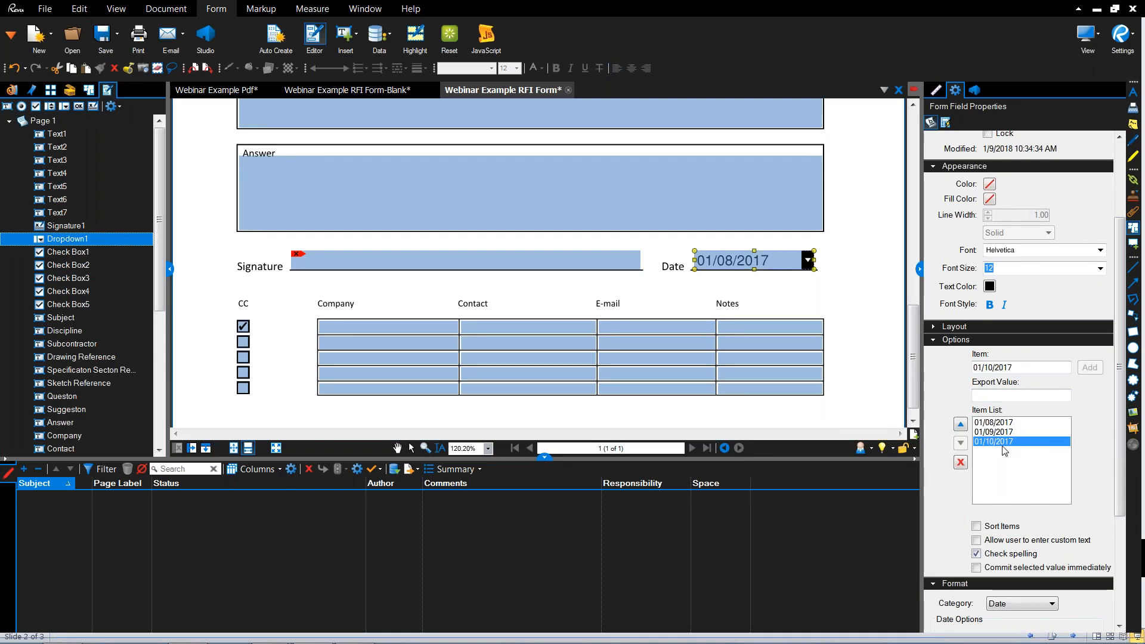
drag(875, 282, 322, 35)
click(315, 34)
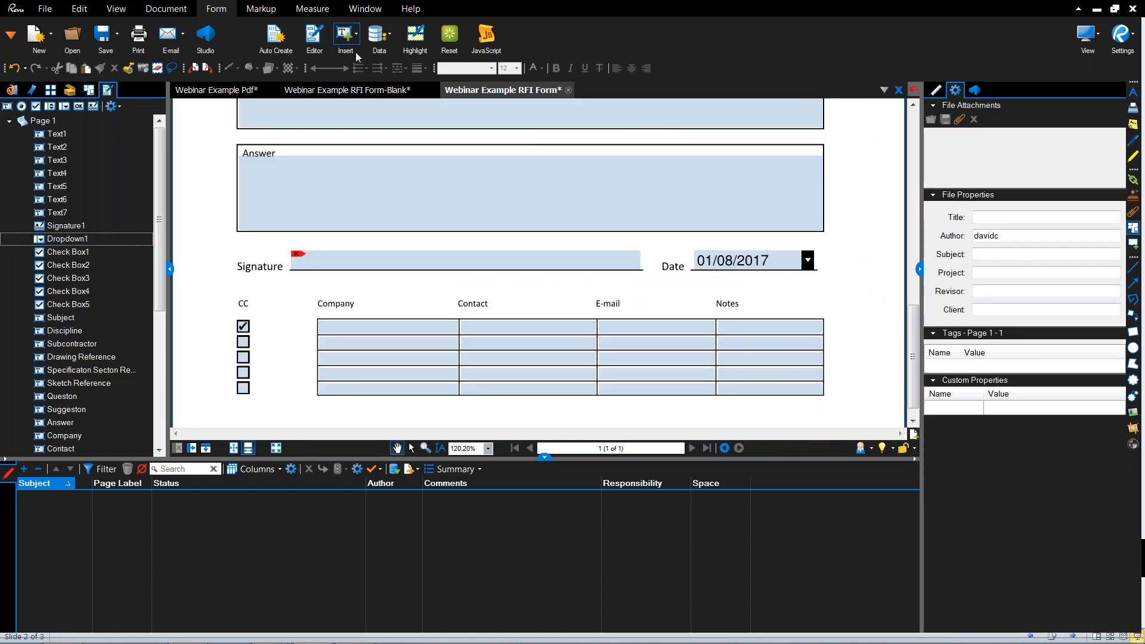
click(352, 34)
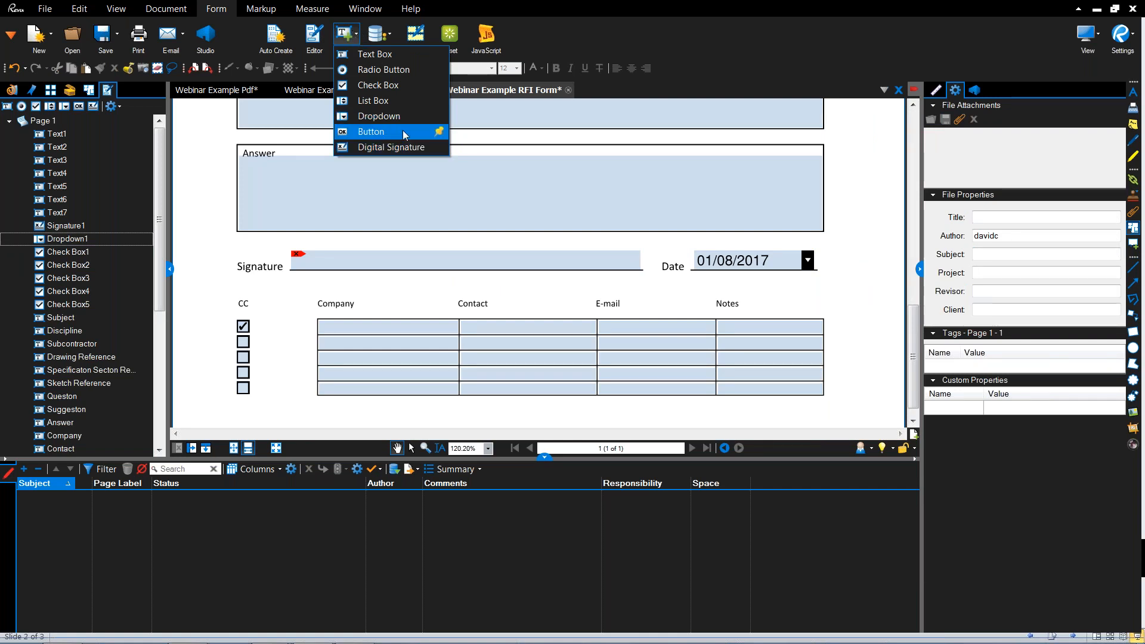
click(351, 37)
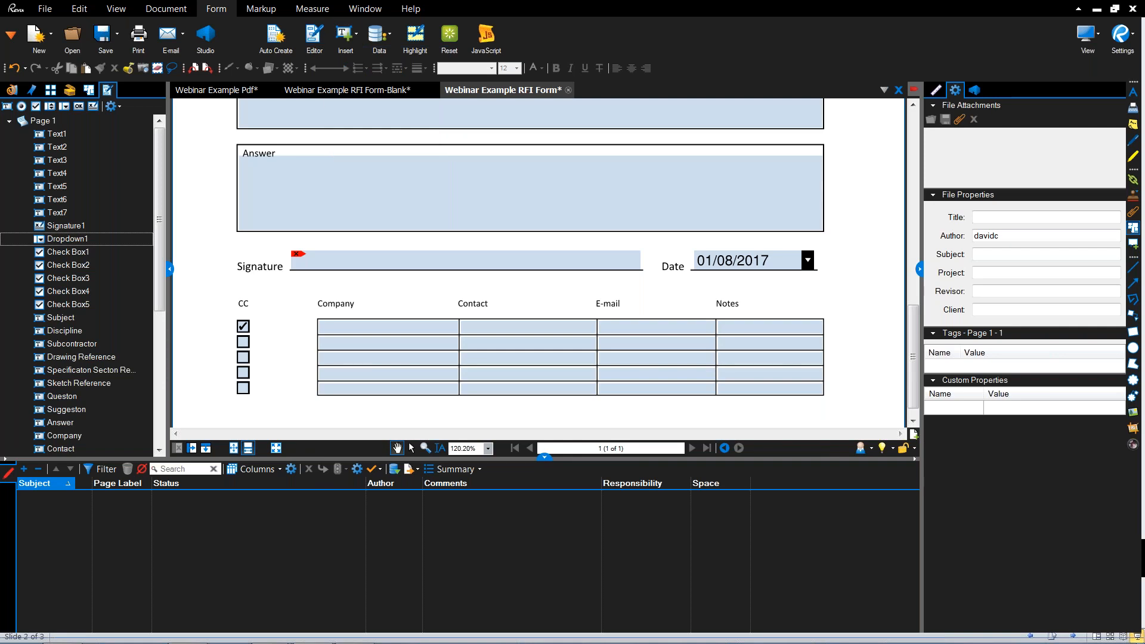
Step: In Webinar Example RFI Form-Blank, undo the automatic form fields and insert text box fields on the From and Subcontractor lines
click(327, 90)
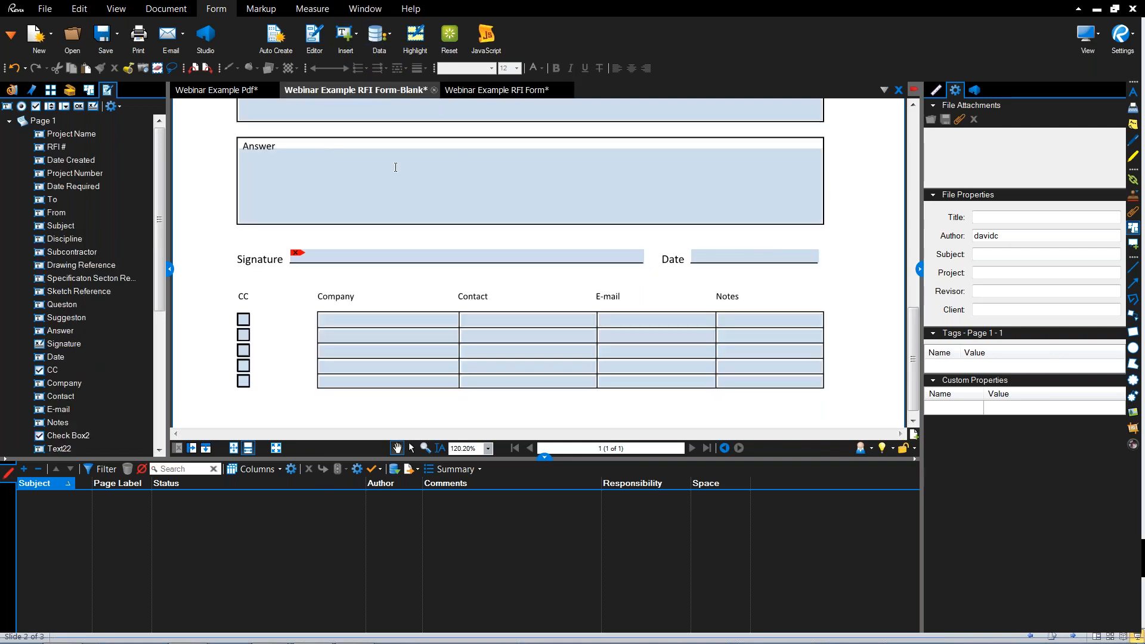
scroll(396, 167, up, 8)
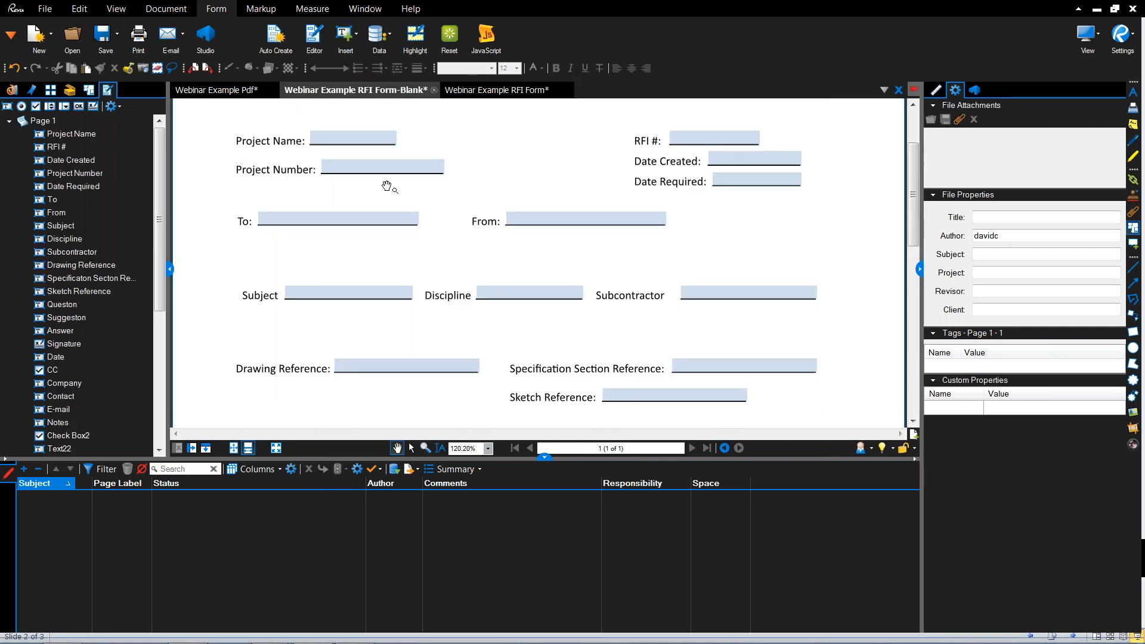
click(350, 45)
click(385, 56)
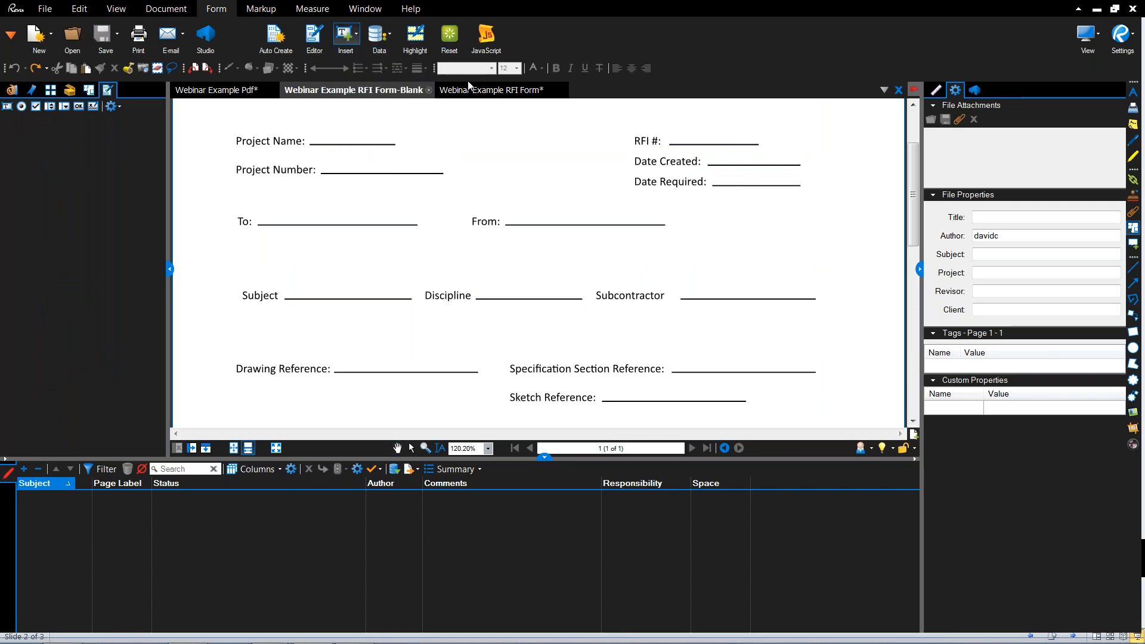
drag(505, 225, 661, 207)
drag(681, 299, 816, 279)
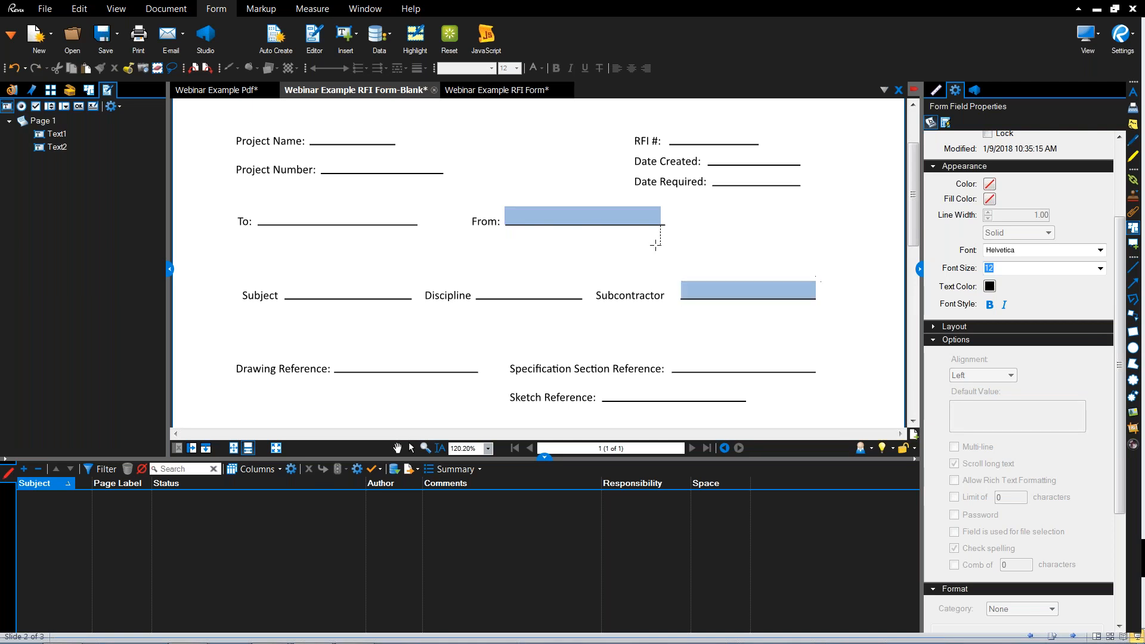
Step: Insert a dropdown field on the Subject line of the blank RFI form and leave form editing
click(346, 34)
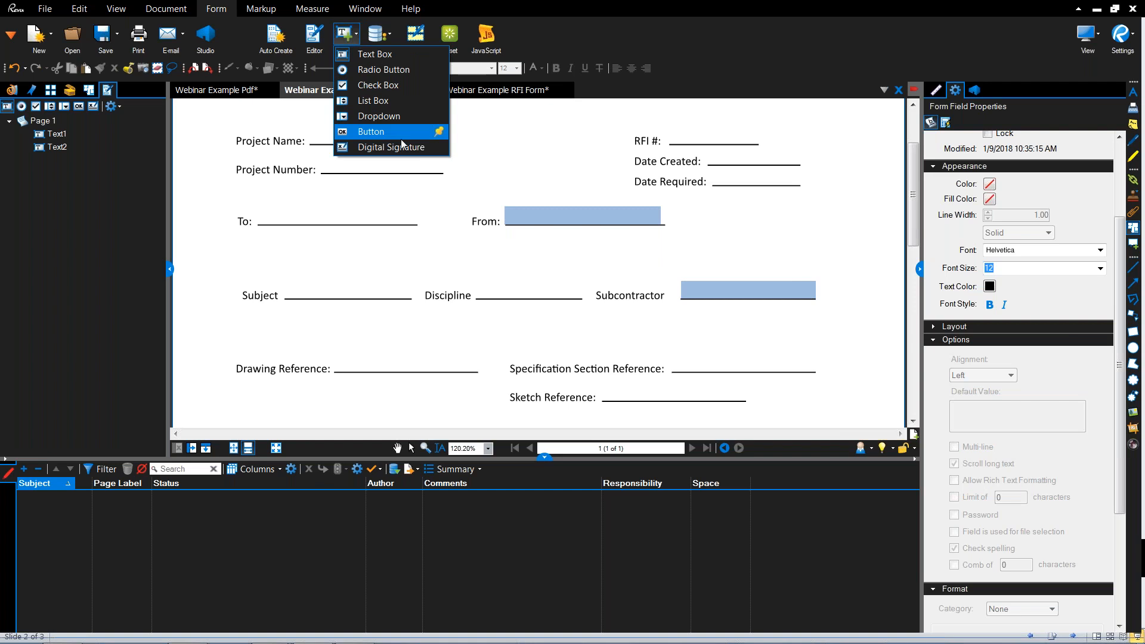
click(378, 116)
drag(285, 298, 407, 274)
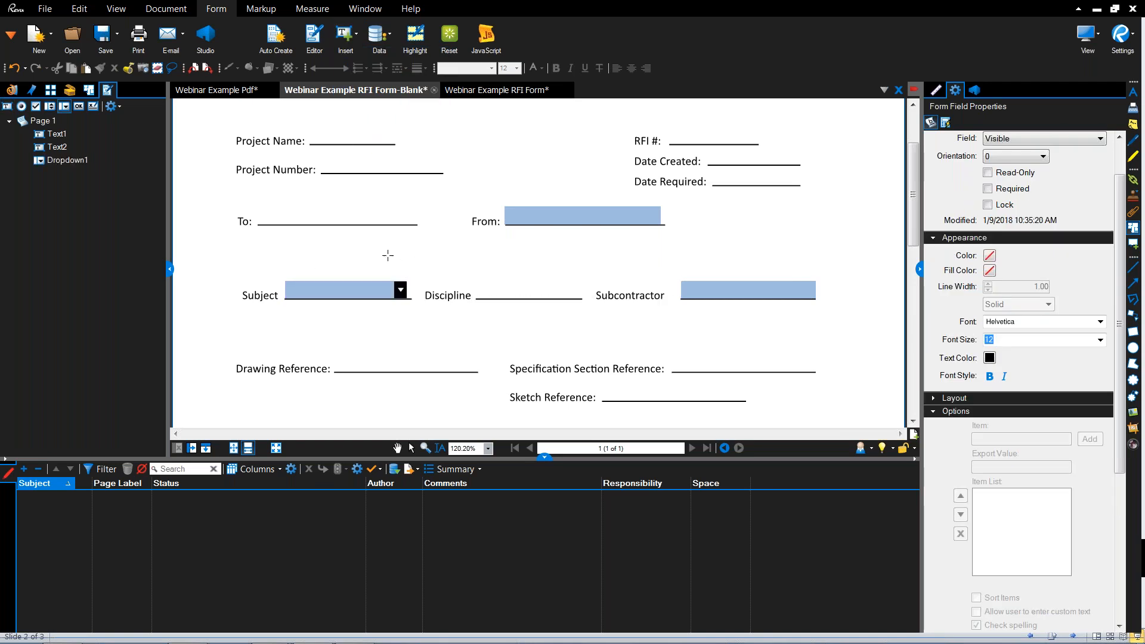
key(Escape)
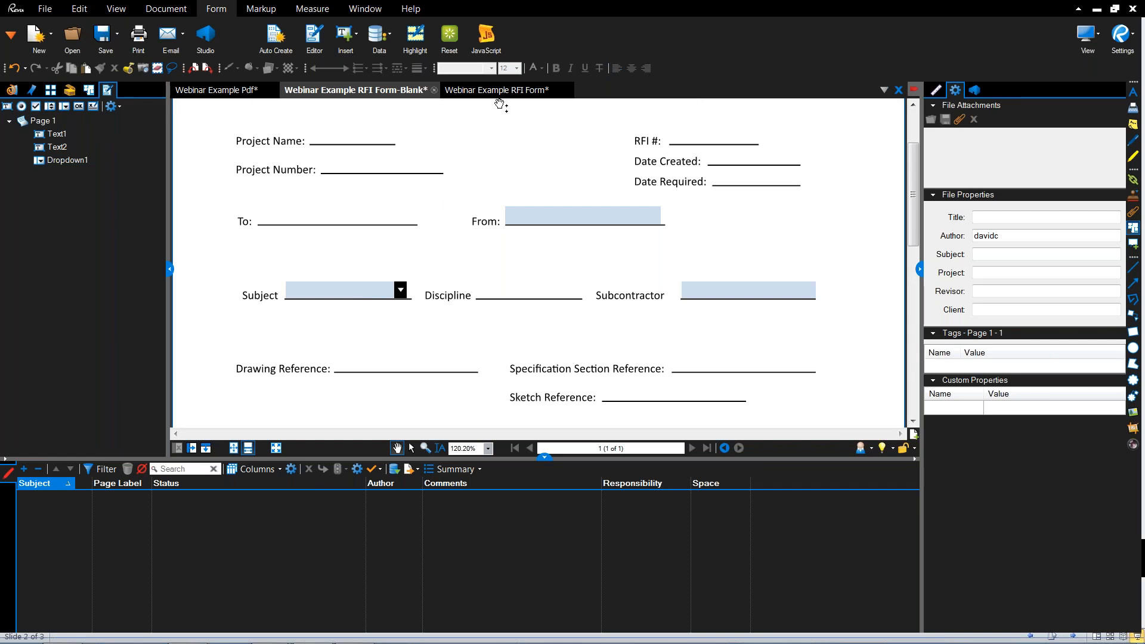
Step: Close the Webinar Example RFI Form document without saving its changes
mouse_move(499, 93)
click(550, 97)
click(568, 90)
click(635, 387)
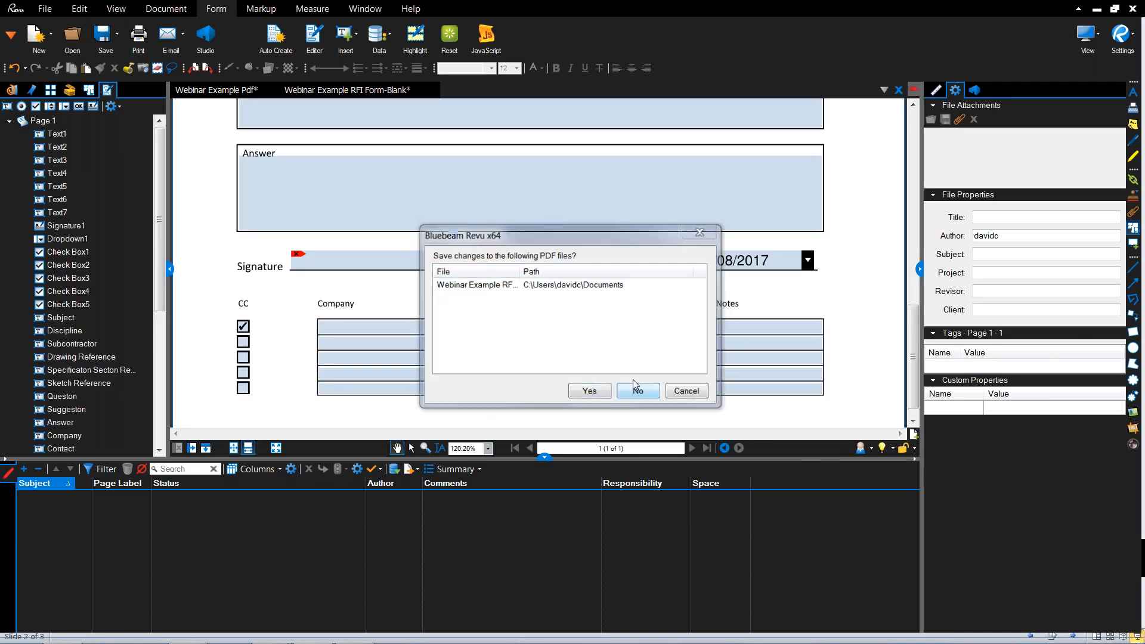
Step: Switch to Webinar Example Pdf, locate the 3 cu ft volume measurement from the markups list and look through the list's entries
click(233, 92)
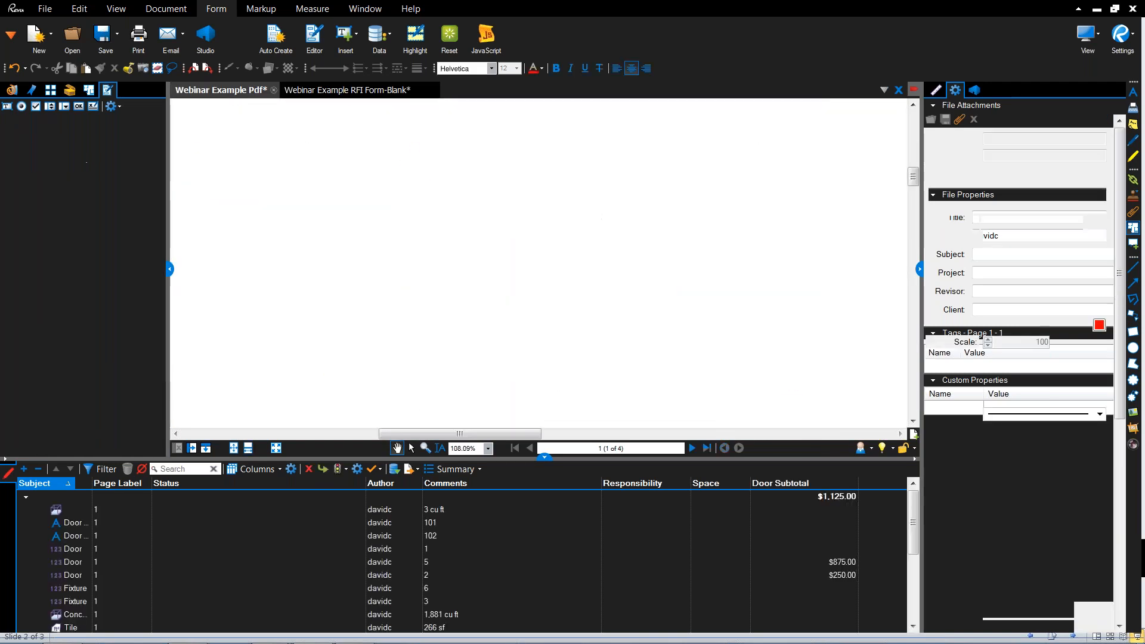
click(621, 257)
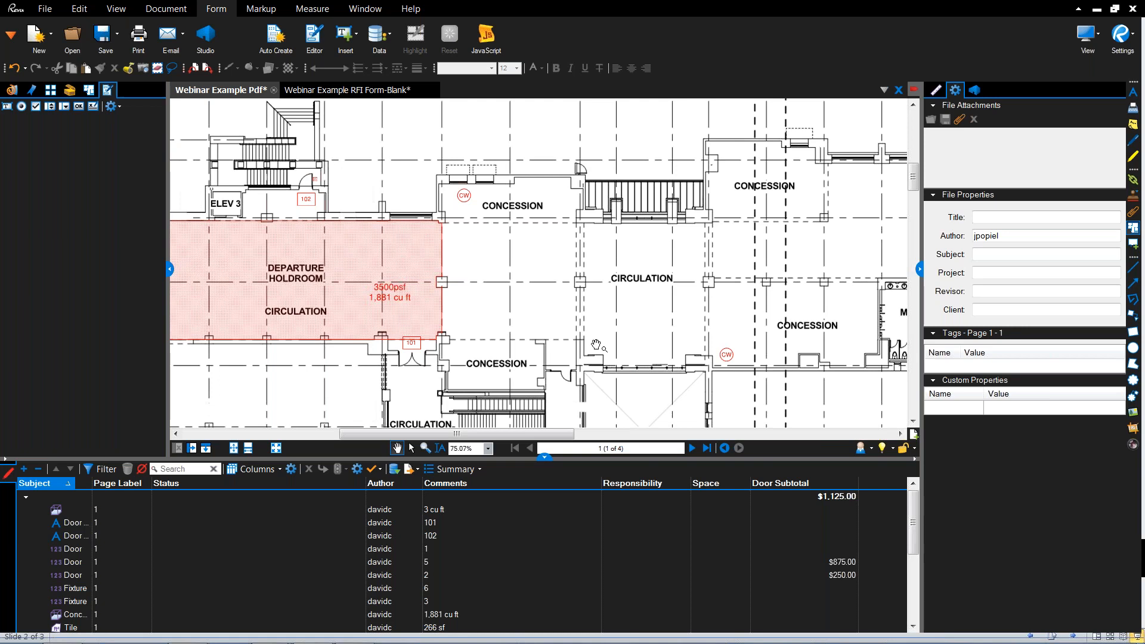
mouse_move(913, 519)
mouse_down()
mouse_move(912, 558)
mouse_move(905, 513)
mouse_up()
click(390, 510)
click(397, 498)
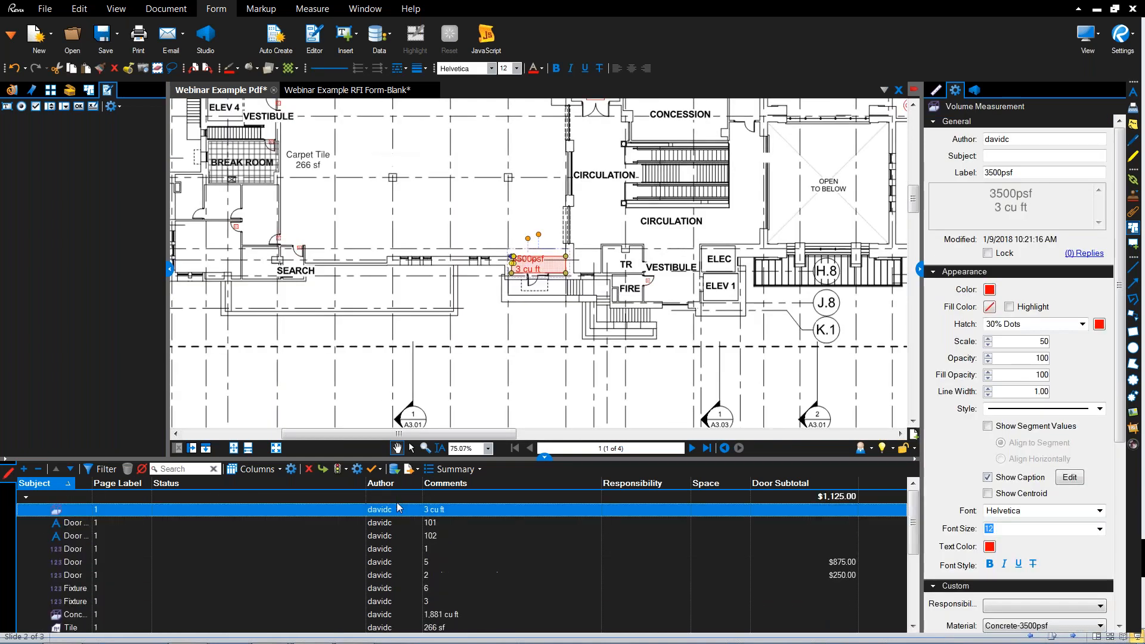
scroll(392, 526, down, 5)
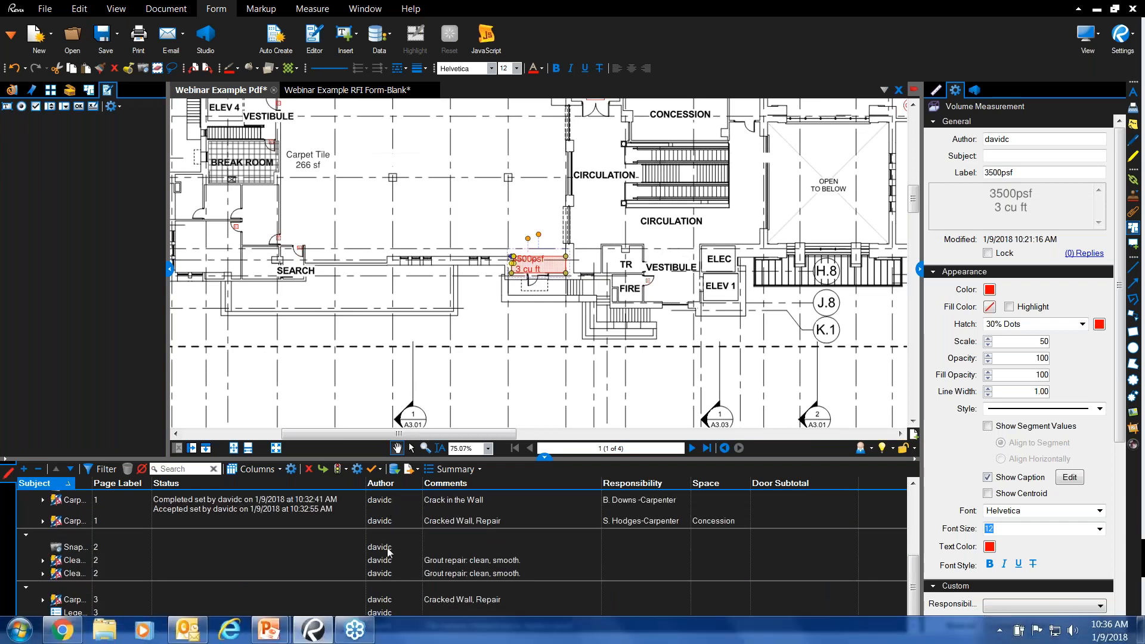
scroll(395, 535, up, 5)
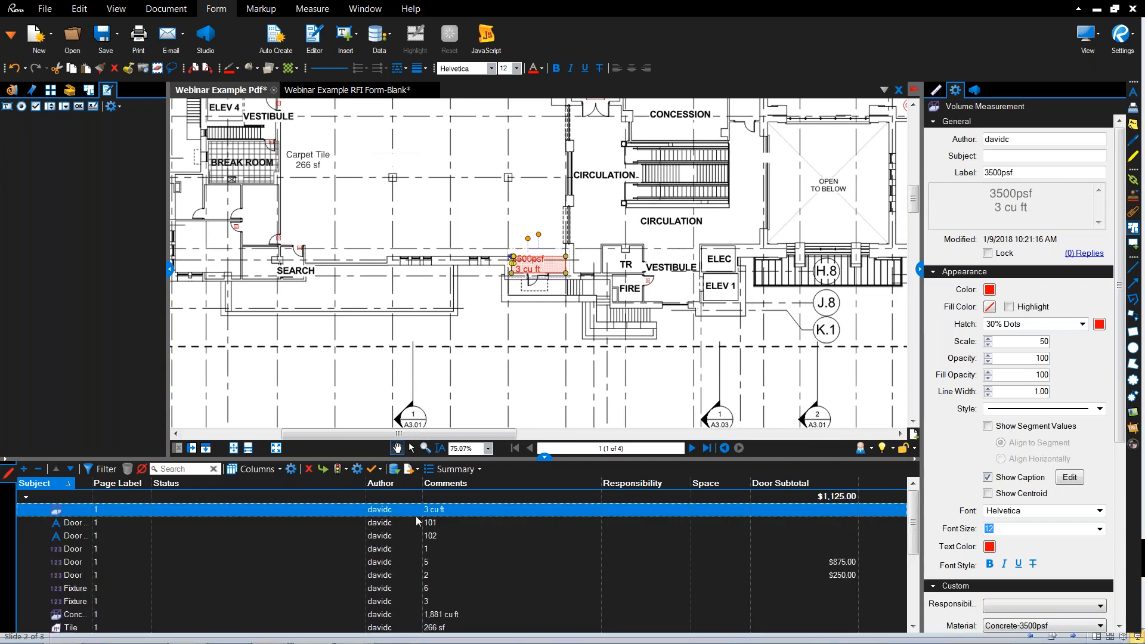
Step: Show the Date column in the markups list and widen it to display the full date and time
click(291, 469)
drag(712, 262, 714, 292)
click(441, 288)
click(674, 459)
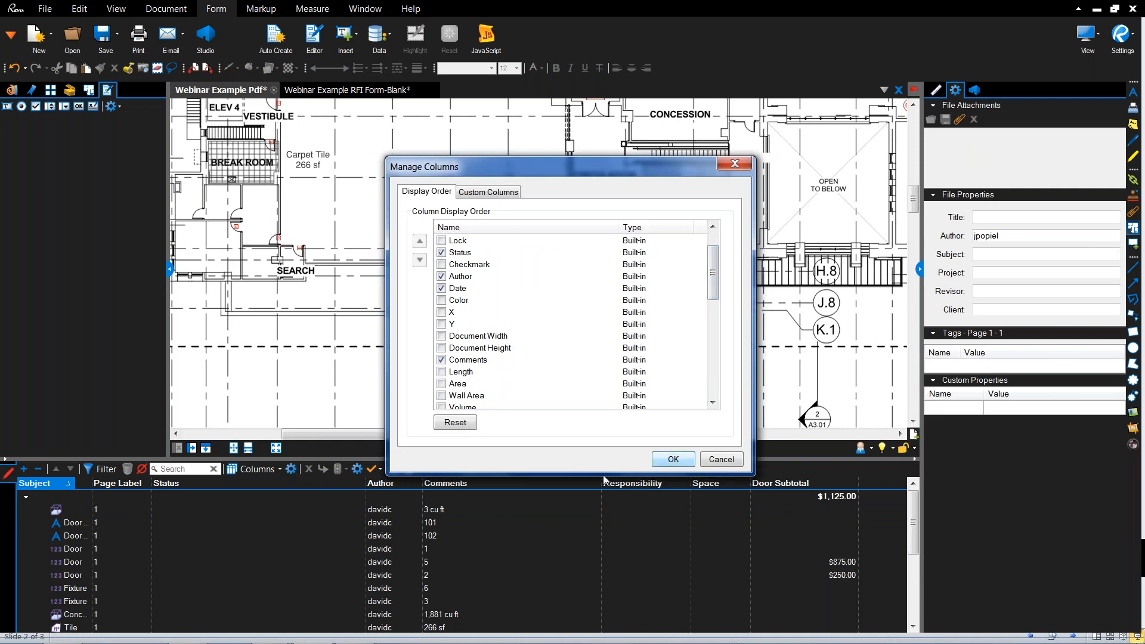
drag(456, 483, 514, 483)
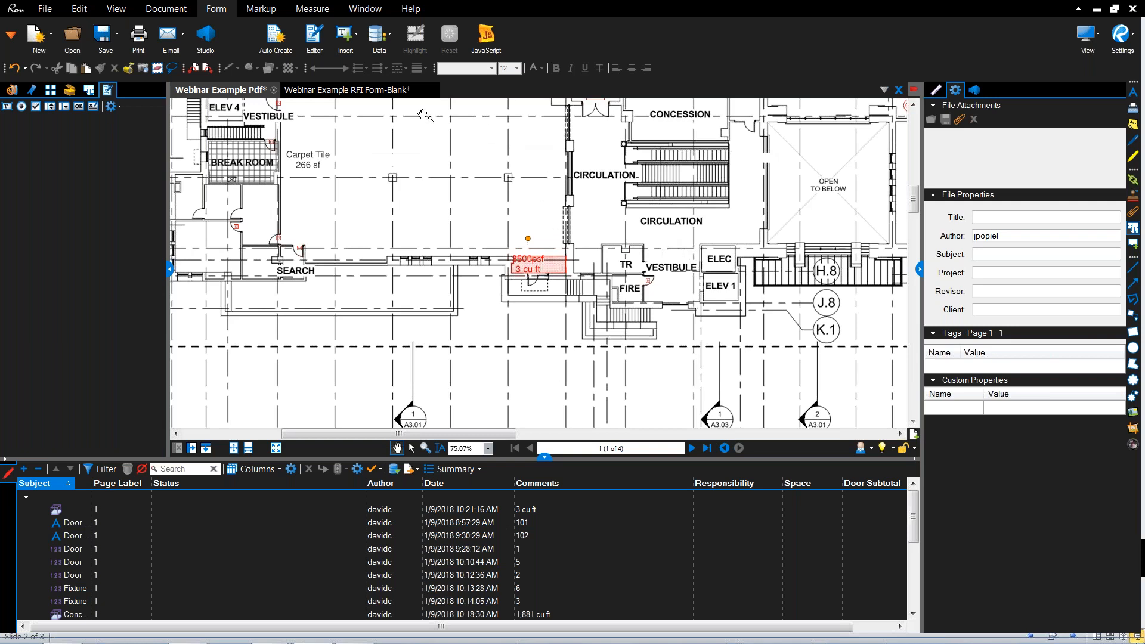
Step: Flatten all markups on all pages of Webinar Example Pdf, with markup recovery left off
click(171, 9)
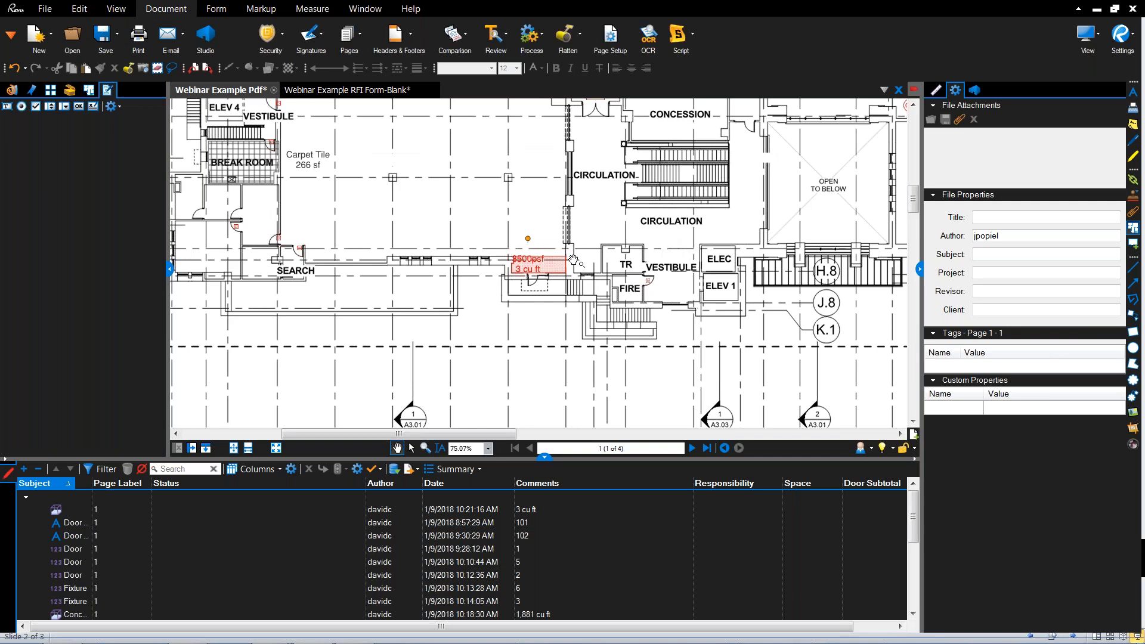
click(561, 272)
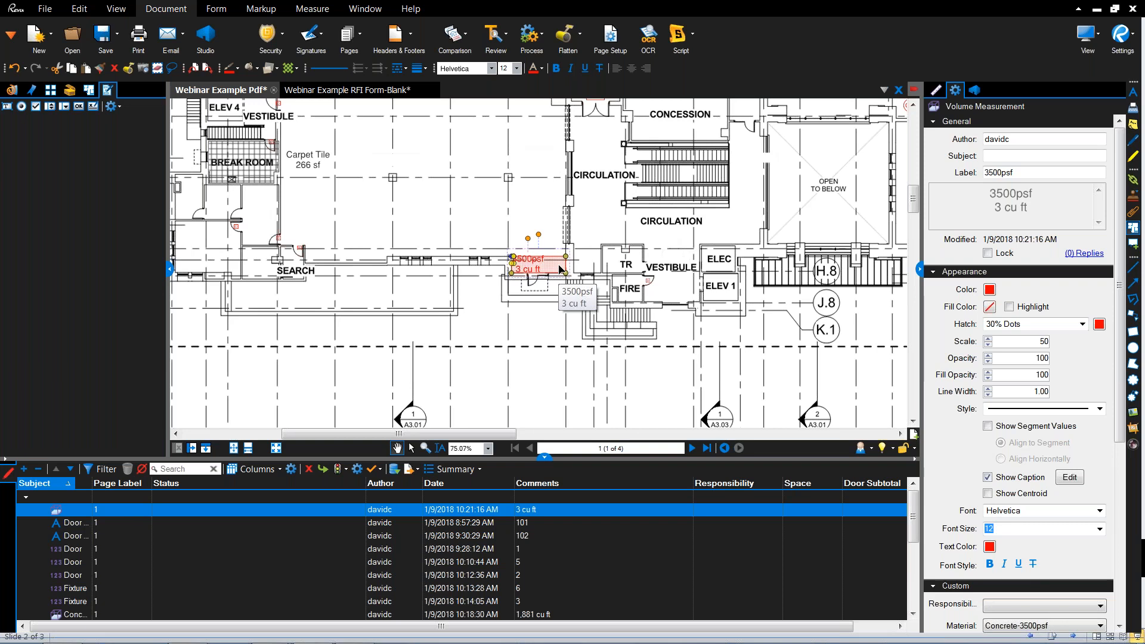
click(567, 36)
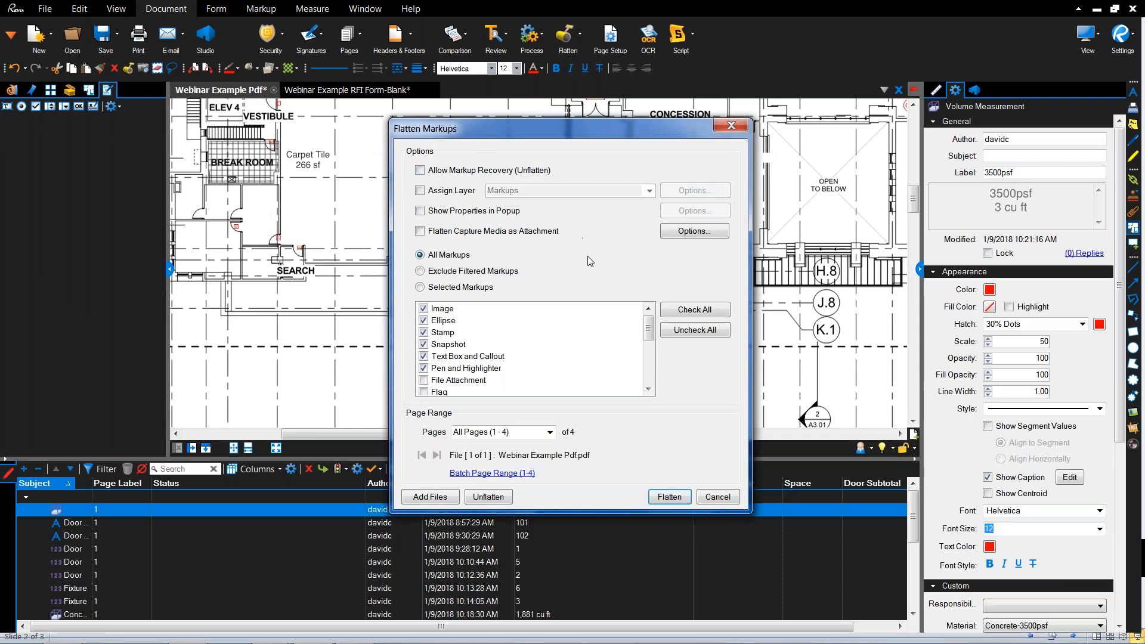
click(668, 495)
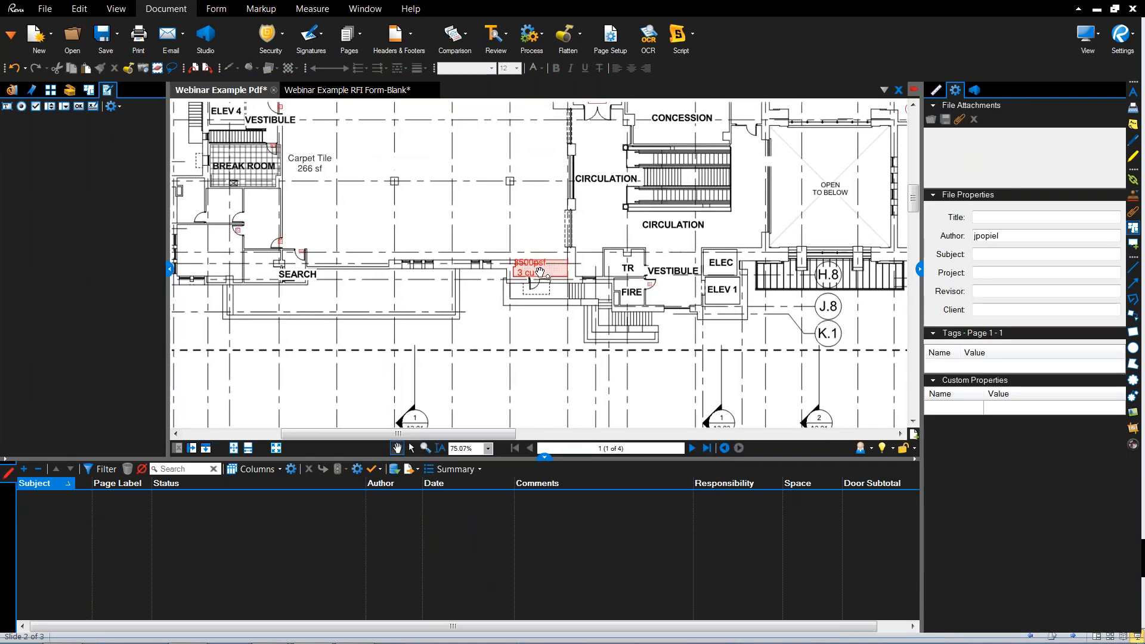
mouse_move(540, 272)
mouse_down()
mouse_move(540, 255)
mouse_move(523, 254)
mouse_up()
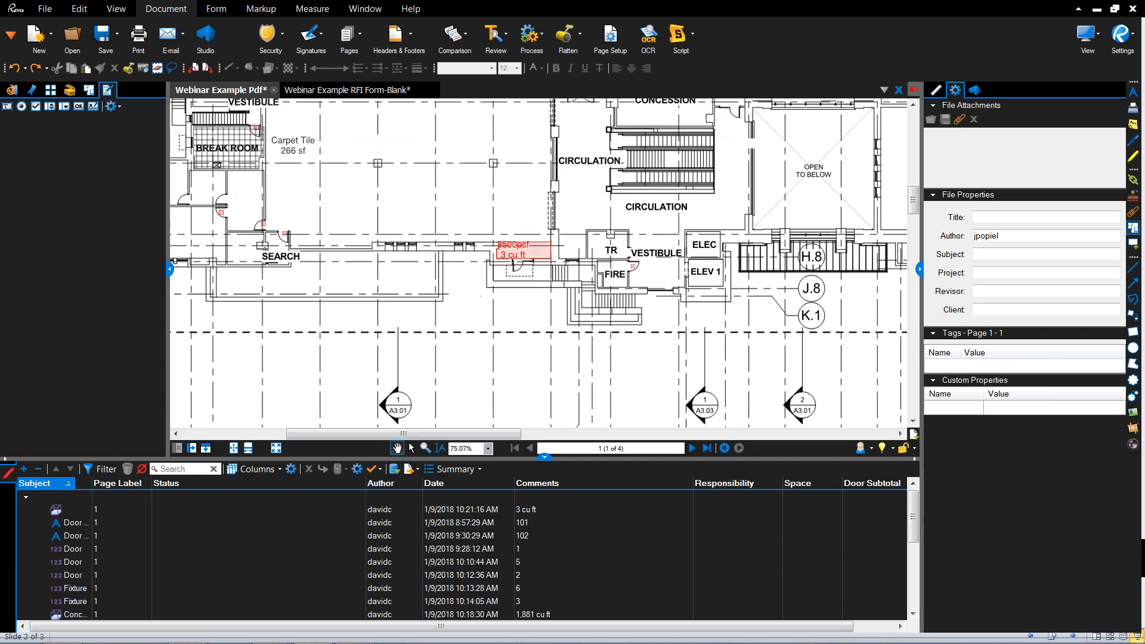
Step: Locate the 3 cu ft volume measurement and door tag 101, and check the tag's Review and HED statuses options
click(310, 508)
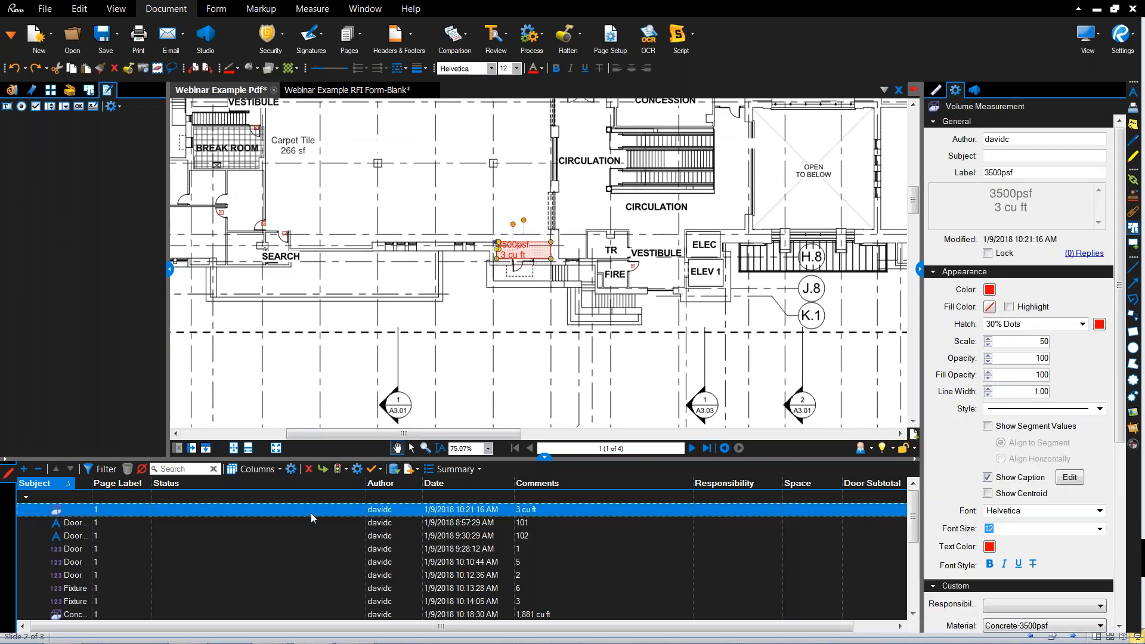
click(345, 522)
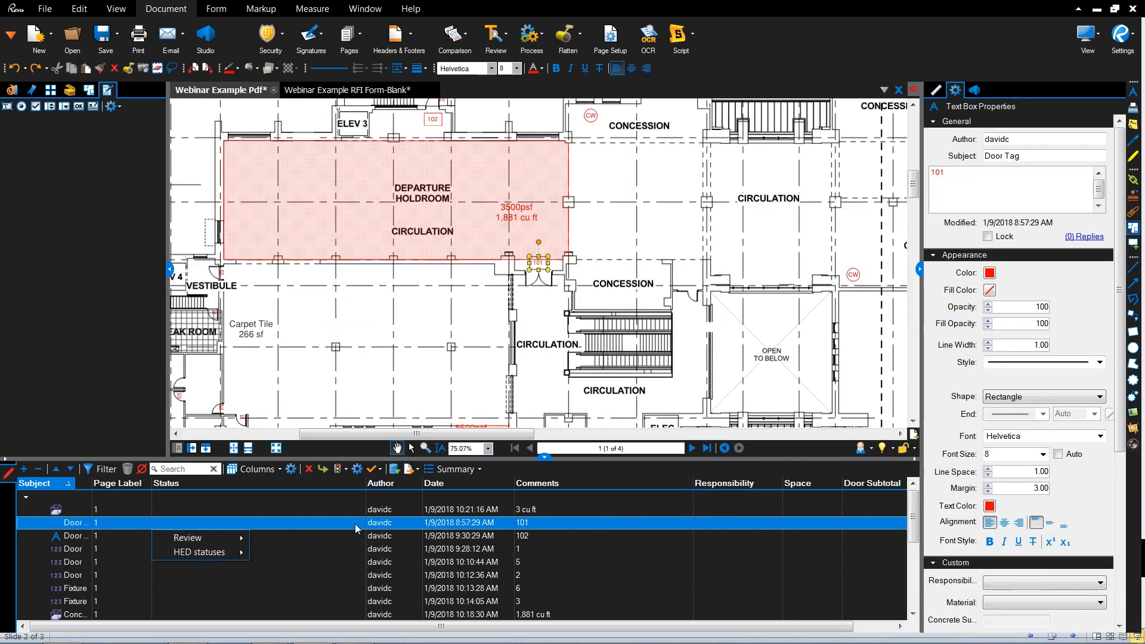
mouse_move(232, 538)
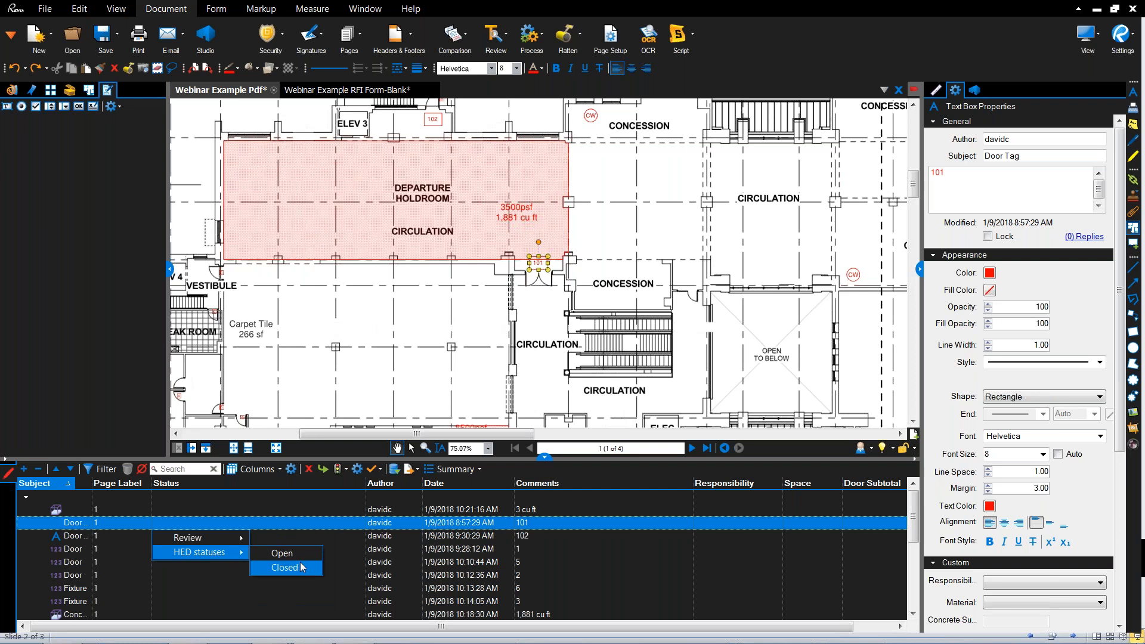
click(371, 359)
scroll(490, 292, down, 1)
drag(491, 292, 488, 292)
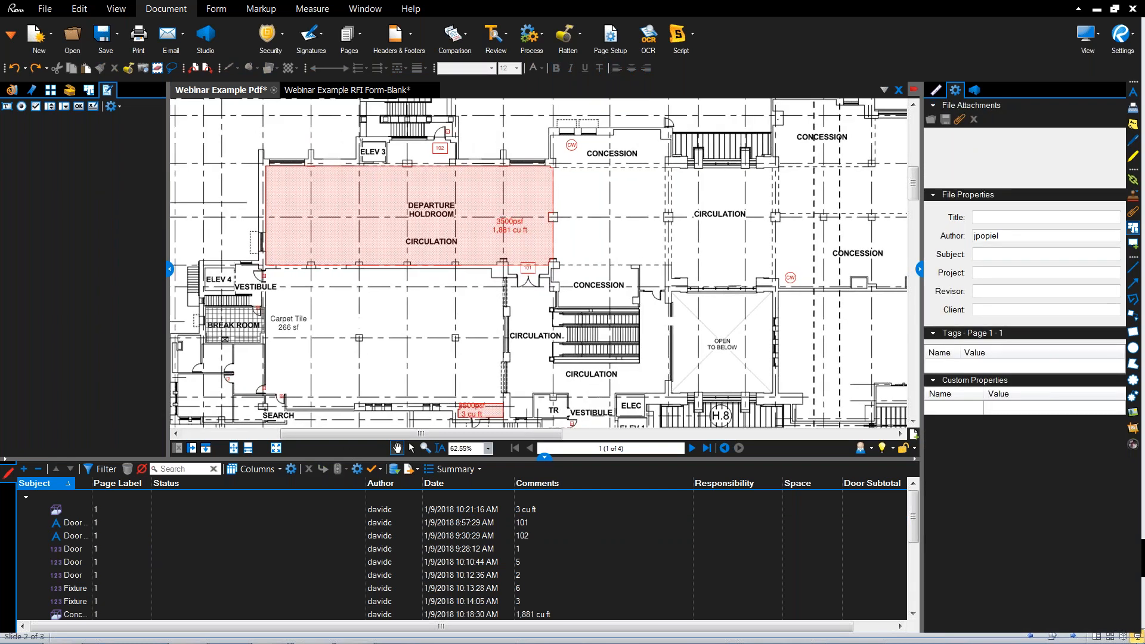
Step: Join the Webinar session in Studio and review its activity record from the first entry
mouse_move(339, 204)
click(981, 91)
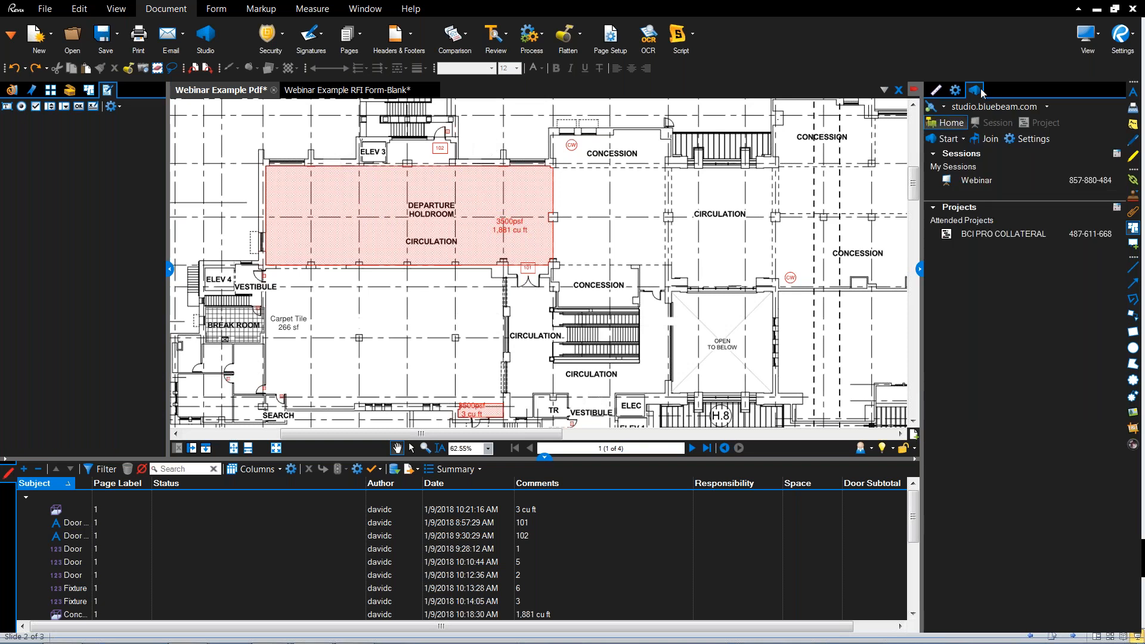
click(999, 178)
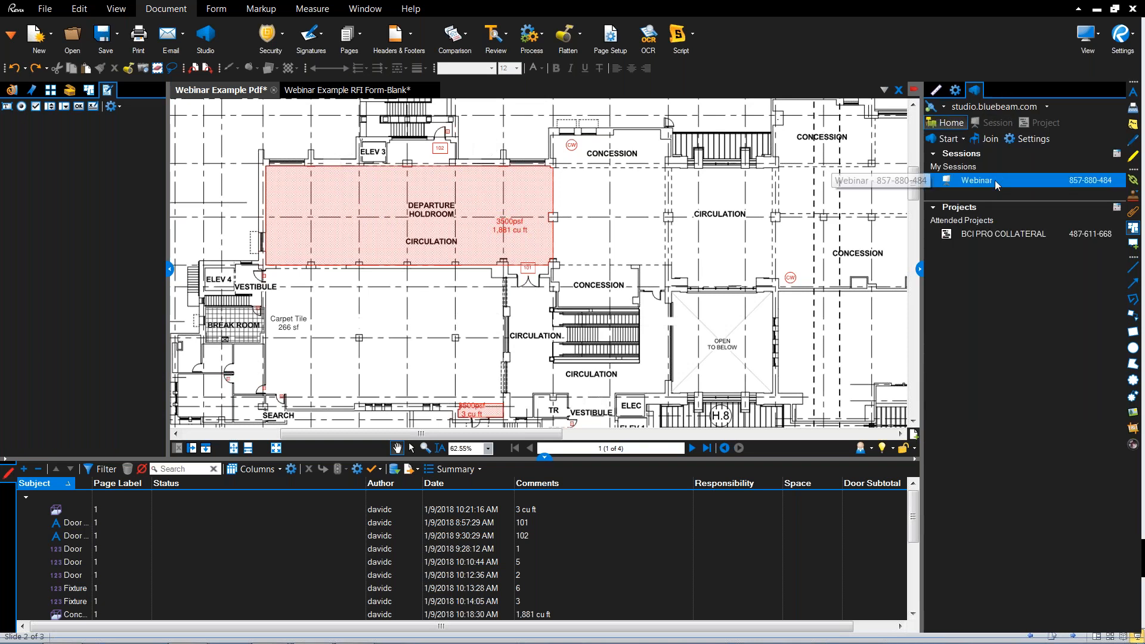
double_click(1002, 184)
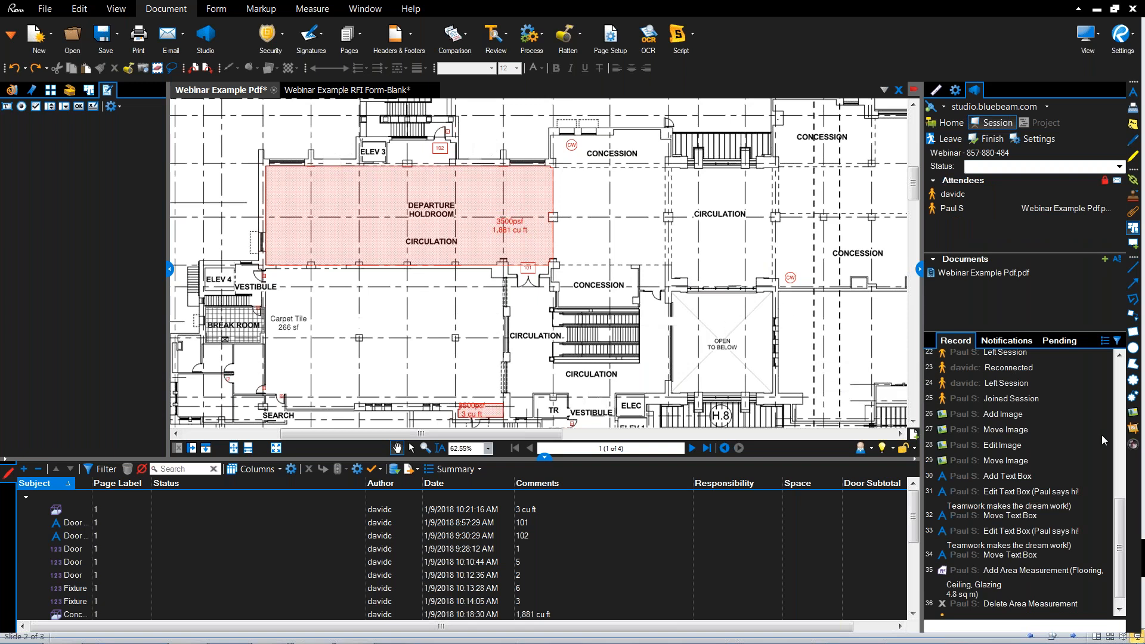
scroll(1086, 433, up, 10)
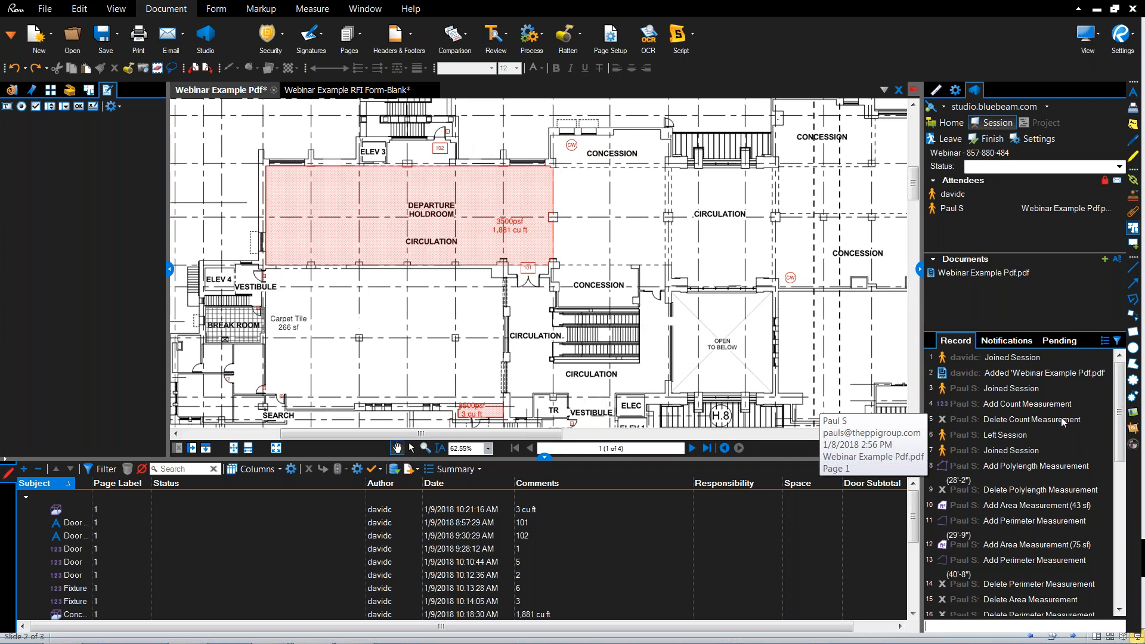
click(961, 343)
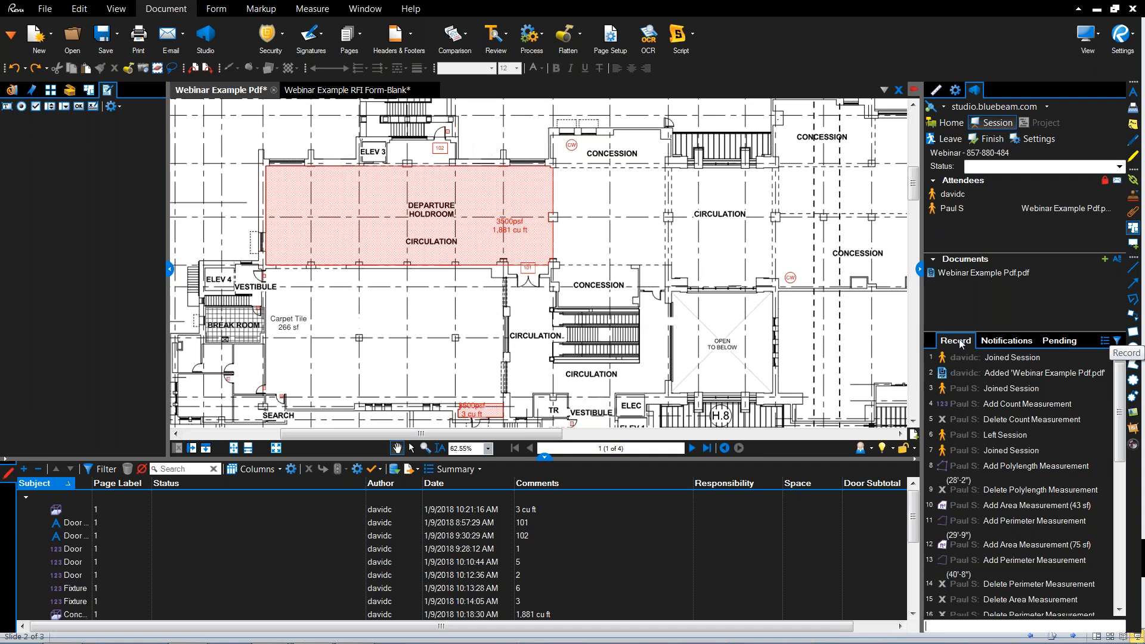
Step: Open the session's Webinar Example Pdf.pdf and examine the other attendee's markups on the floor plan
double_click(1007, 275)
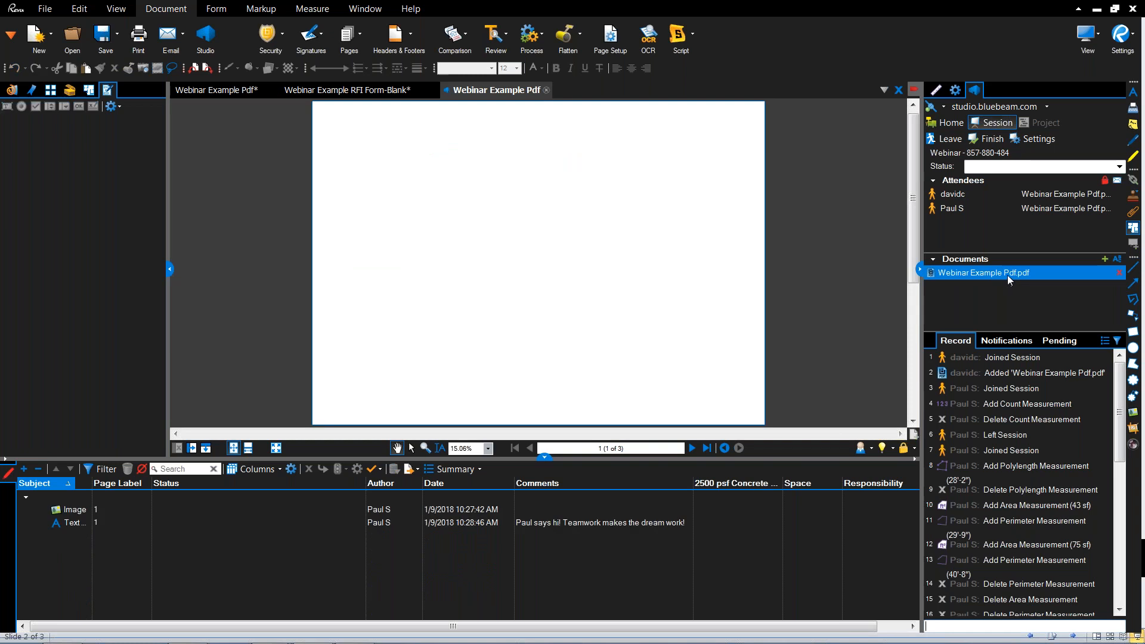
scroll(531, 270, up, 2)
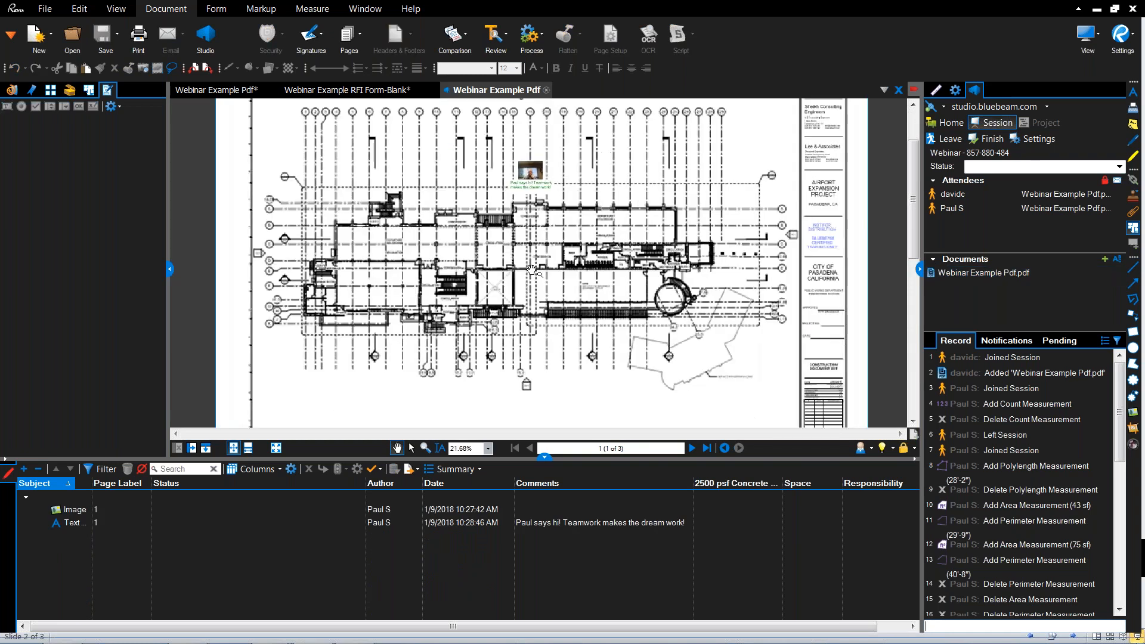
scroll(531, 270, up, 8)
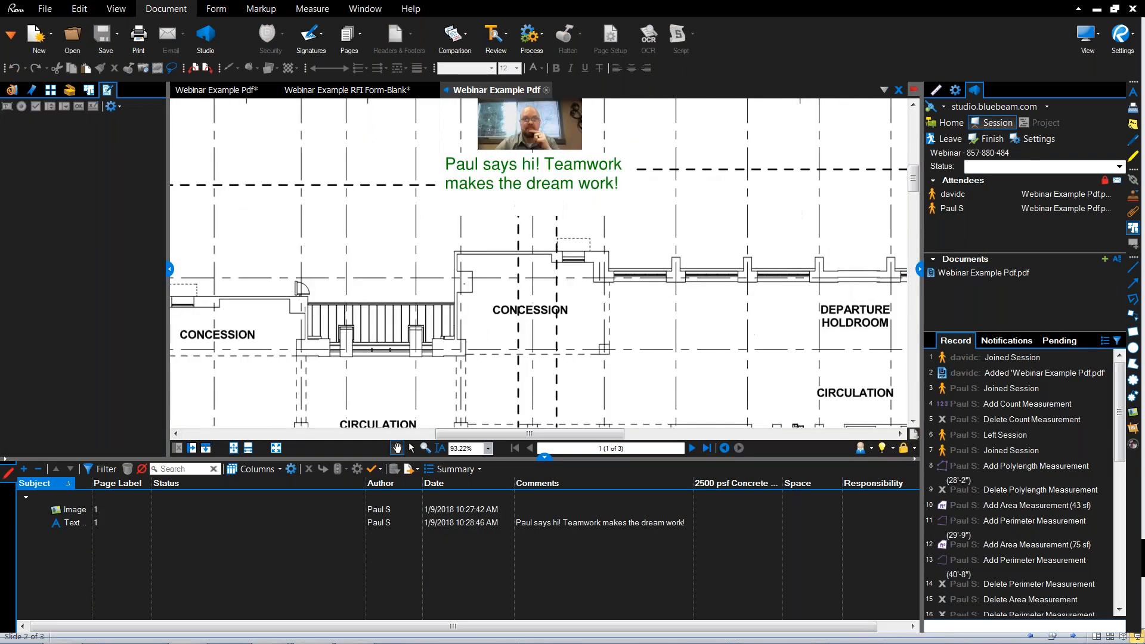
scroll(541, 252, down, 4)
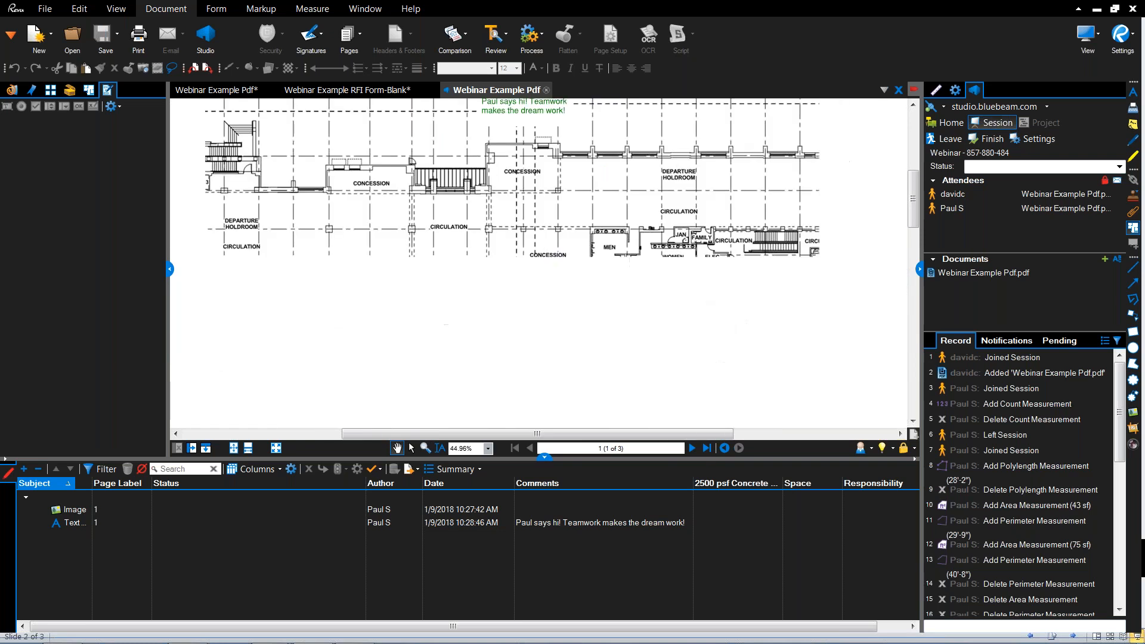
scroll(797, 137, down, 1)
scroll(632, 245, up, 1)
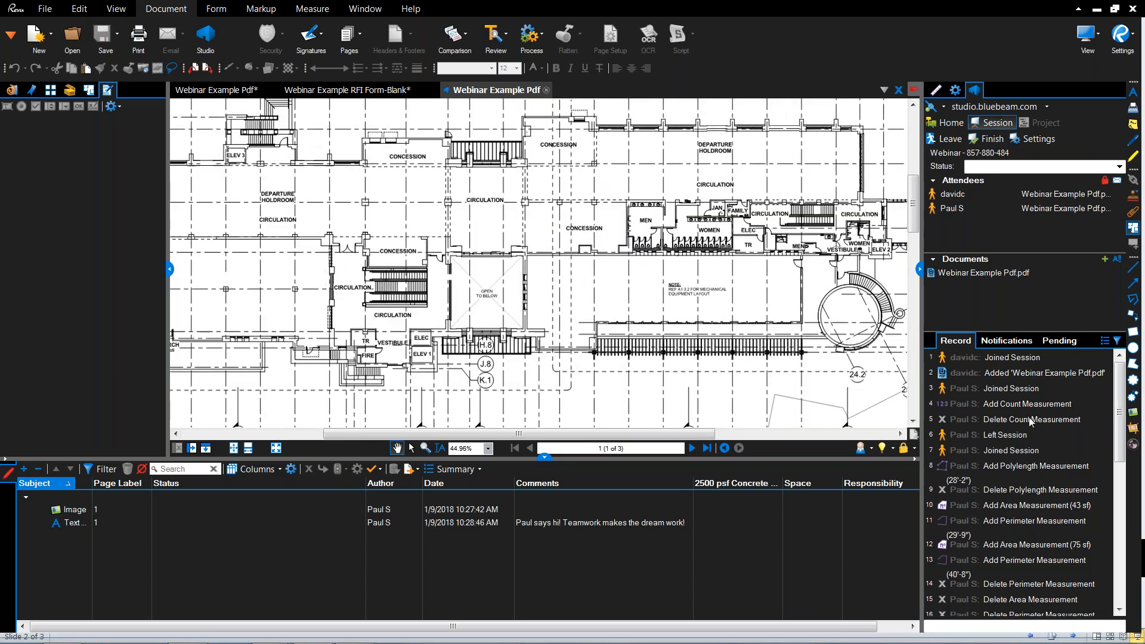
scroll(519, 270, down, 2)
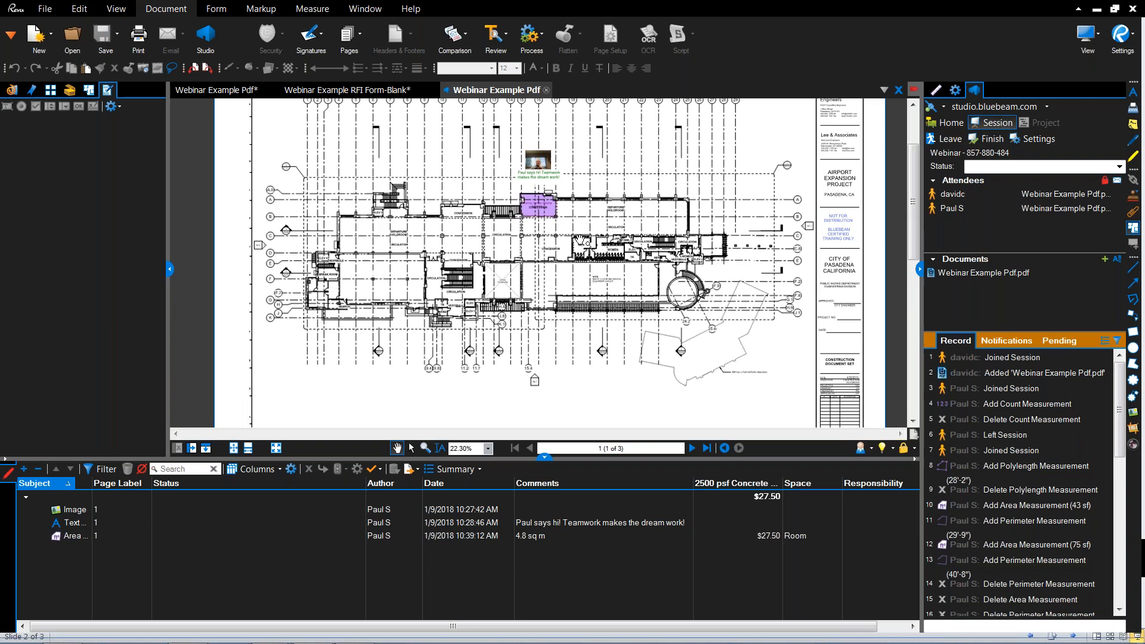
Step: Review the latest entries in the session record and examine the area measurement over the upper Concession room
scroll(581, 242, up, 1)
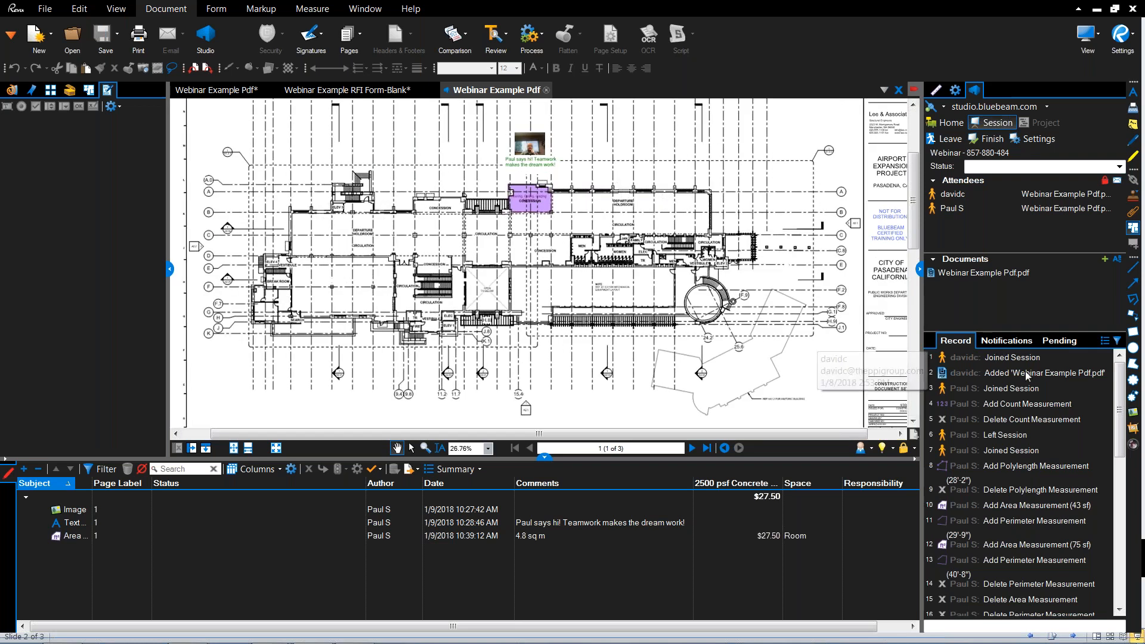
drag(1123, 403, 1104, 602)
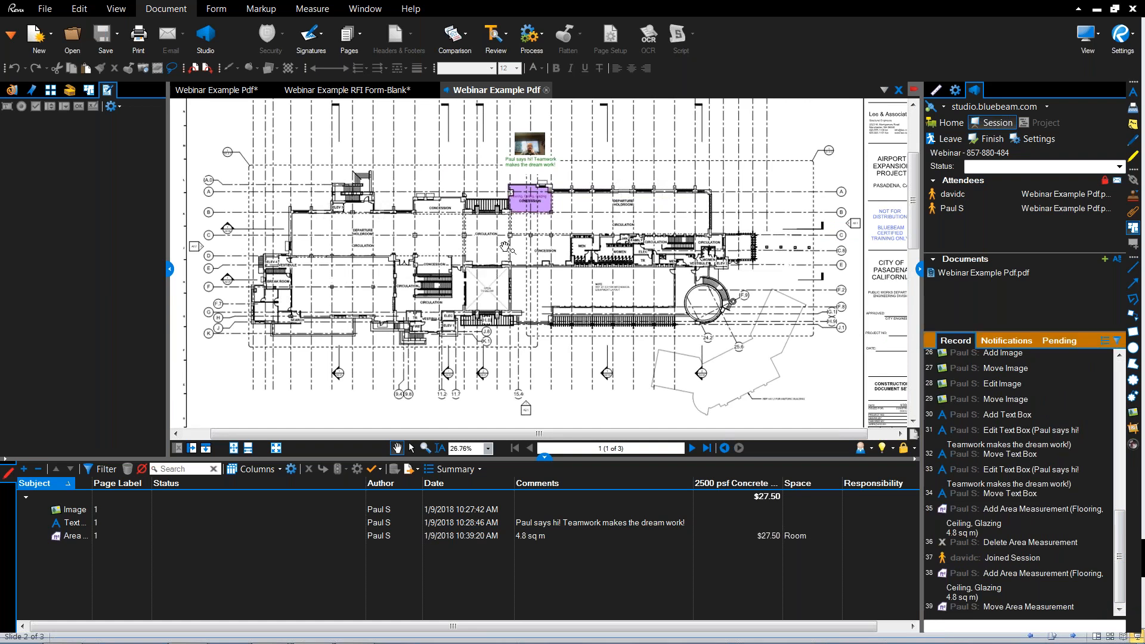
scroll(527, 201, up, 8)
click(527, 202)
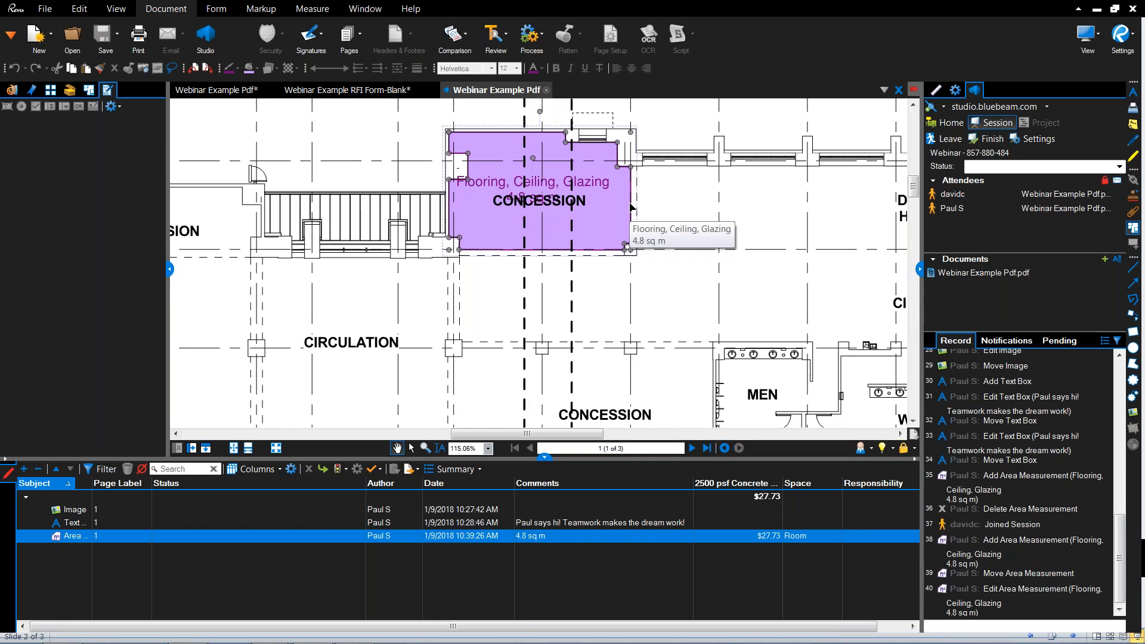
Step: Compare the Departure Holdroom volume measurement in the local Webinar Example Pdf with the markups in the session copy
click(228, 91)
click(531, 187)
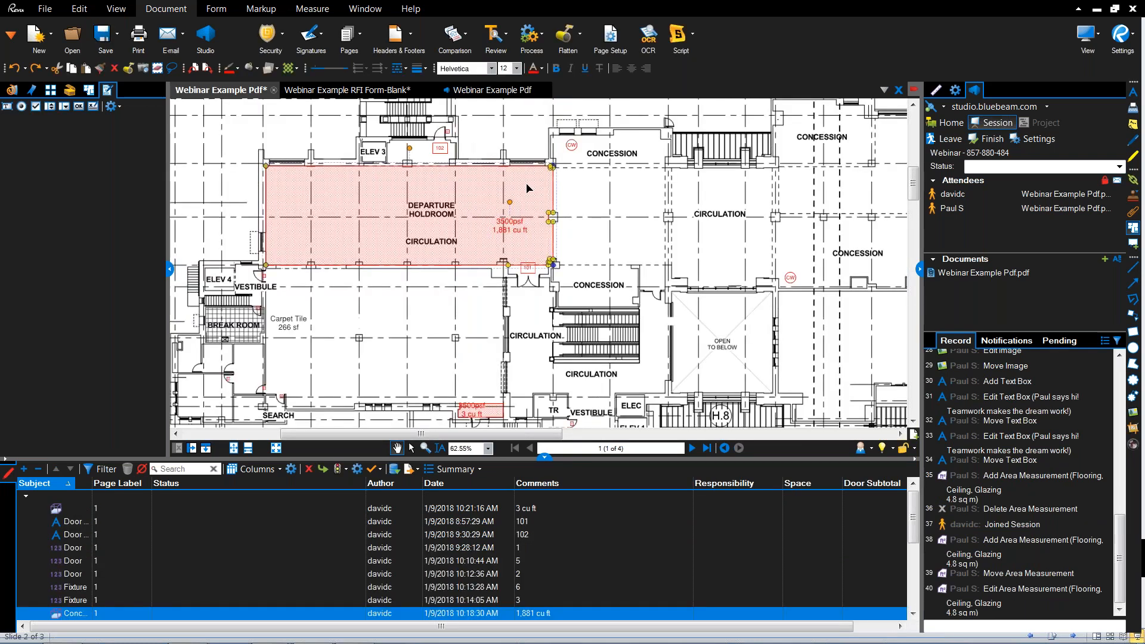
scroll(531, 188, up, 3)
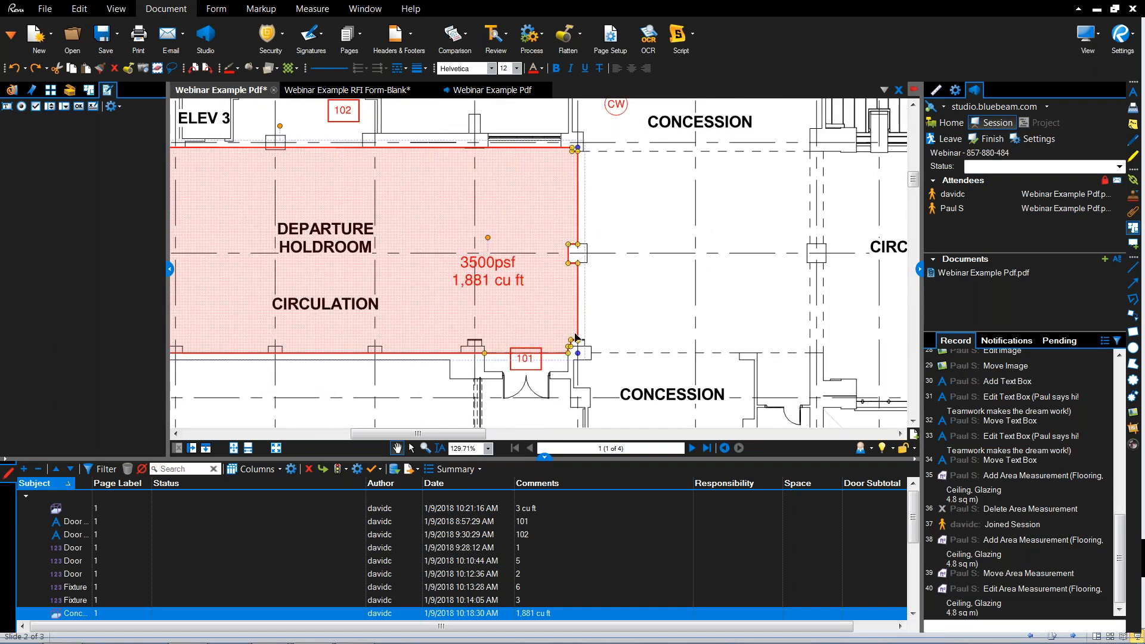
scroll(598, 319, down, 2)
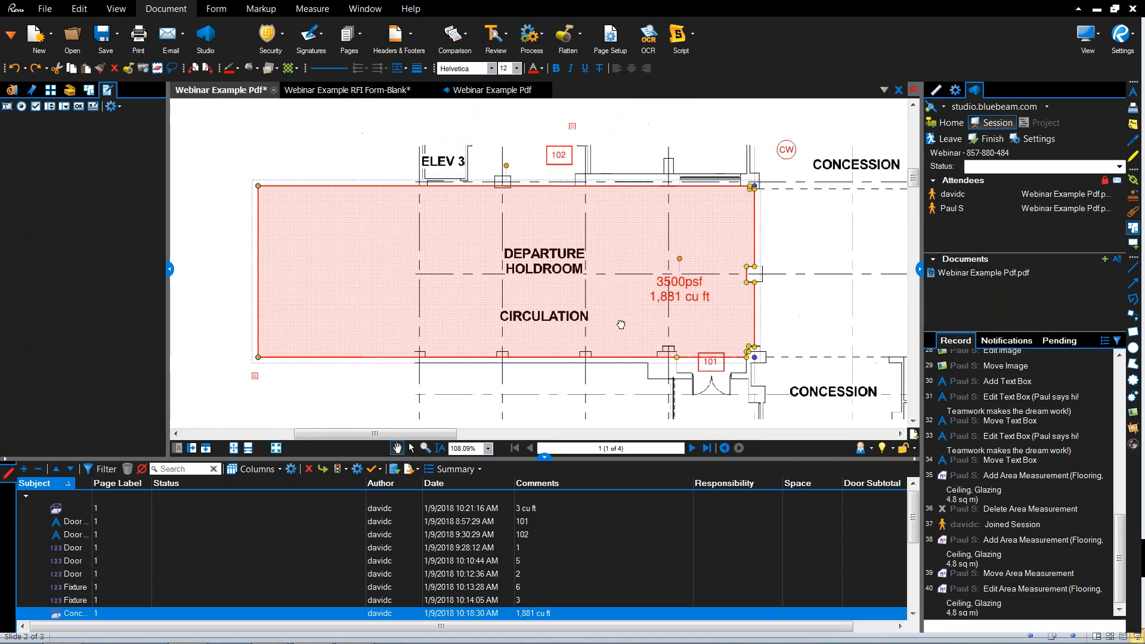
click(504, 90)
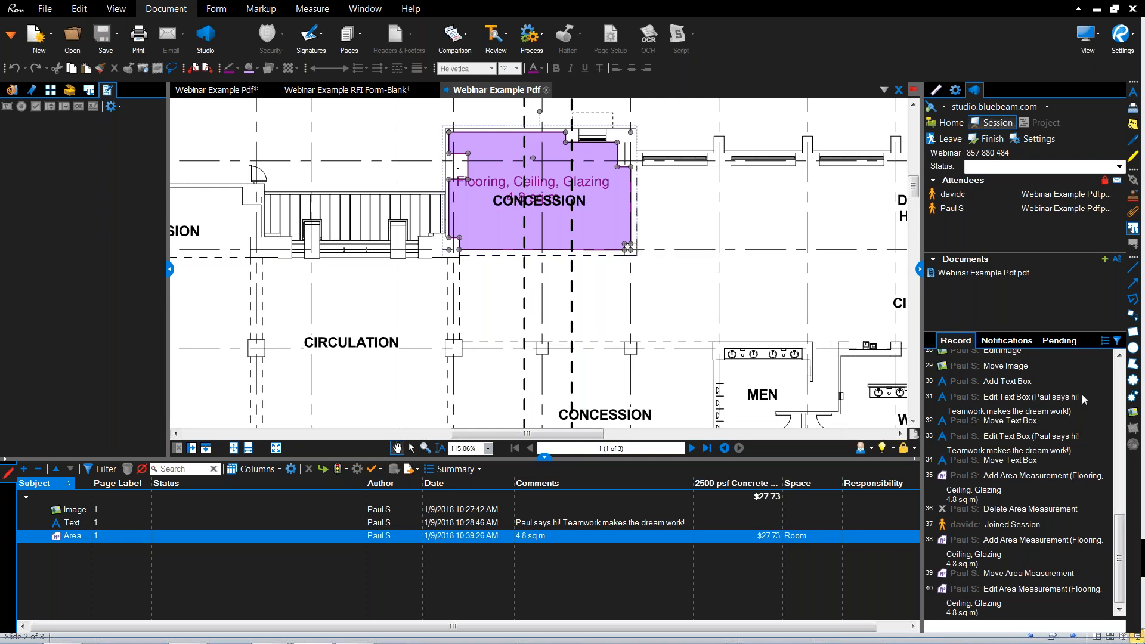
Step: Step through the record's text box and area measurement entries, locating the corresponding markups on the floor plan
click(1029, 560)
click(1012, 383)
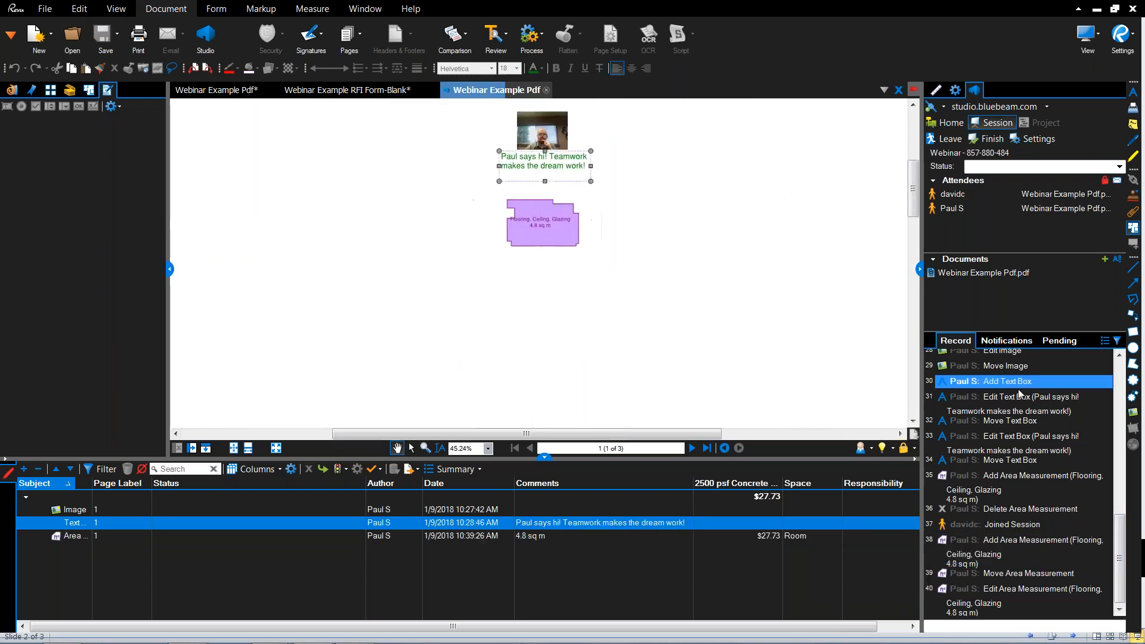
click(1020, 405)
click(1023, 421)
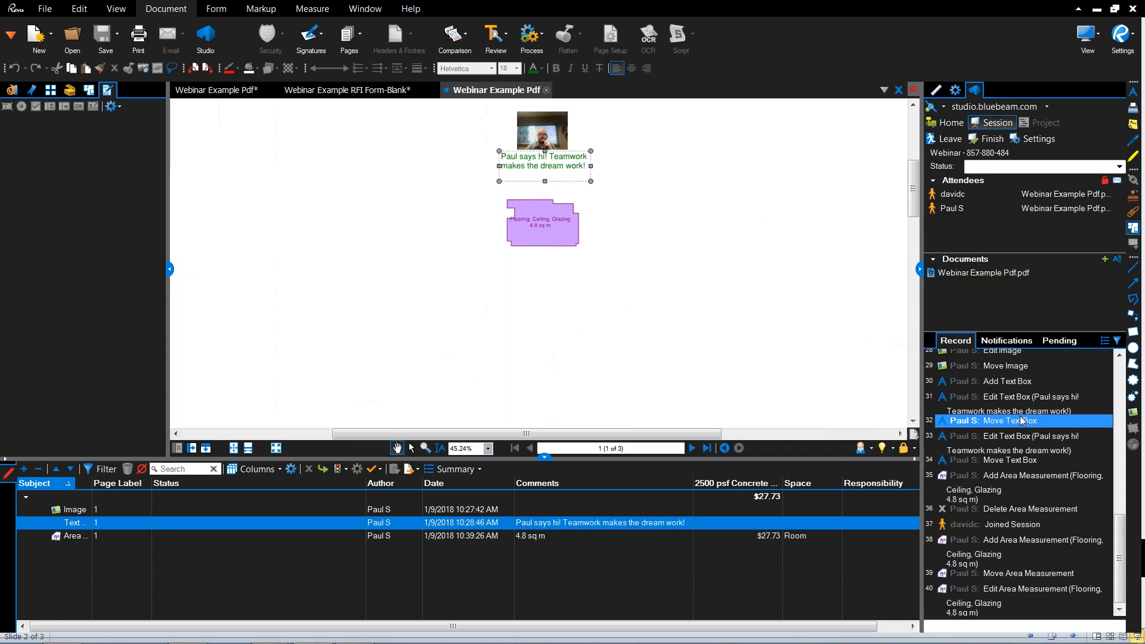
click(1022, 440)
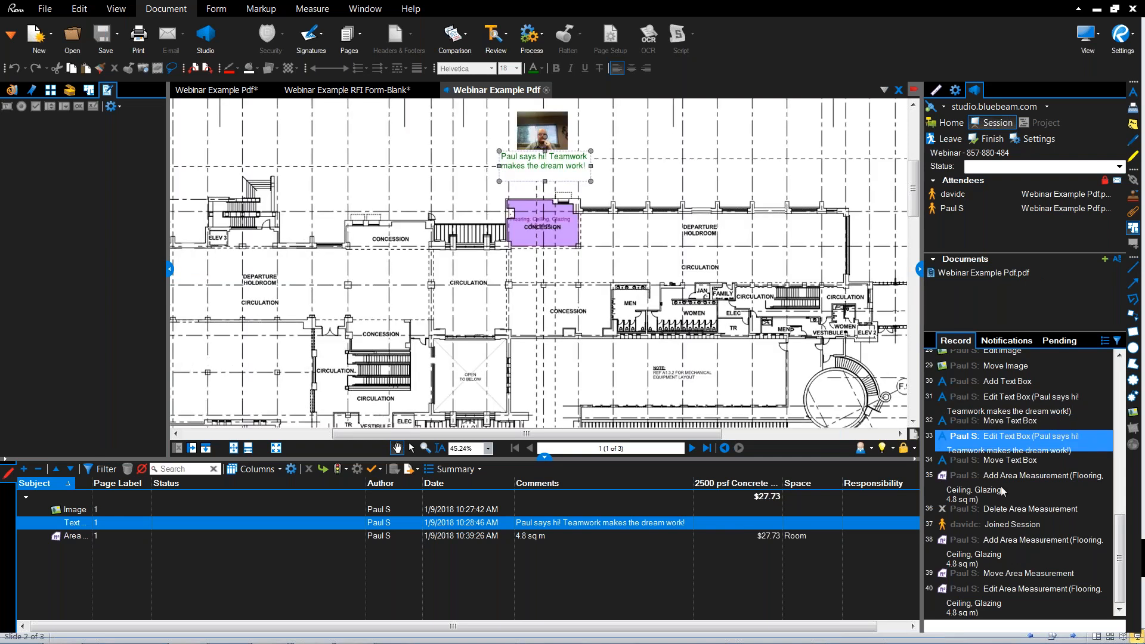
click(1004, 486)
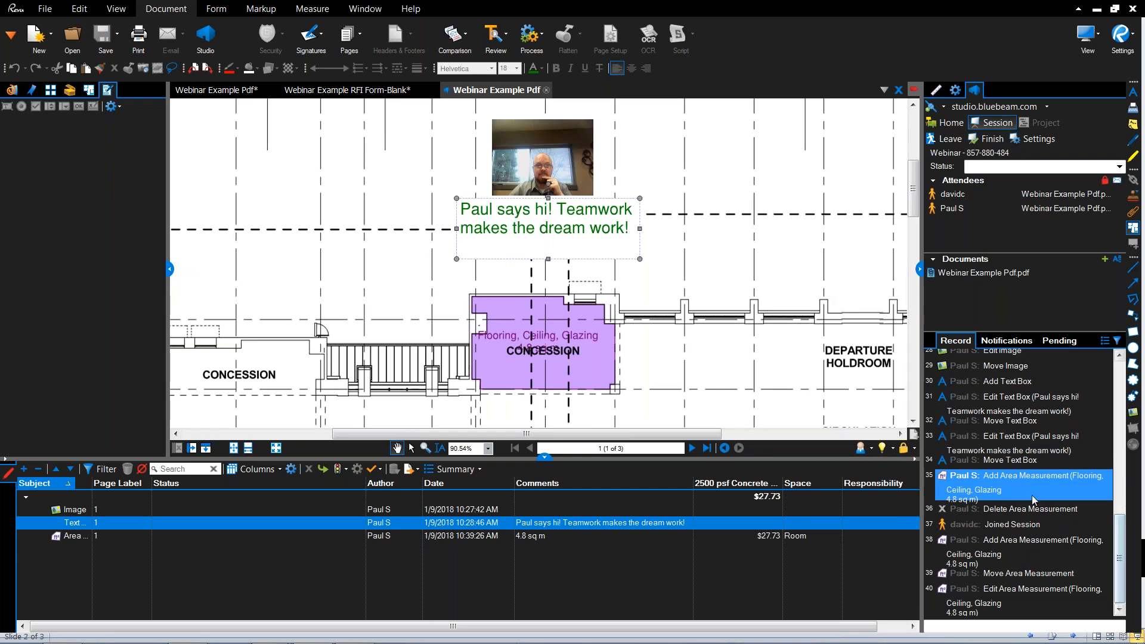
click(1044, 511)
click(1029, 526)
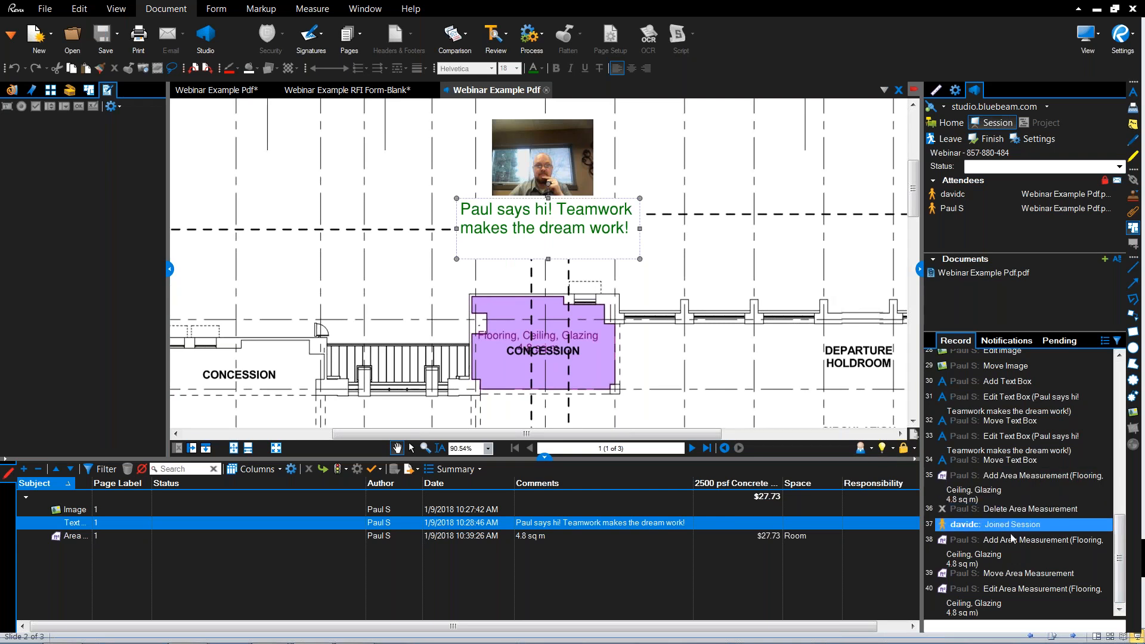
Step: Jump from the record's Edit Area Measurement entry to its markup and examine it within the whole plan
scroll(606, 313, down, 9)
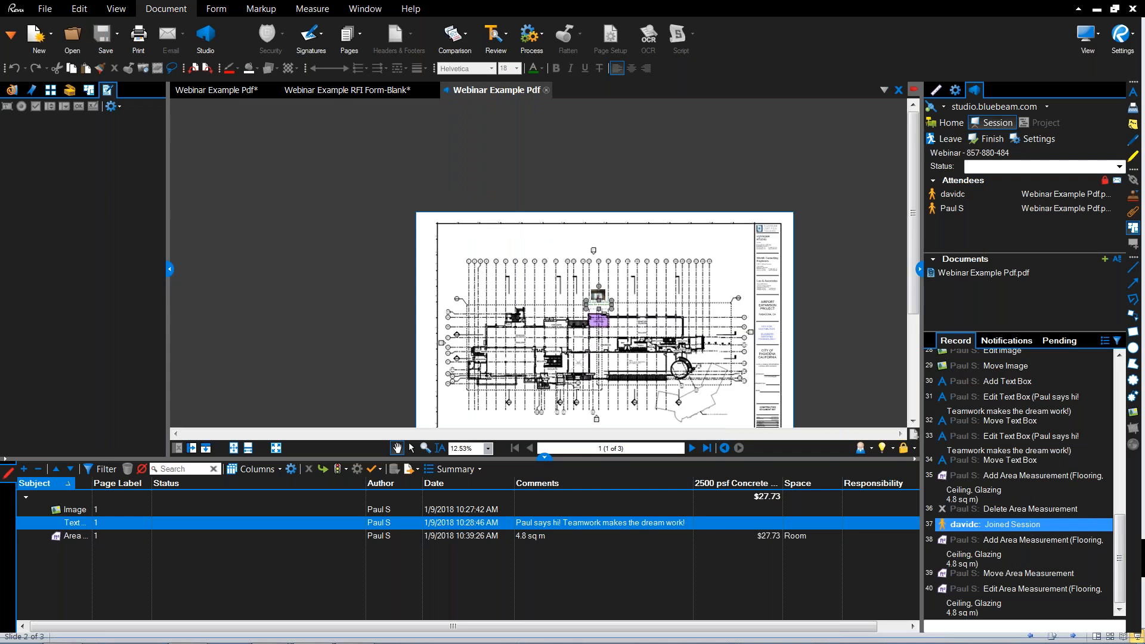
drag(607, 315, 557, 116)
scroll(591, 160, up, 3)
drag(592, 160, 613, 248)
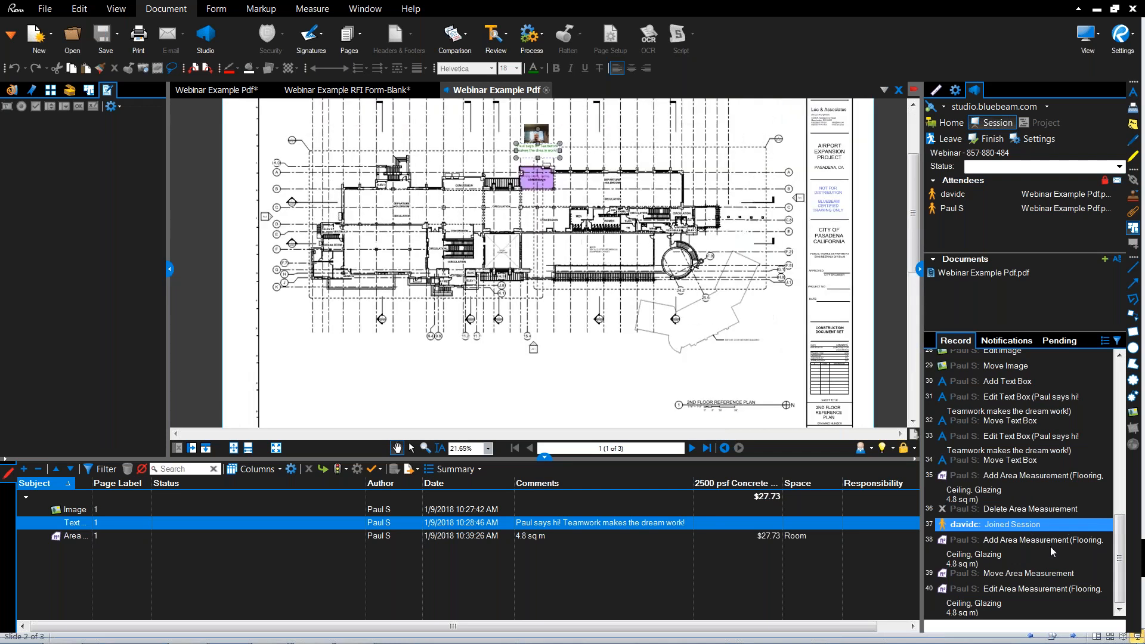
click(1032, 591)
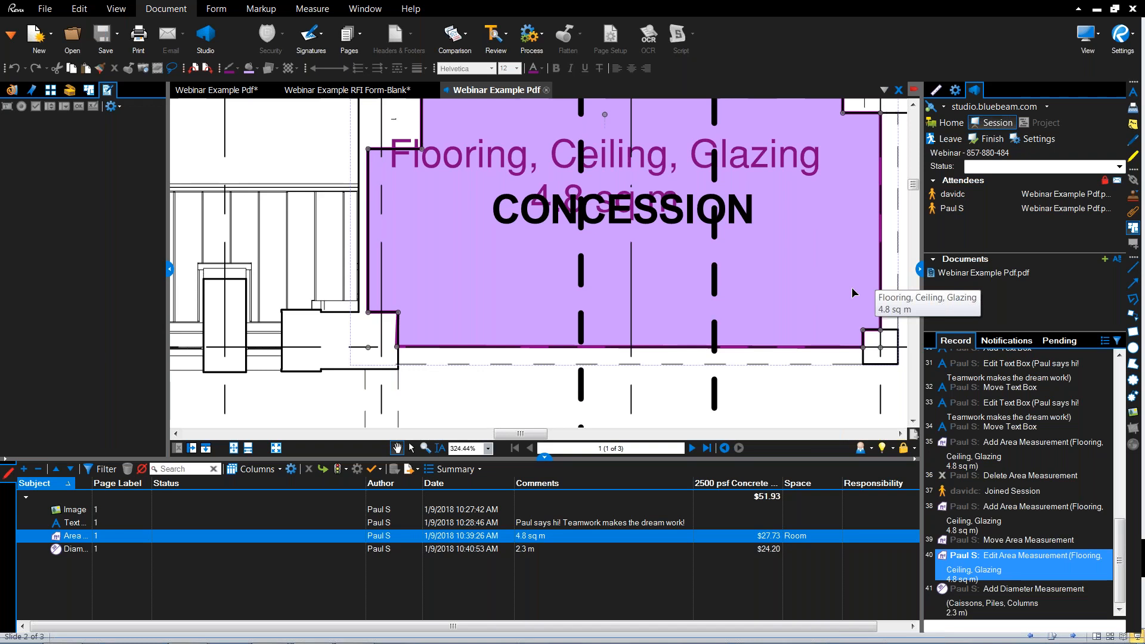
scroll(836, 334, down, 8)
drag(835, 334, 531, 191)
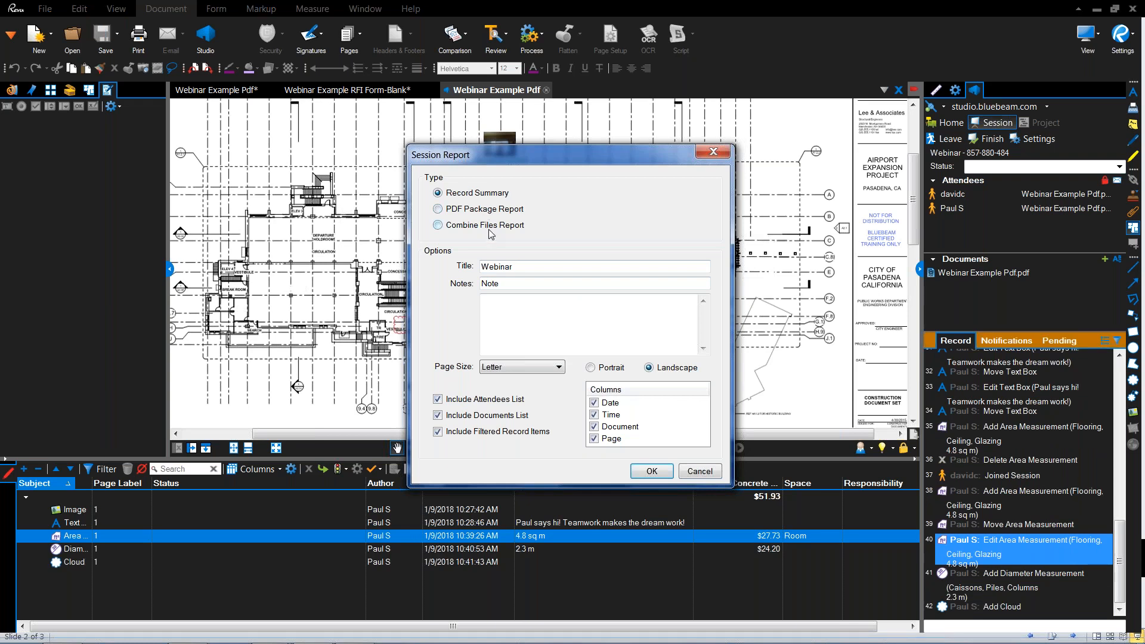
Step: Review the Session Report options and the entry types available for filtering the session record
click(712, 154)
click(1117, 341)
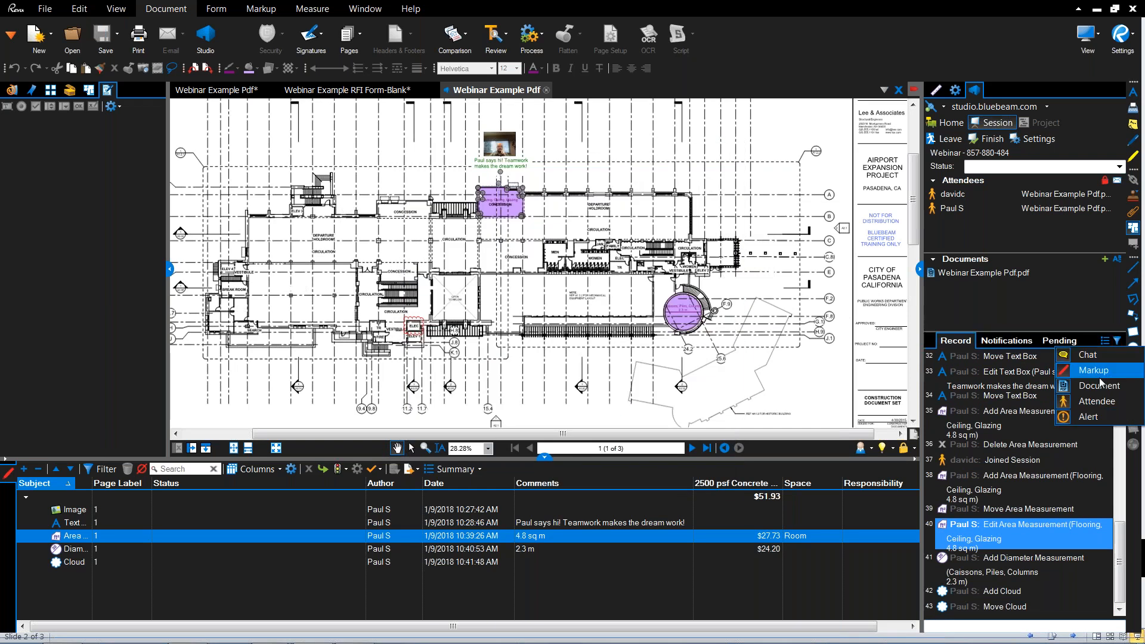
click(1069, 293)
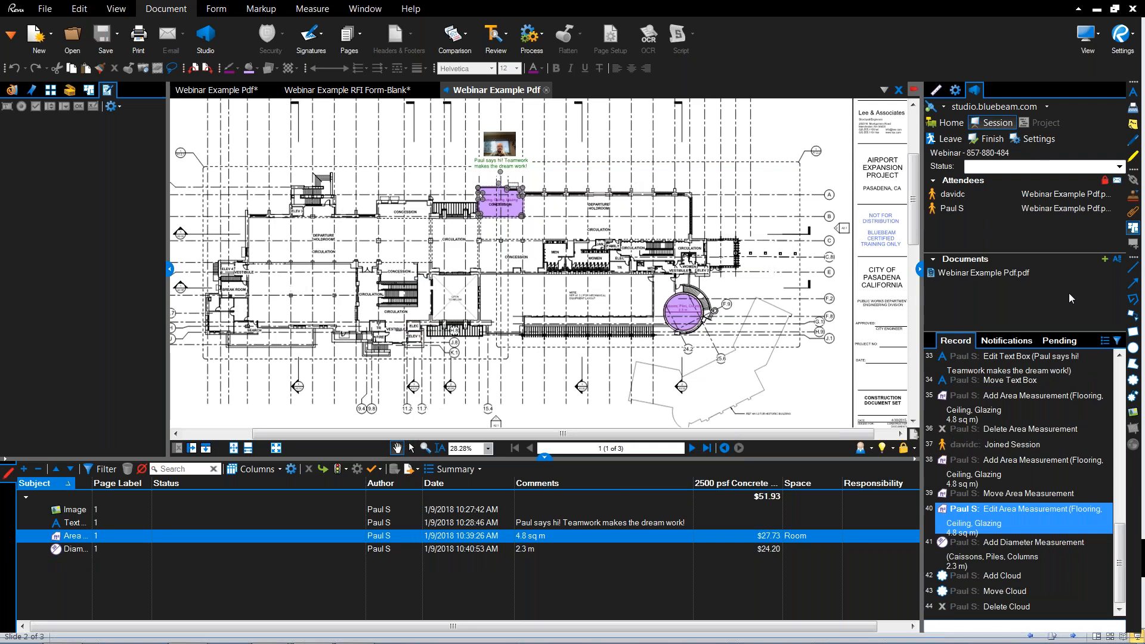
Step: Try the session record's entry type filters and narrow the record to attendee activity only
click(1117, 340)
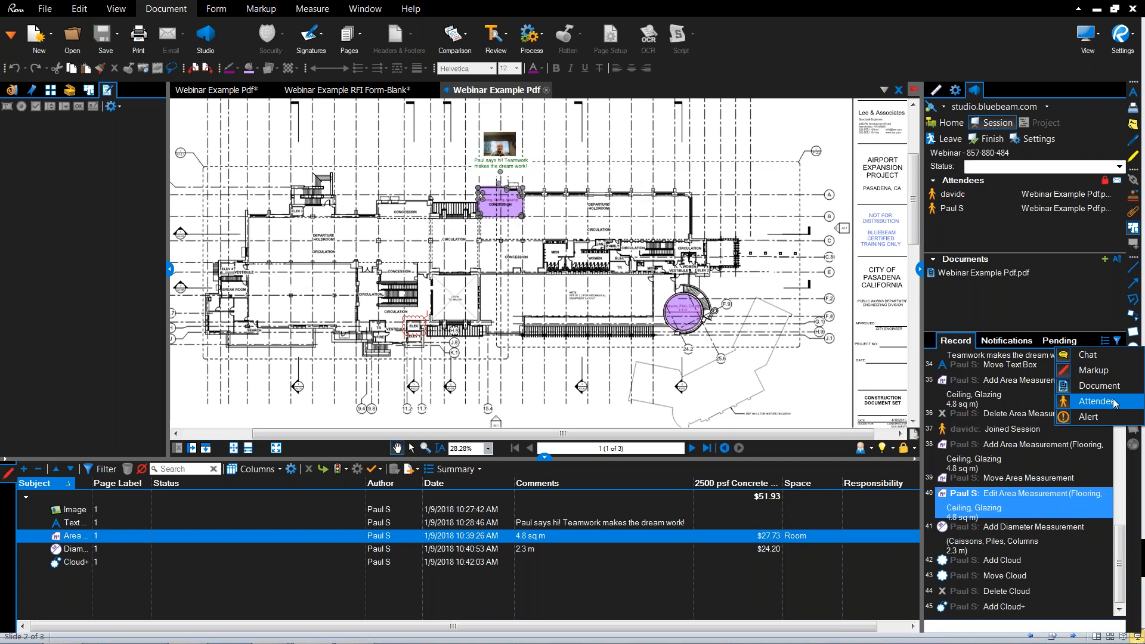
click(1109, 401)
click(1118, 341)
click(1114, 356)
click(1118, 341)
click(1120, 370)
click(1118, 341)
click(1110, 401)
click(1117, 340)
click(1104, 386)
click(1118, 341)
click(1114, 419)
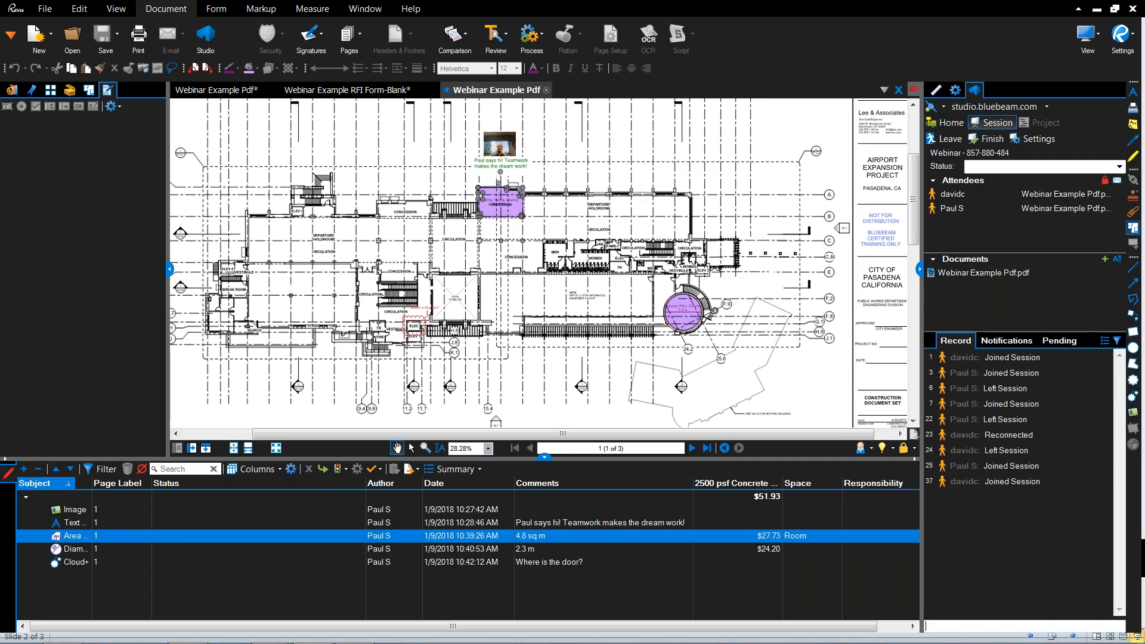
click(994, 391)
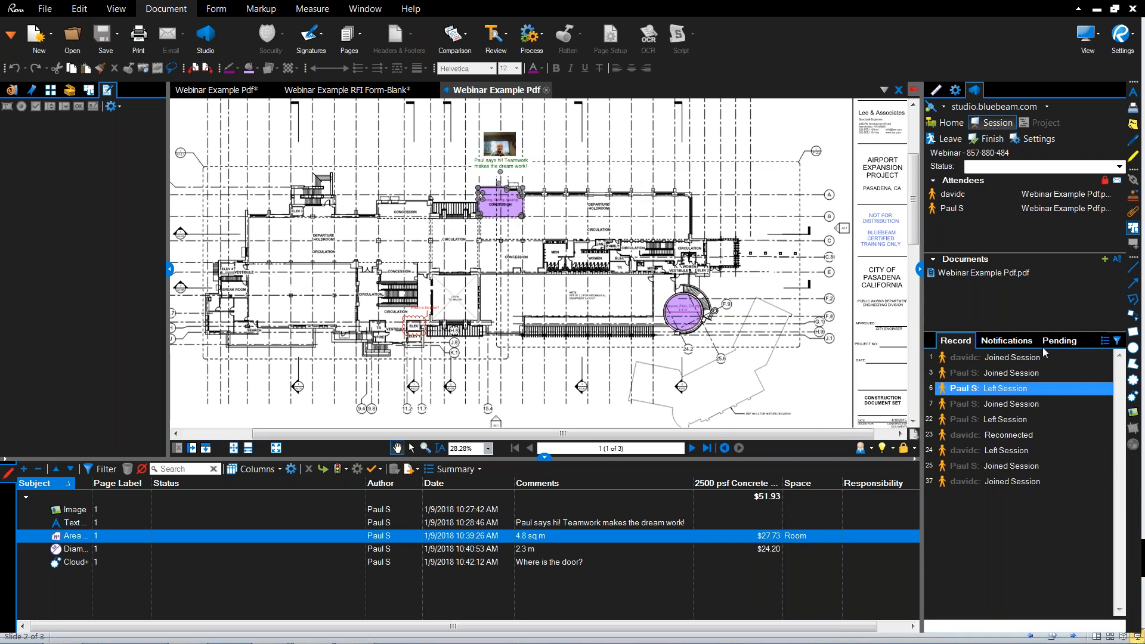
Step: Include markup activity in the session record's filter again alongside the attendee entries
click(1117, 341)
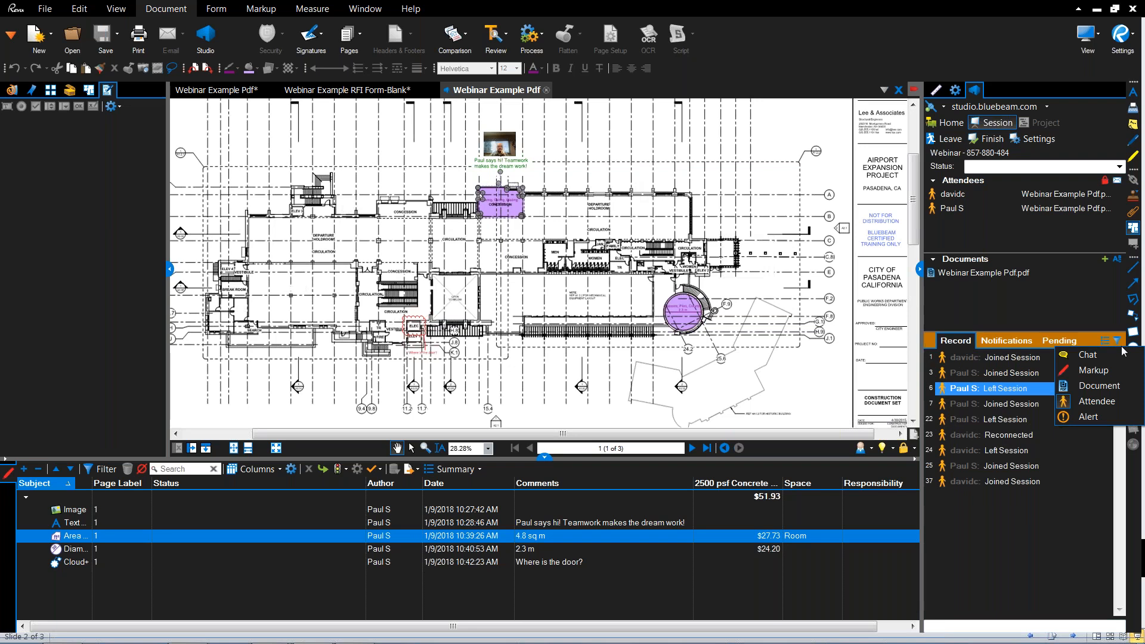
click(1090, 418)
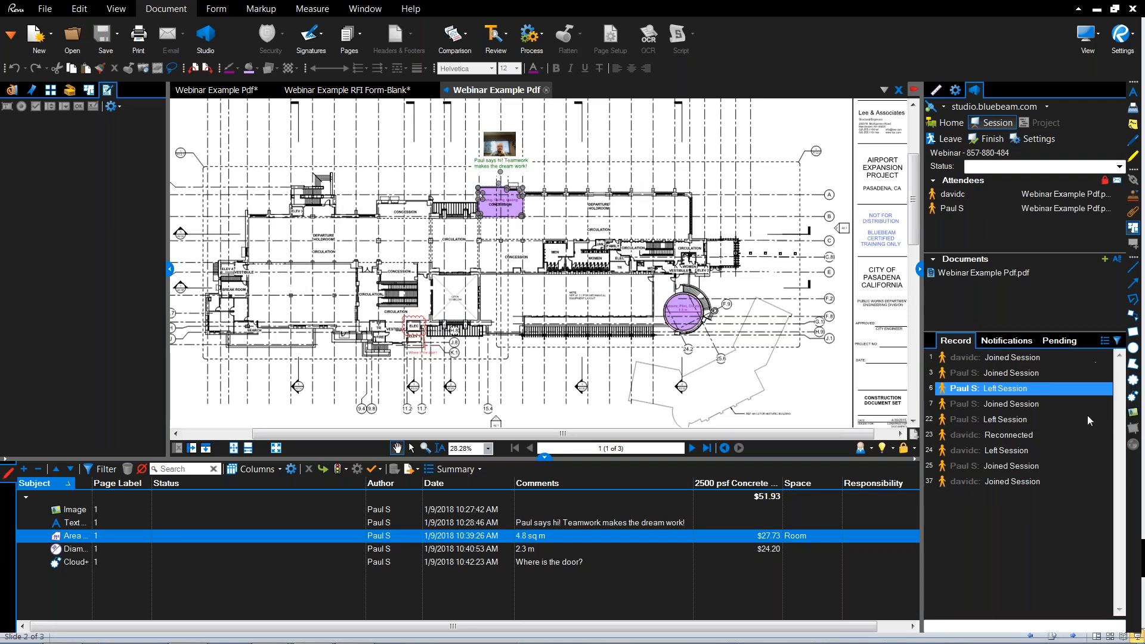
click(1117, 340)
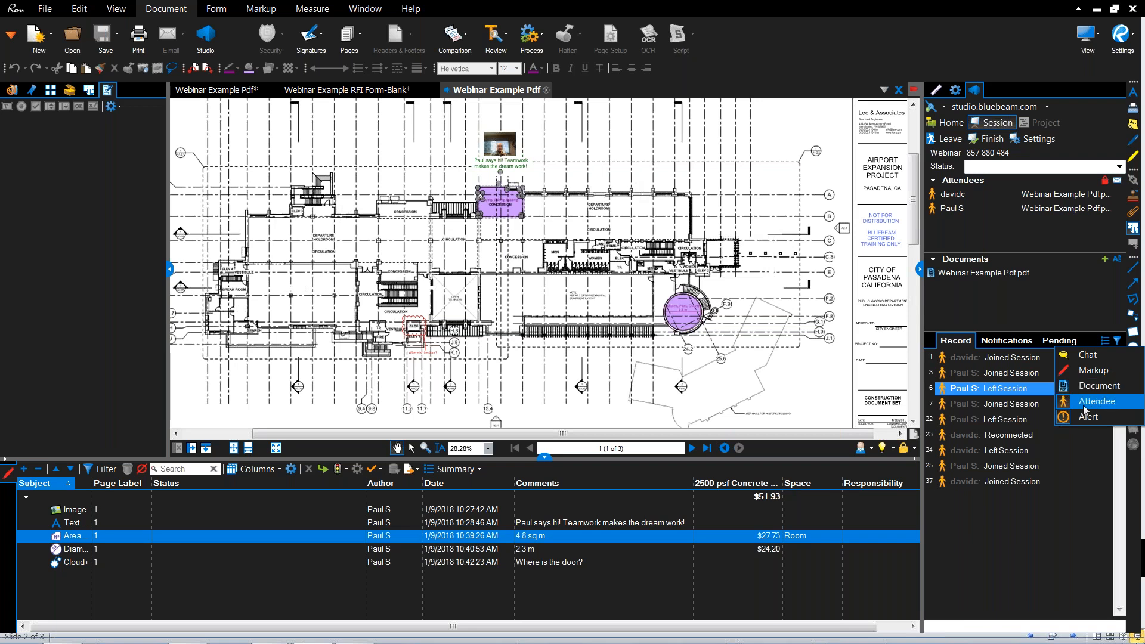
click(1111, 359)
click(1117, 341)
click(1117, 341)
click(1066, 471)
click(1117, 340)
click(1118, 341)
click(1117, 341)
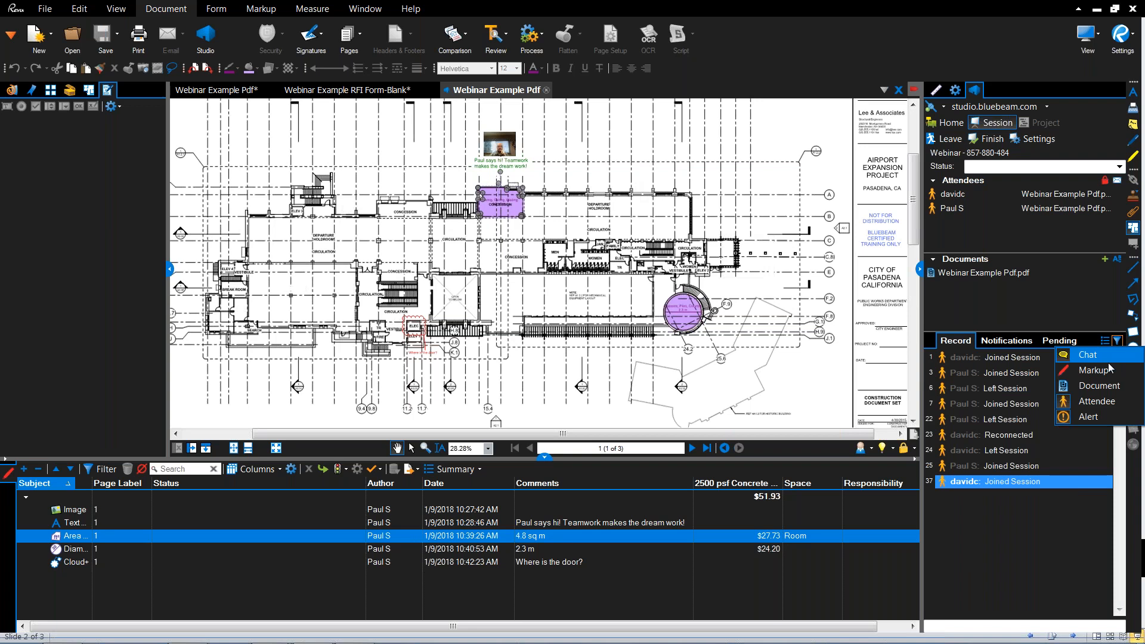
click(1093, 371)
click(1118, 341)
click(1096, 291)
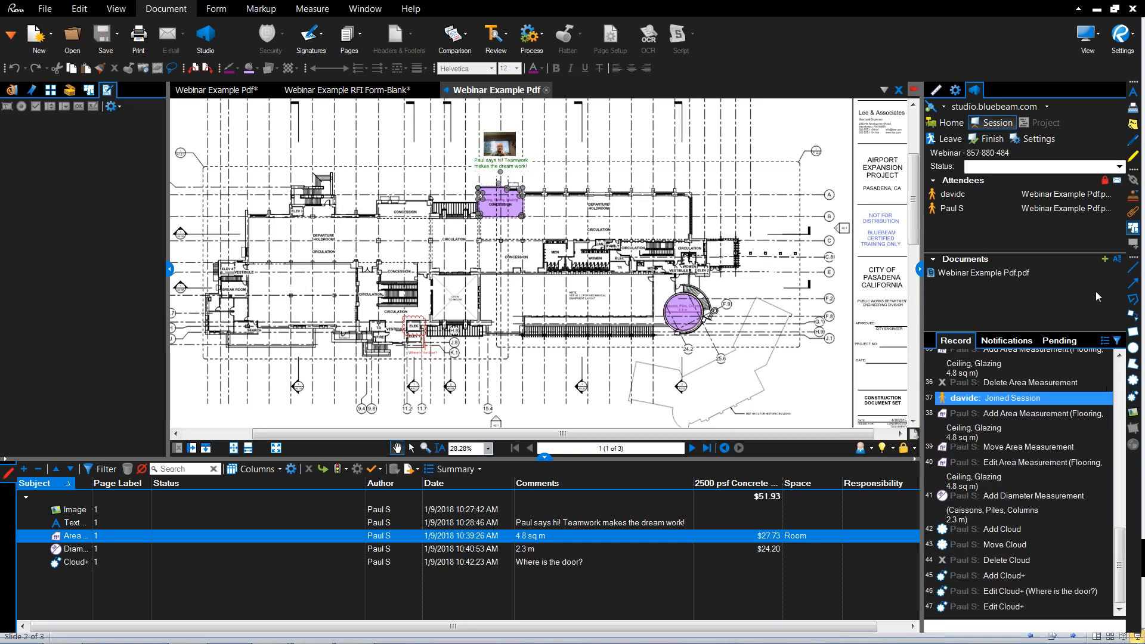
Step: Check the session's attendee access restrictions and the list of allowed attendees
mouse_move(1095, 272)
mouse_move(1072, 214)
click(1105, 181)
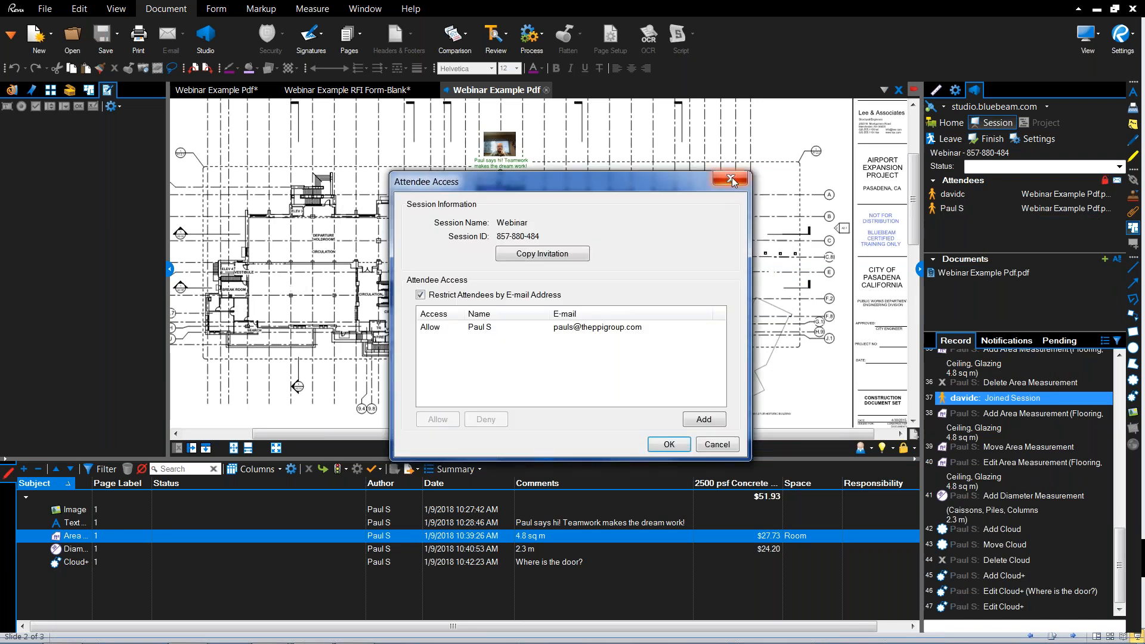
click(732, 179)
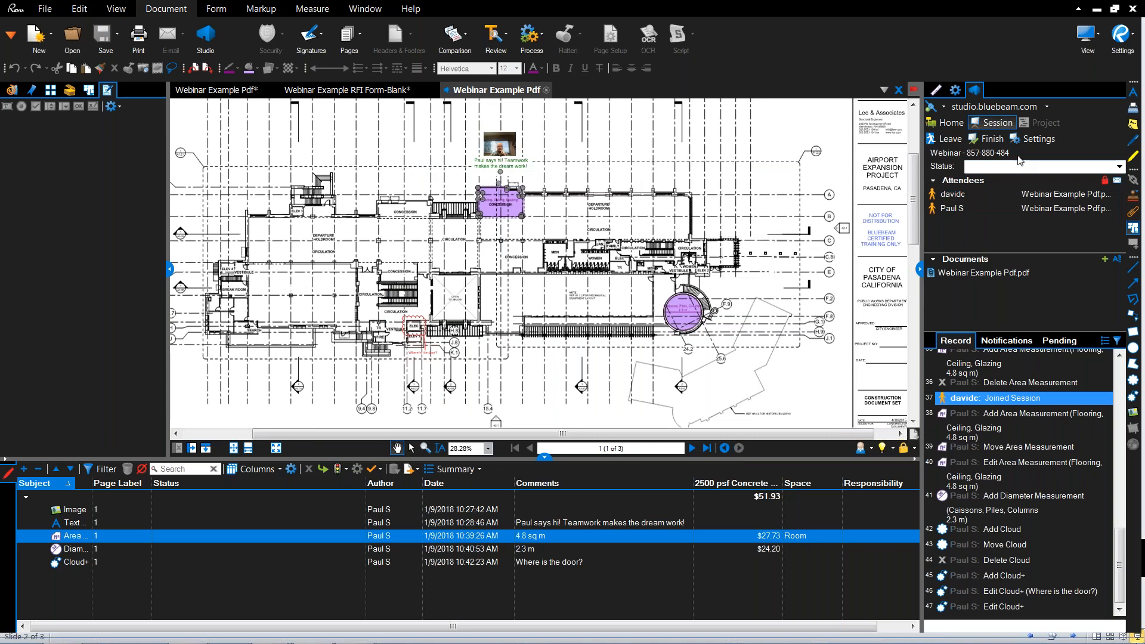
Step: Review the session settings for attendee permissions, the attendee access list and the groups available to add
click(1035, 139)
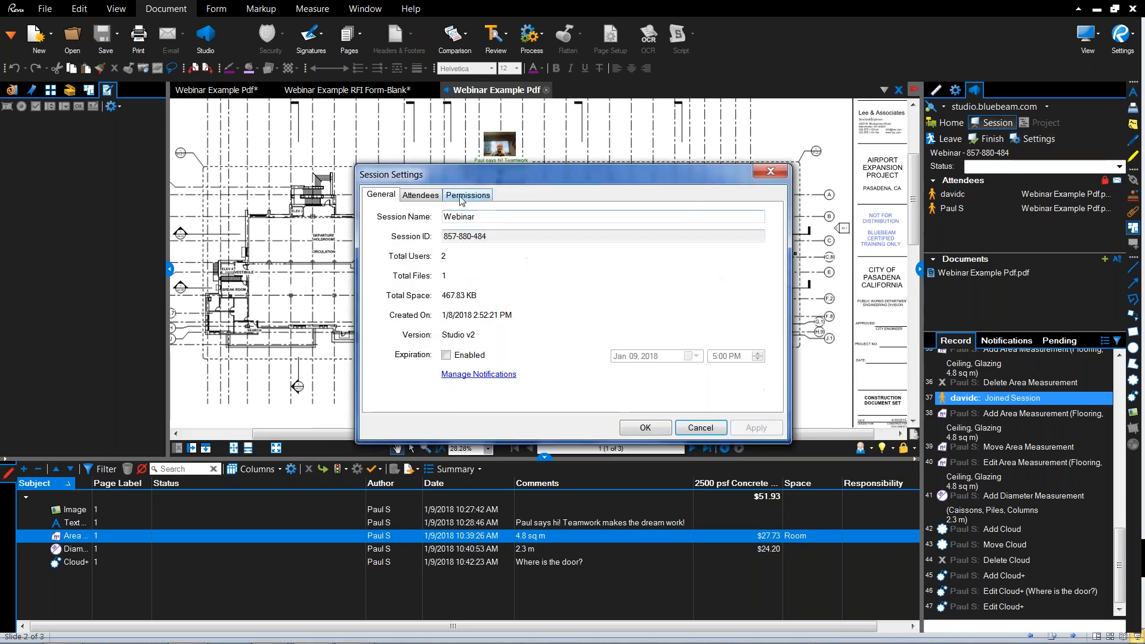
click(467, 196)
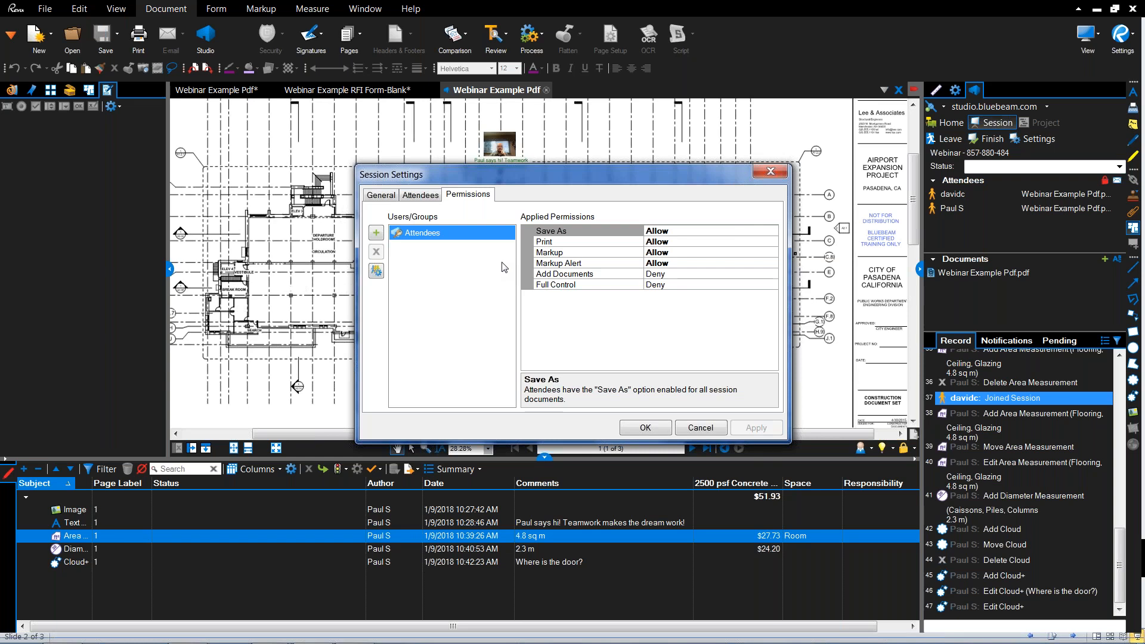
click(422, 196)
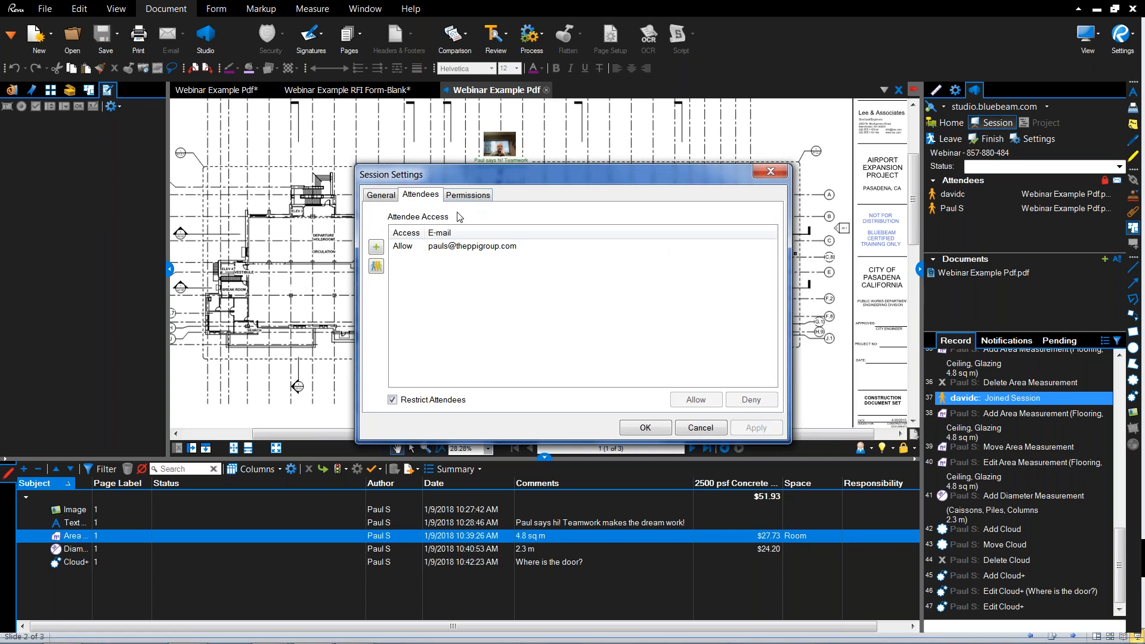
click(417, 247)
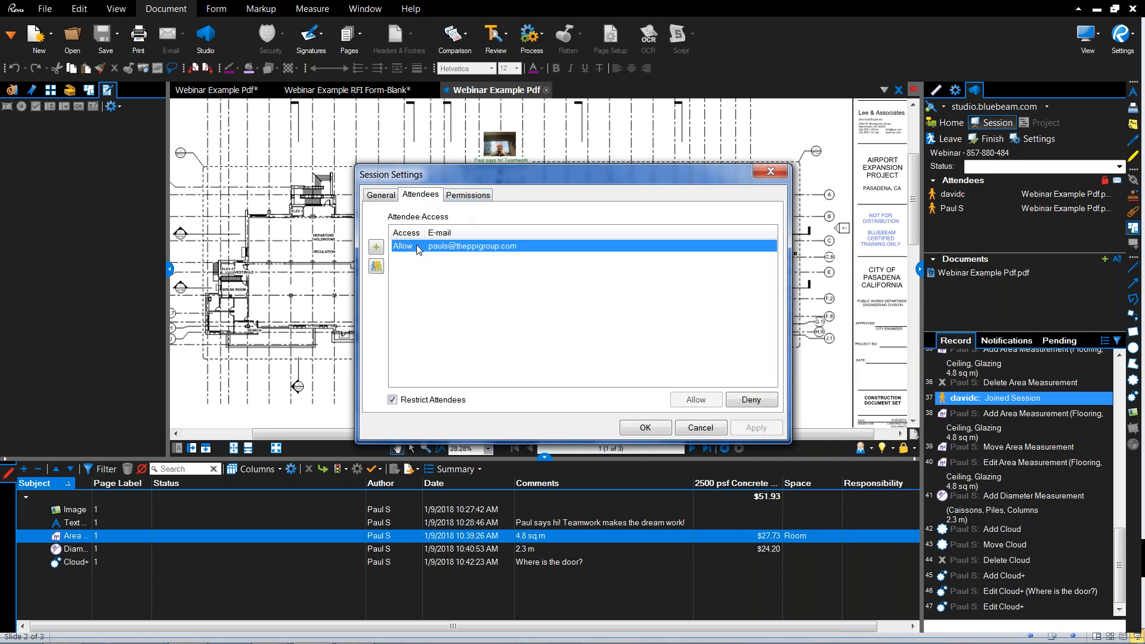
click(376, 266)
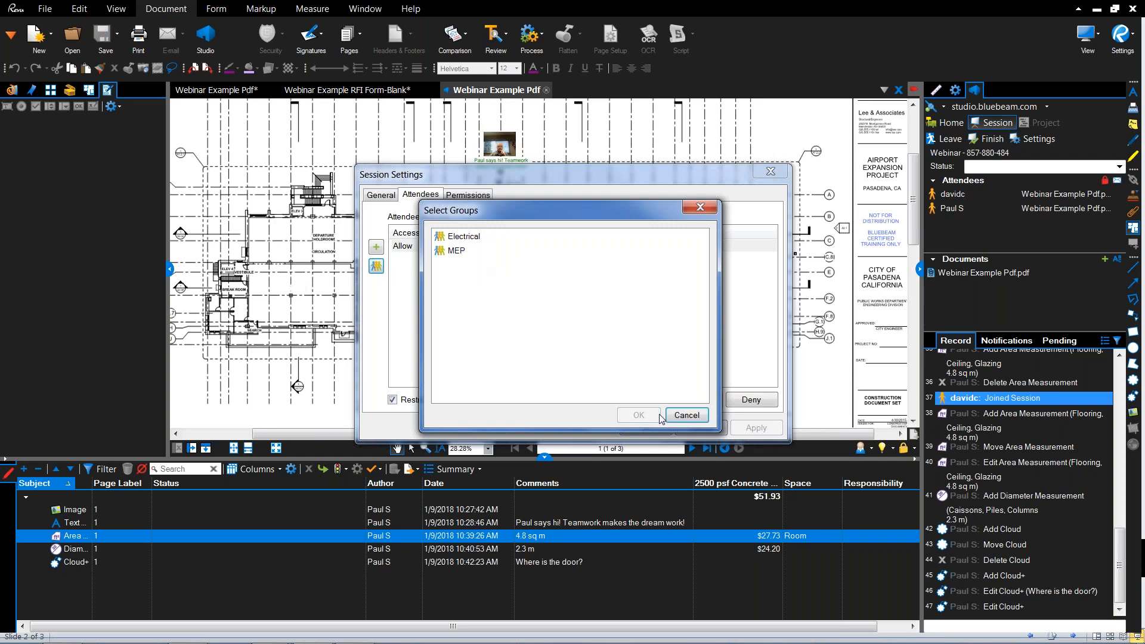
click(682, 417)
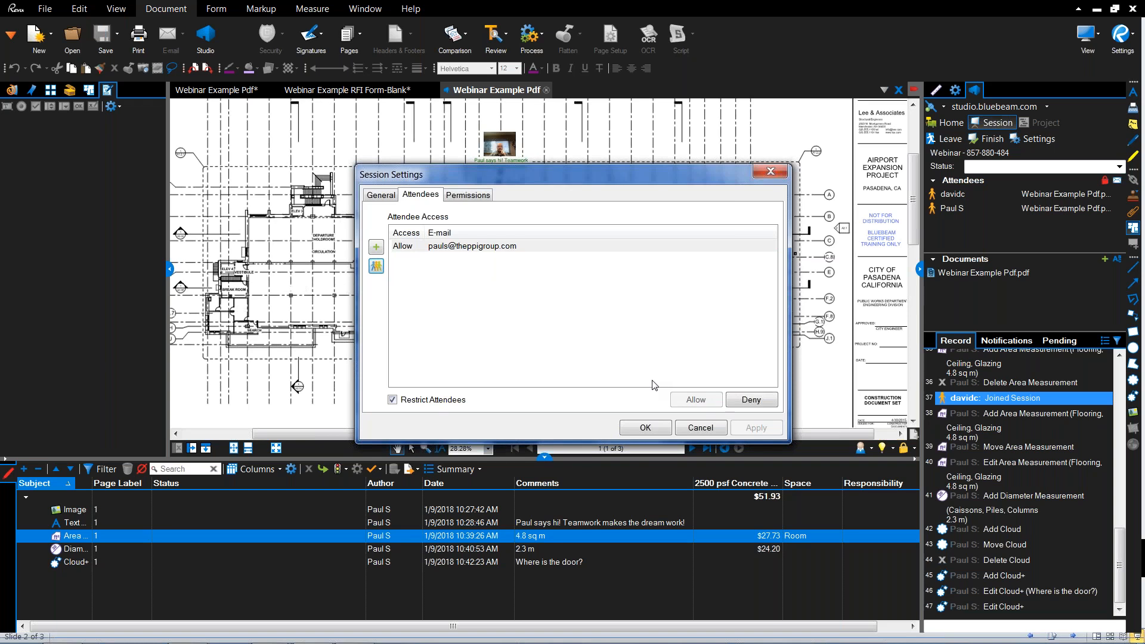
click(645, 428)
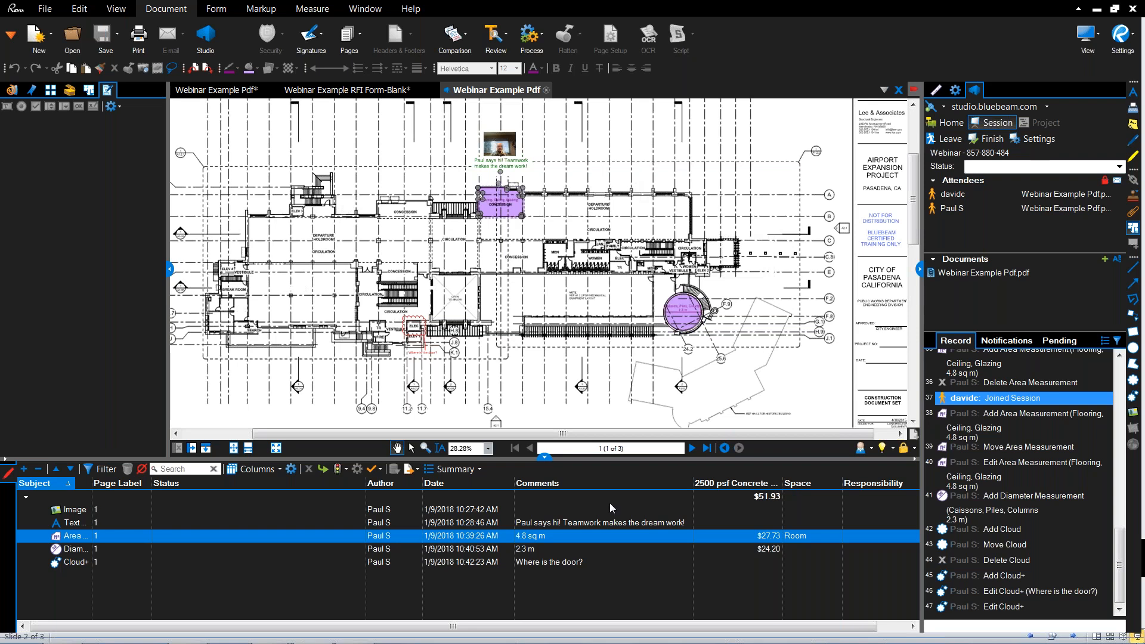
Step: Switch to the PowerPoint slide show and advance from the Outline slide to the closing Questions slide
key(alt+Tab)
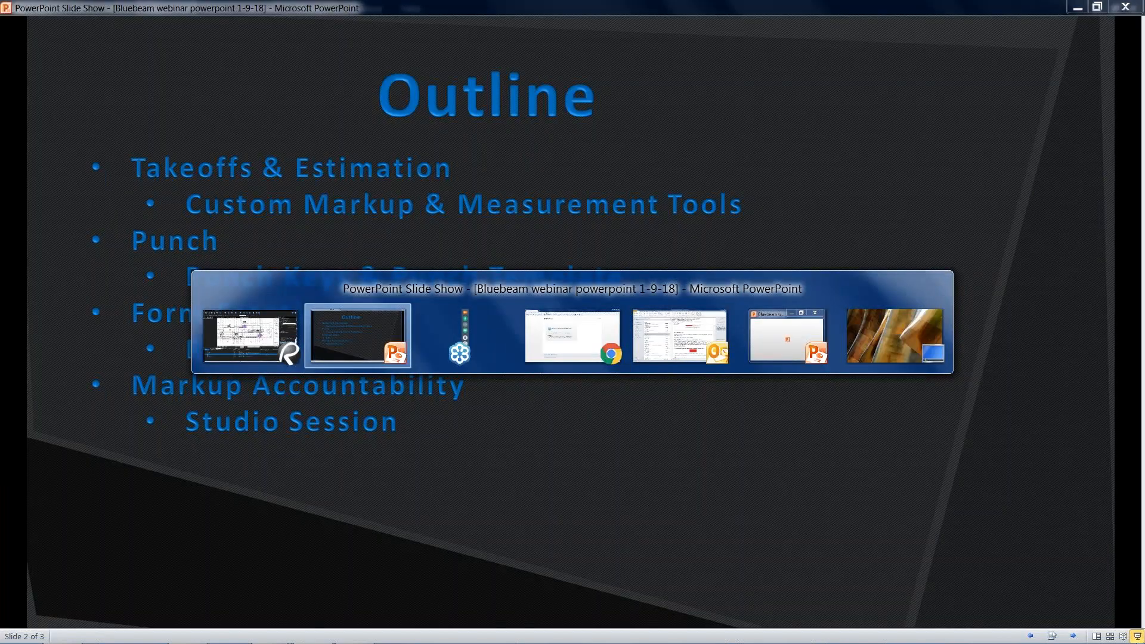
click(356, 338)
click(358, 343)
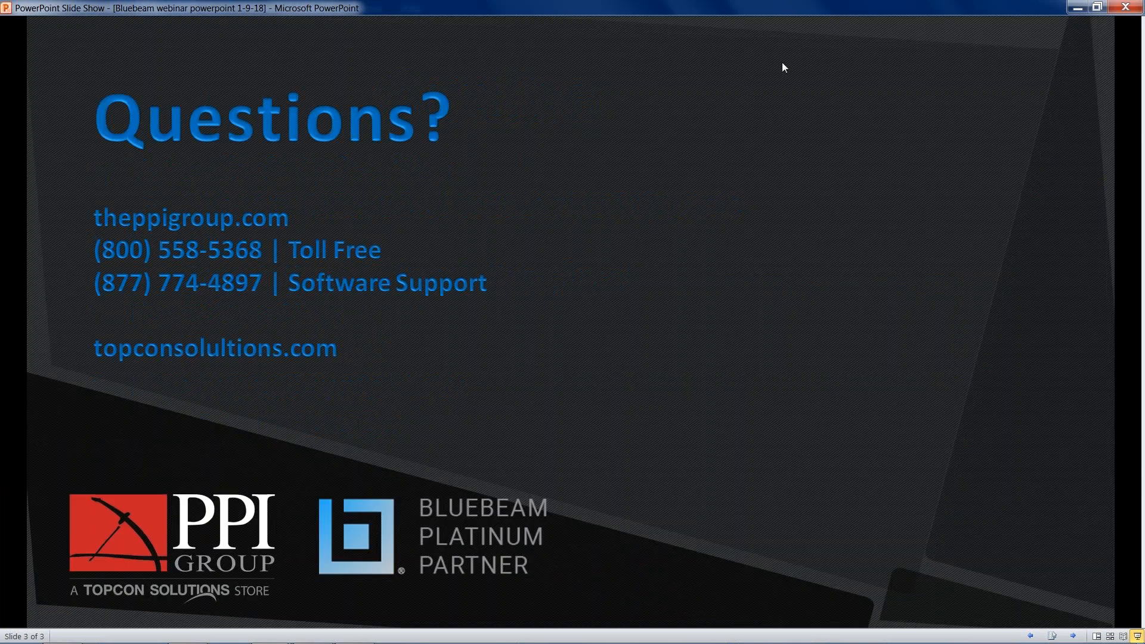
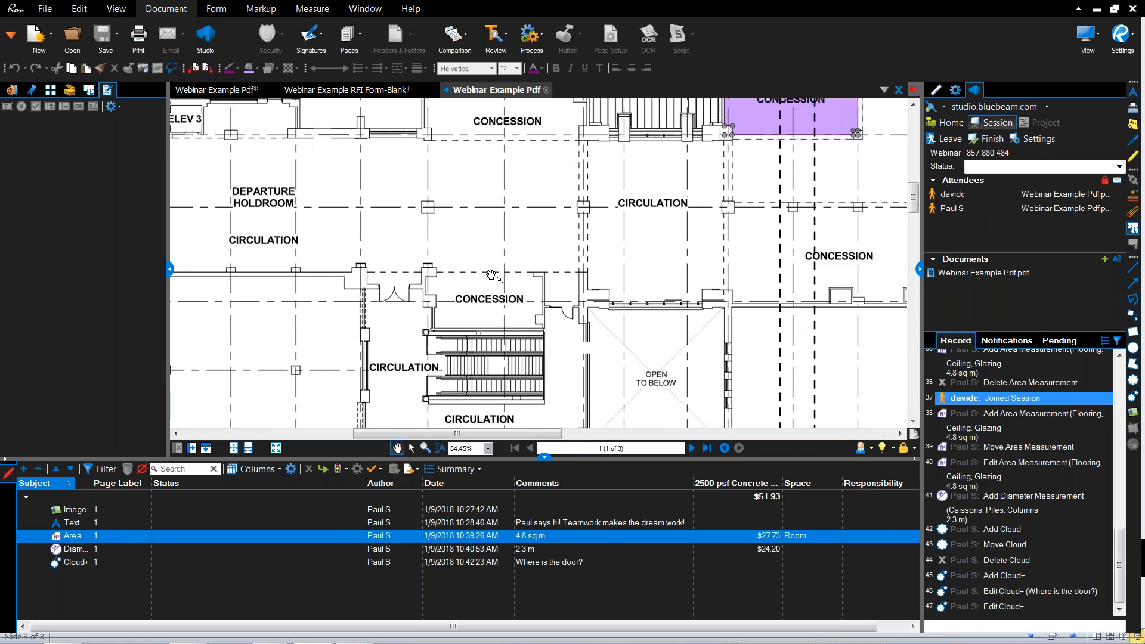
Step: Show the spaces list of the session drawing and look through its Concession and Holdroom entries
mouse_move(779, 178)
mouse_down()
mouse_move(752, 256)
mouse_move(681, 259)
mouse_up()
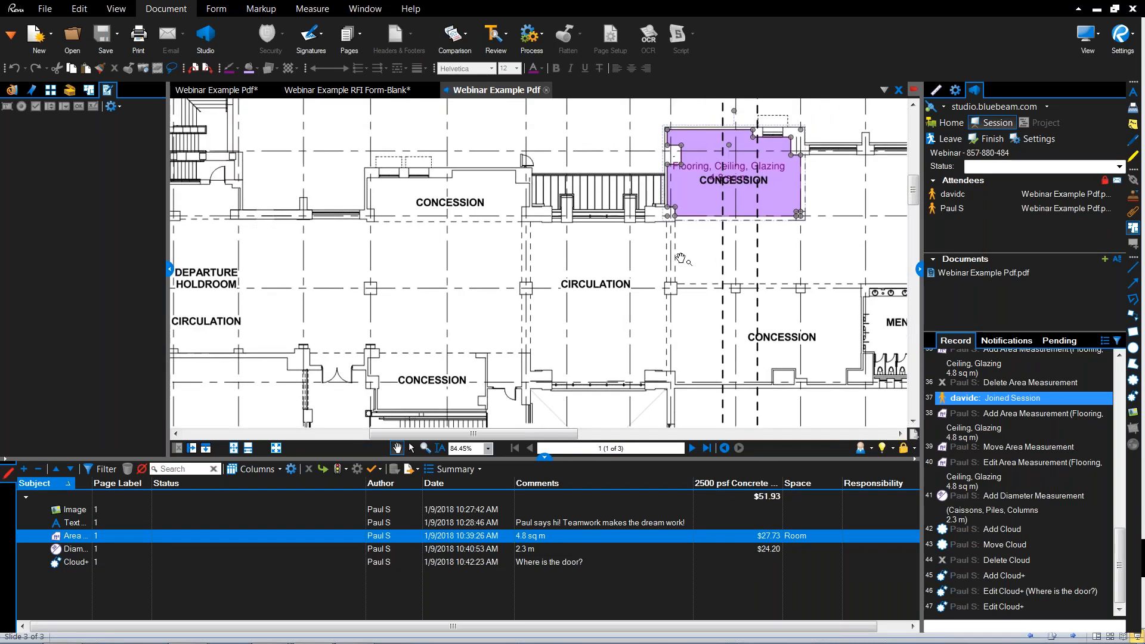
click(89, 90)
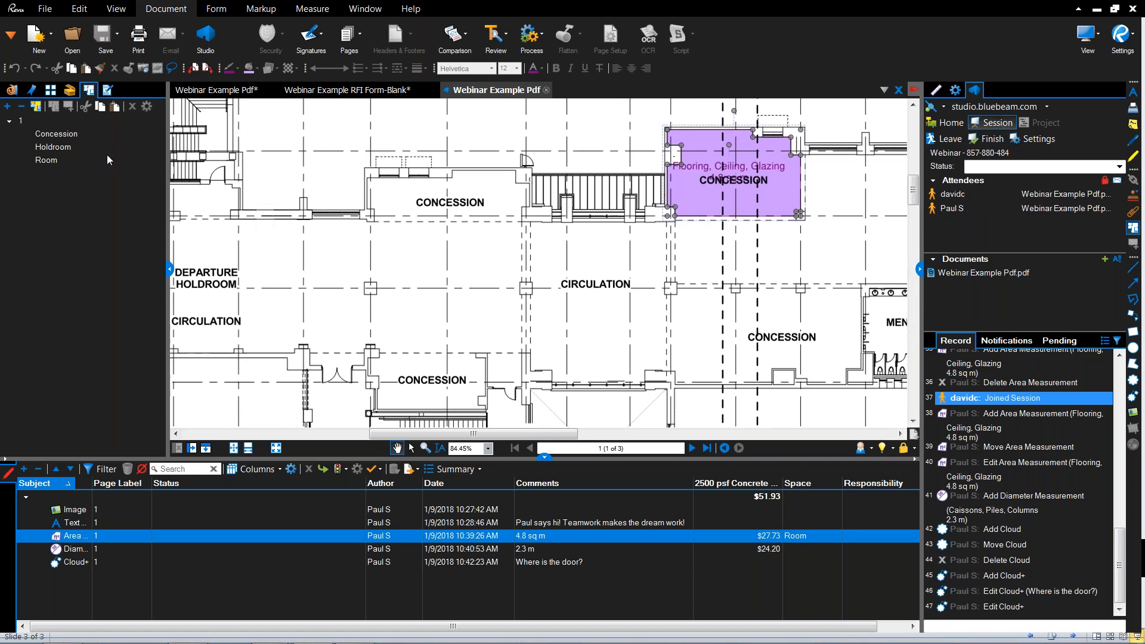
click(57, 140)
scroll(637, 254, down, 5)
scroll(636, 255, up, 4)
click(54, 147)
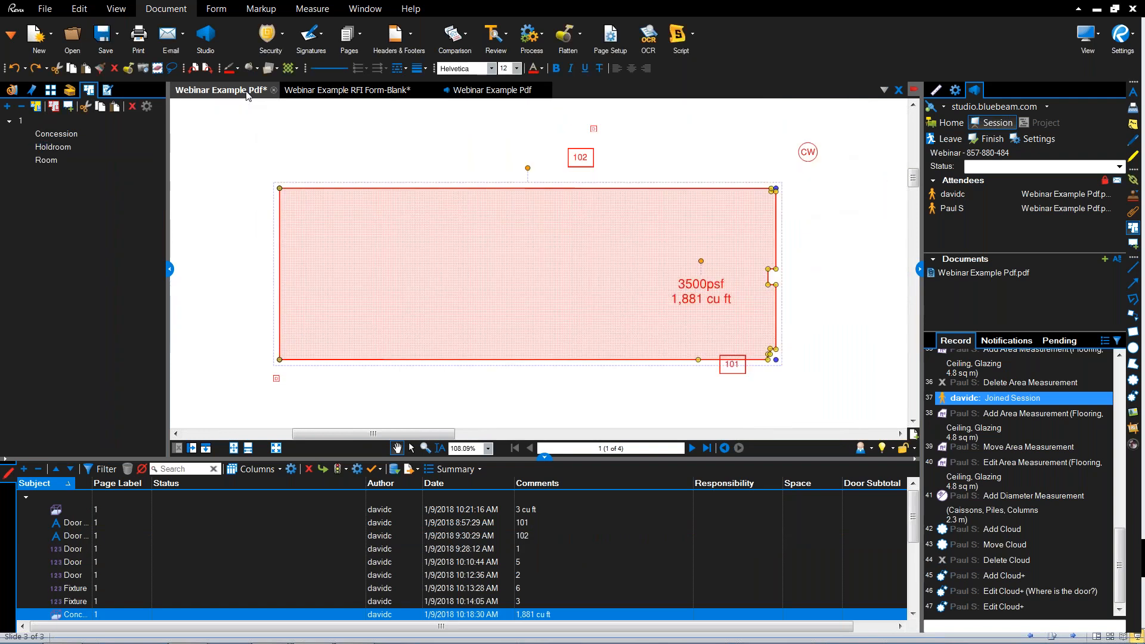
Step: In the local Webinar Example Pdf, add a rectangular space named New inside the Concession space and highlight it
scroll(892, 234, down, 6)
mouse_move(860, 238)
mouse_down()
mouse_move(608, 162)
mouse_move(536, 162)
mouse_up()
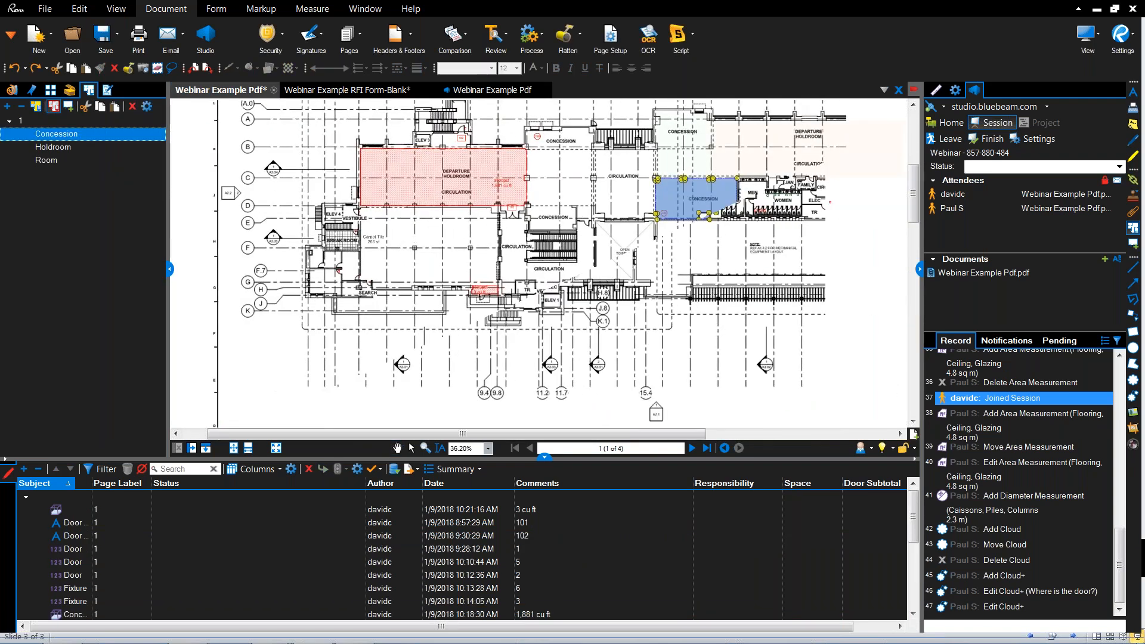
scroll(731, 182, up, 8)
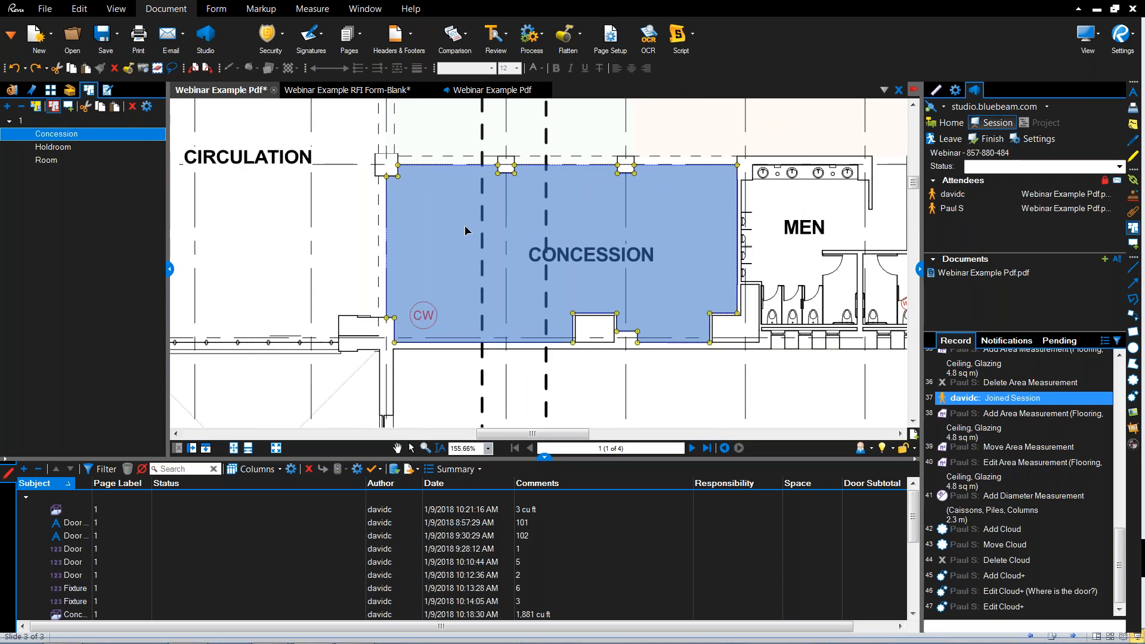
click(68, 114)
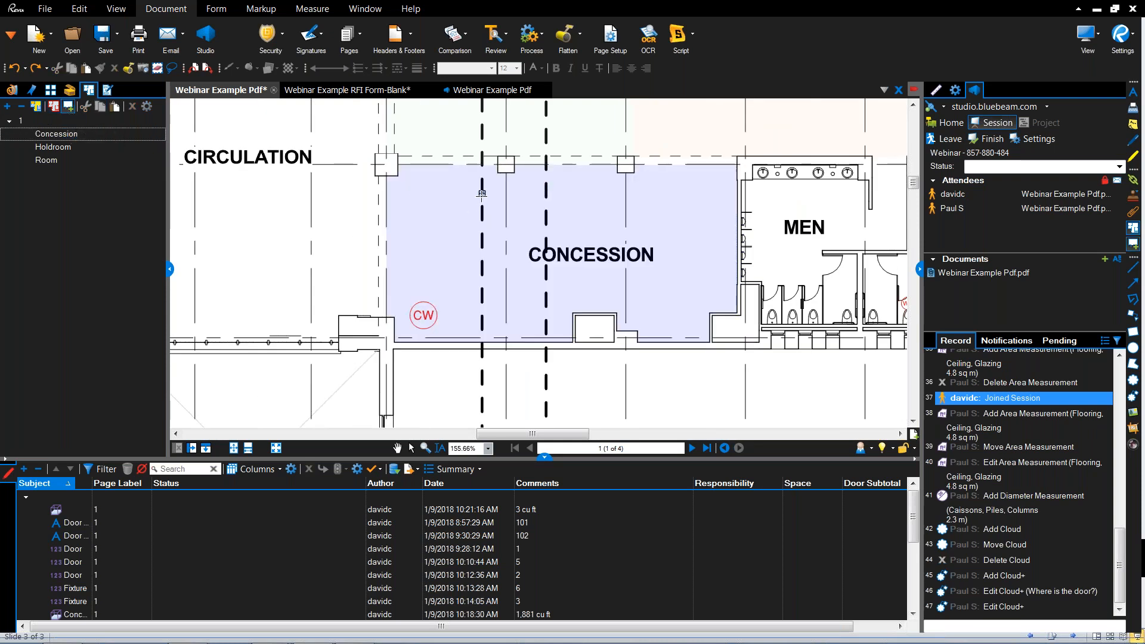
click(482, 193)
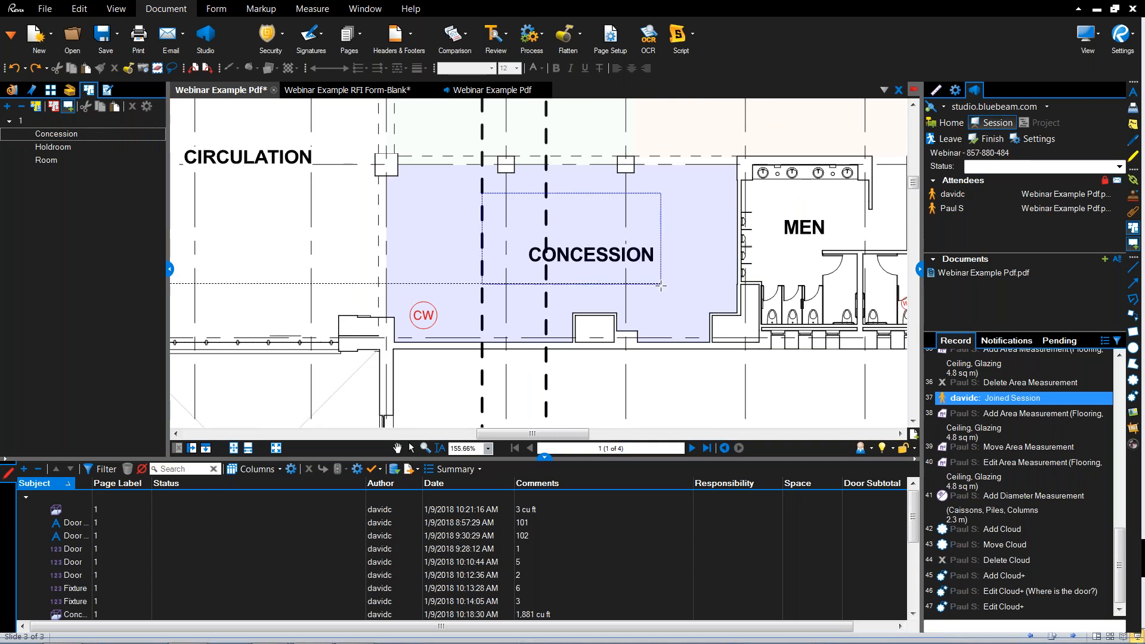
click(660, 296)
text(New)
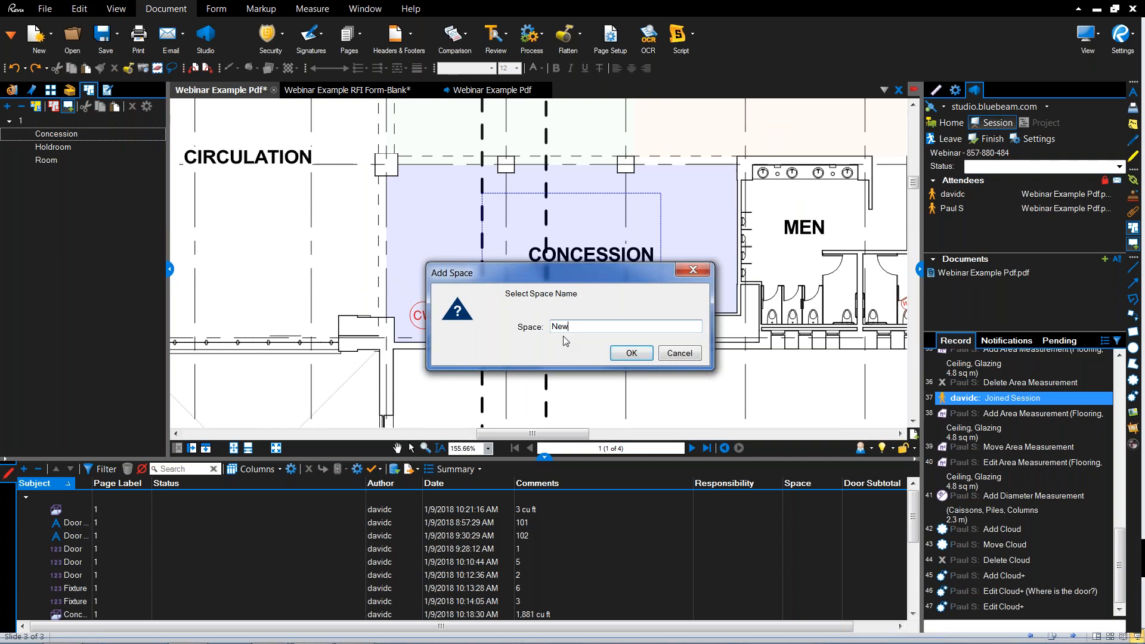
key(Return)
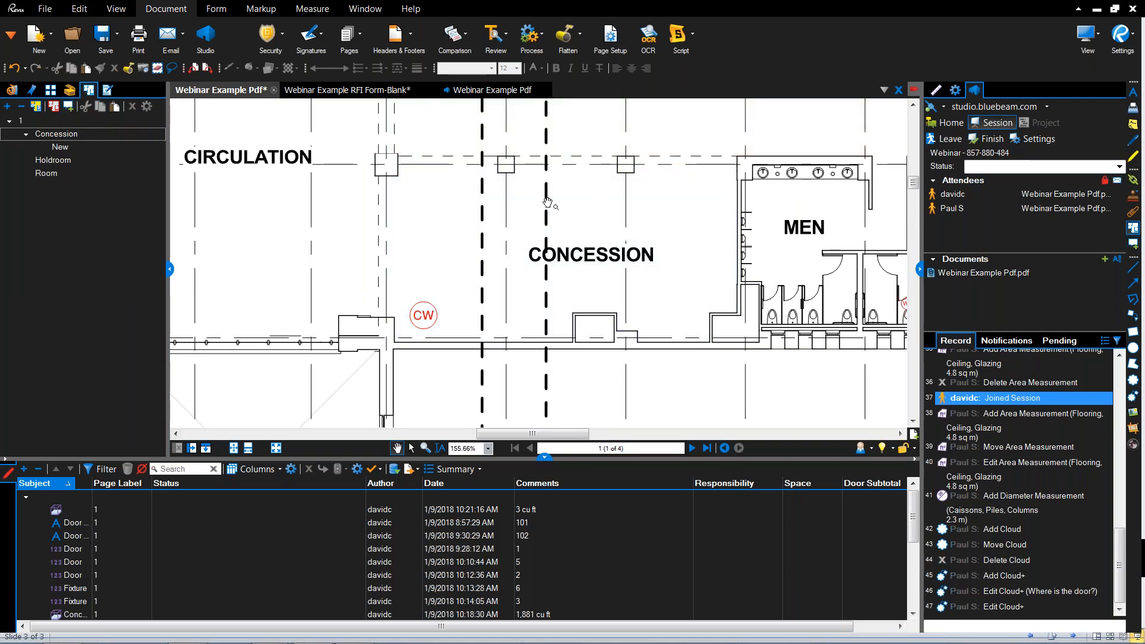
click(86, 149)
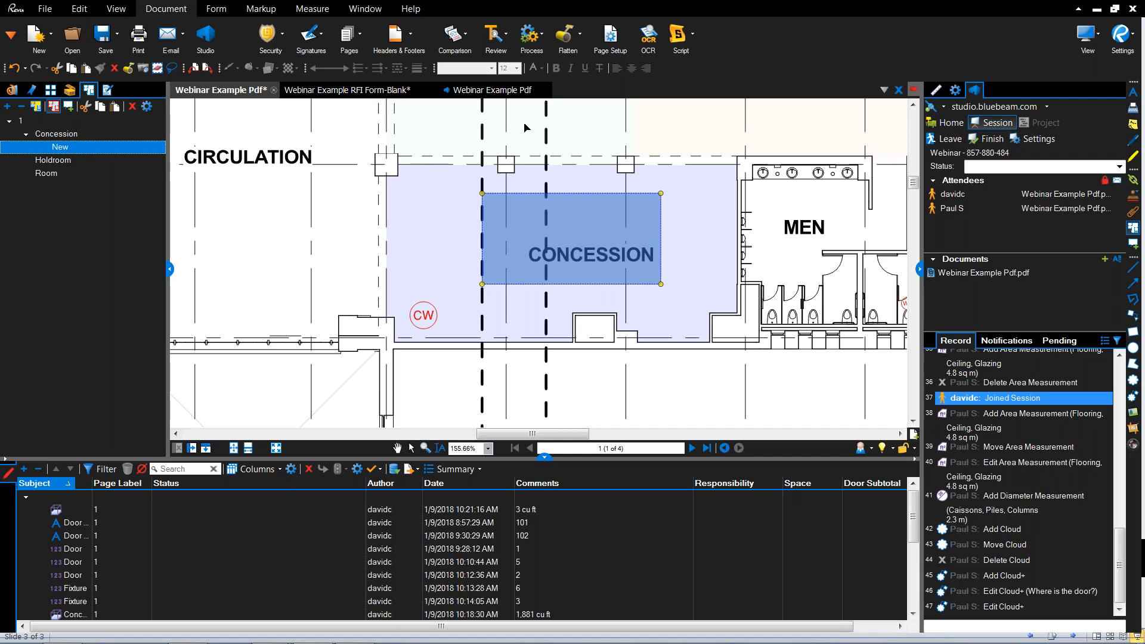
Step: Draw a Rectangle Sketch to Scale of about 62 sf over the Concession room and show its properties
click(261, 8)
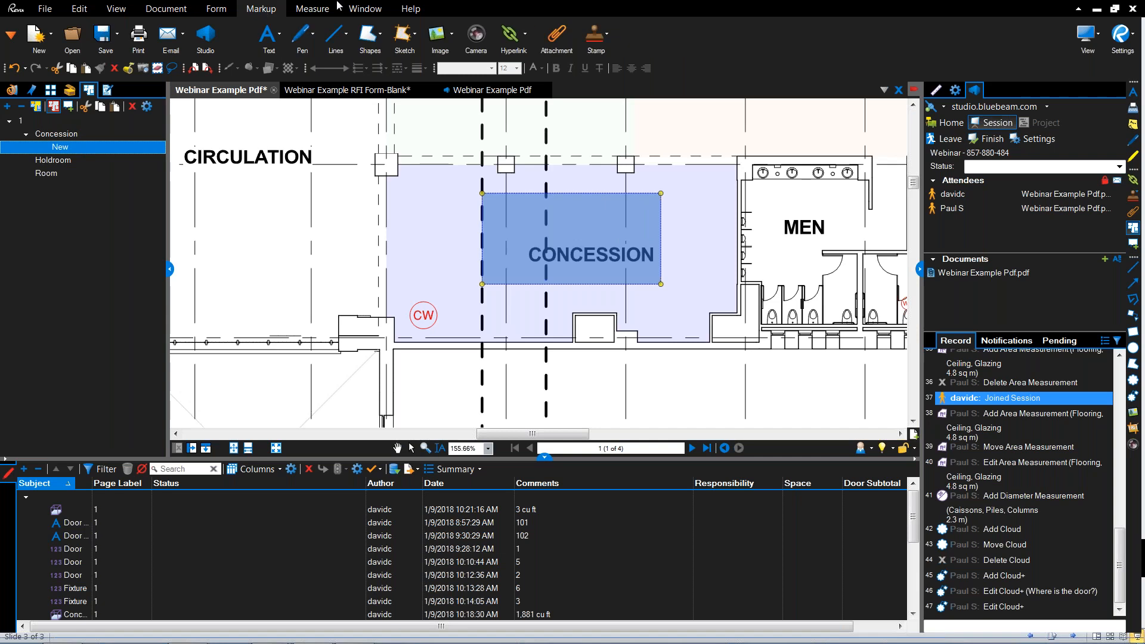
click(414, 37)
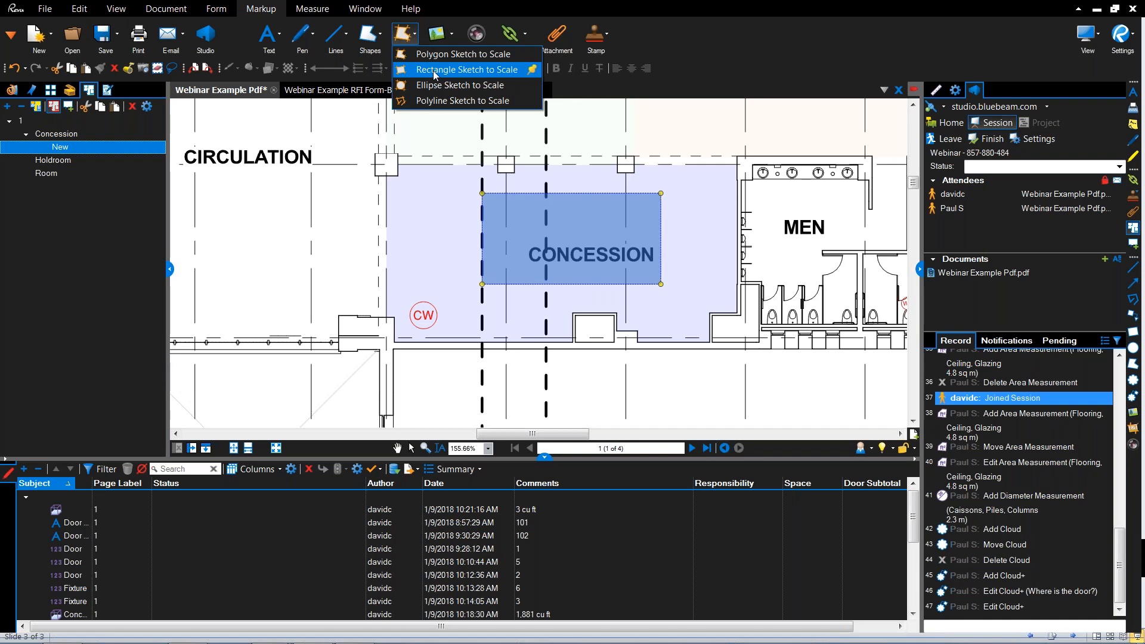
click(435, 70)
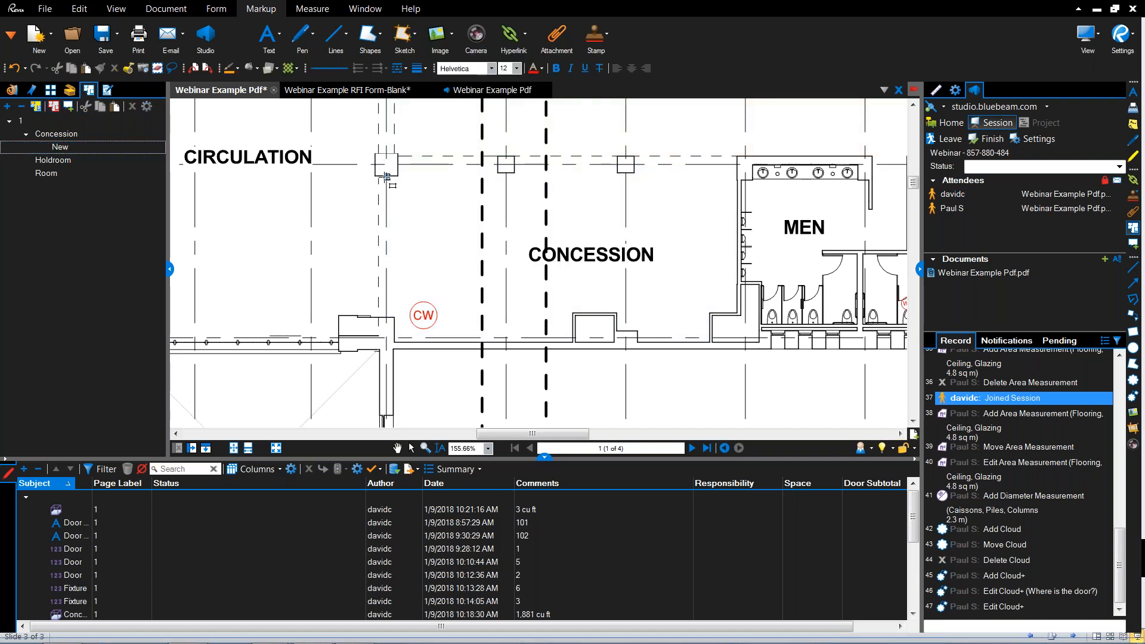
click(387, 177)
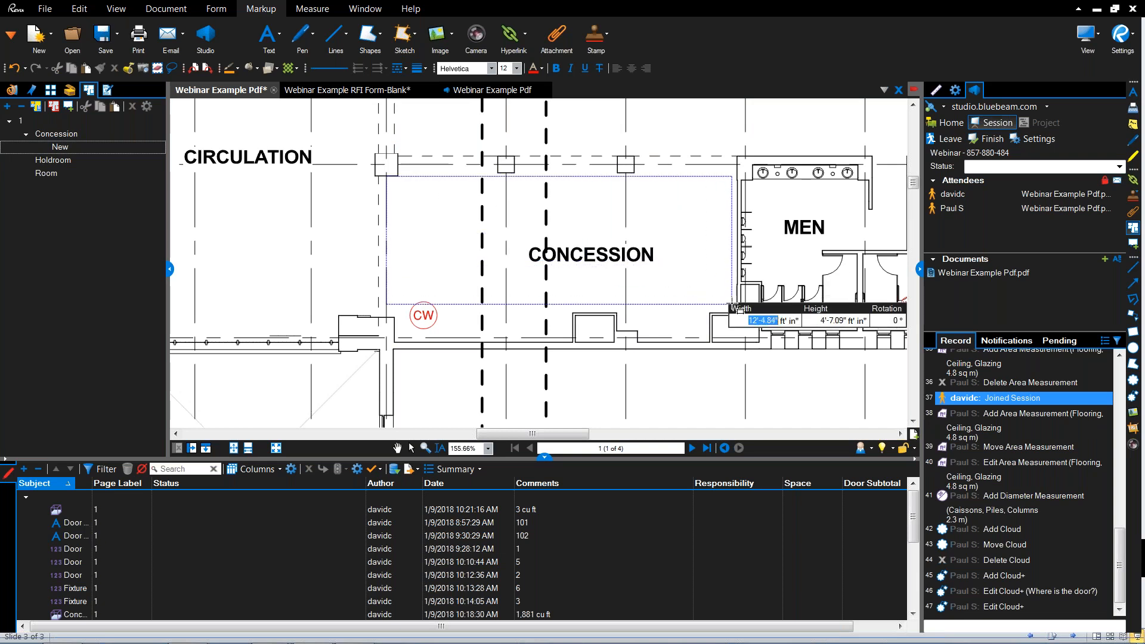
click(737, 313)
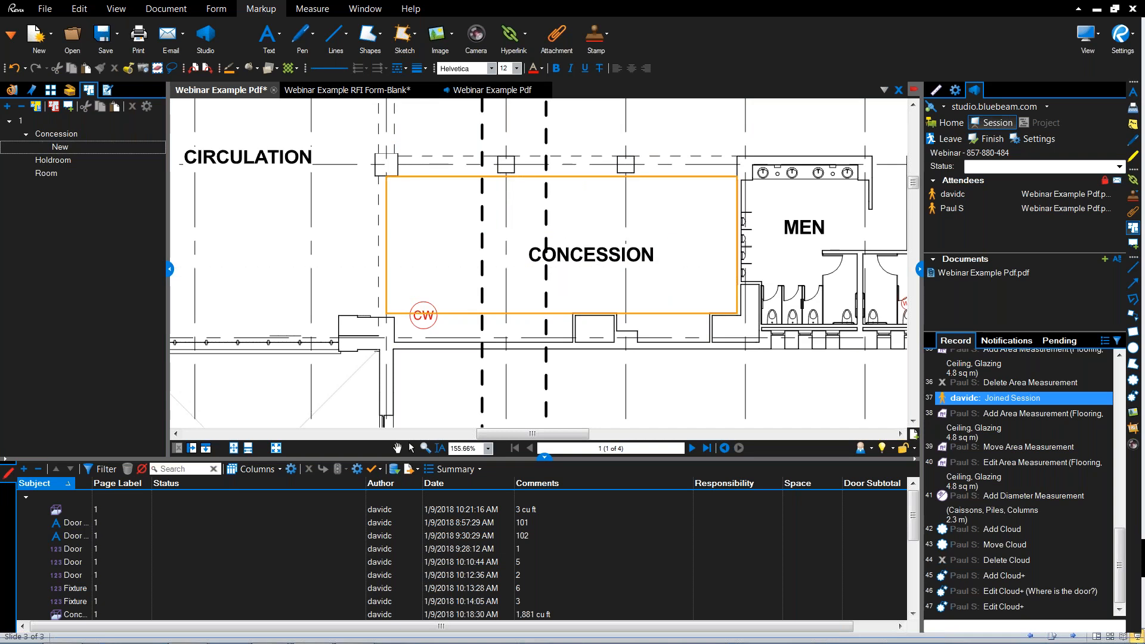
click(956, 90)
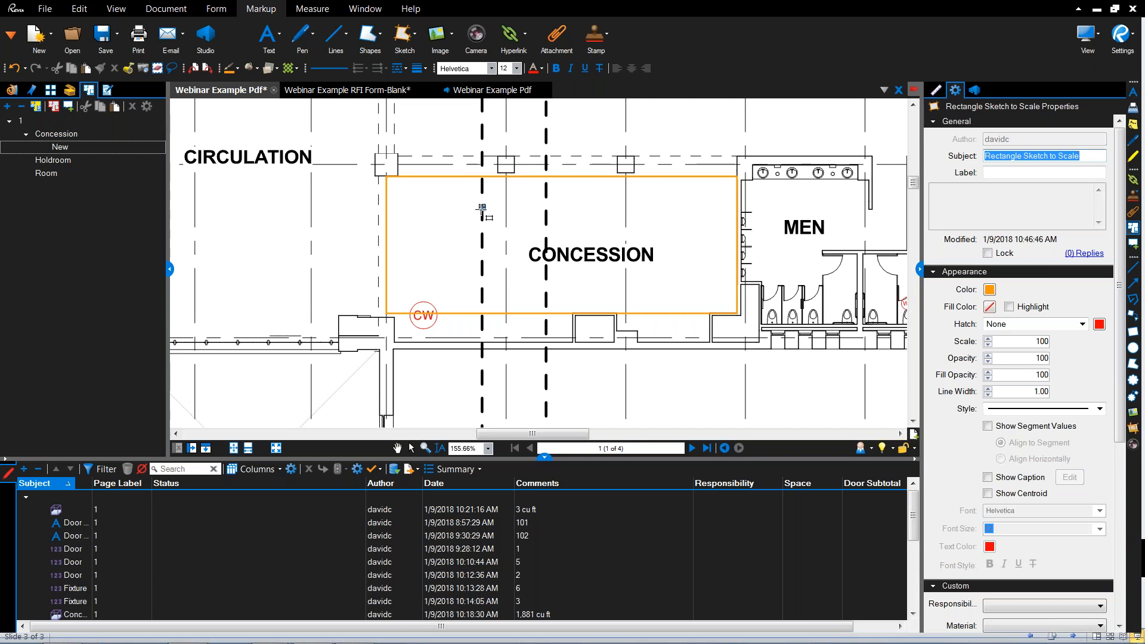
Step: Draw a second scaled rectangle of about 15 sf inside the Concession room's rectangle and check its properties
click(483, 208)
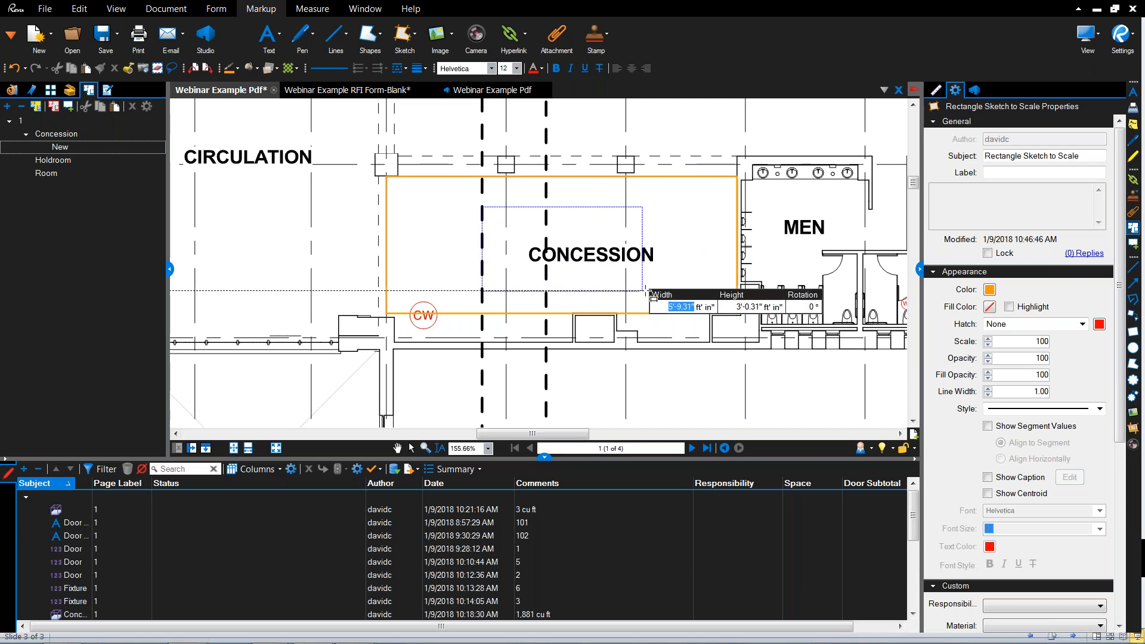
click(625, 288)
key(Escape)
click(608, 210)
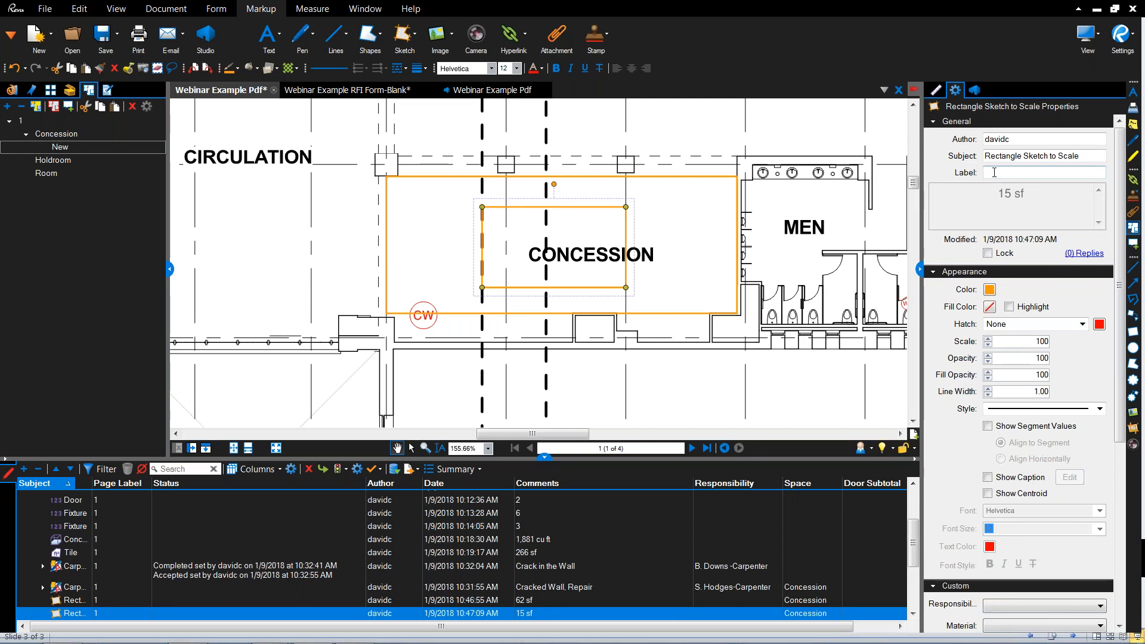
click(657, 231)
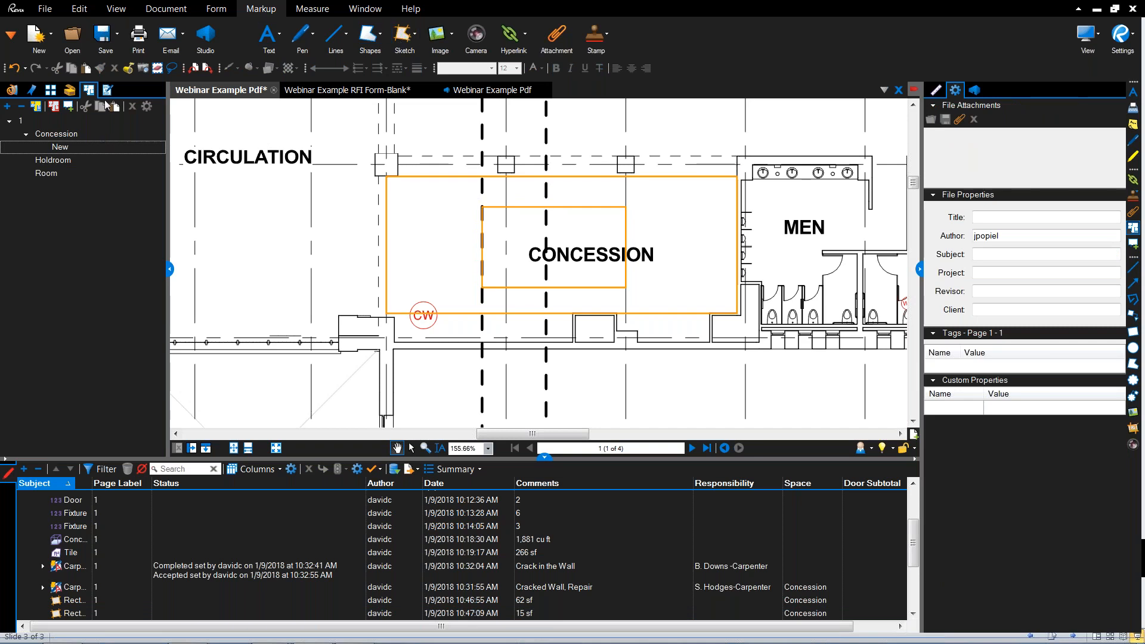
Step: Examine the recently used sketch tool and the options of the Recent Tools and Carpentry Issues tool sets
click(71, 90)
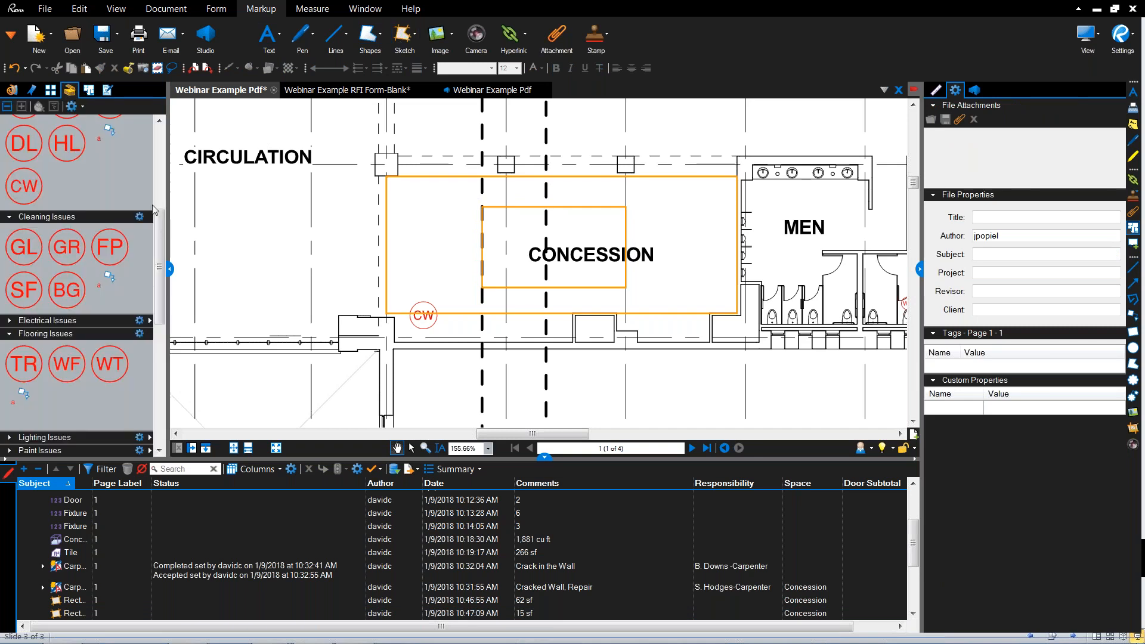
scroll(162, 256, up, 5)
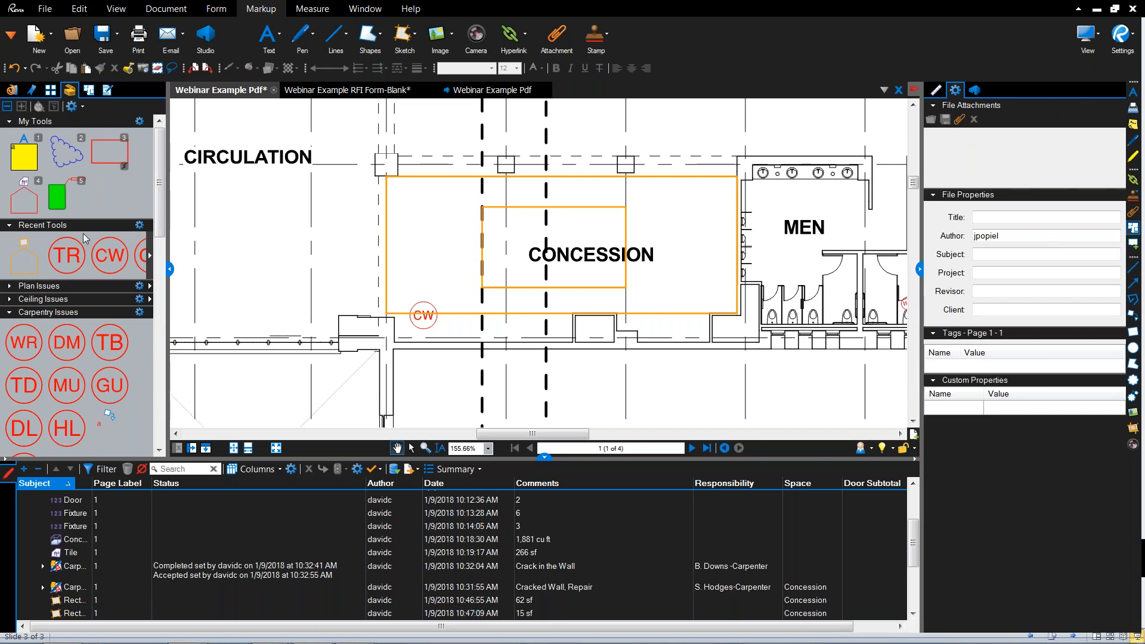
click(36, 263)
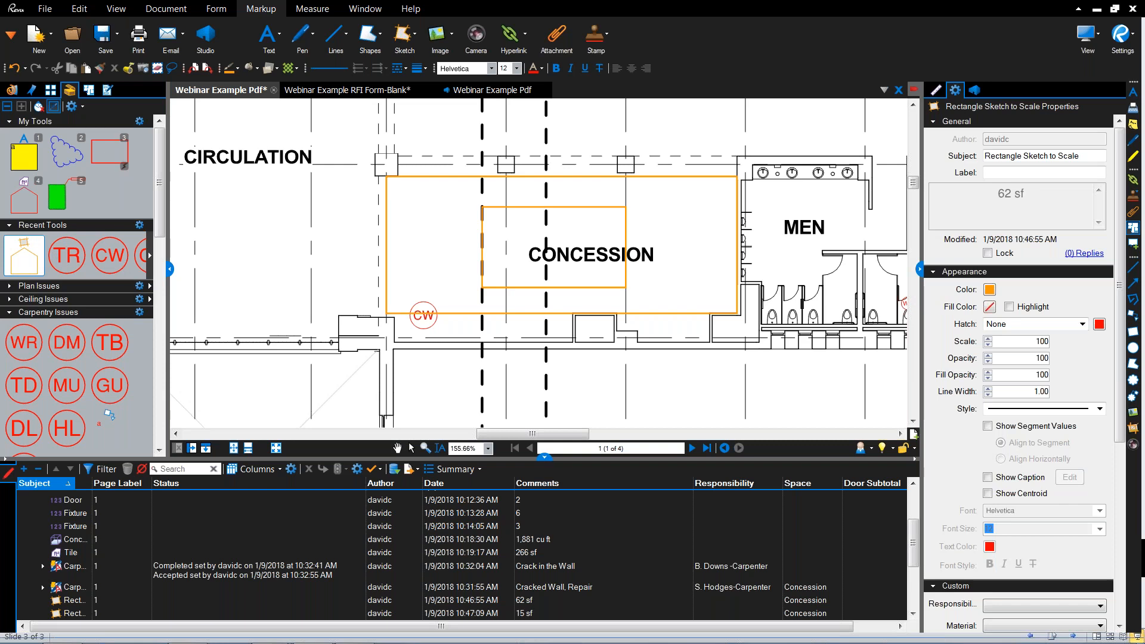
click(140, 226)
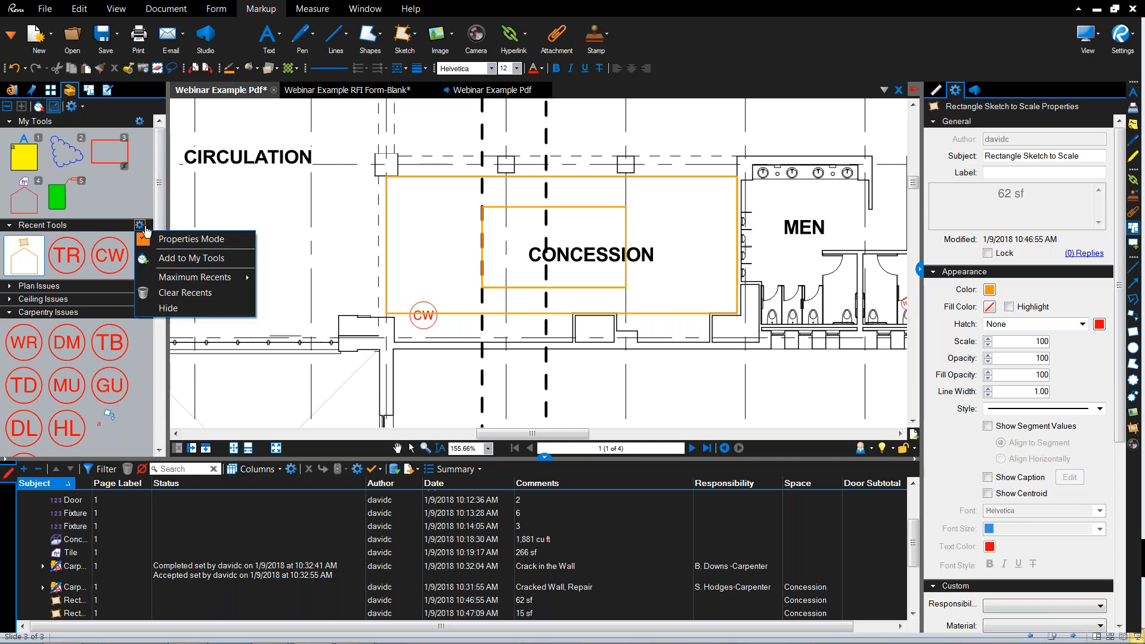
click(145, 341)
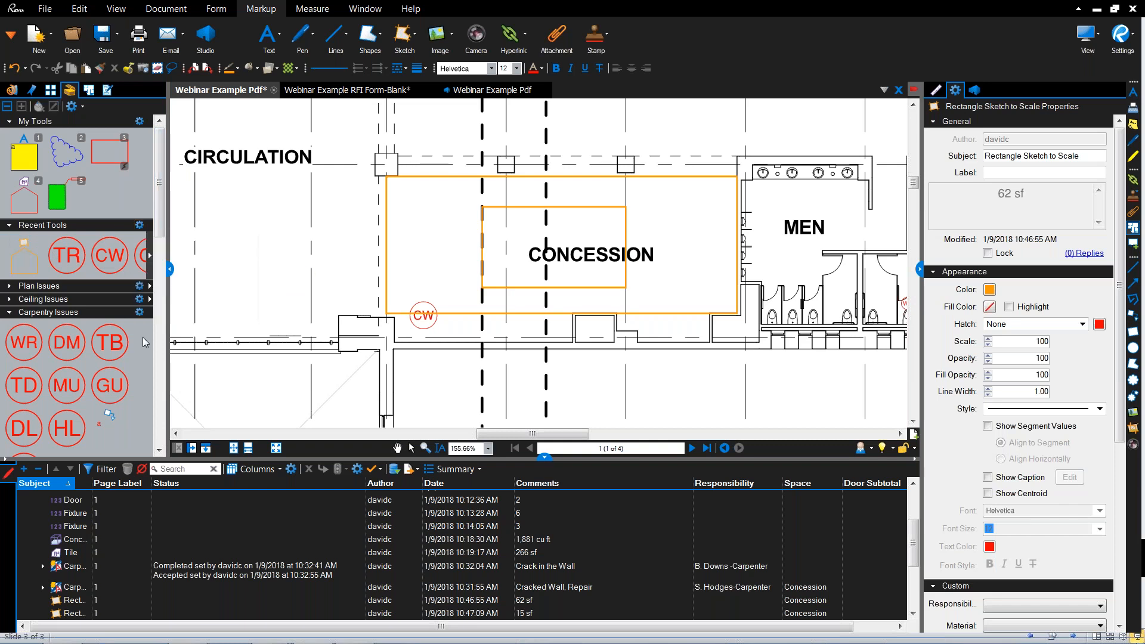
click(140, 313)
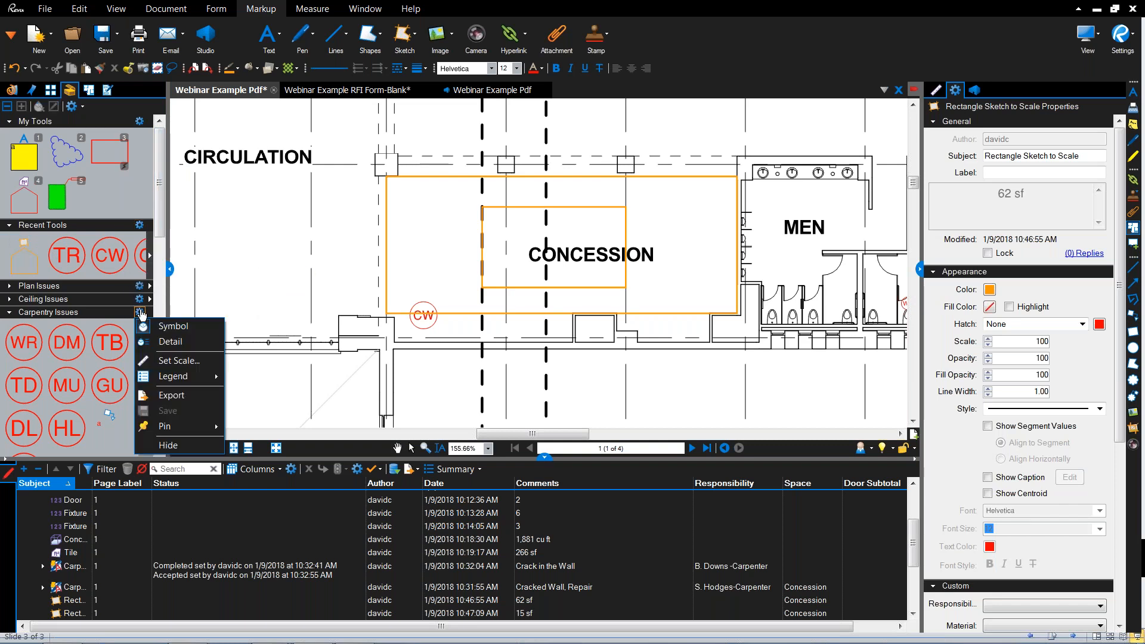
click(142, 313)
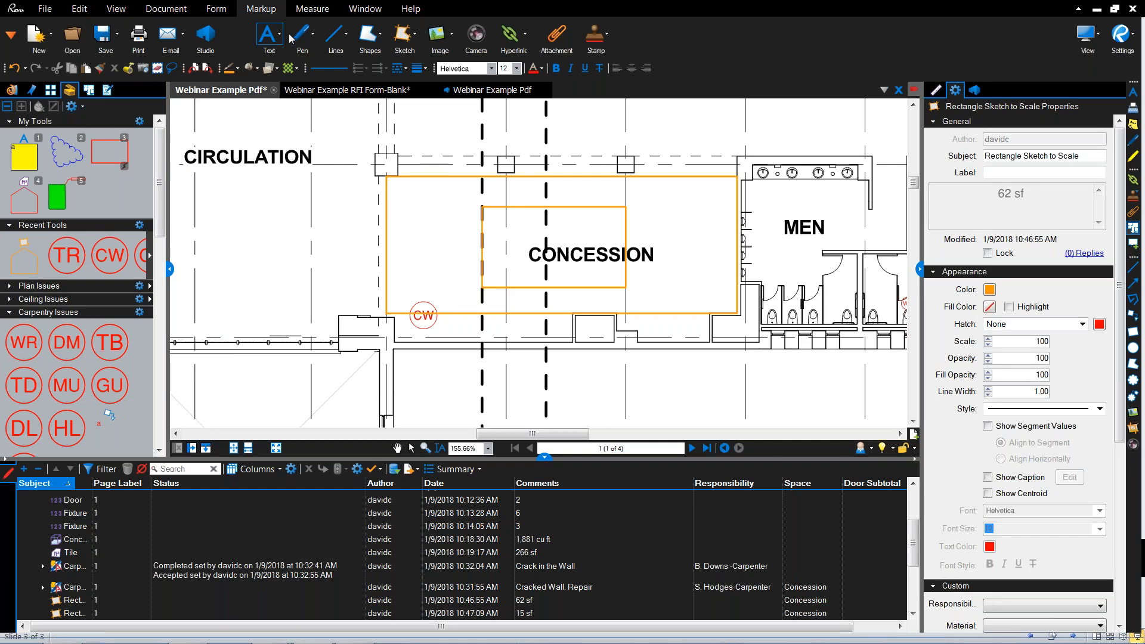
Step: Switch the workspace to the profile containing the General Measurements, Electrical, Mechanical and Concrete tool sets
click(116, 8)
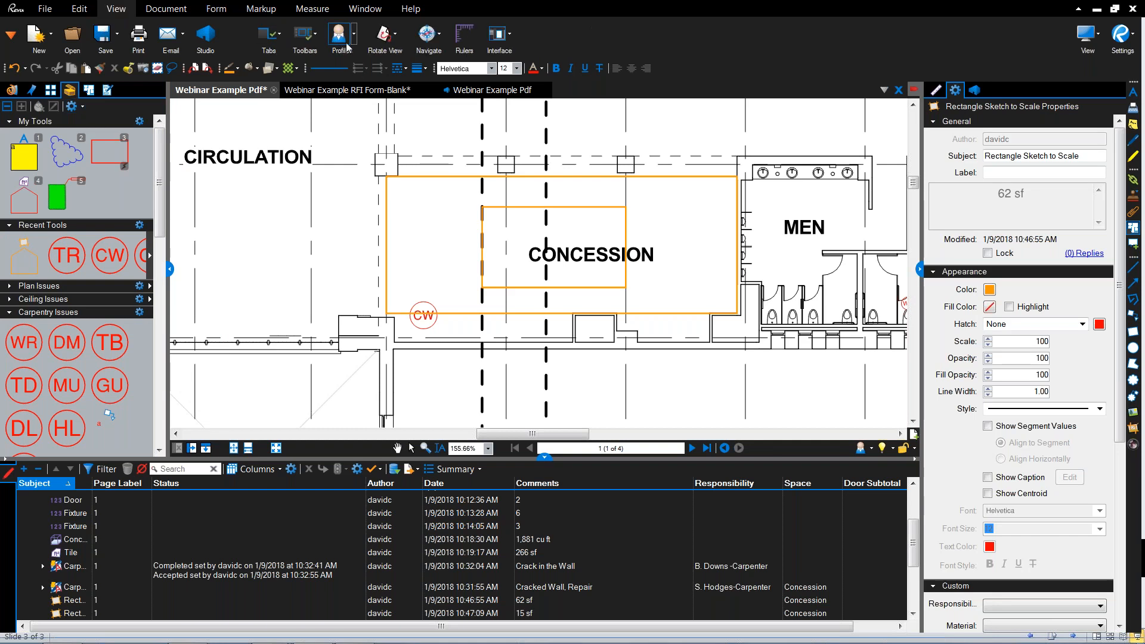
click(357, 41)
click(400, 132)
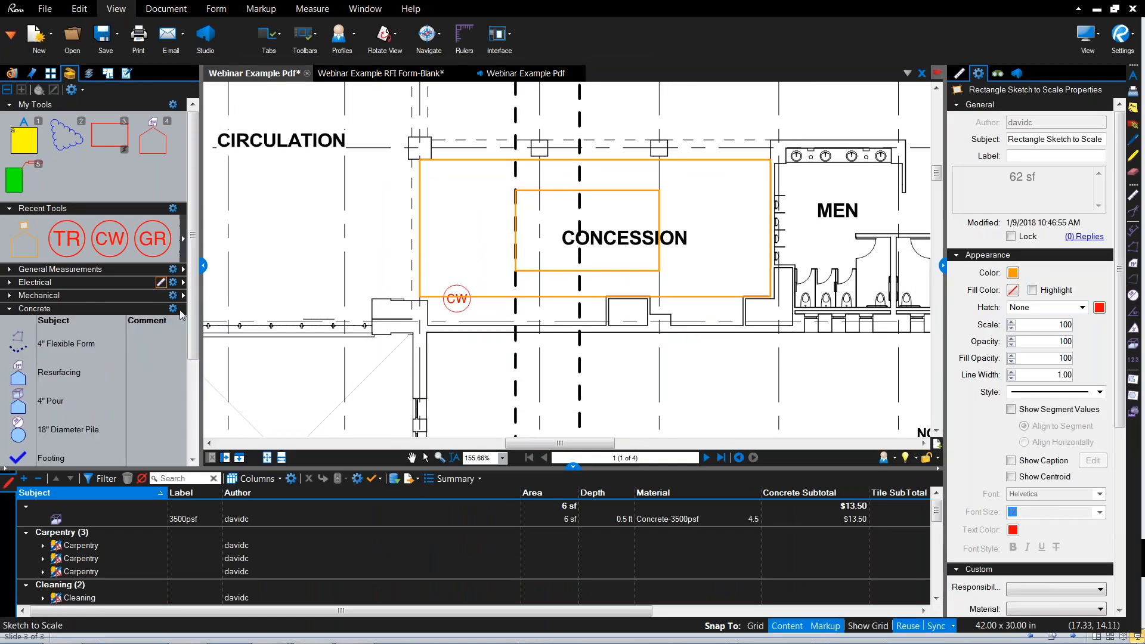
Step: Create a new legend from the Concrete tool set and place it below the CIRCULATION label beside the Concession room
click(173, 309)
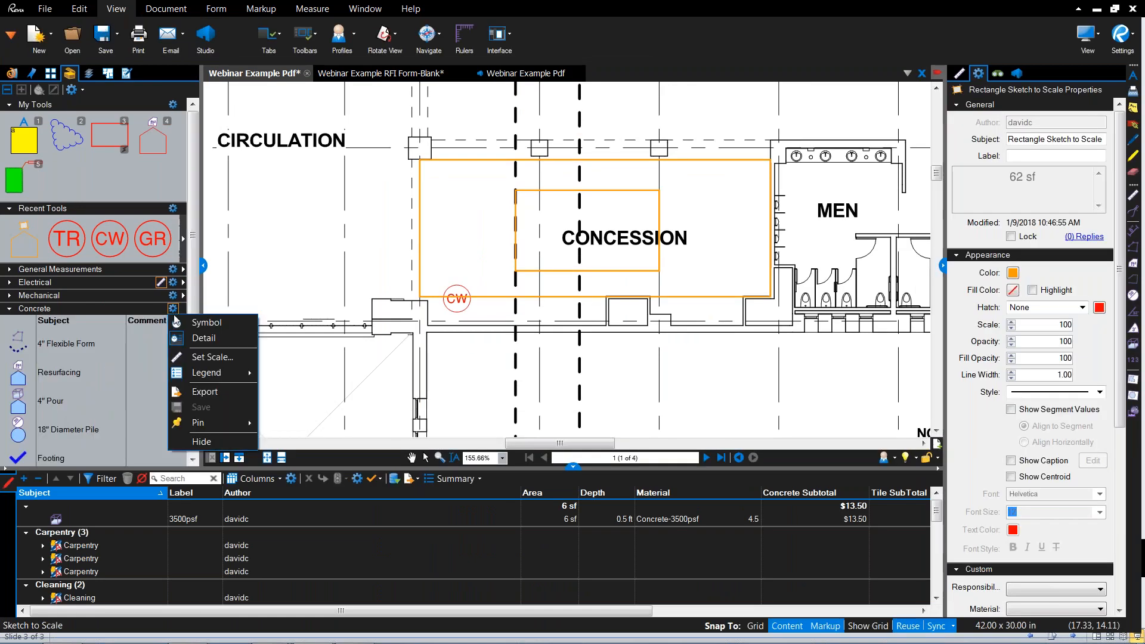
mouse_move(230, 376)
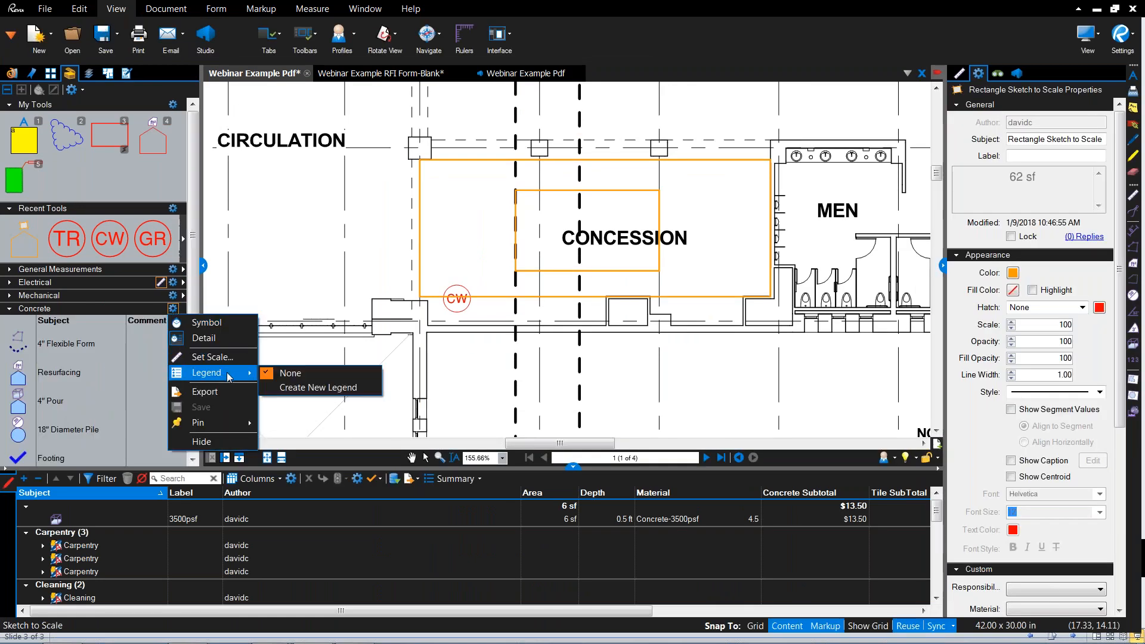
click(291, 388)
click(281, 217)
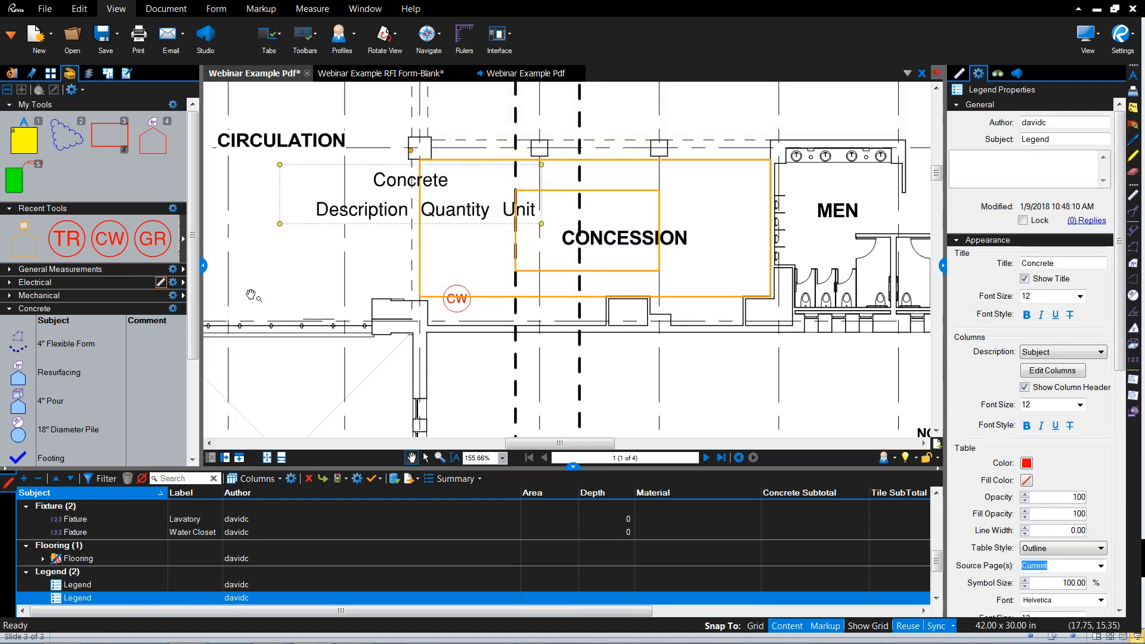
Step: Link the Mechanical tool set to the existing Concrete legend
click(172, 297)
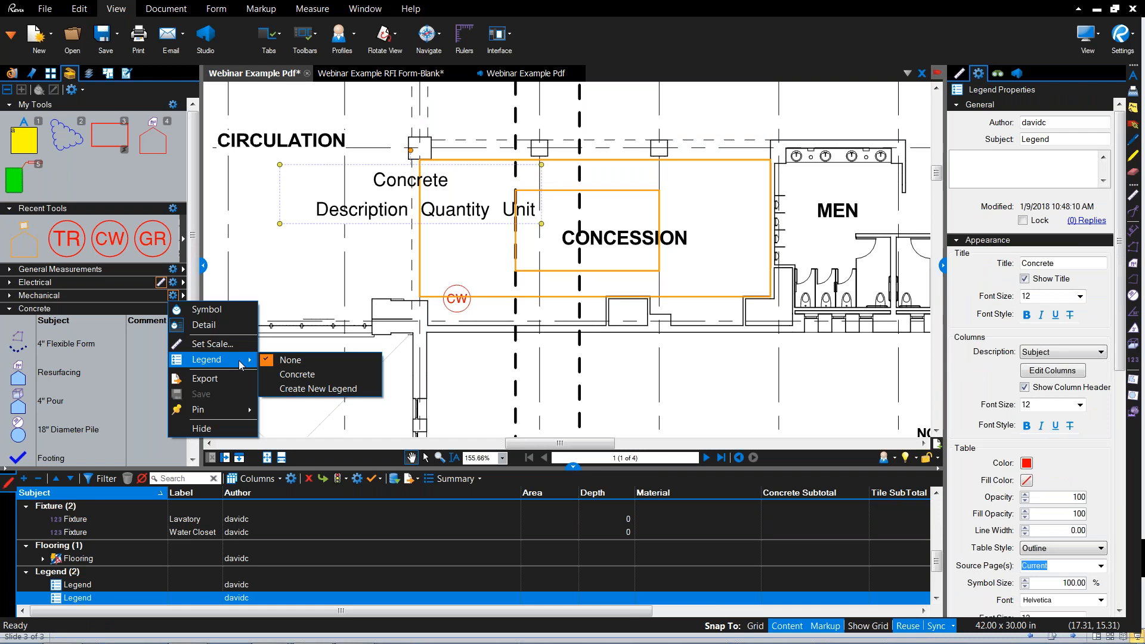
click(328, 382)
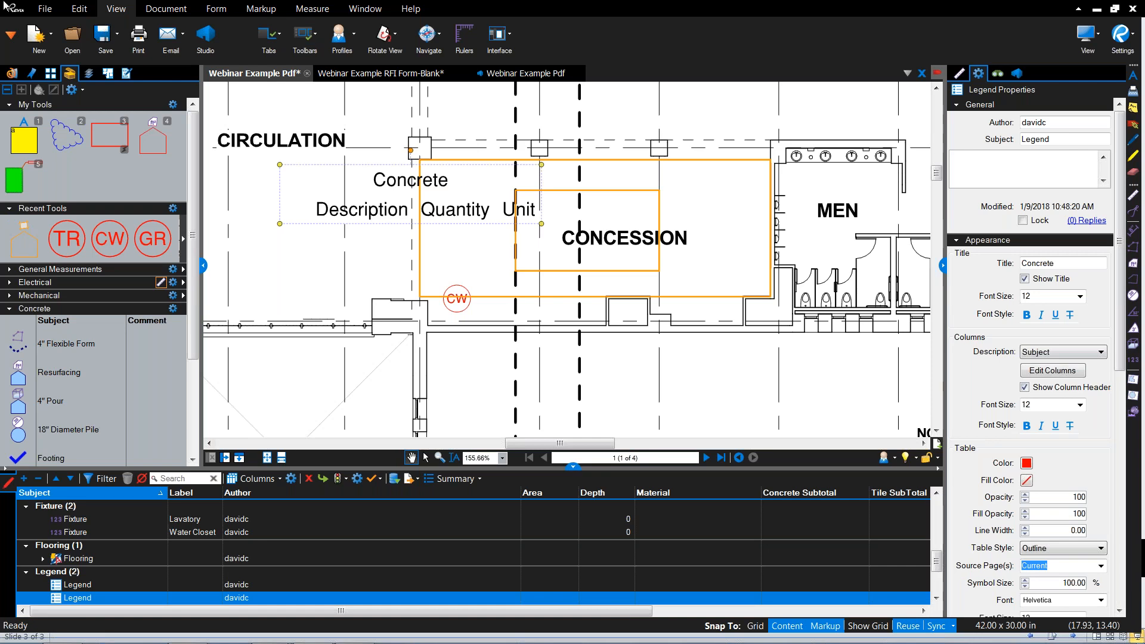
Step: Examine the document-level commands, including OCR and the comparison options Compare Documents and Overlay Pages
click(89, 9)
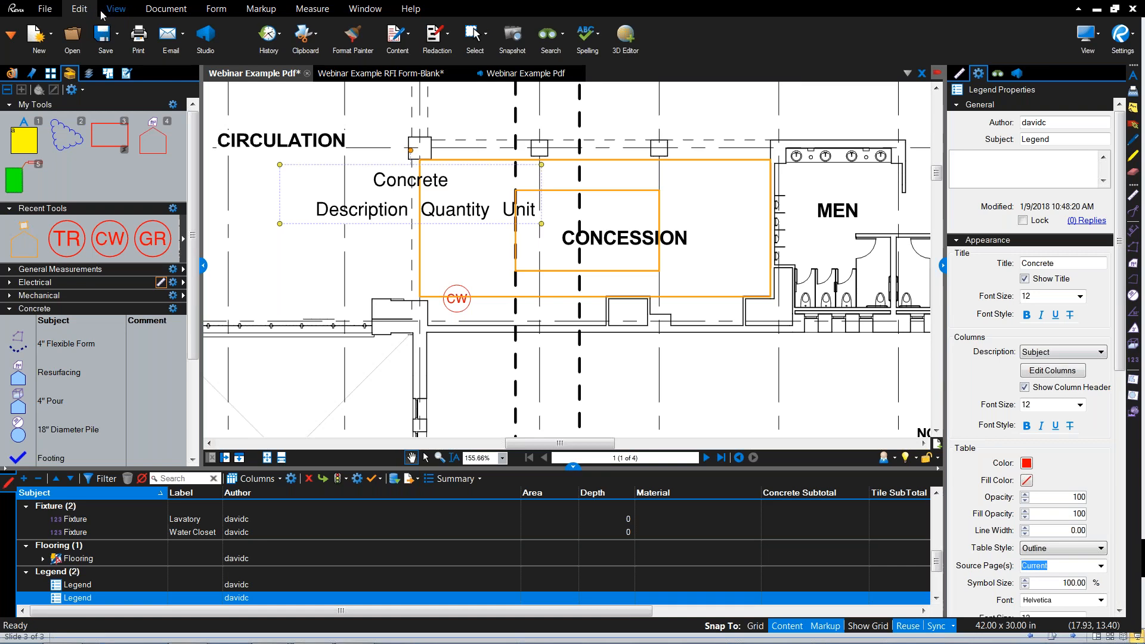
click(162, 8)
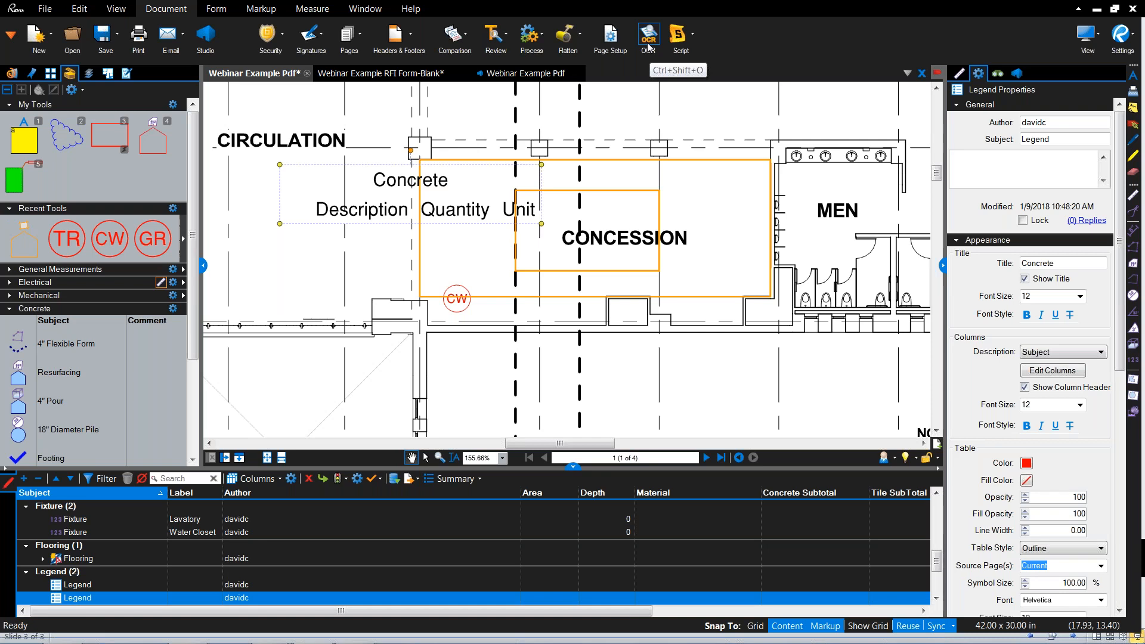
click(469, 40)
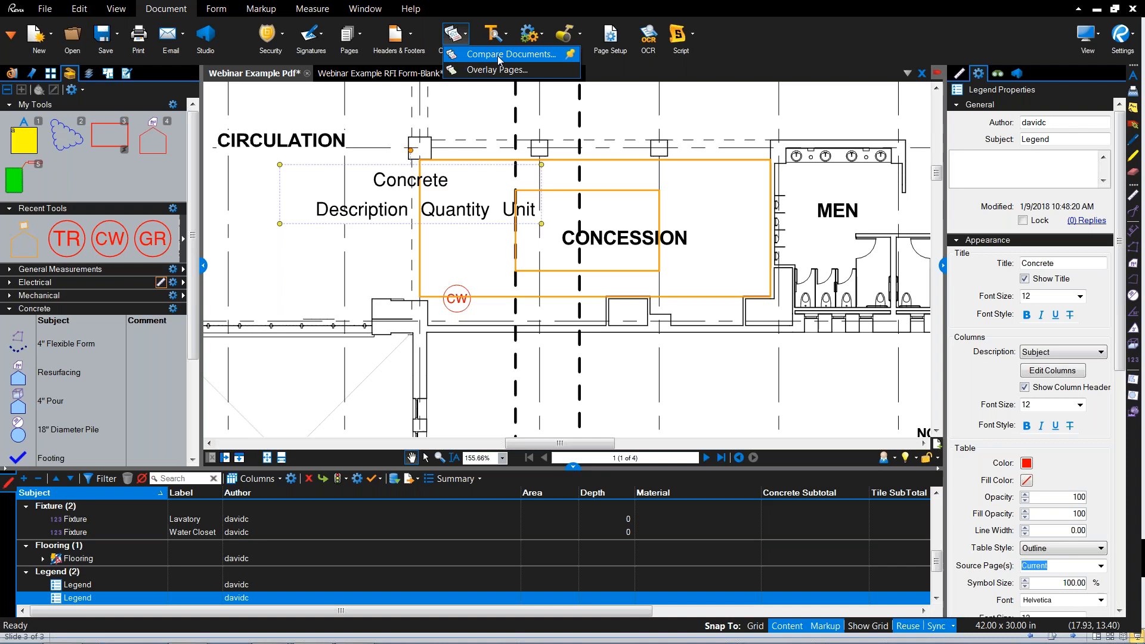
Step: Review the Studio session's attendees, documents and activity record, and examine the available attendee status options without choosing one
click(1020, 75)
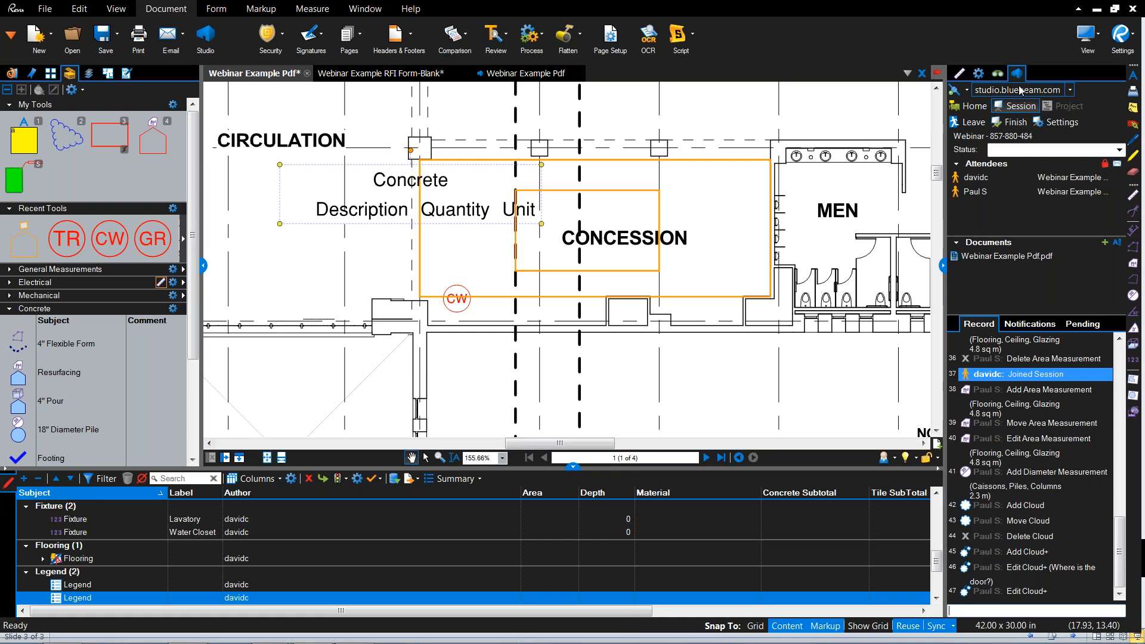
click(1108, 150)
click(1110, 151)
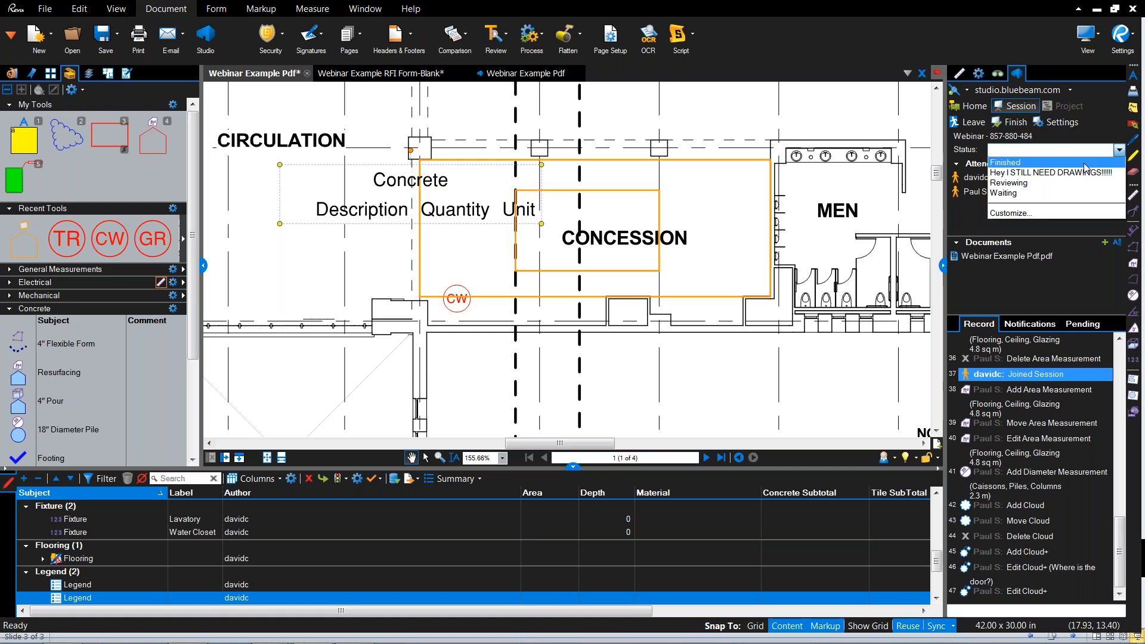
click(1076, 79)
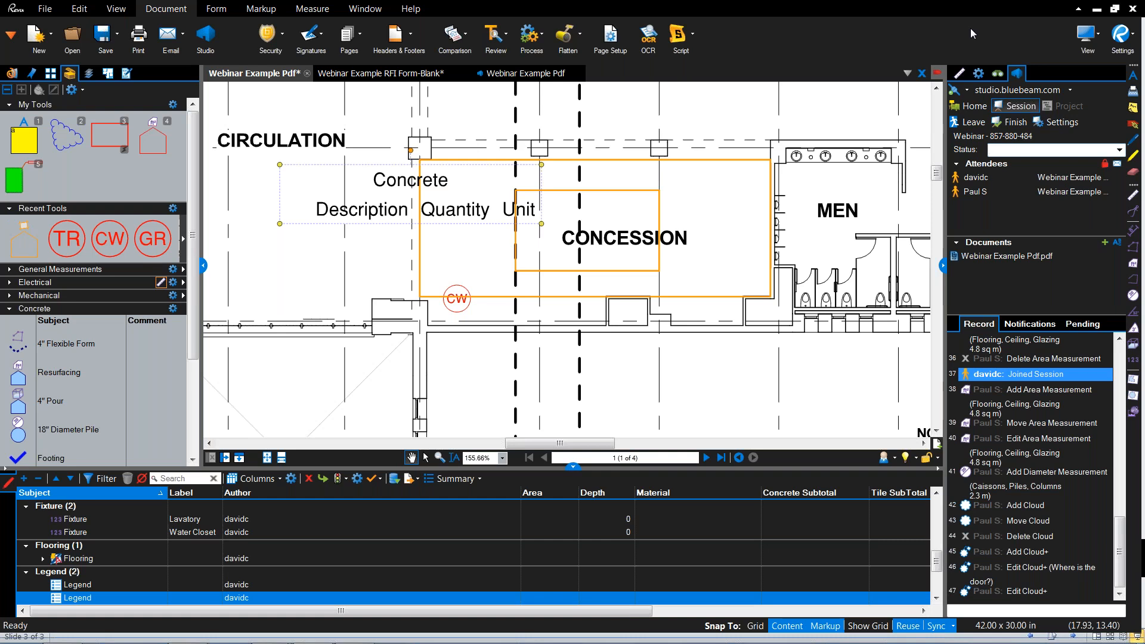
Step: Switch to the PowerPoint slide show displaying the closing Questions slide
mouse_move(262, 643)
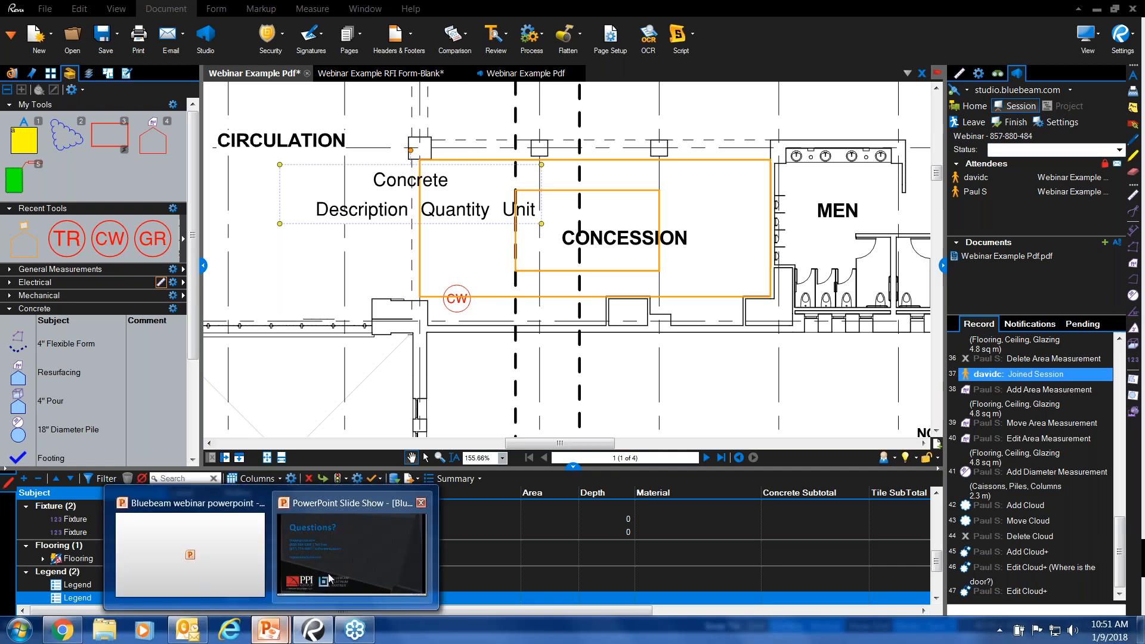
click(329, 579)
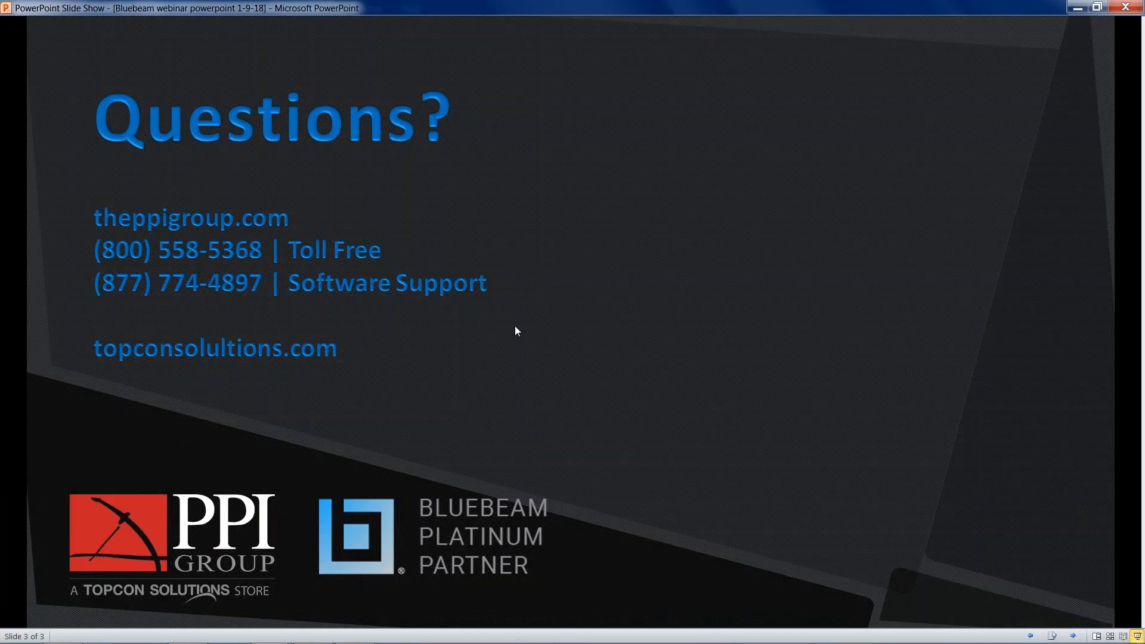